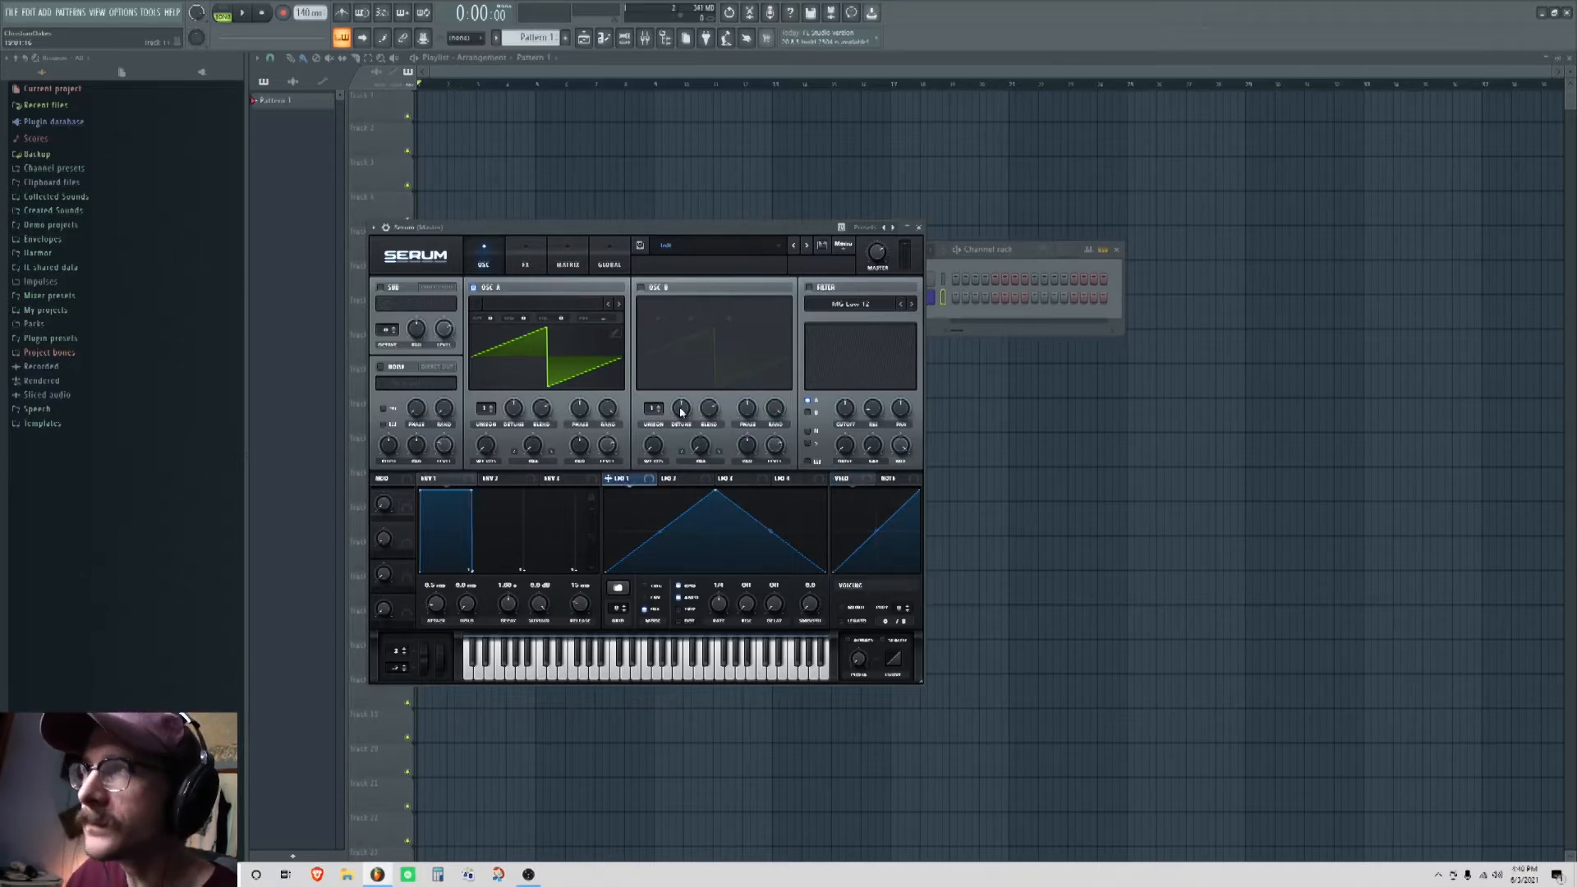
Step: Initialize the Serum preset and assign LFO 1 to oscillator A's level
left_click(842, 253)
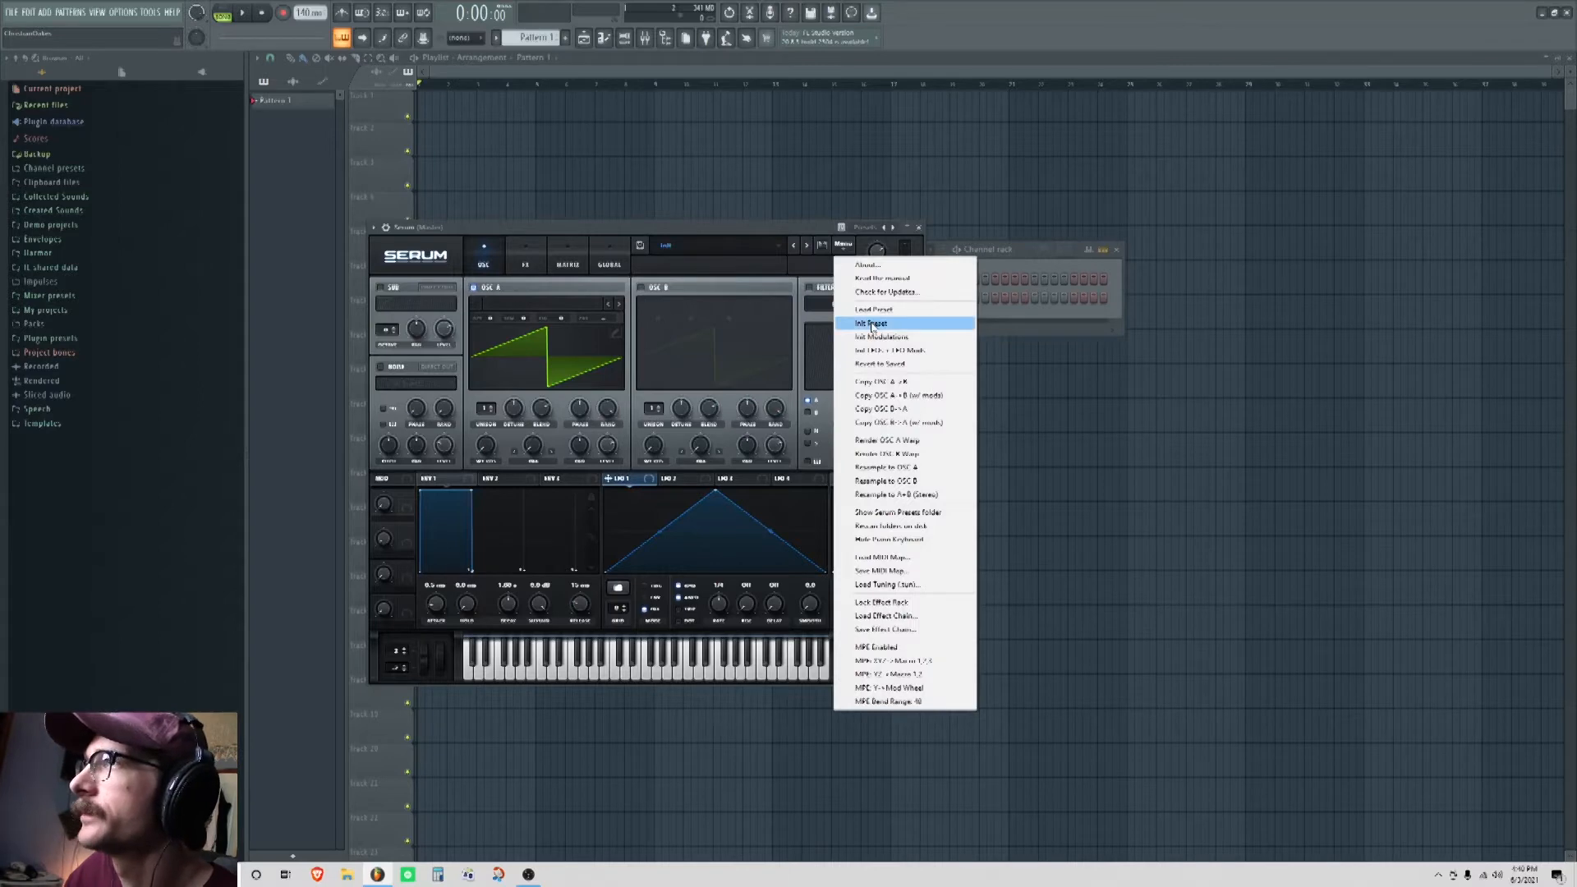
left_click(870, 306)
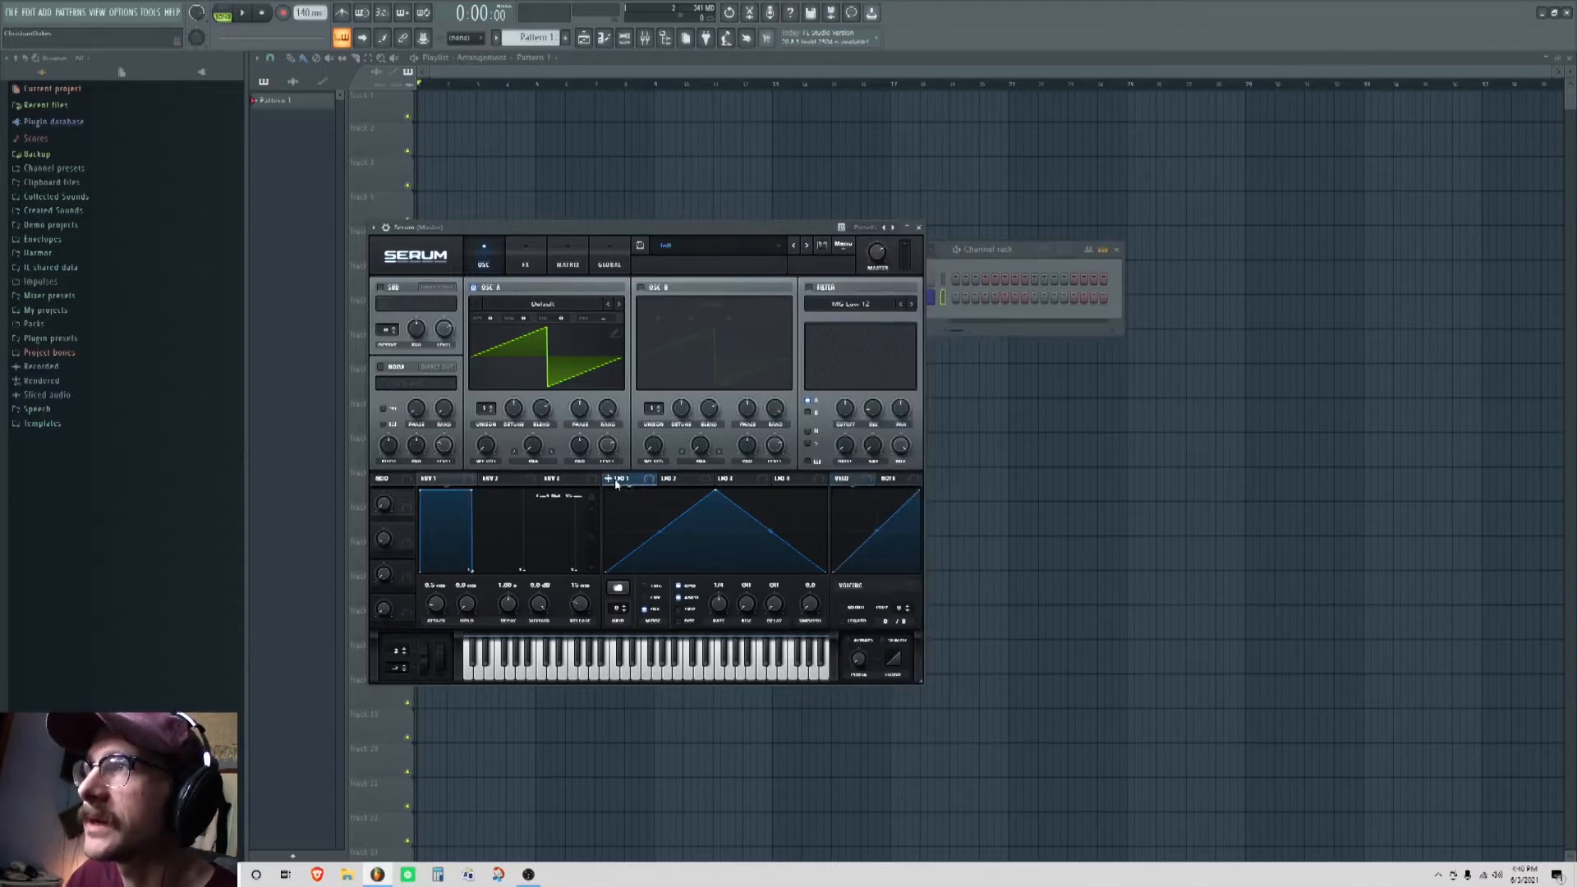
left_click_drag(606, 449, 608, 447)
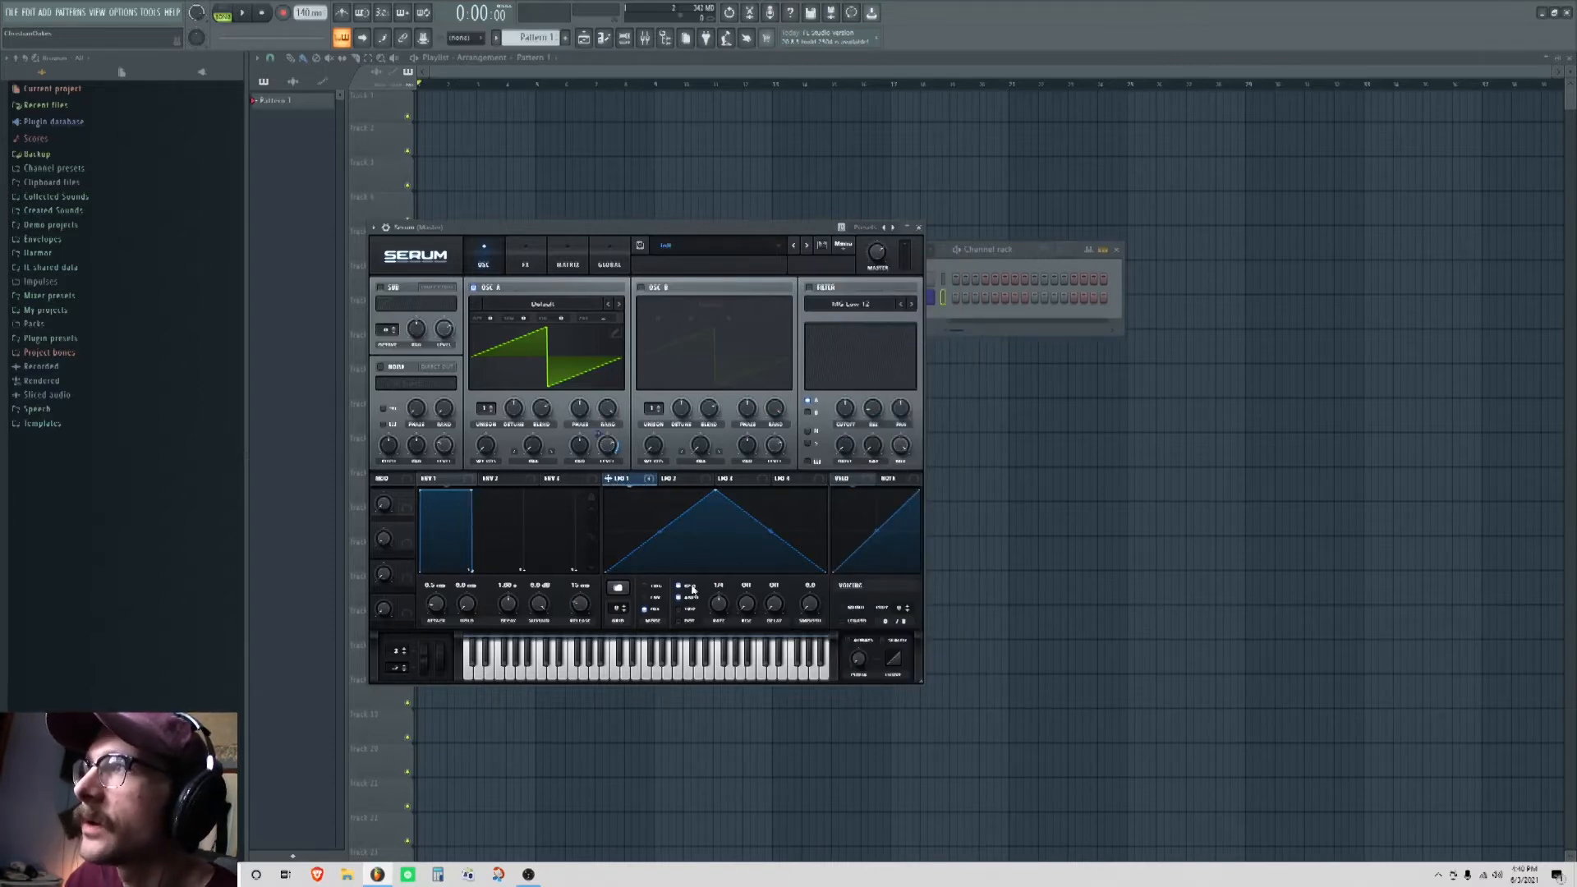
Step: Turn off BPM sync for LFO 1, set it to Env mode, and raise its modulation depth on oscillator A's level
left_click(680, 586)
left_click(645, 597)
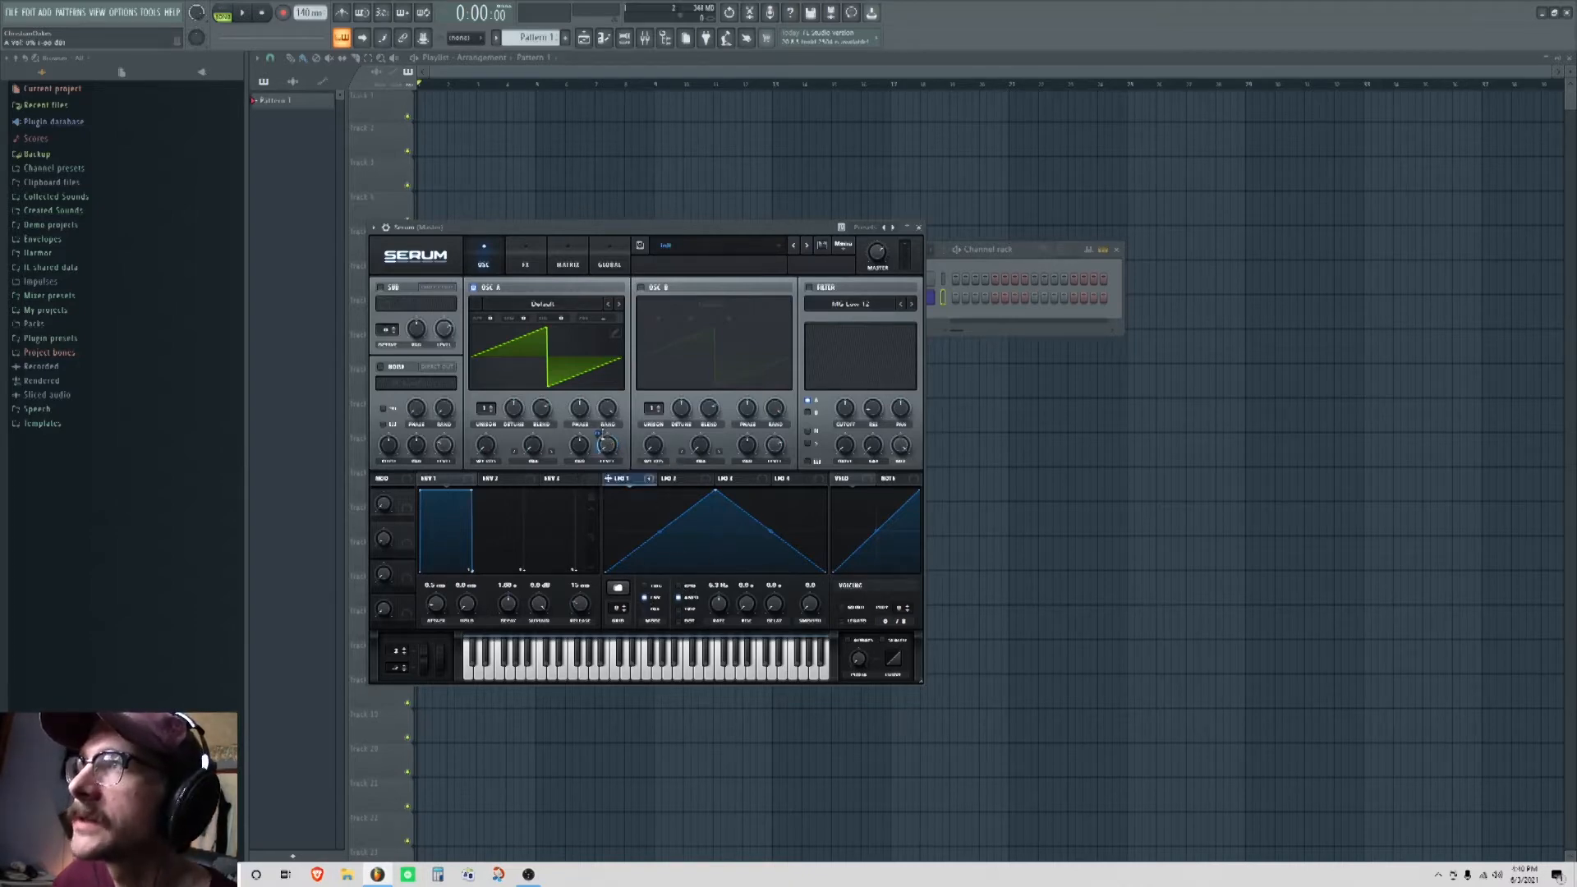
left_click_drag(597, 444, 607, 445)
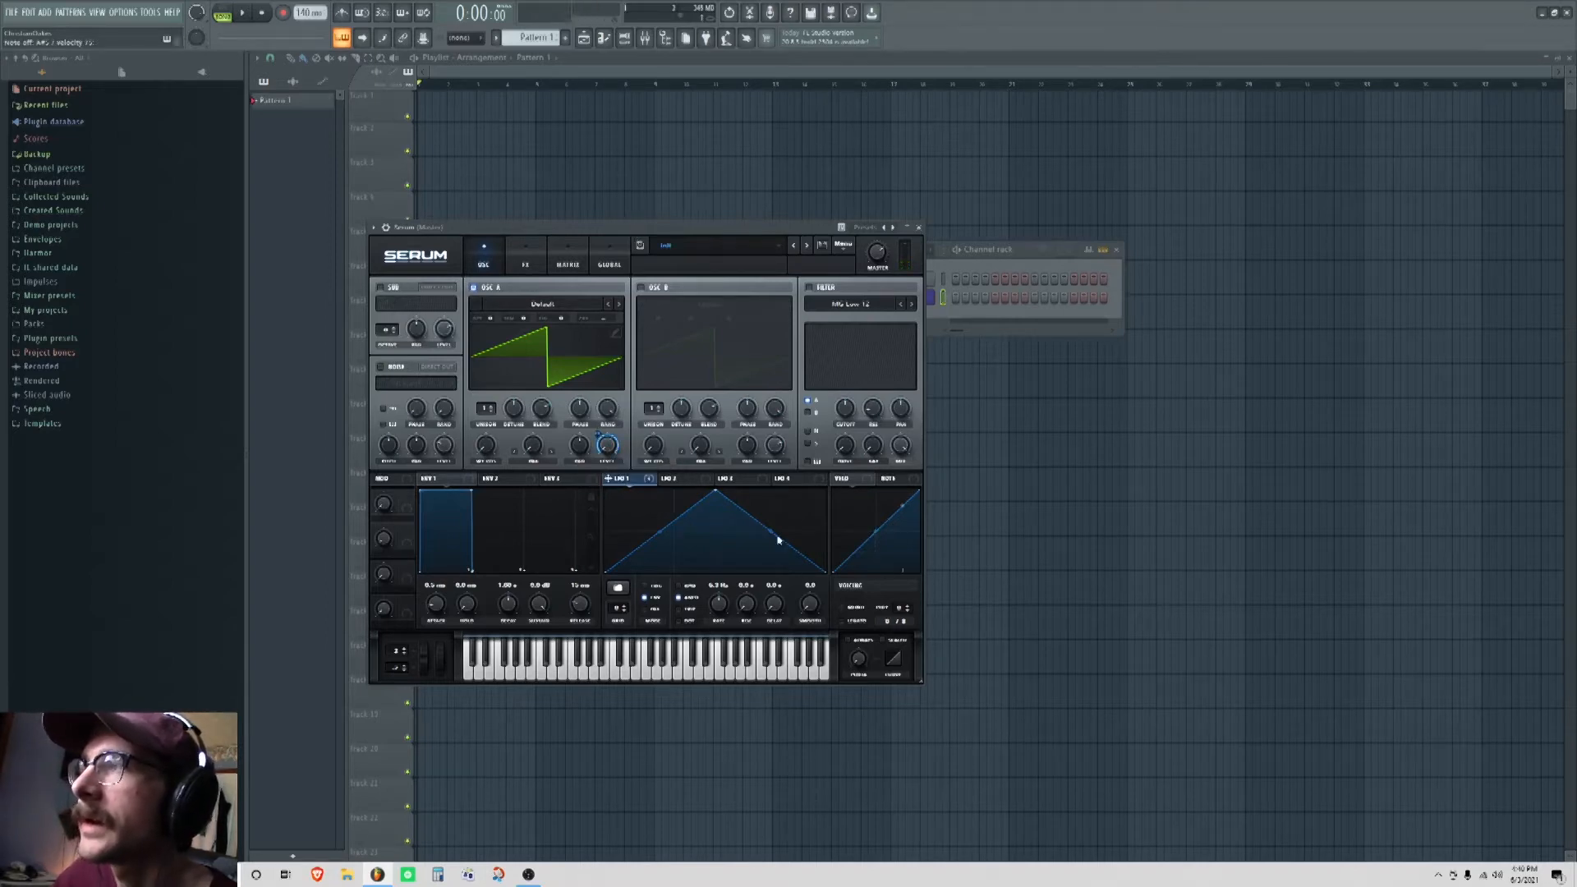
Step: Load the Analog Basic Shapes wavetable into oscillator A and lower the oscillator's octave
left_click(566, 305)
mouse_move(566, 319)
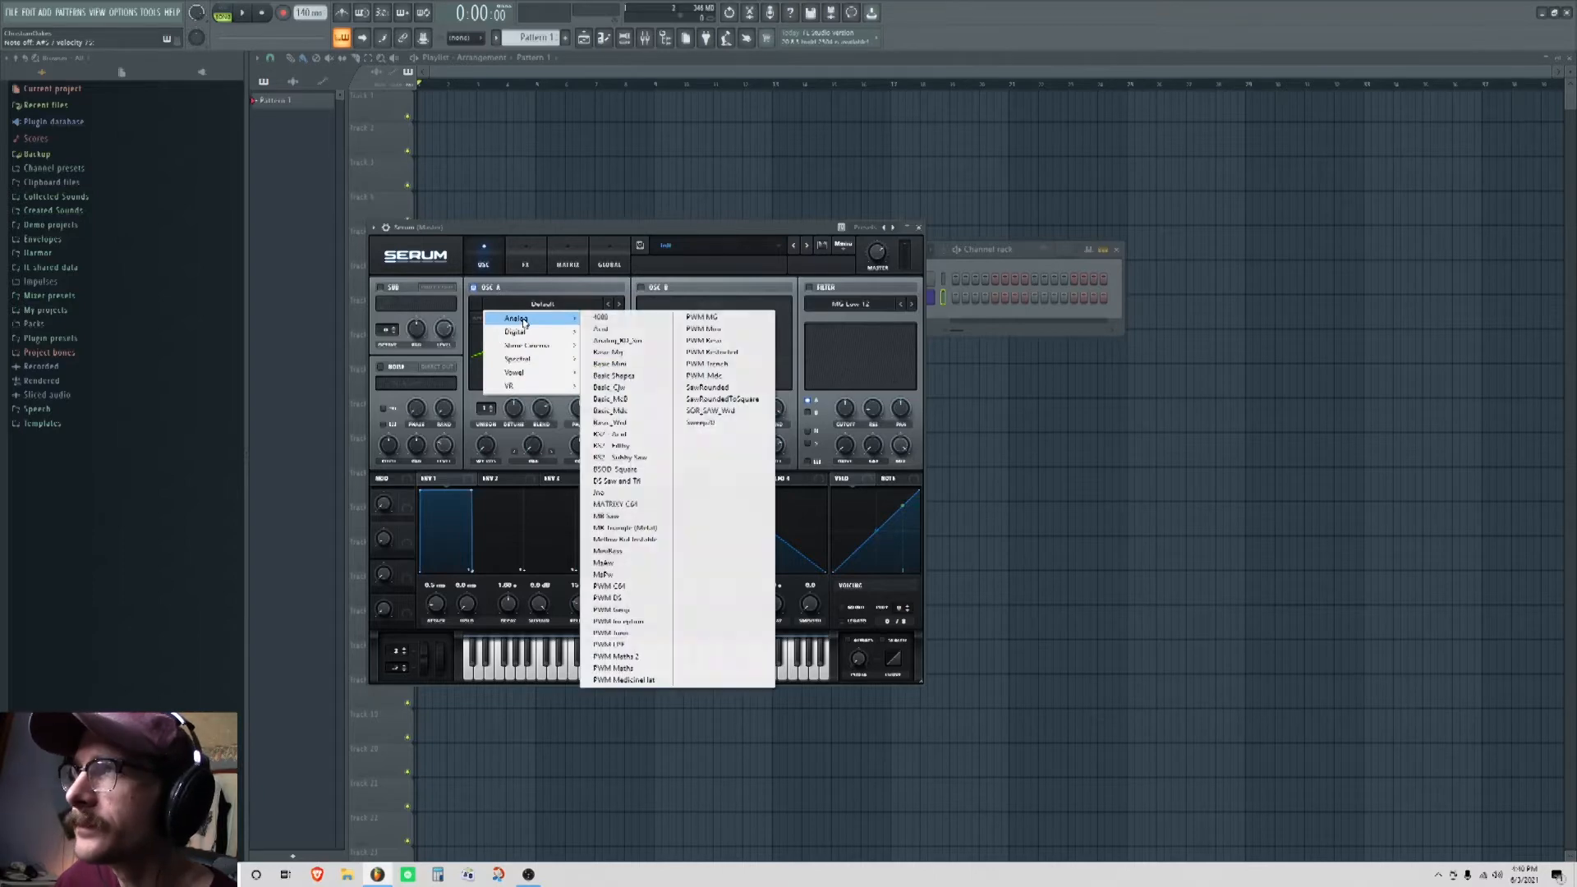
left_click(614, 377)
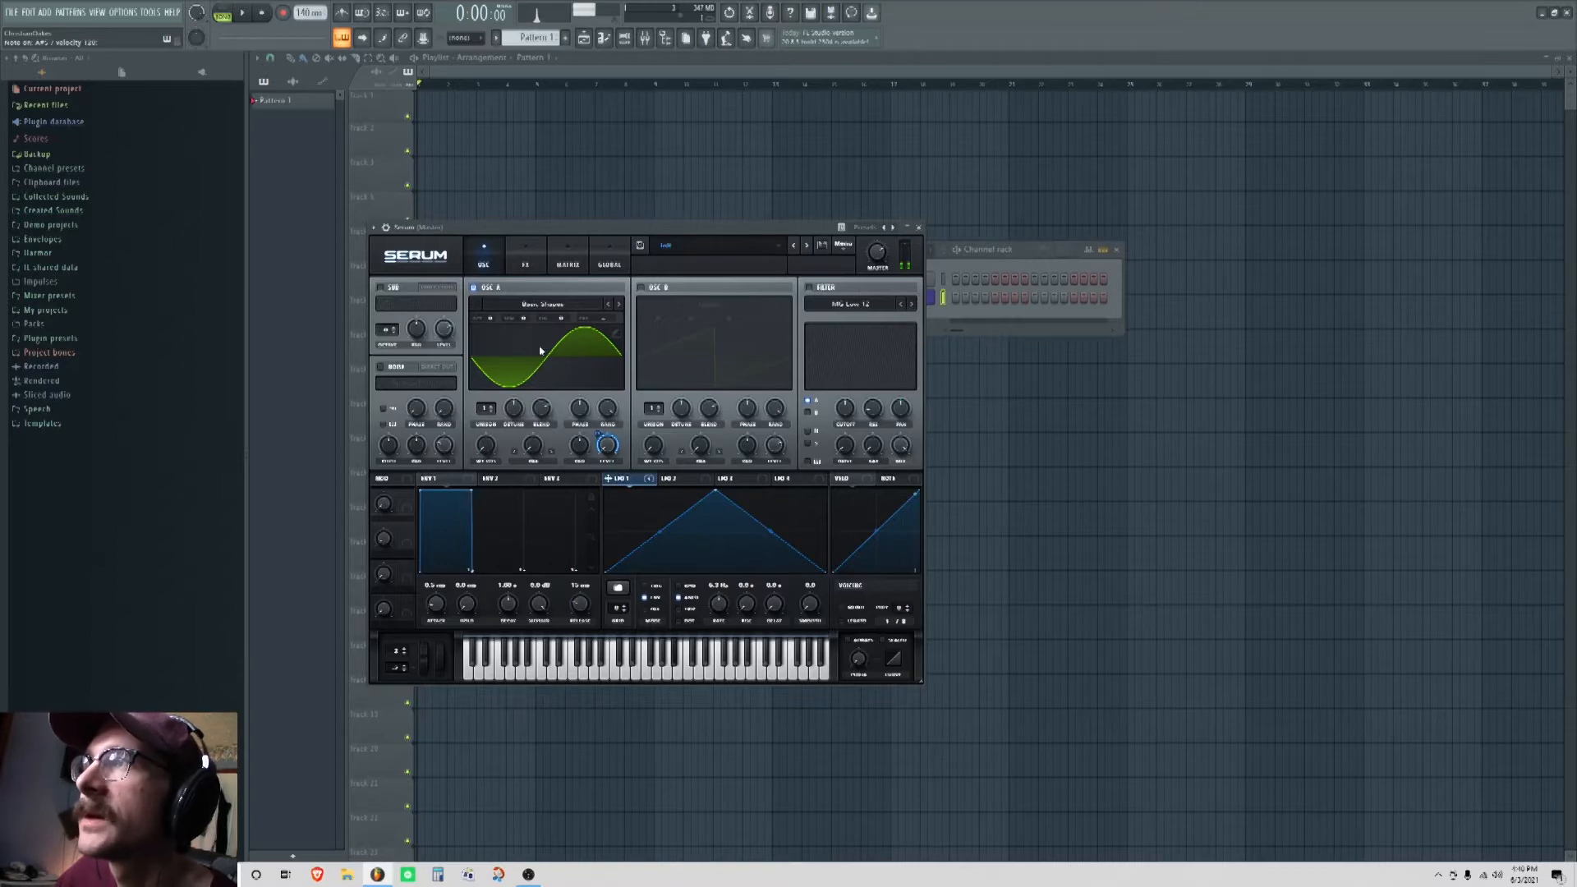
left_click_drag(491, 318, 491, 367)
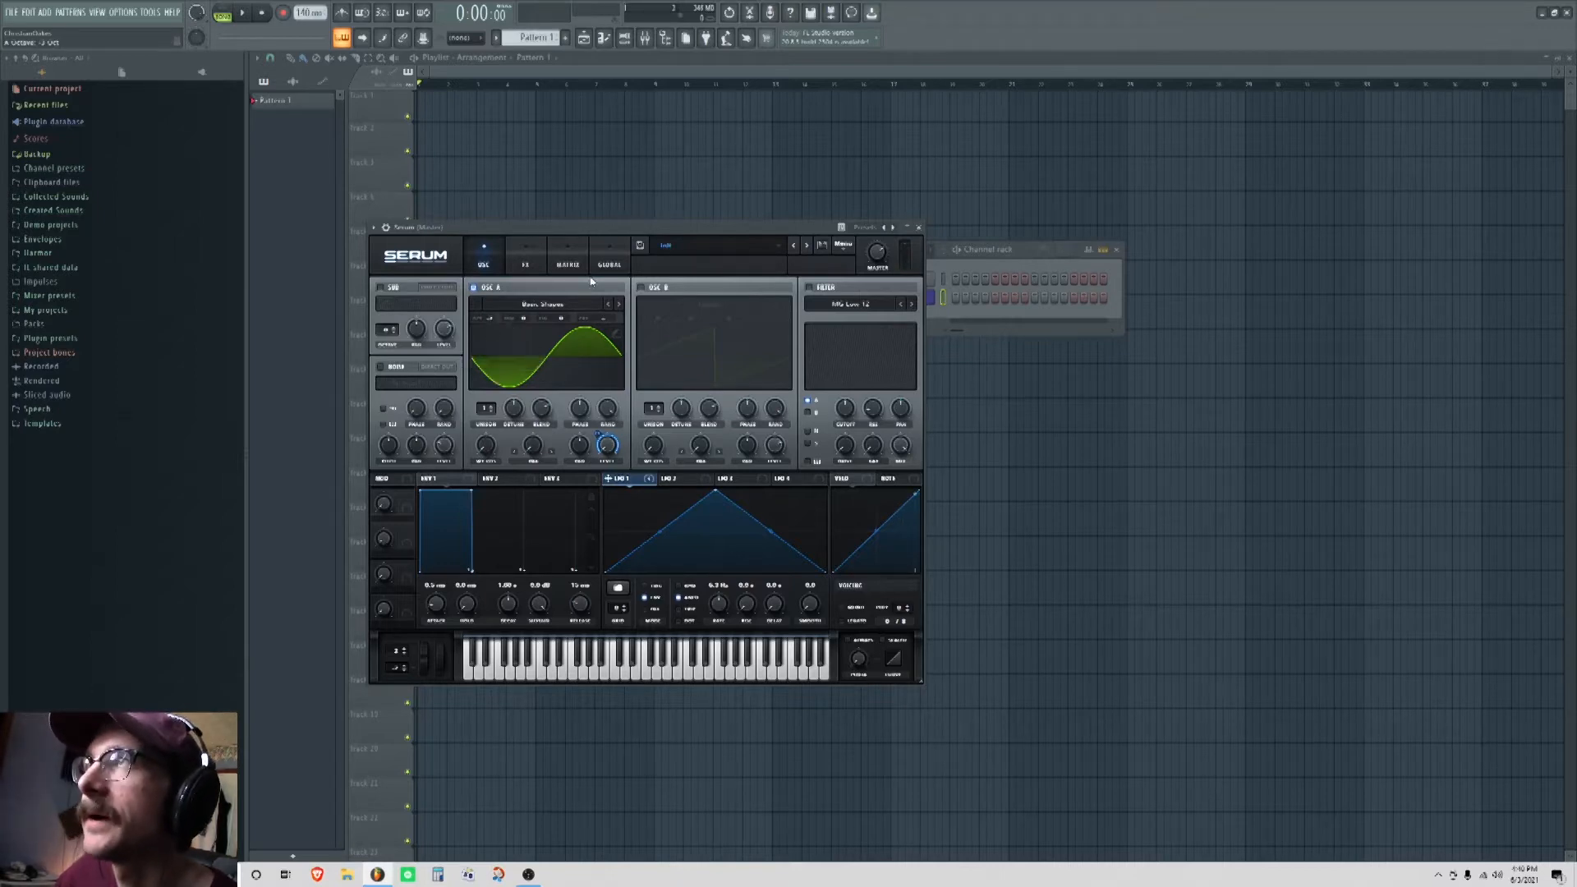
Step: Shape LFO 1 into a volume envelope with its peak near the start, a long plateau and a curved drop-off
left_click_drag(716, 491, 623, 491)
double_click(750, 519)
left_click_drag(749, 519, 715, 492)
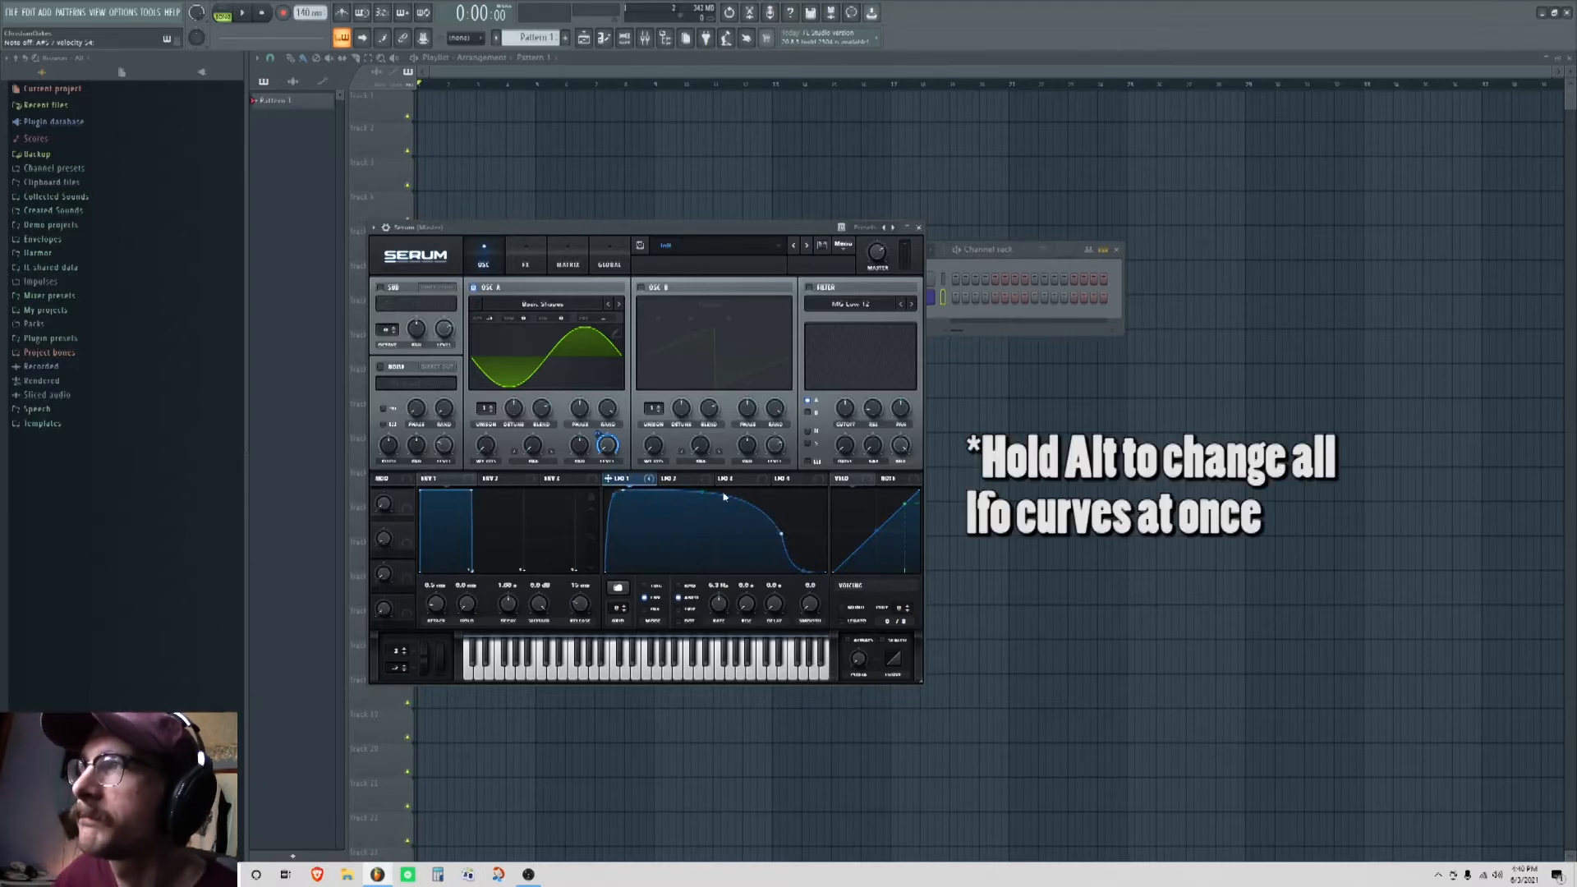
Step: Open the modulation matrix and copy LFO 1's curve and settings onto LFO 2
left_click(670, 478)
left_click(526, 261)
left_click(565, 263)
left_click(402, 324)
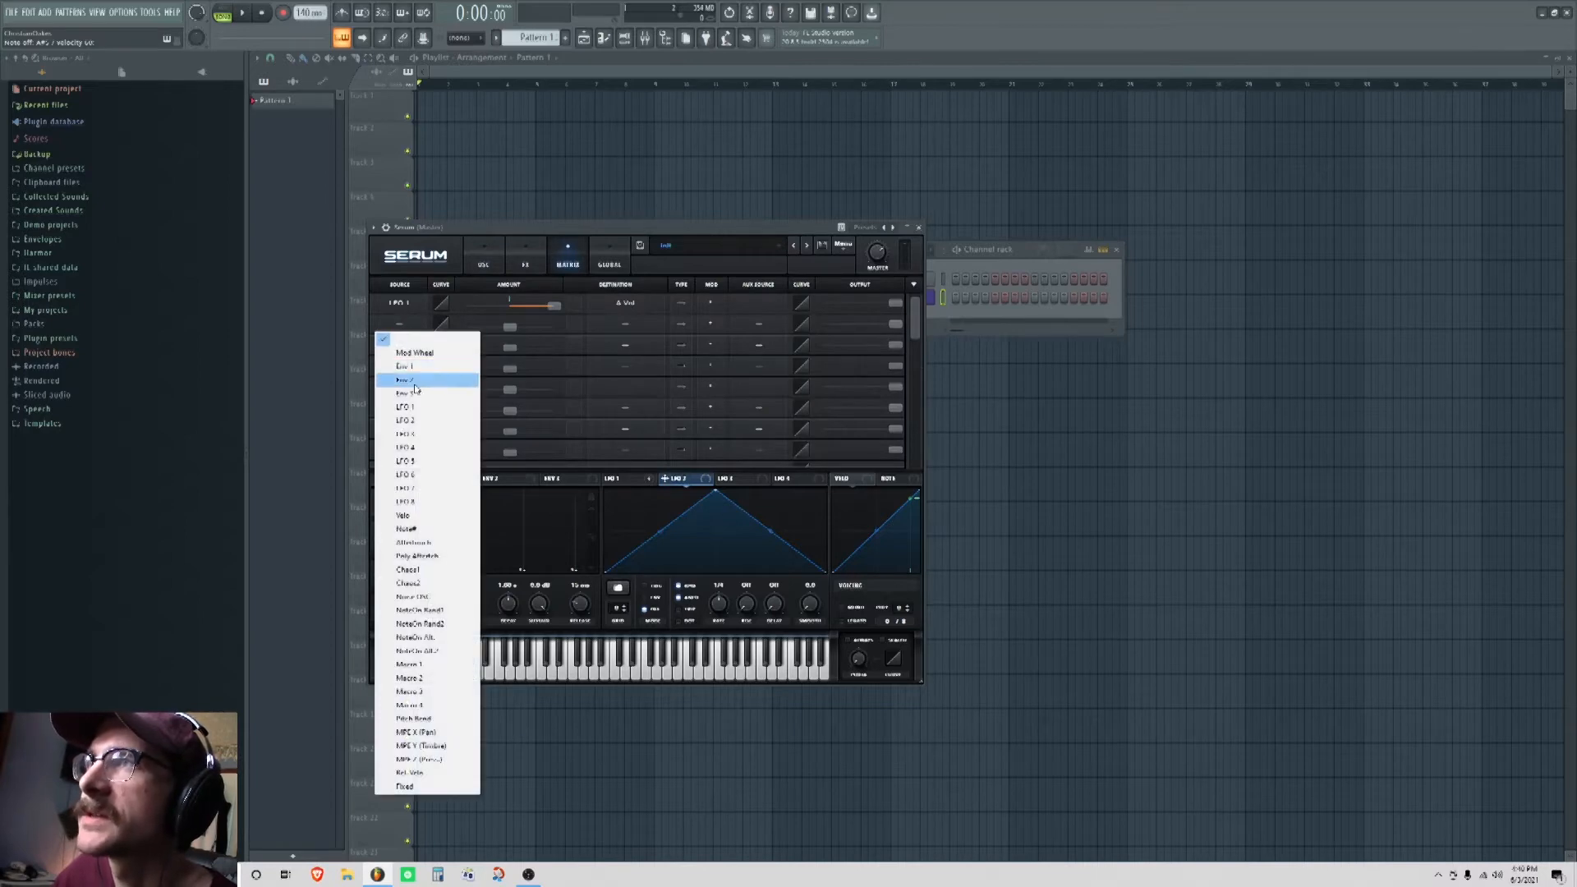
left_click(683, 482)
left_click(648, 482)
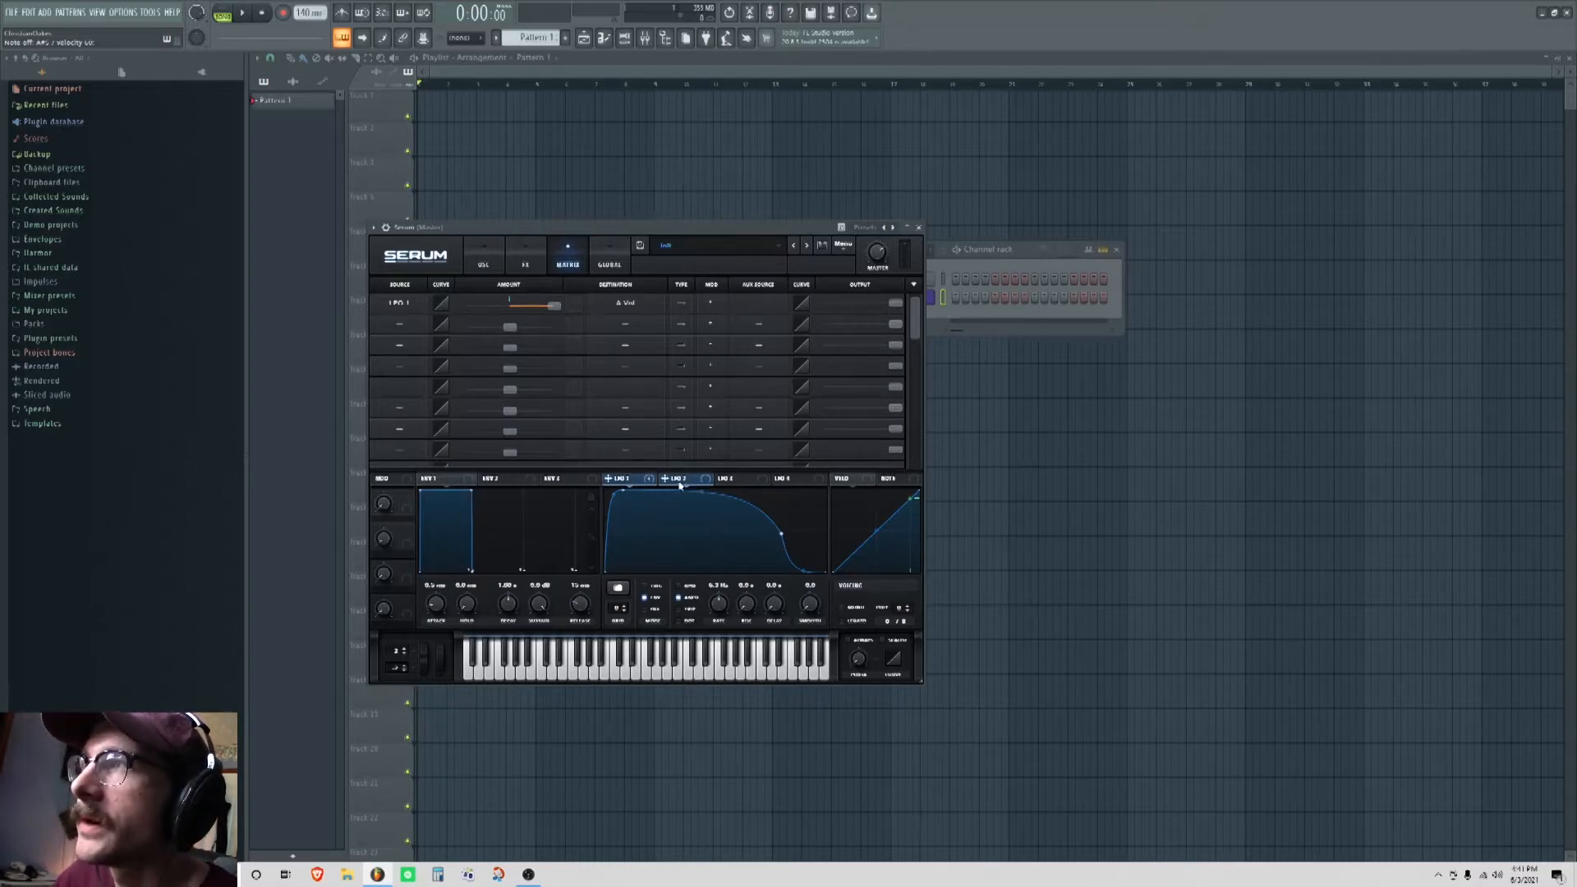
mouse_move(678, 479)
left_mouse_down()
mouse_move(493, 283)
mouse_move(667, 509)
left_mouse_up()
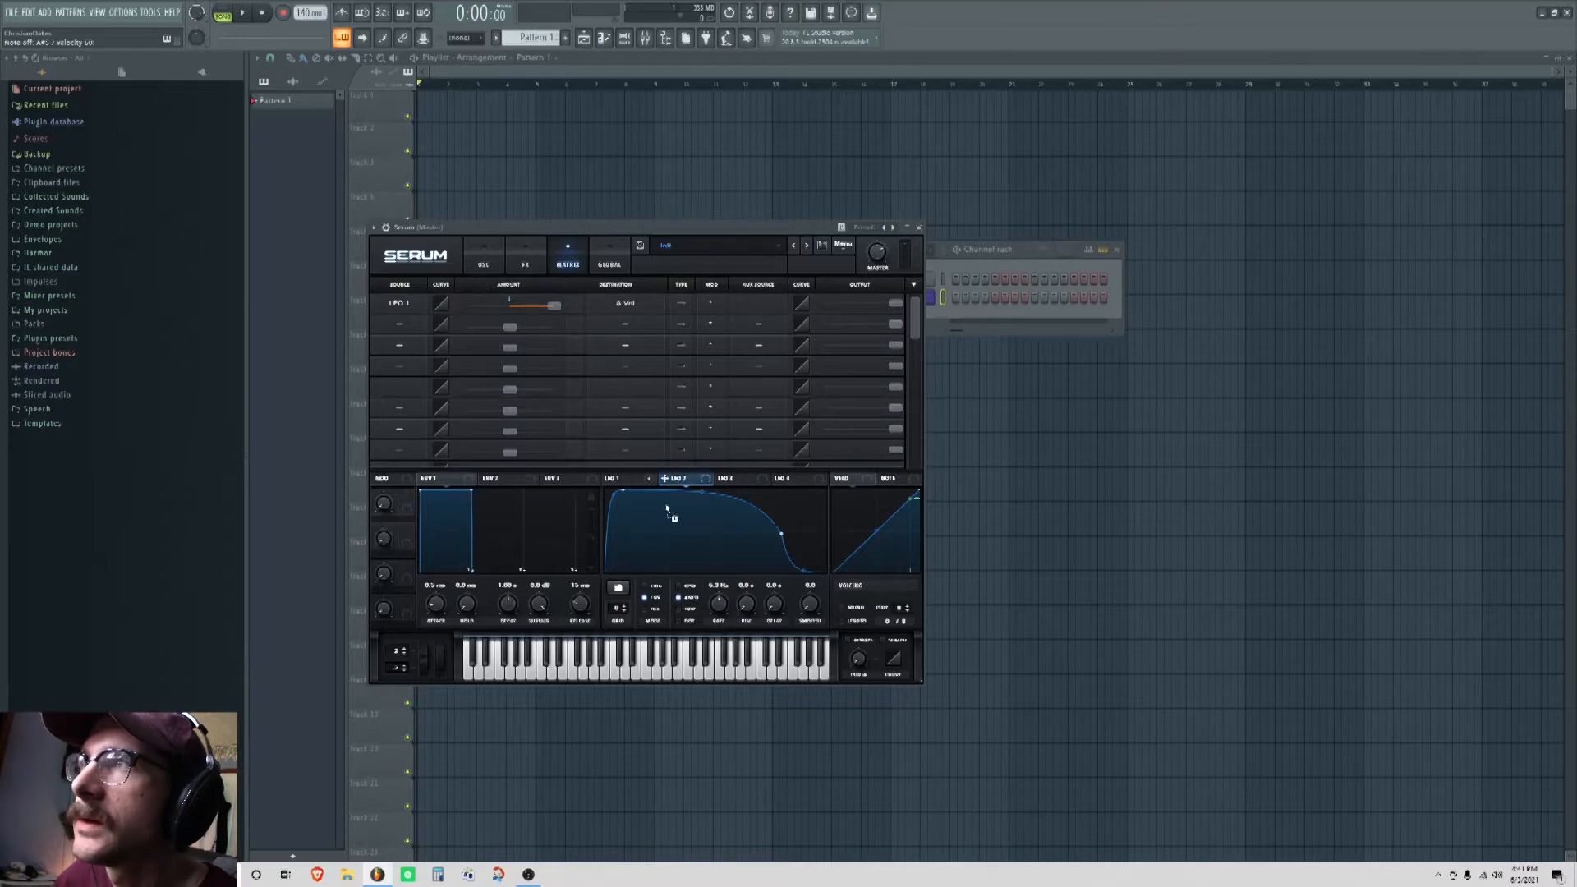
Step: Add a second modulation matrix row with LFO 2 as source and master tuning as destination
left_click(399, 323)
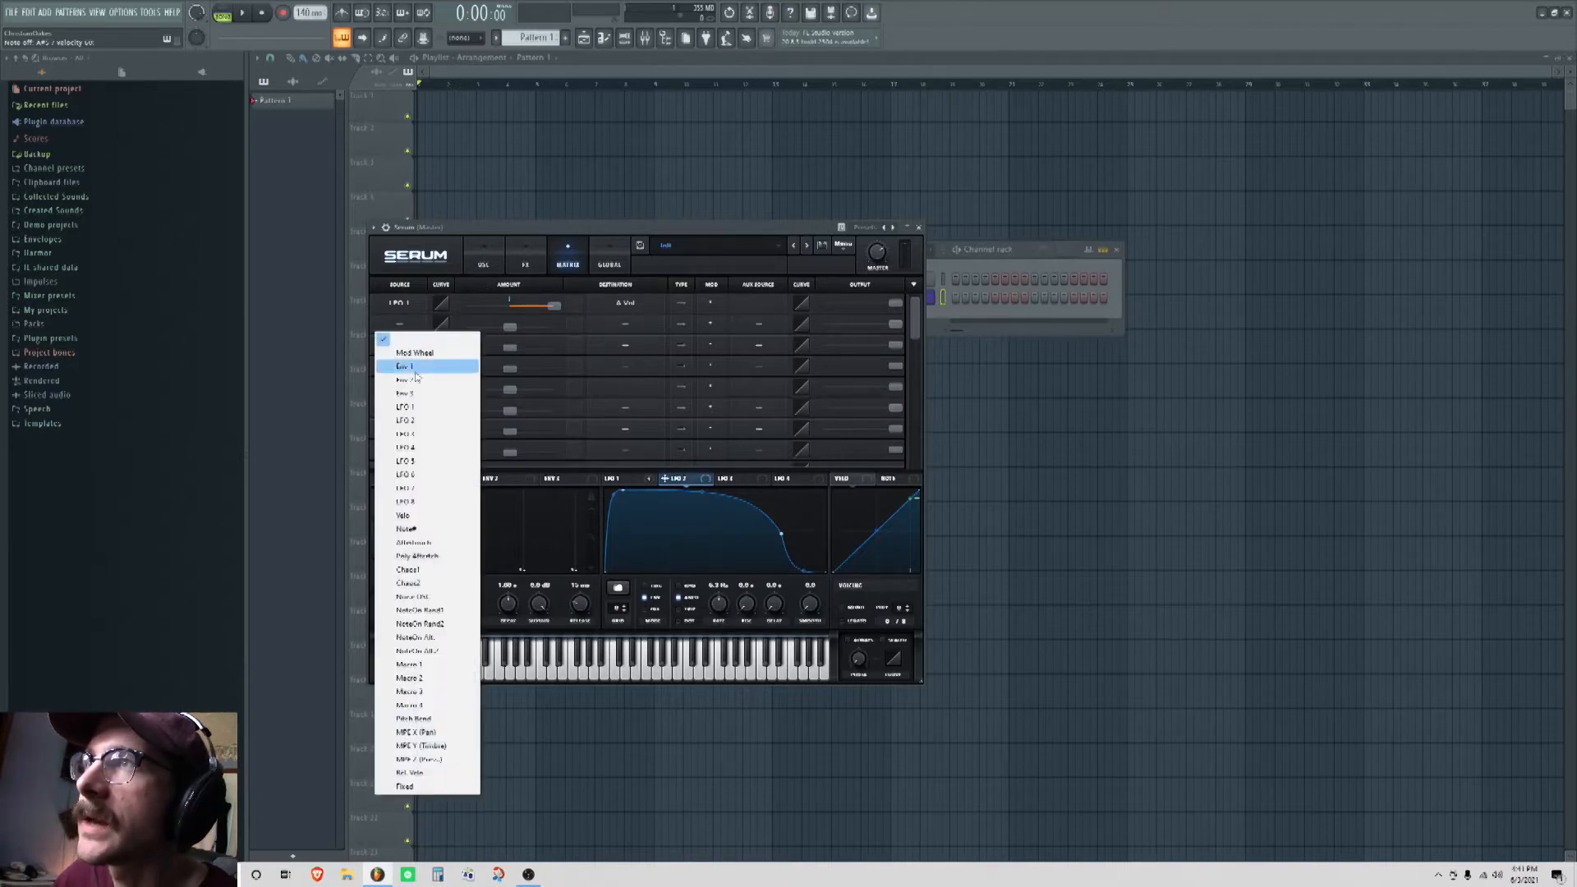
left_click(406, 420)
left_click(625, 324)
mouse_move(637, 444)
left_click(720, 436)
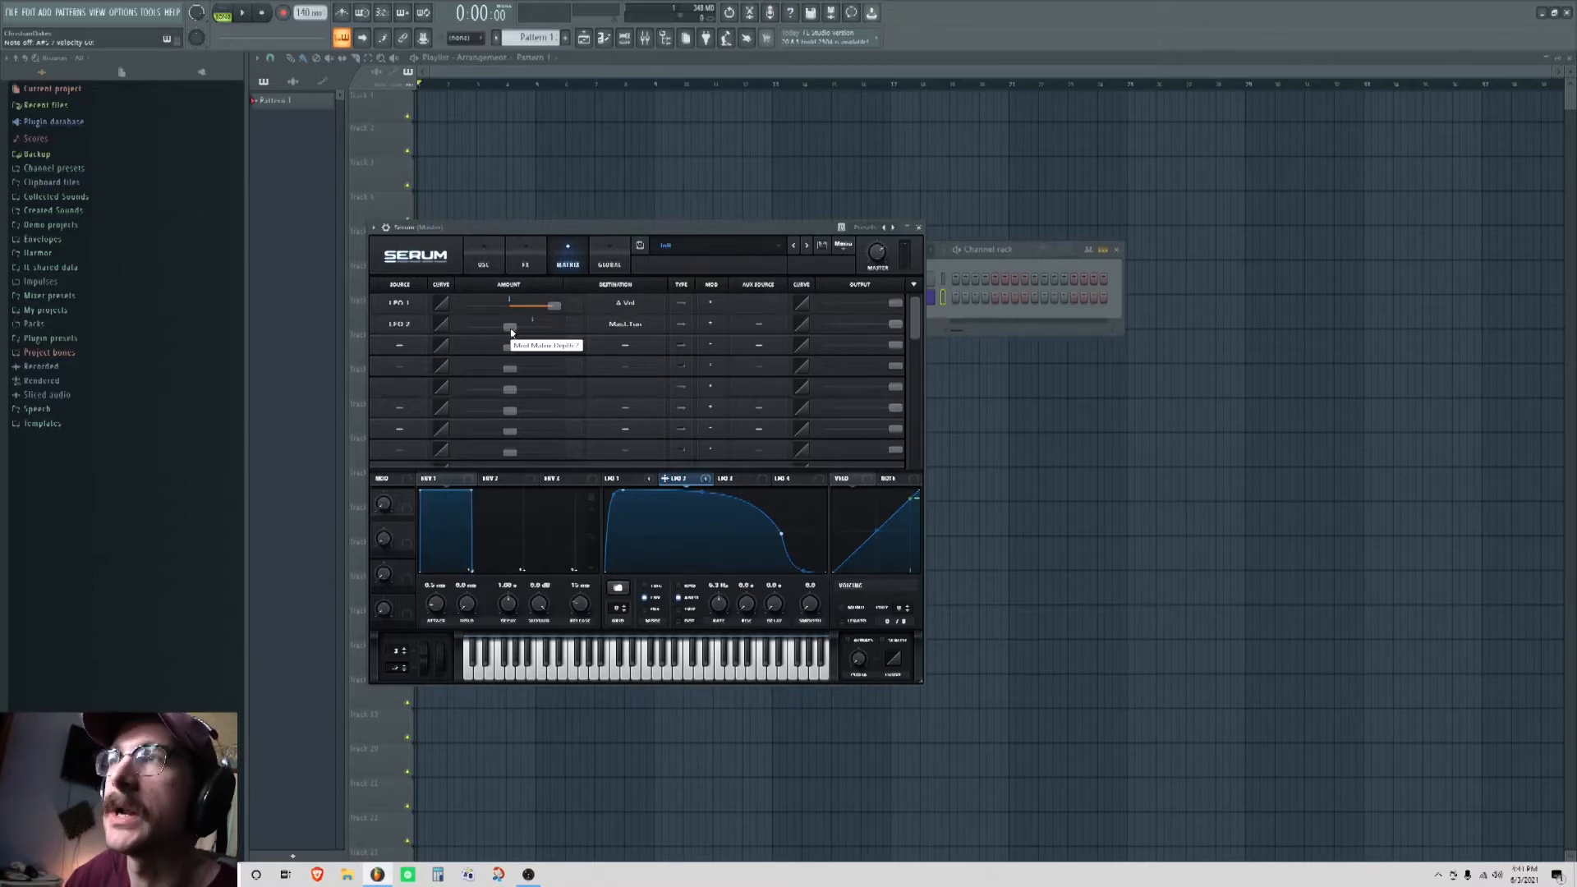
Step: Reshape LFO 2 into a smooth concave decay without the extra drop-off point, and set its master tuning amount to about 53
left_click(621, 480)
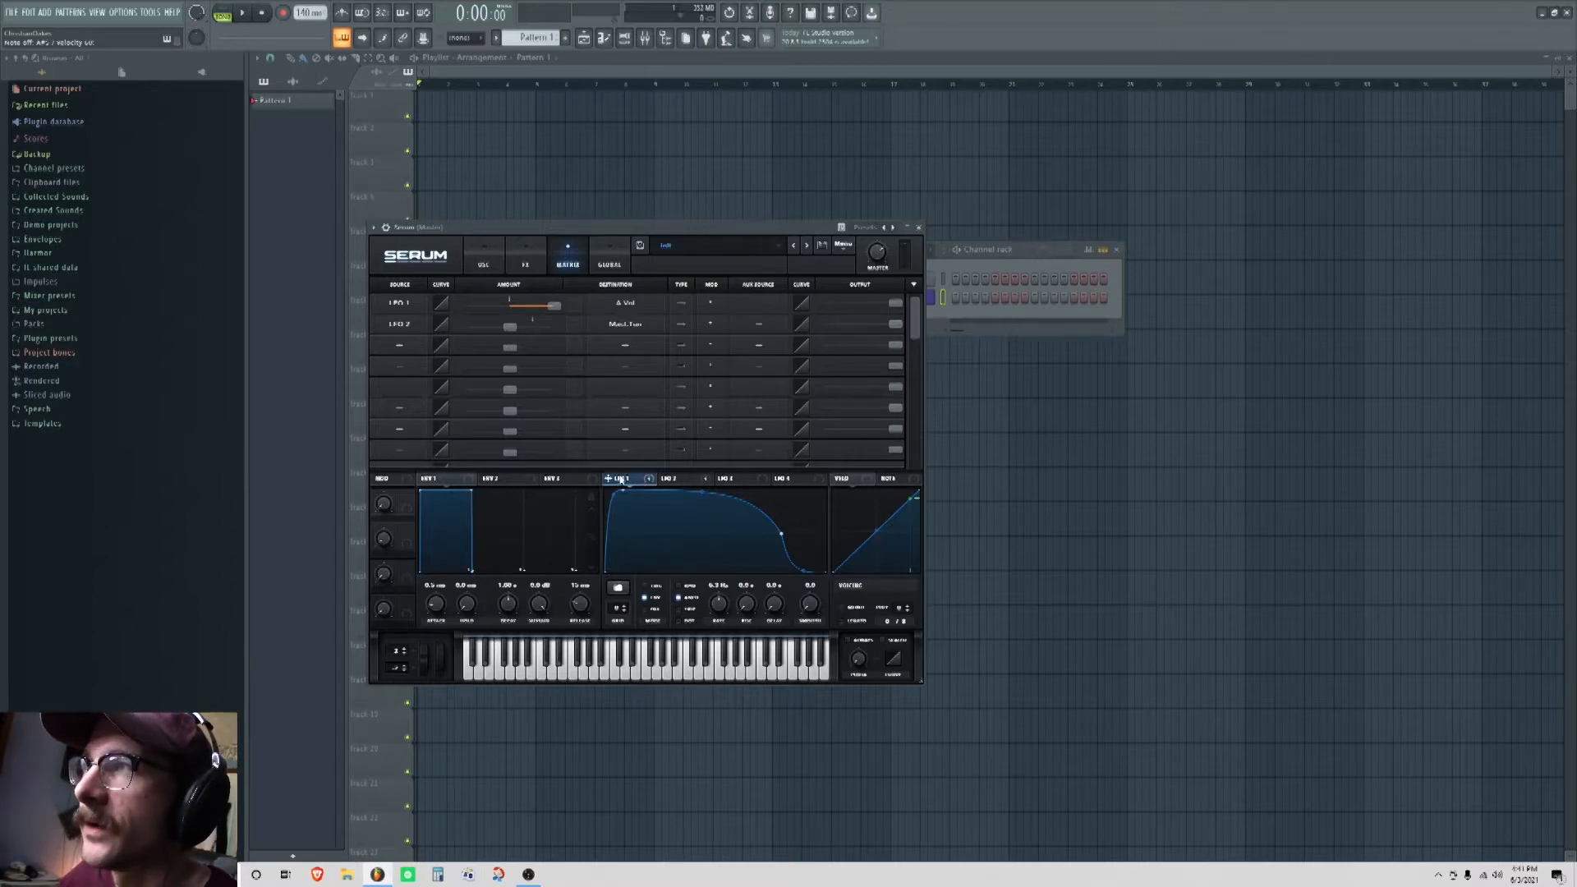
left_click(688, 479)
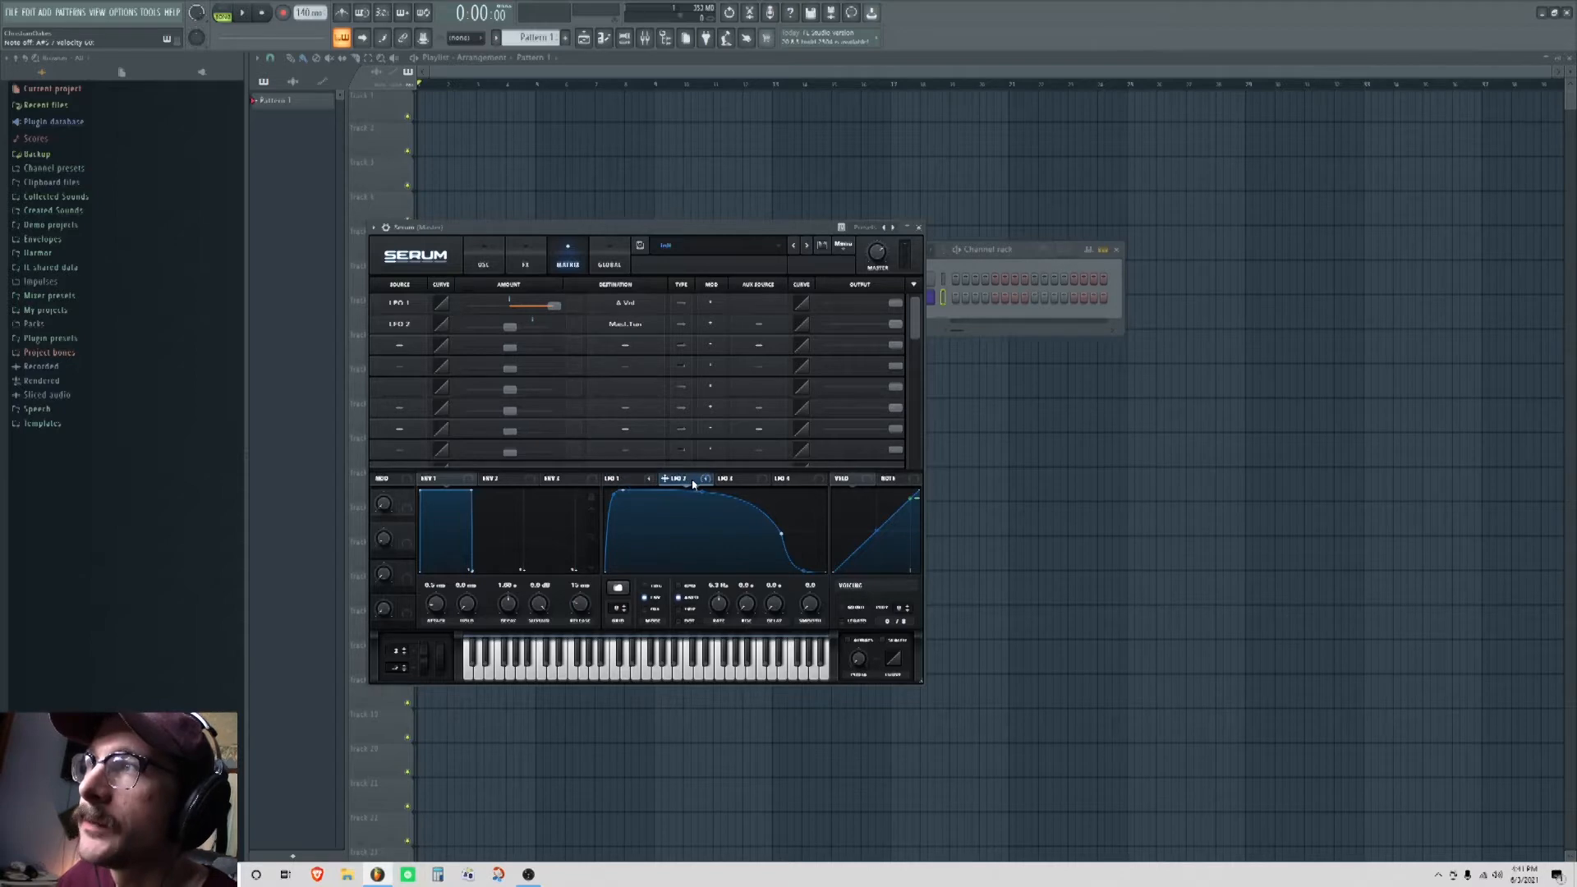
double_click(781, 534)
left_click_drag(725, 531, 724, 547)
left_click(643, 478)
left_click(696, 482)
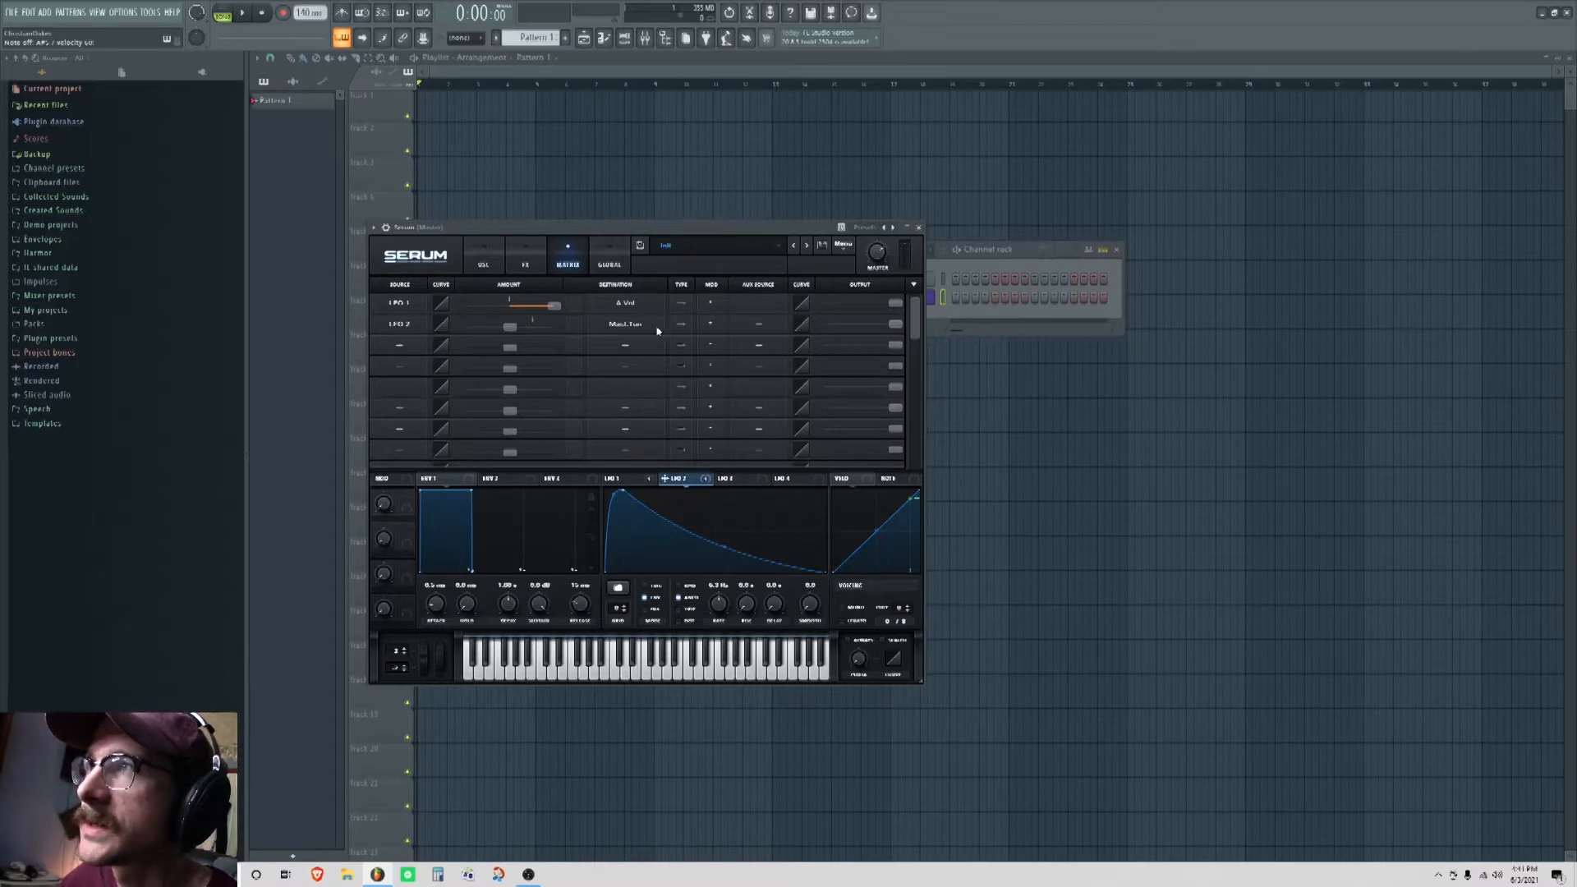
left_click_drag(511, 331, 540, 334)
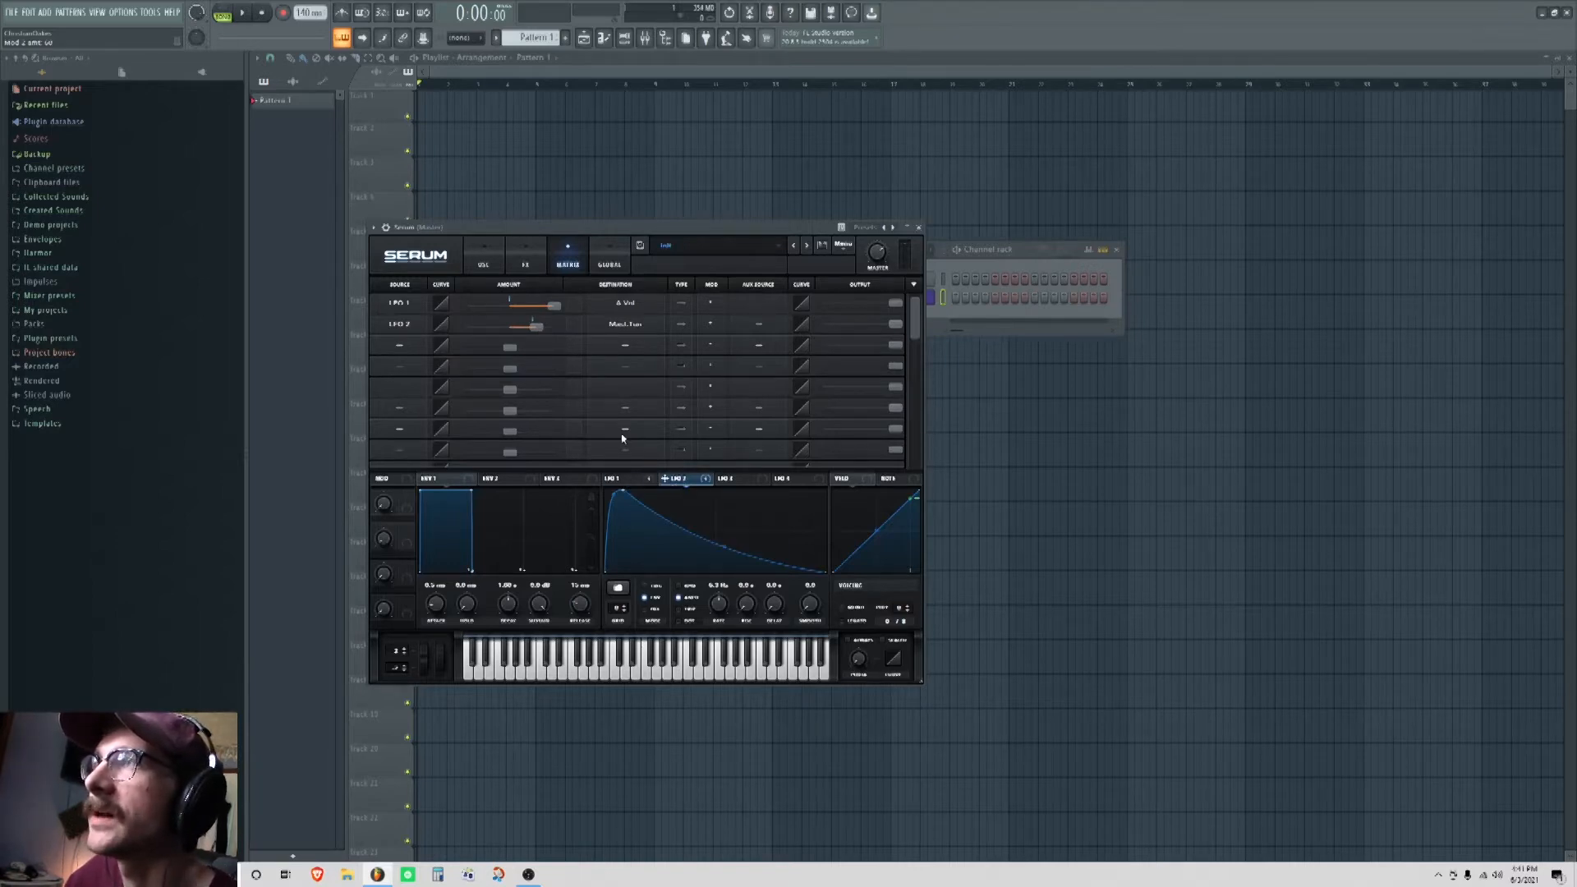
left_click_drag(539, 327, 533, 333)
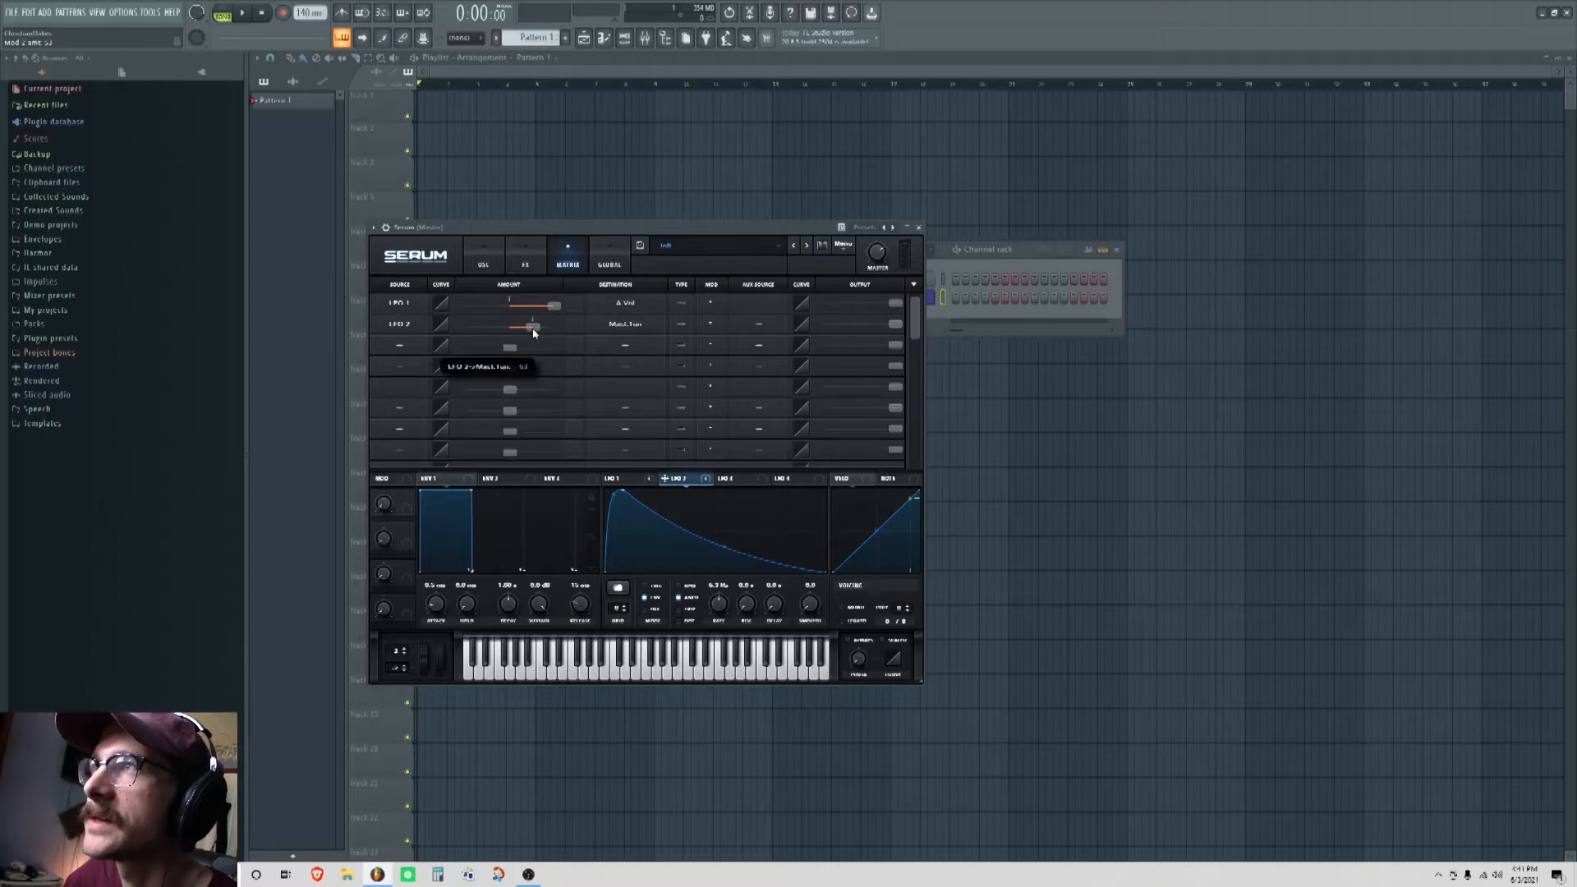
left_click(631, 478)
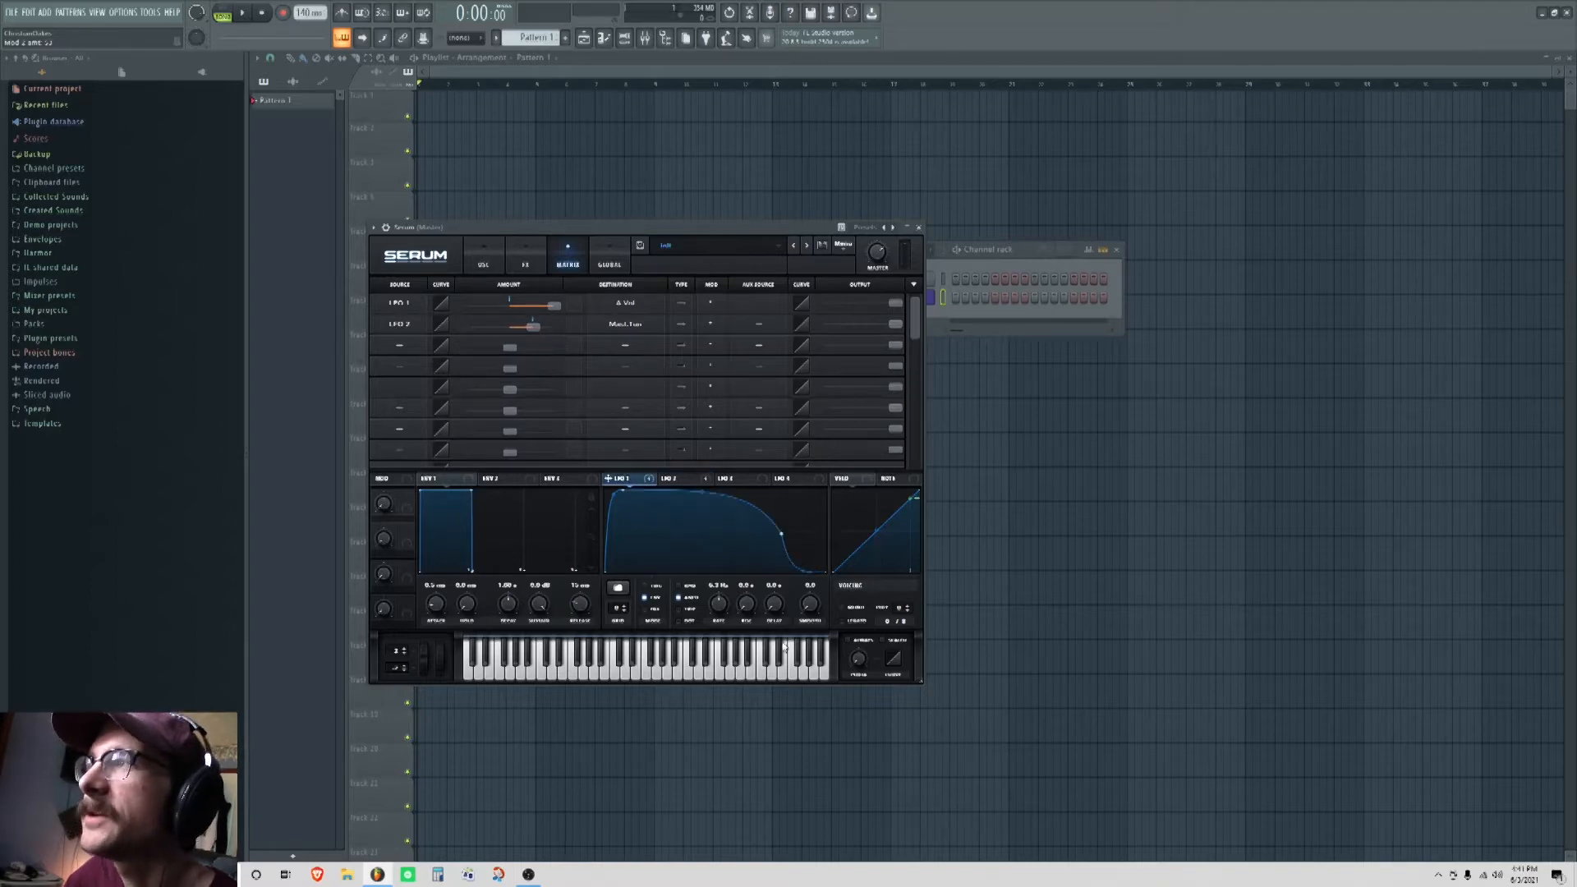
left_click_drag(725, 613, 723, 610)
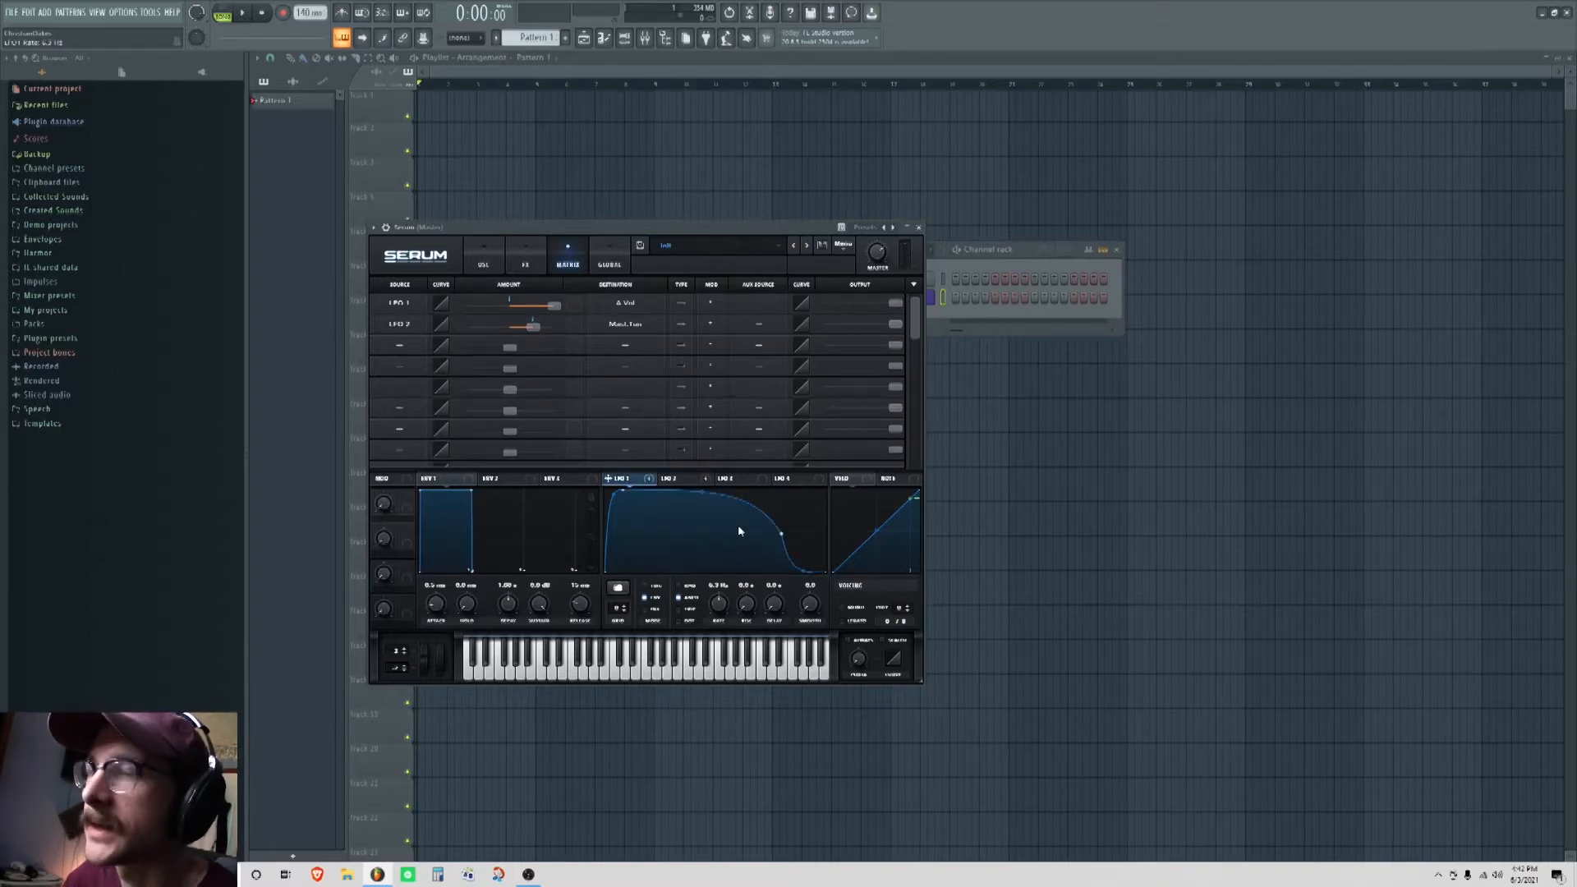
left_click(703, 480)
left_click(482, 263)
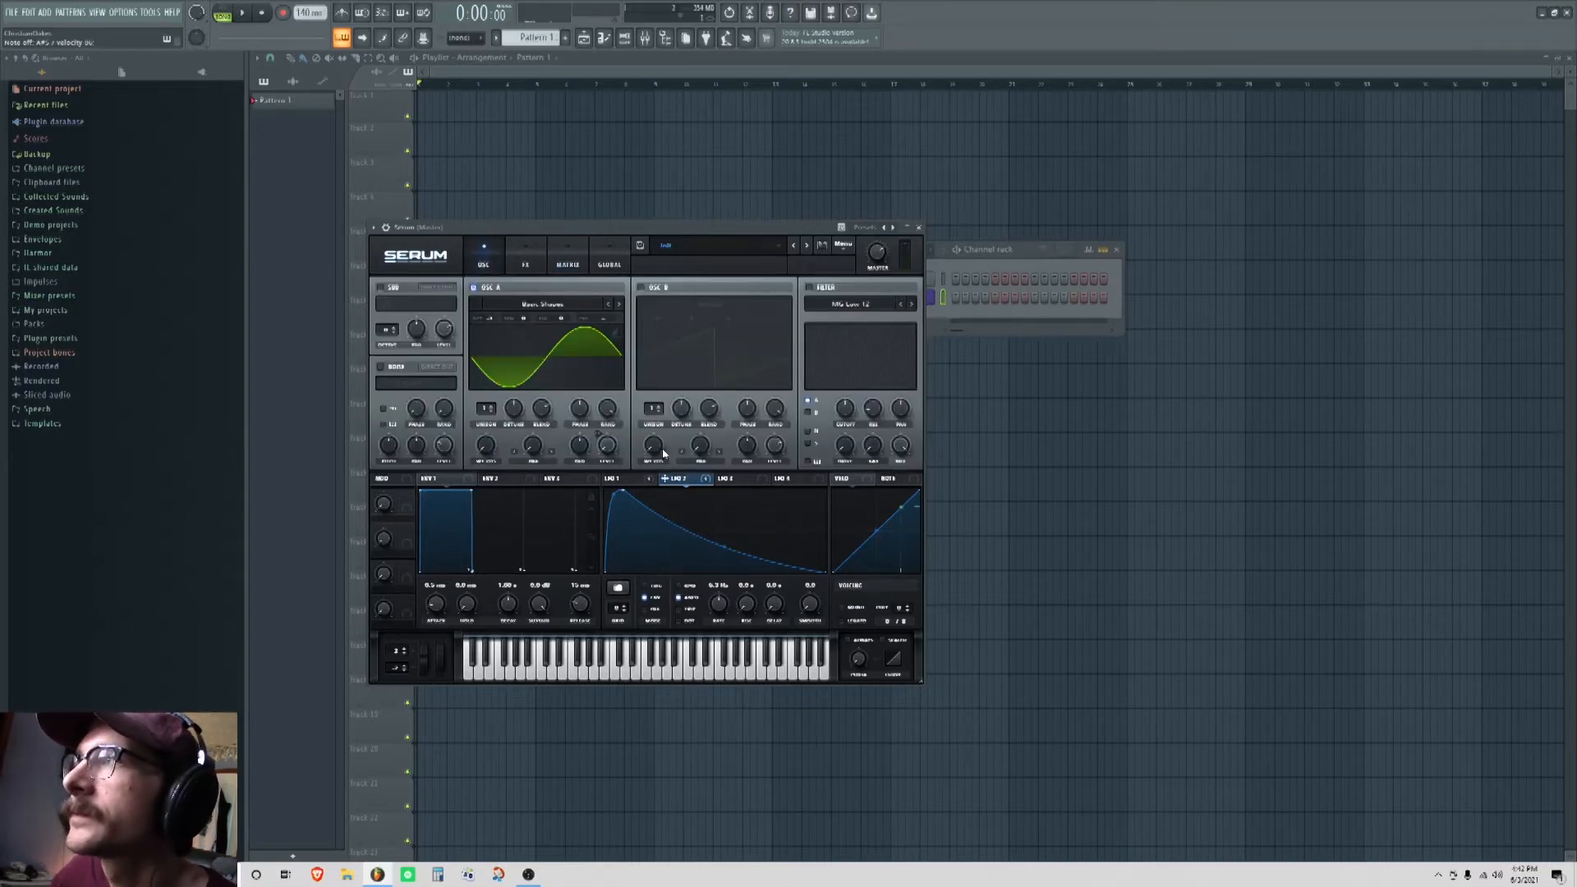
Step: Raise the LFO 2 amount on master tuning to about 64 and reshape LFO 2 to fall steeply from the start into a long tail
left_click(526, 259)
left_click(565, 263)
left_click_drag(533, 332, 539, 332)
left_click_drag(761, 585, 702, 579)
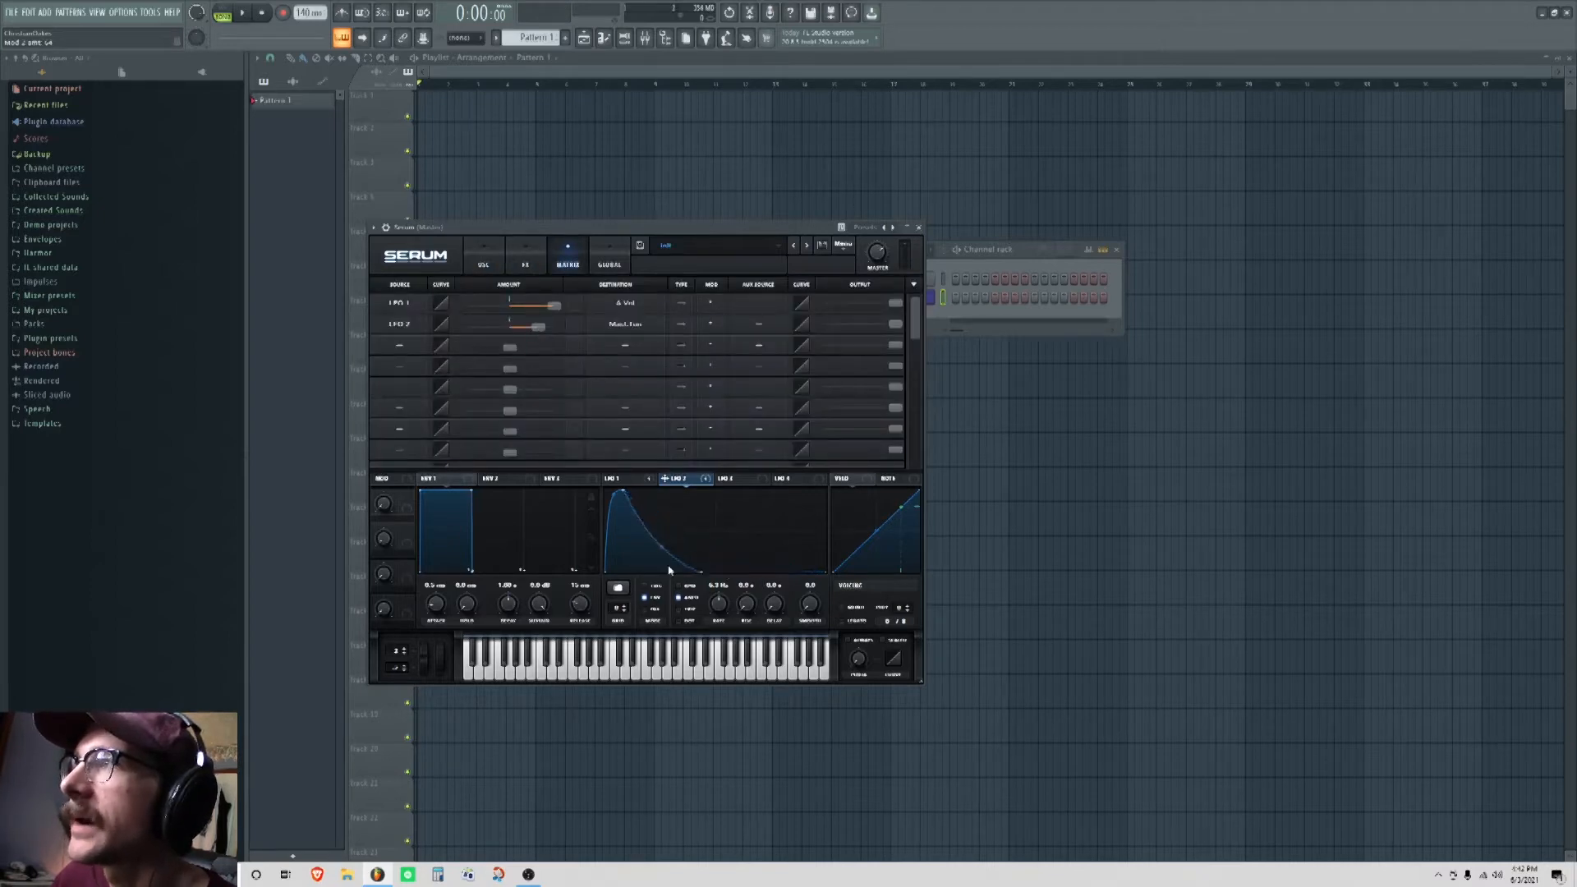
left_click_drag(624, 493, 601, 460)
double_click(635, 536)
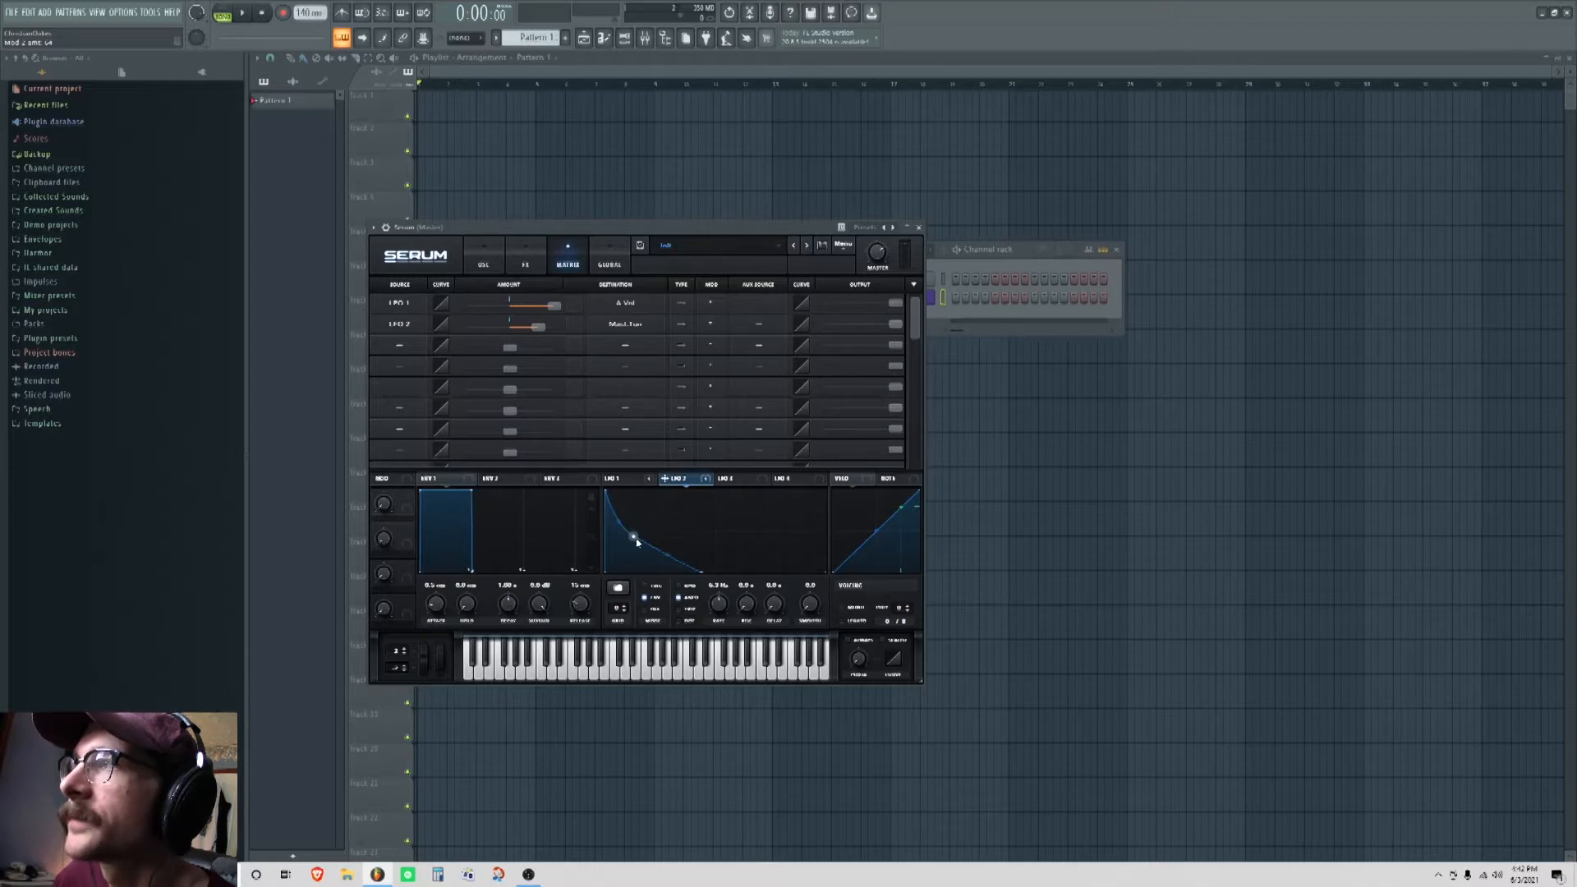
left_click_drag(635, 535, 713, 567)
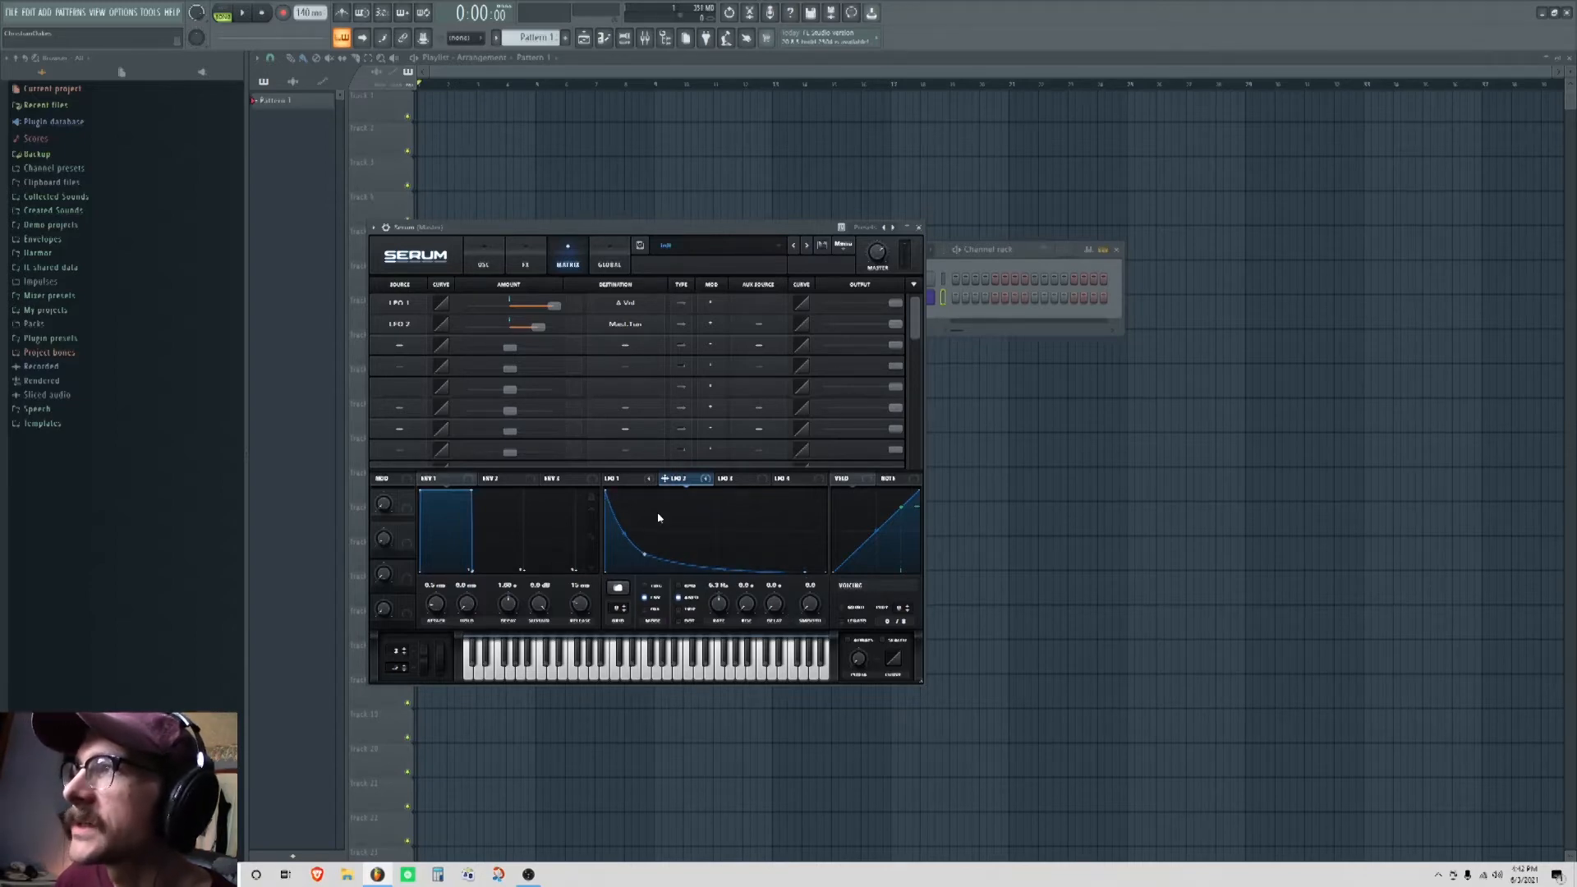
Step: Shift LFO 1's drop-off point slightly earlier and fine-tune the LFO's rate
left_click(614, 478)
left_click_drag(783, 535, 750, 531)
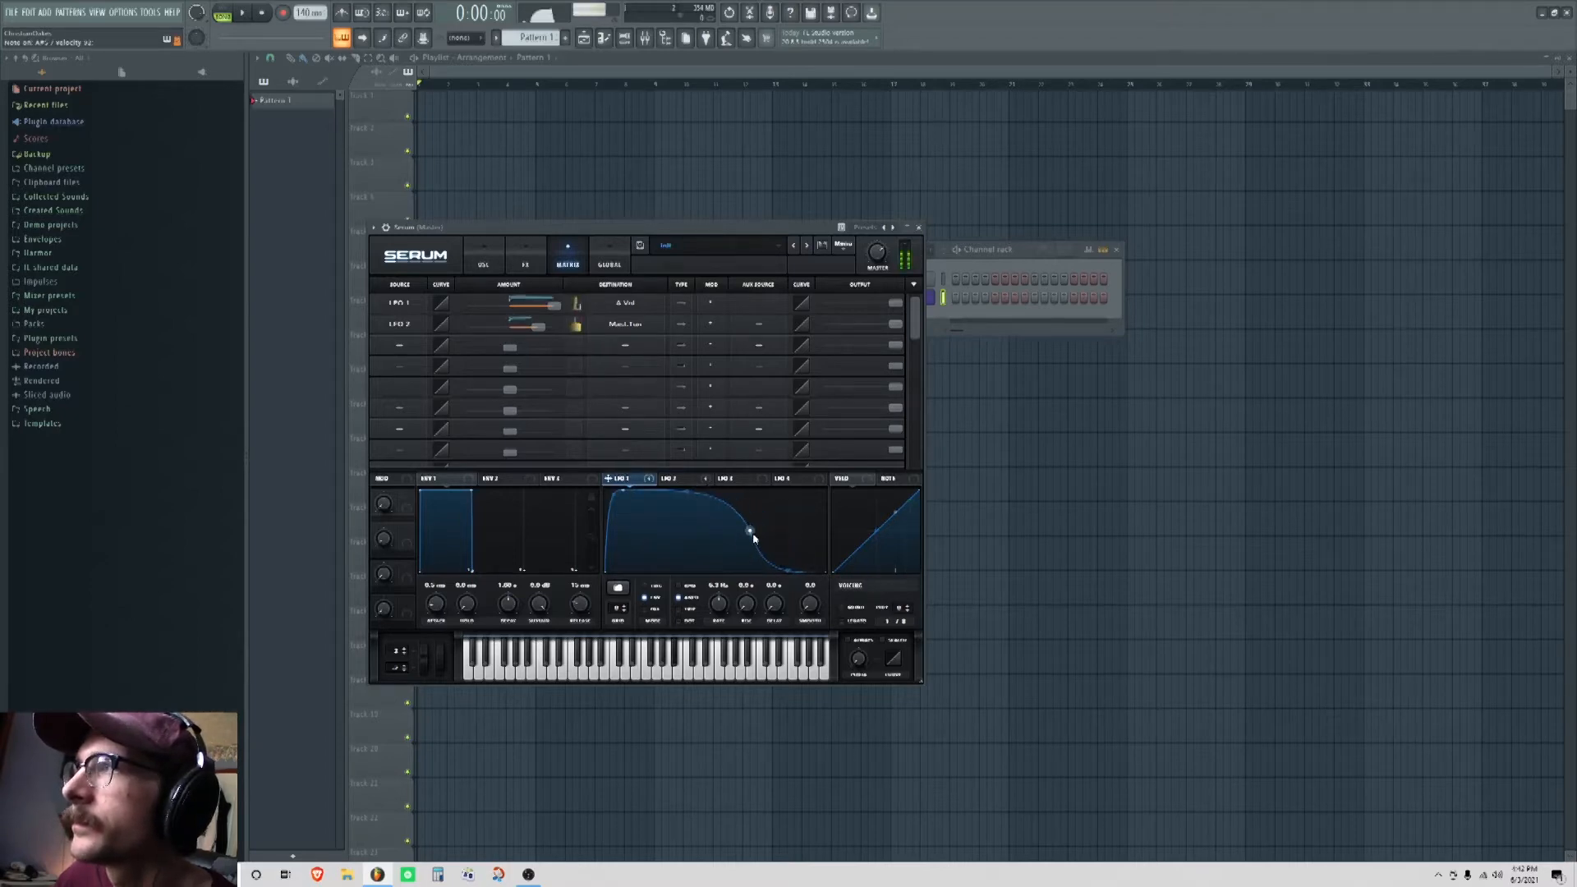
left_click_drag(720, 606, 725, 609)
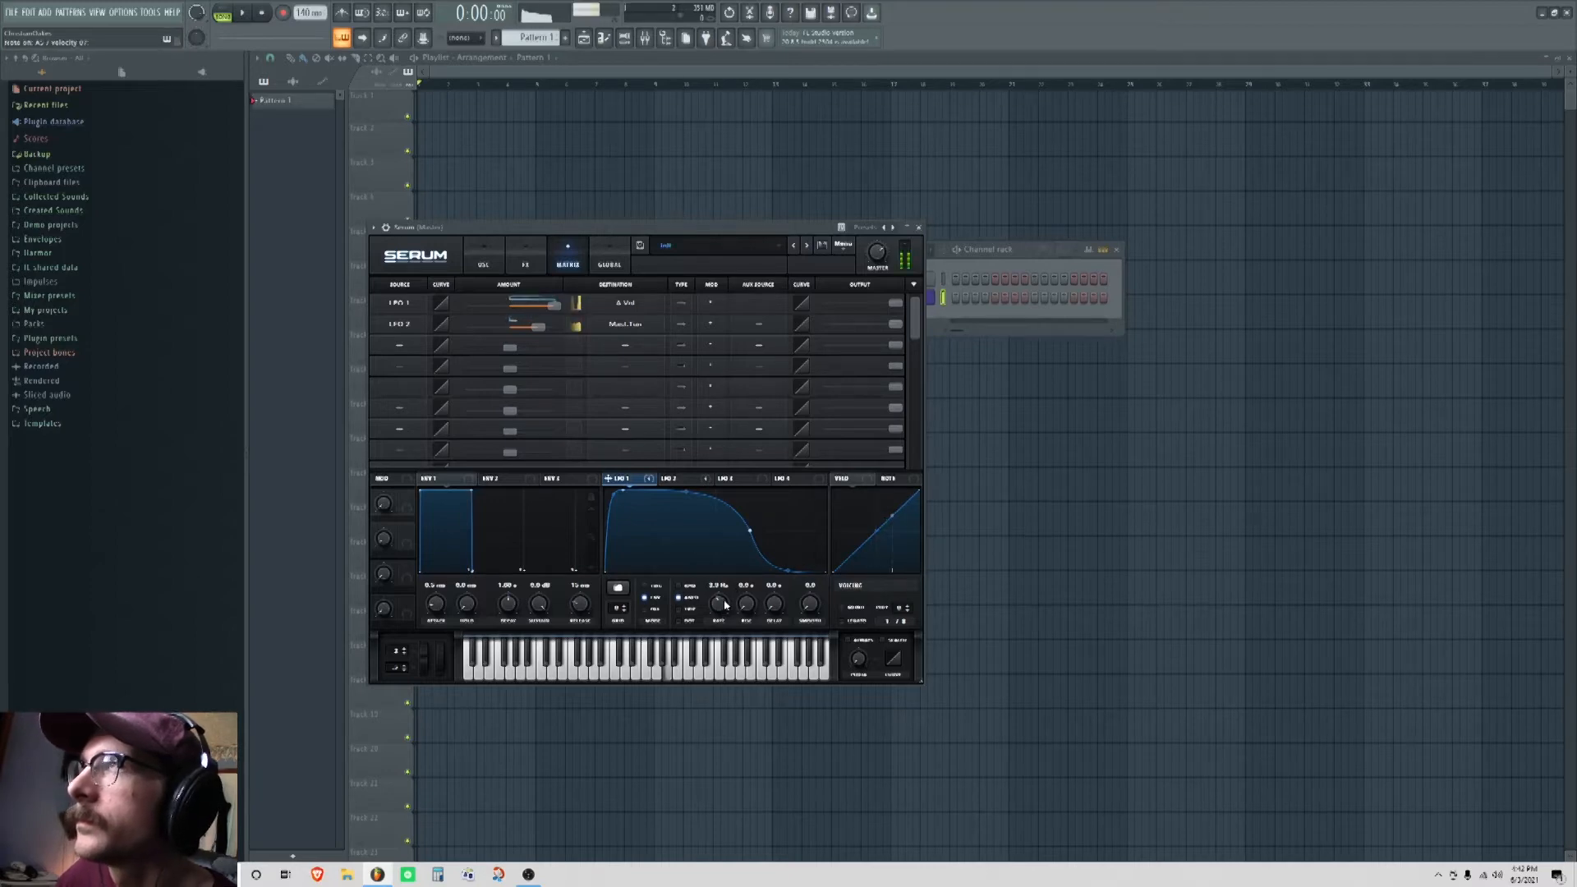
Step: Lower the LFO 2 amount on master tuning to about 56
left_click(688, 479)
left_click_drag(539, 329, 532, 332)
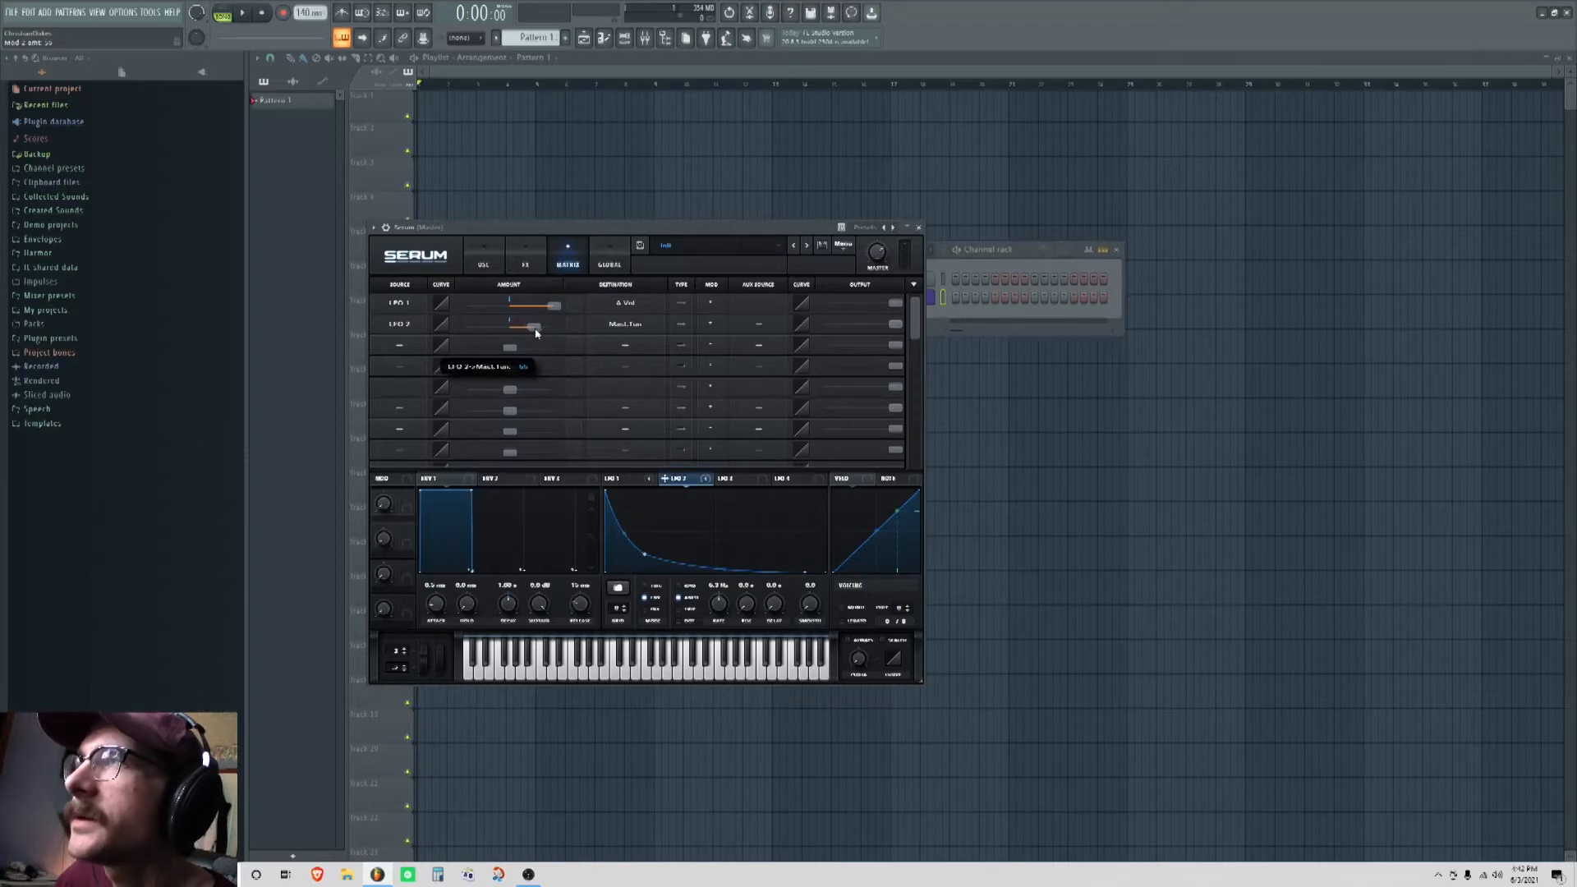
Step: Try the sound with the low-pass filter switched on
left_click(482, 261)
left_click(807, 288)
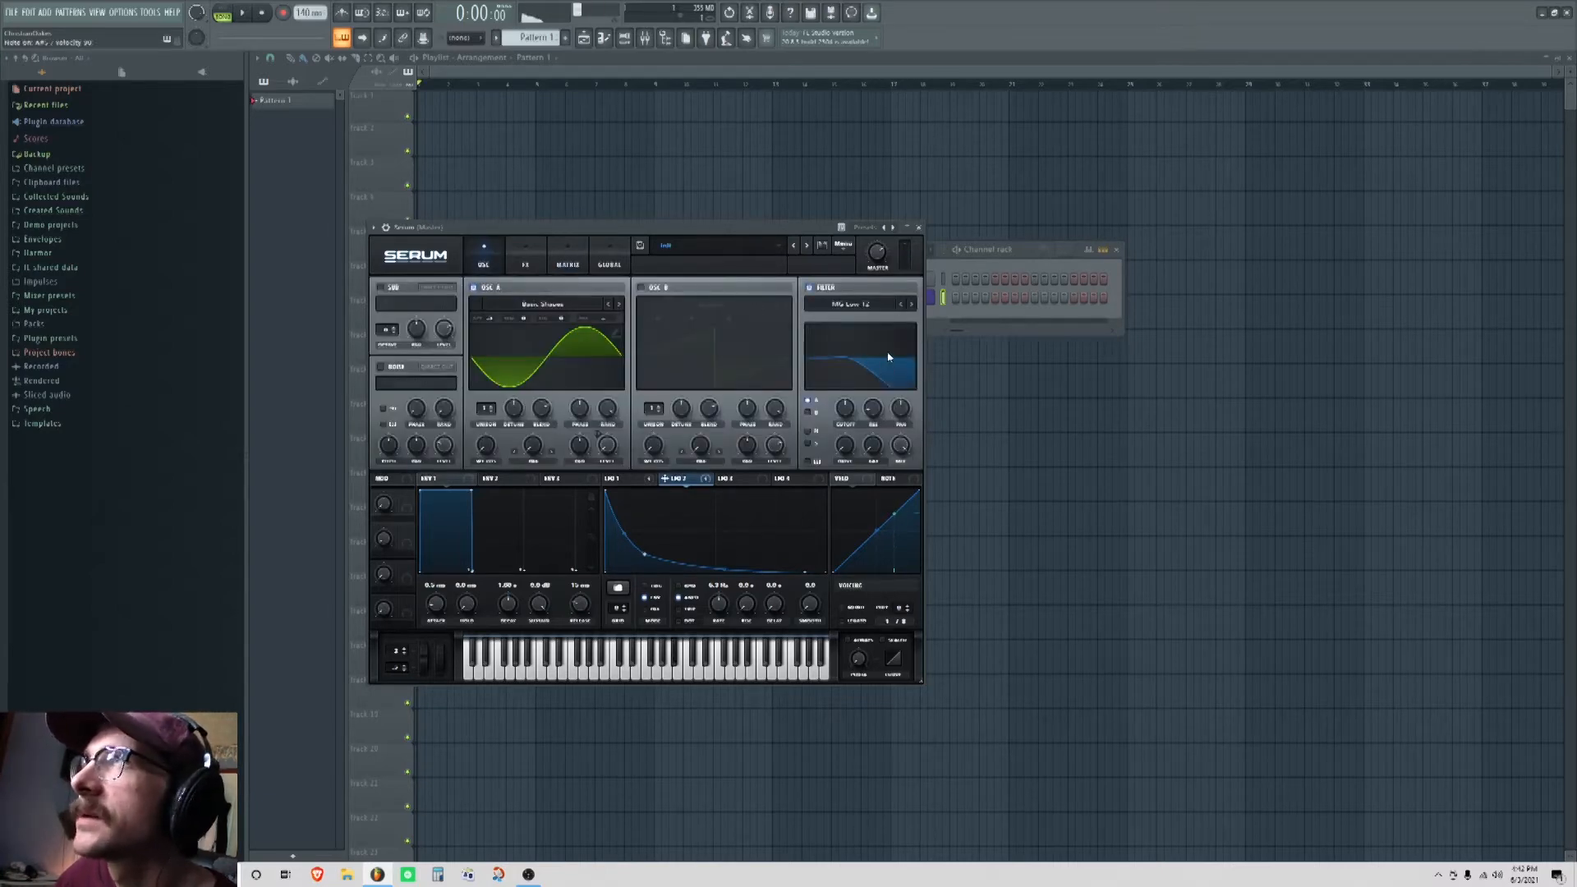
left_click(513, 257)
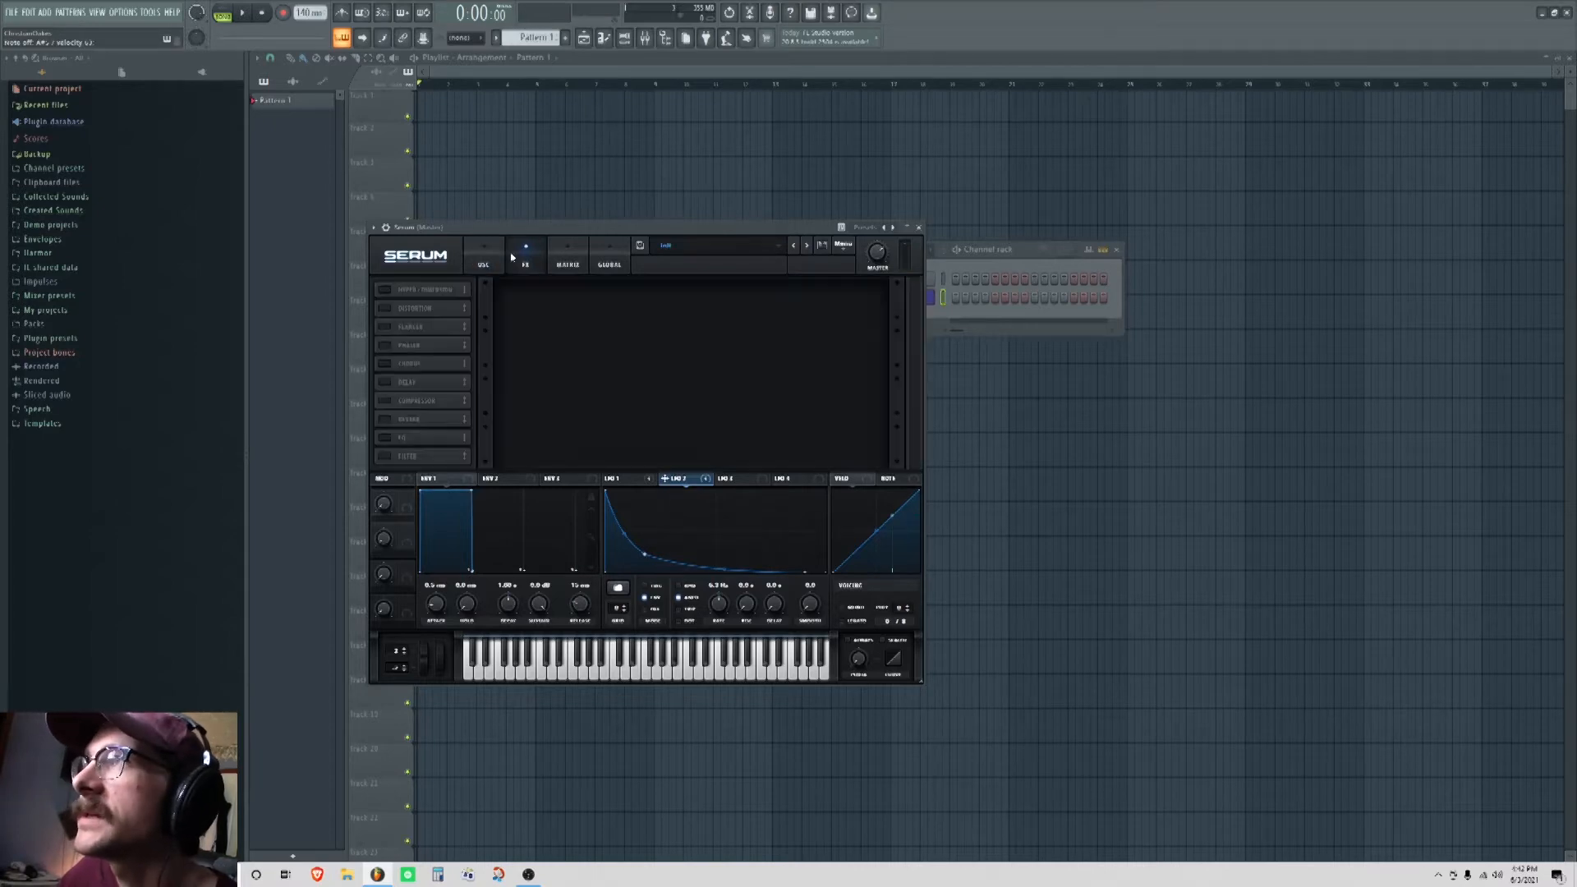
left_click(564, 264)
left_click(483, 258)
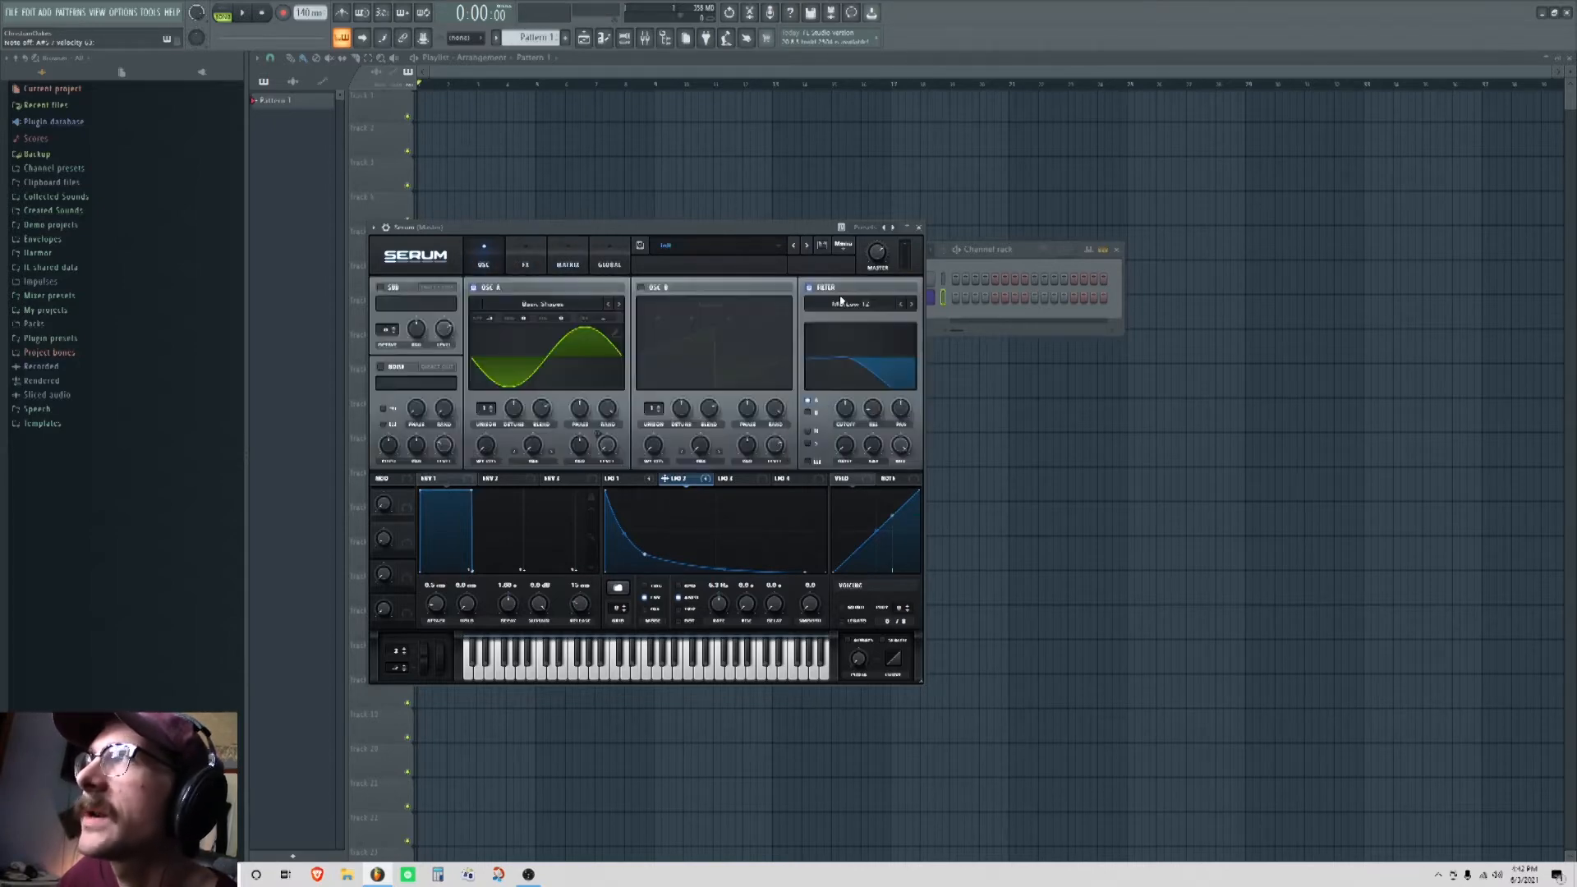
Step: Try the LFO 2 amount on master tuning at maximum, bring it back to about half, and return to the oscillator view
left_click(526, 263)
left_click(610, 262)
left_click(567, 263)
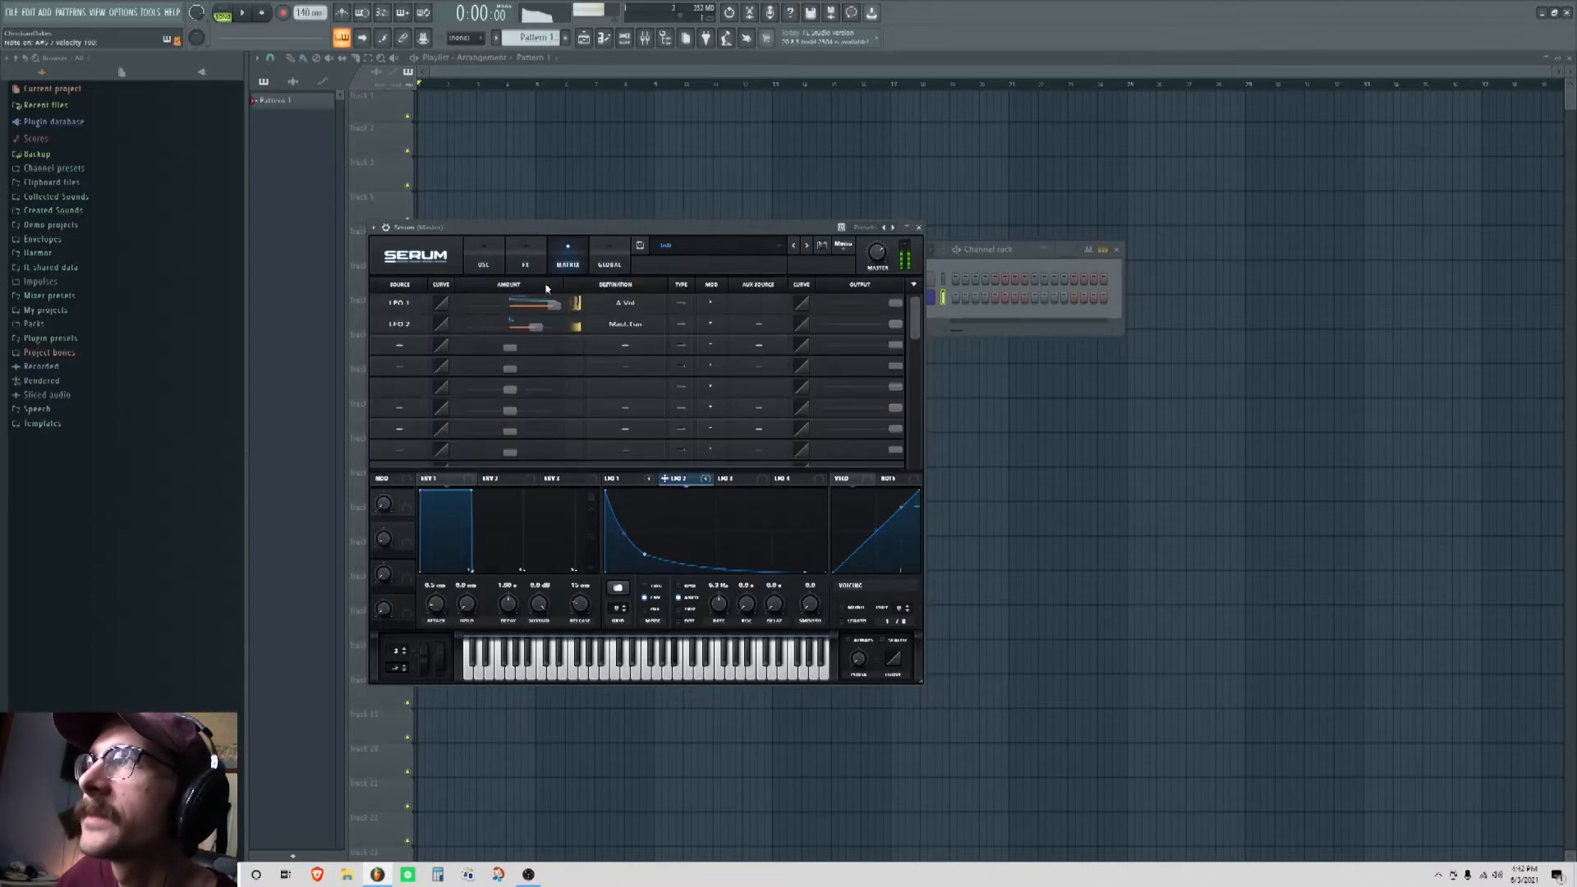
left_click_drag(545, 329, 561, 328)
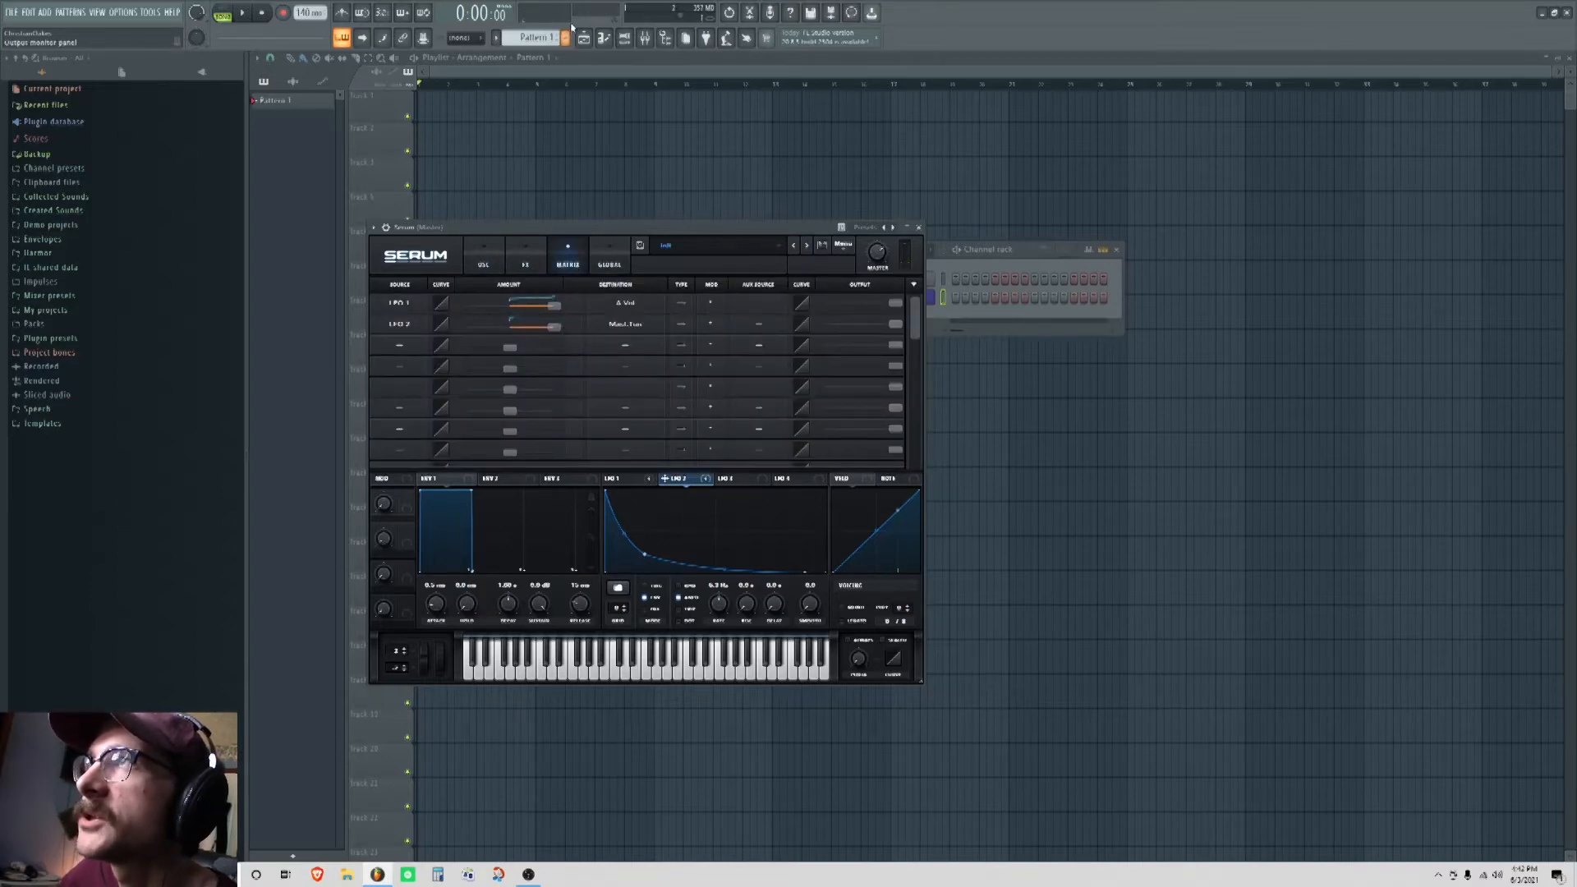
left_click_drag(550, 336, 530, 332)
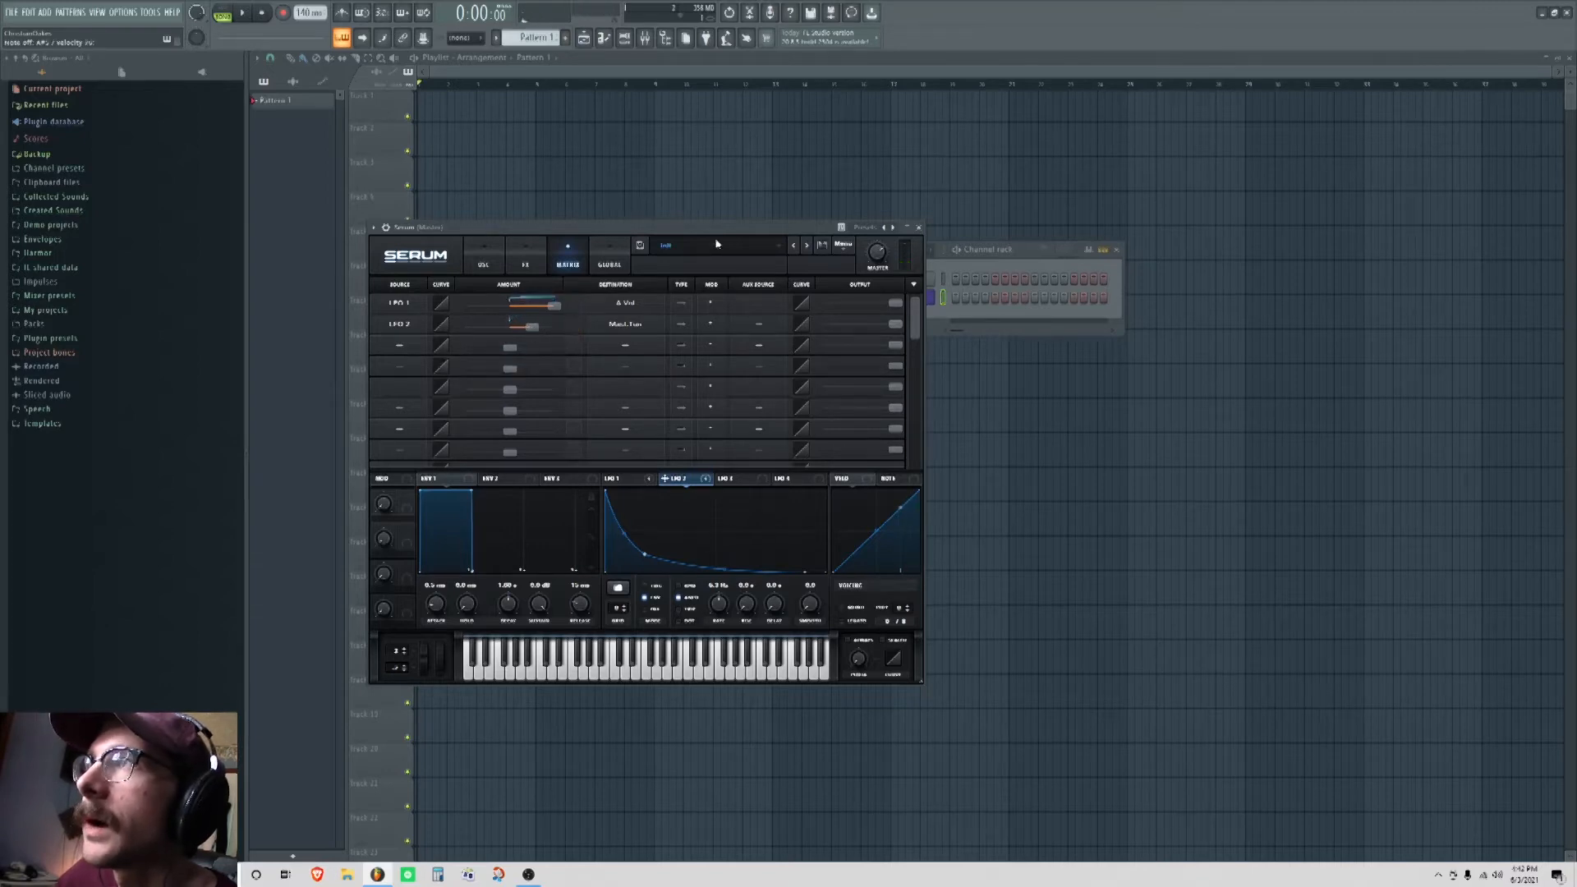
left_click(495, 263)
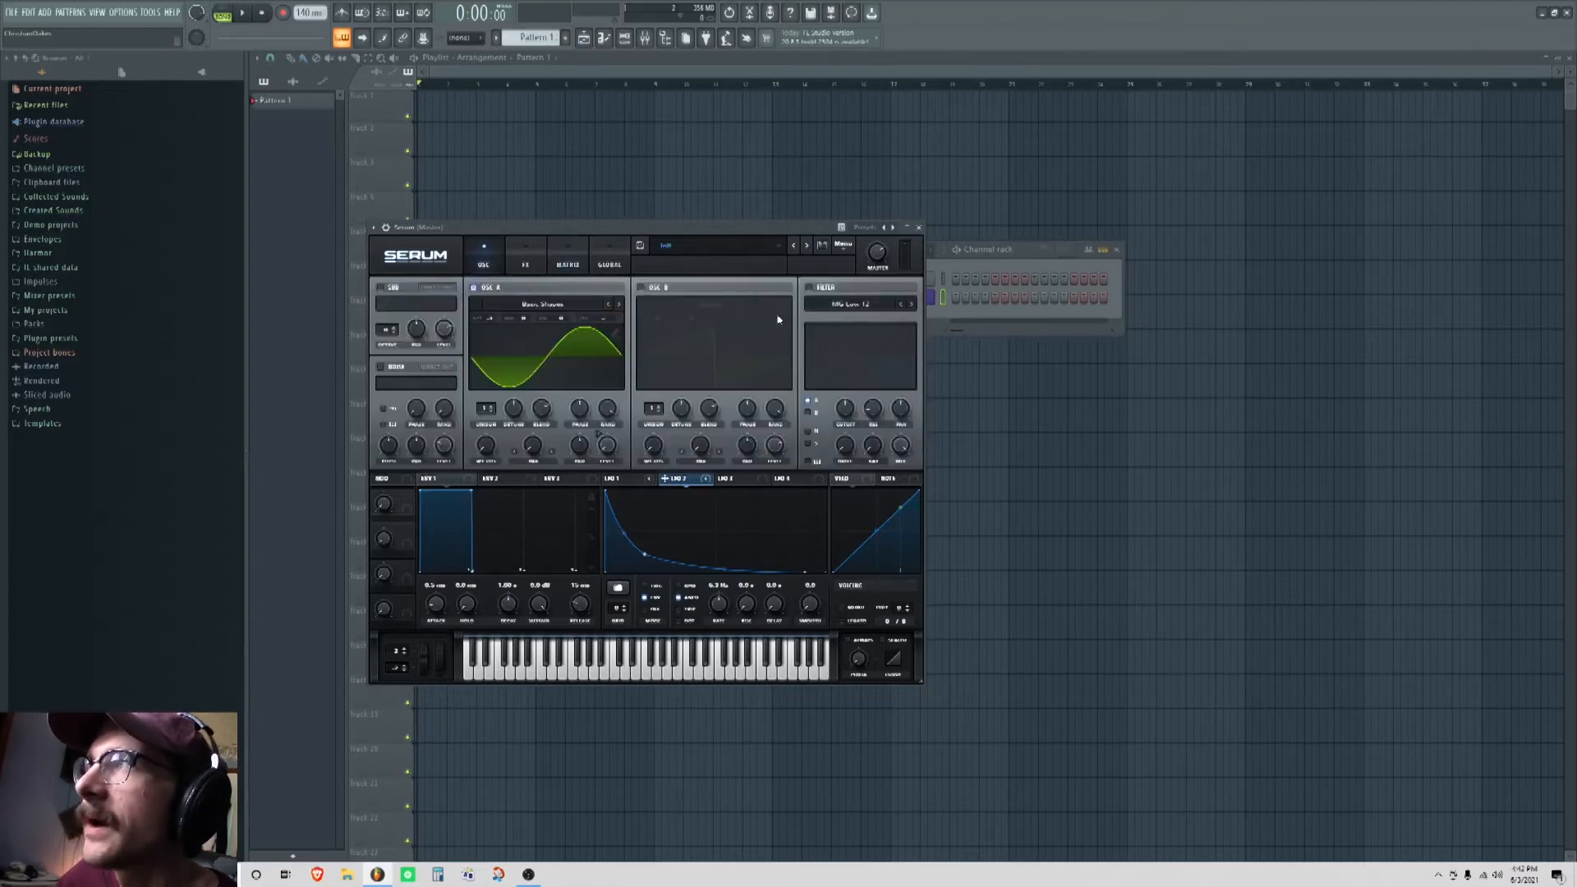
Step: Set the LFO 2 amount on master tuning to about 51 and adjust LFO 2's rate
left_click(810, 288)
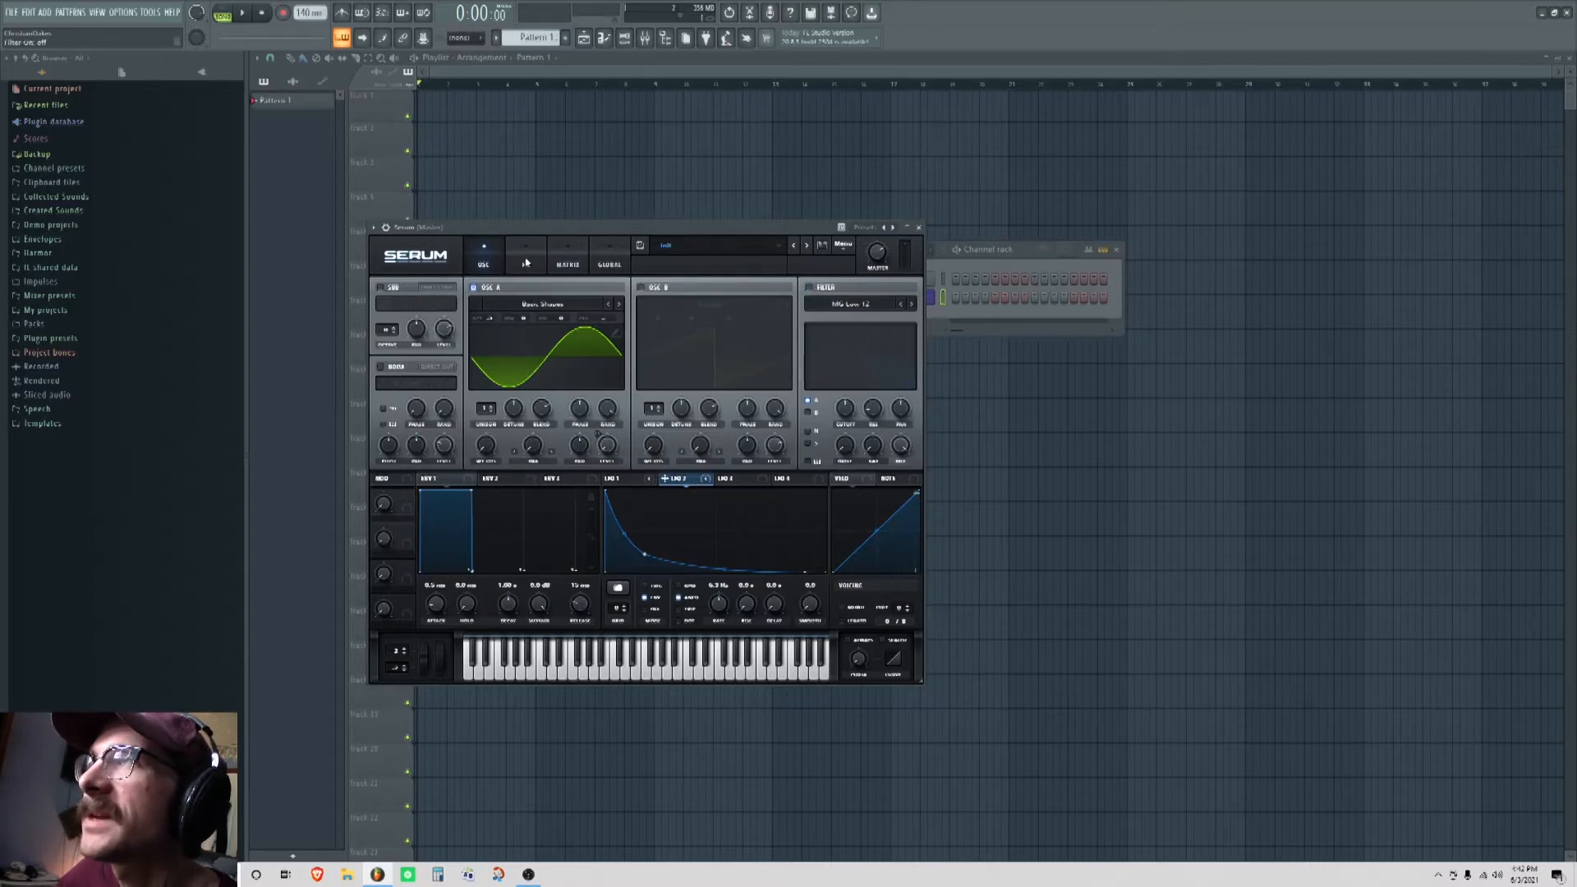
left_click(526, 261)
left_click(566, 264)
mouse_move(537, 329)
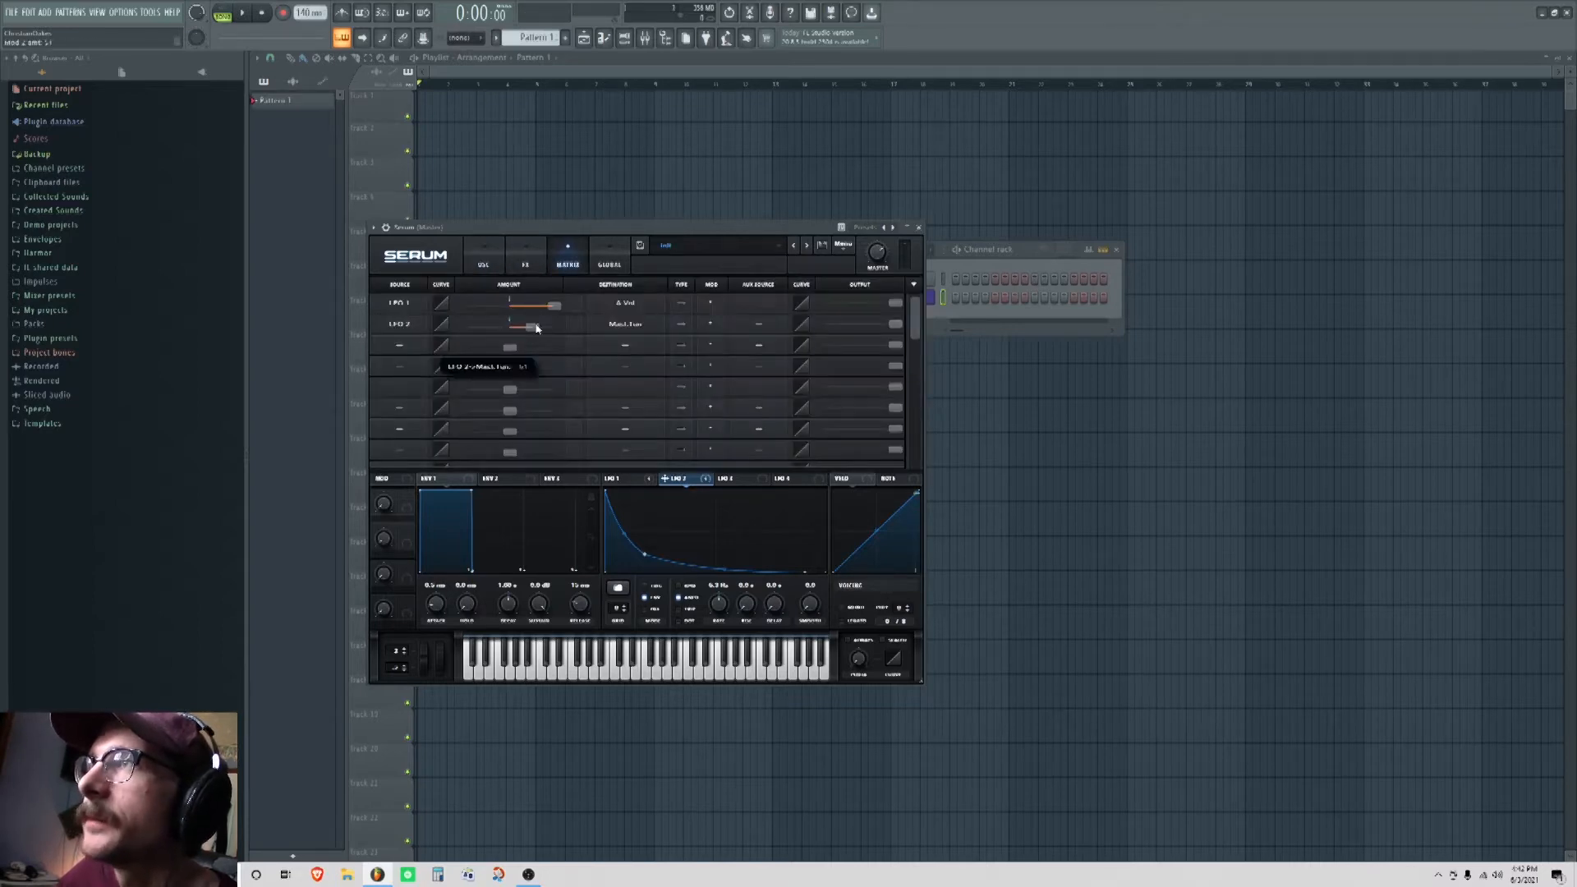
left_click_drag(537, 328, 534, 331)
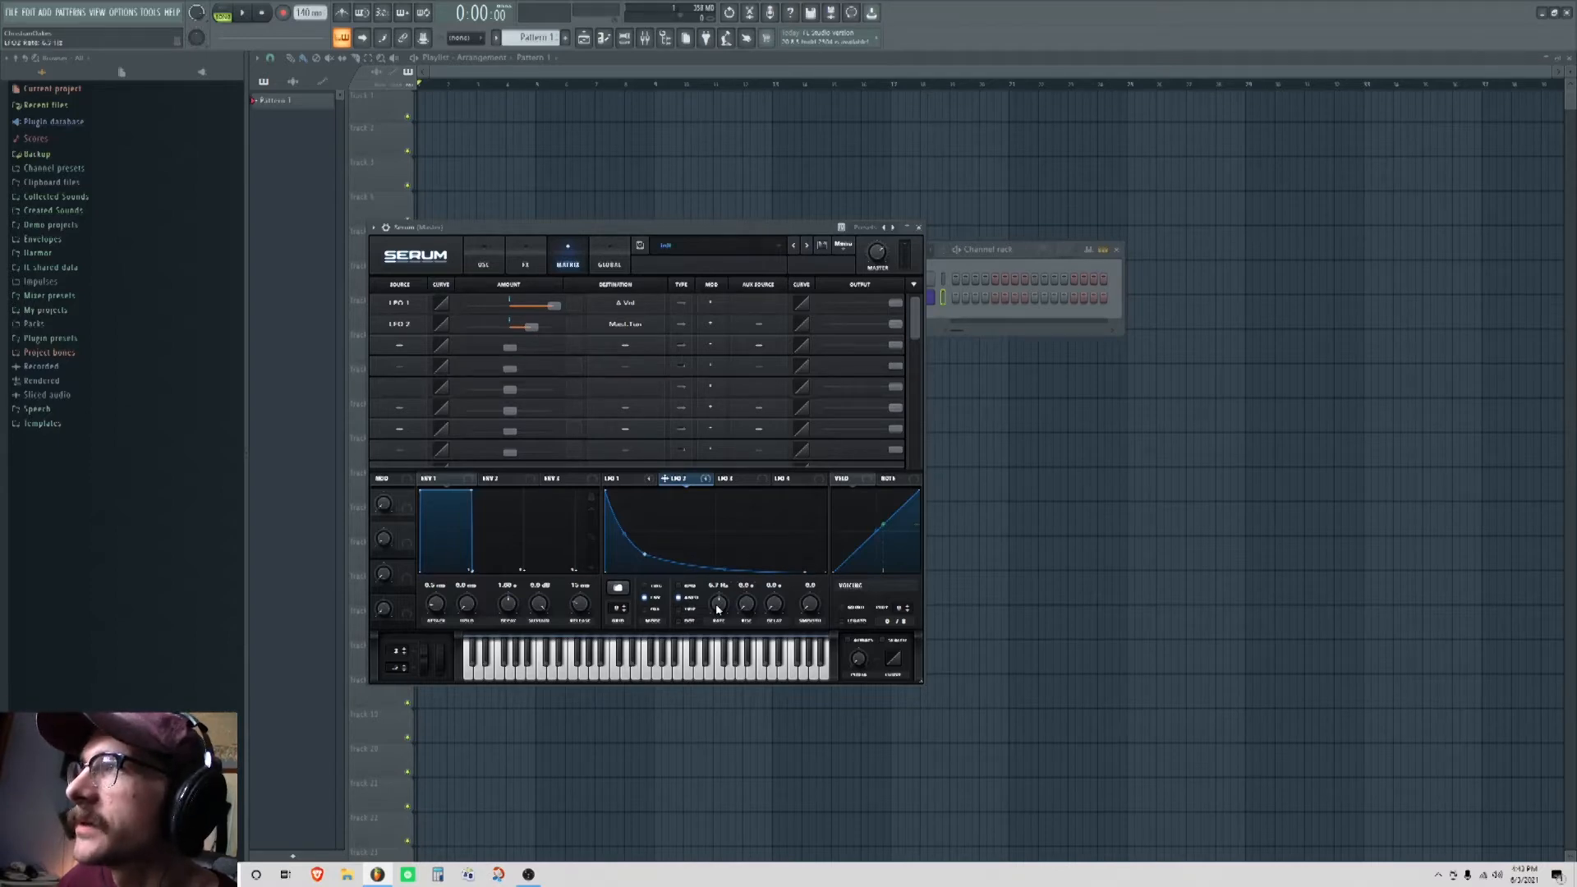
left_click_drag(718, 608, 725, 609)
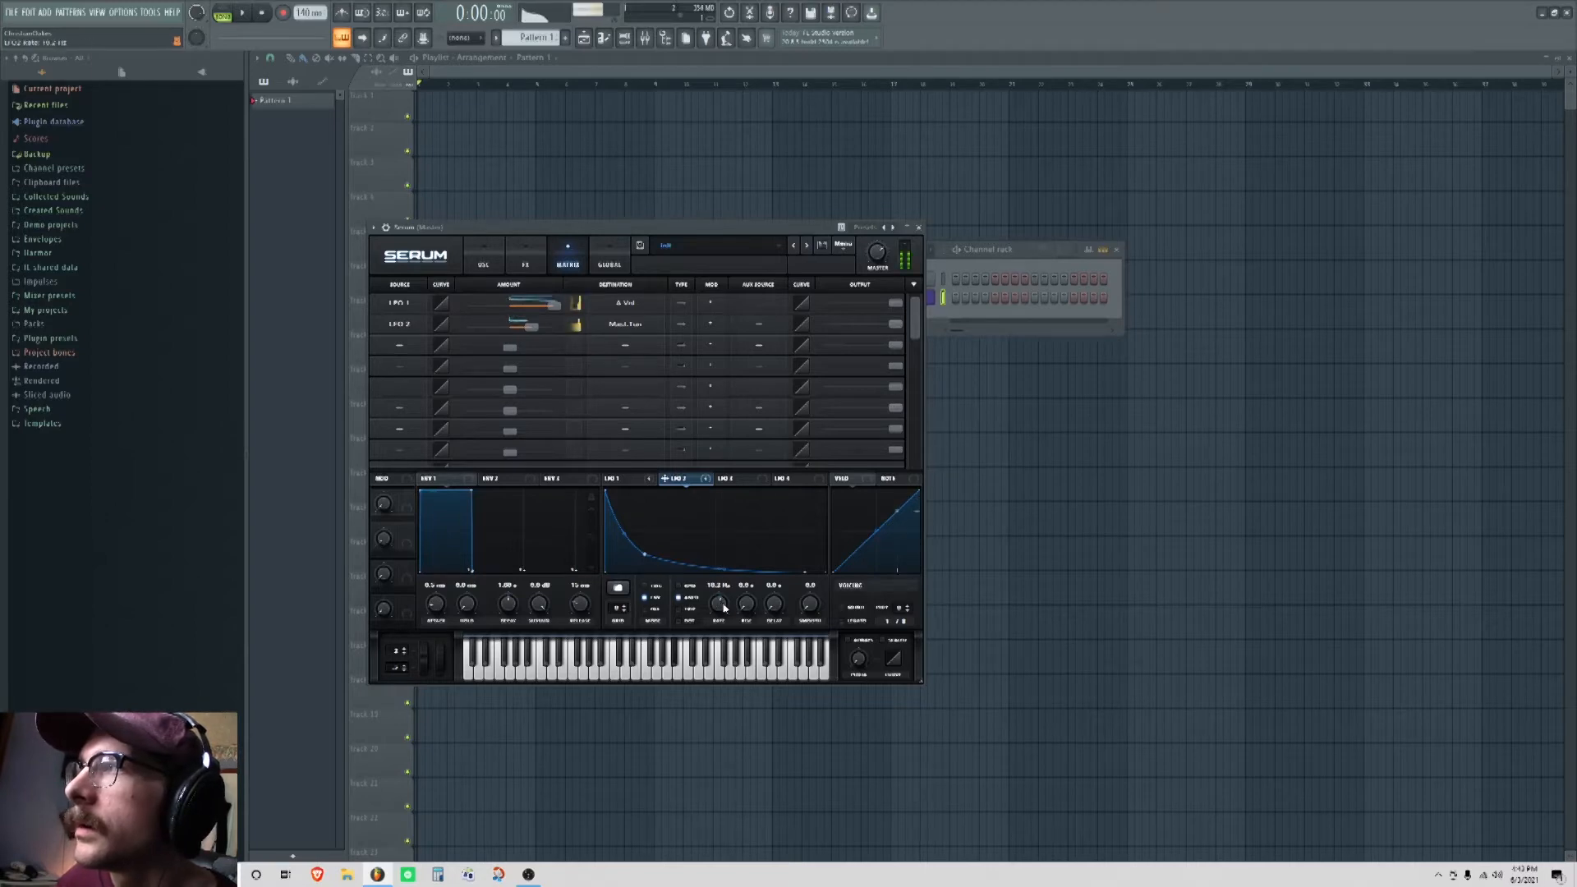
Step: Place a short note at the start of the Serum channel's piano roll, play it, and bring Serum back up
right_click(933, 294)
left_click(945, 299)
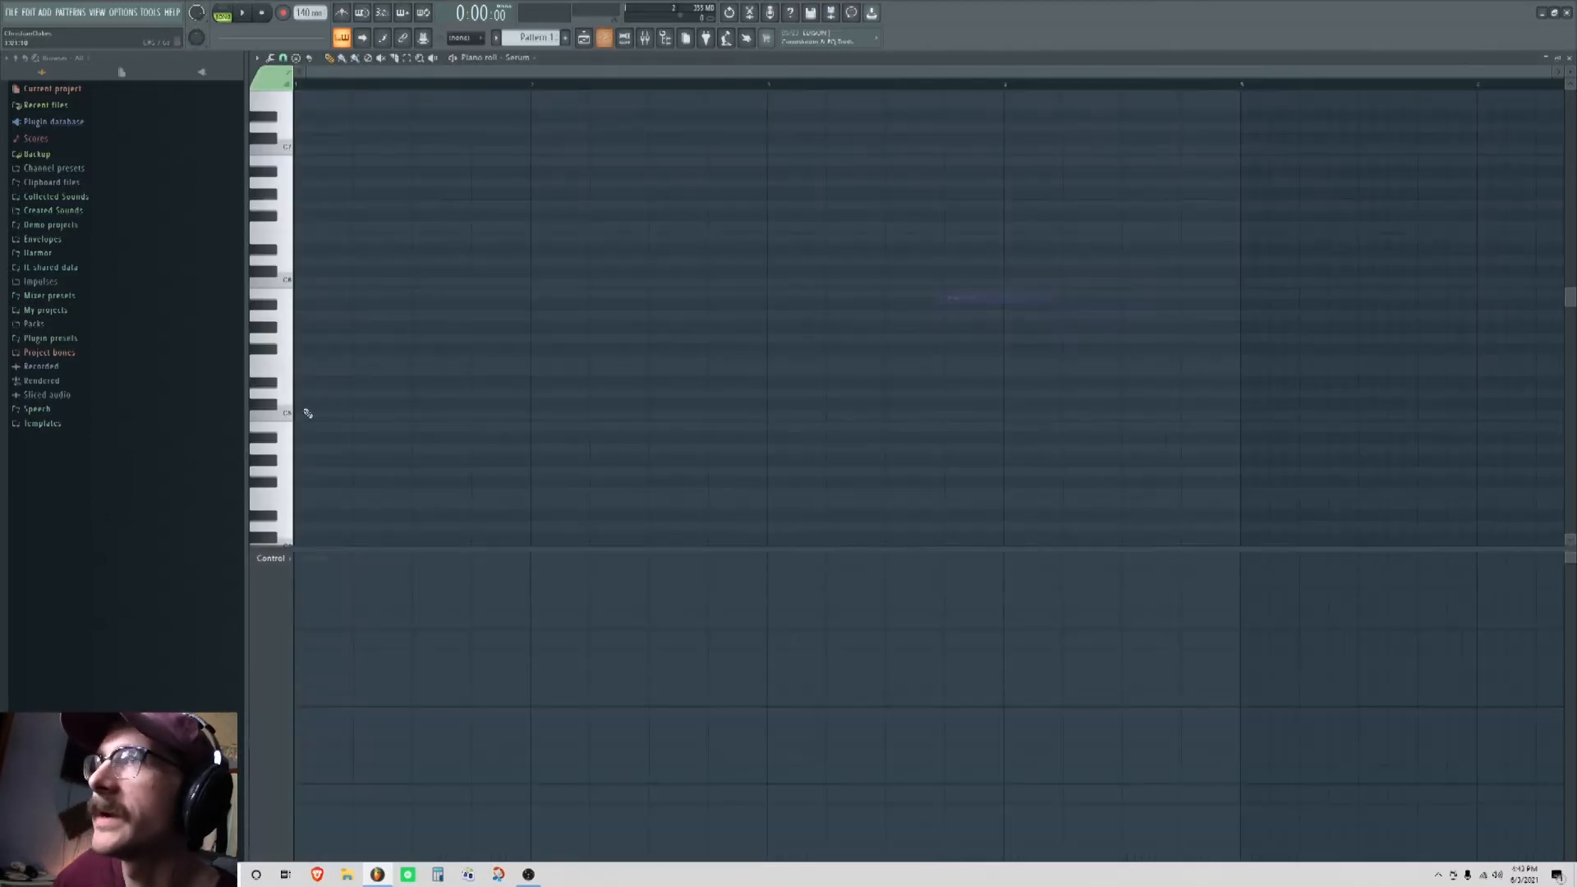
mouse_move(304, 363)
left_mouse_down()
mouse_move(283, 374)
mouse_move(275, 345)
mouse_move(278, 377)
left_mouse_up()
key("space")
key("space")
left_click(624, 41)
right_click(903, 300)
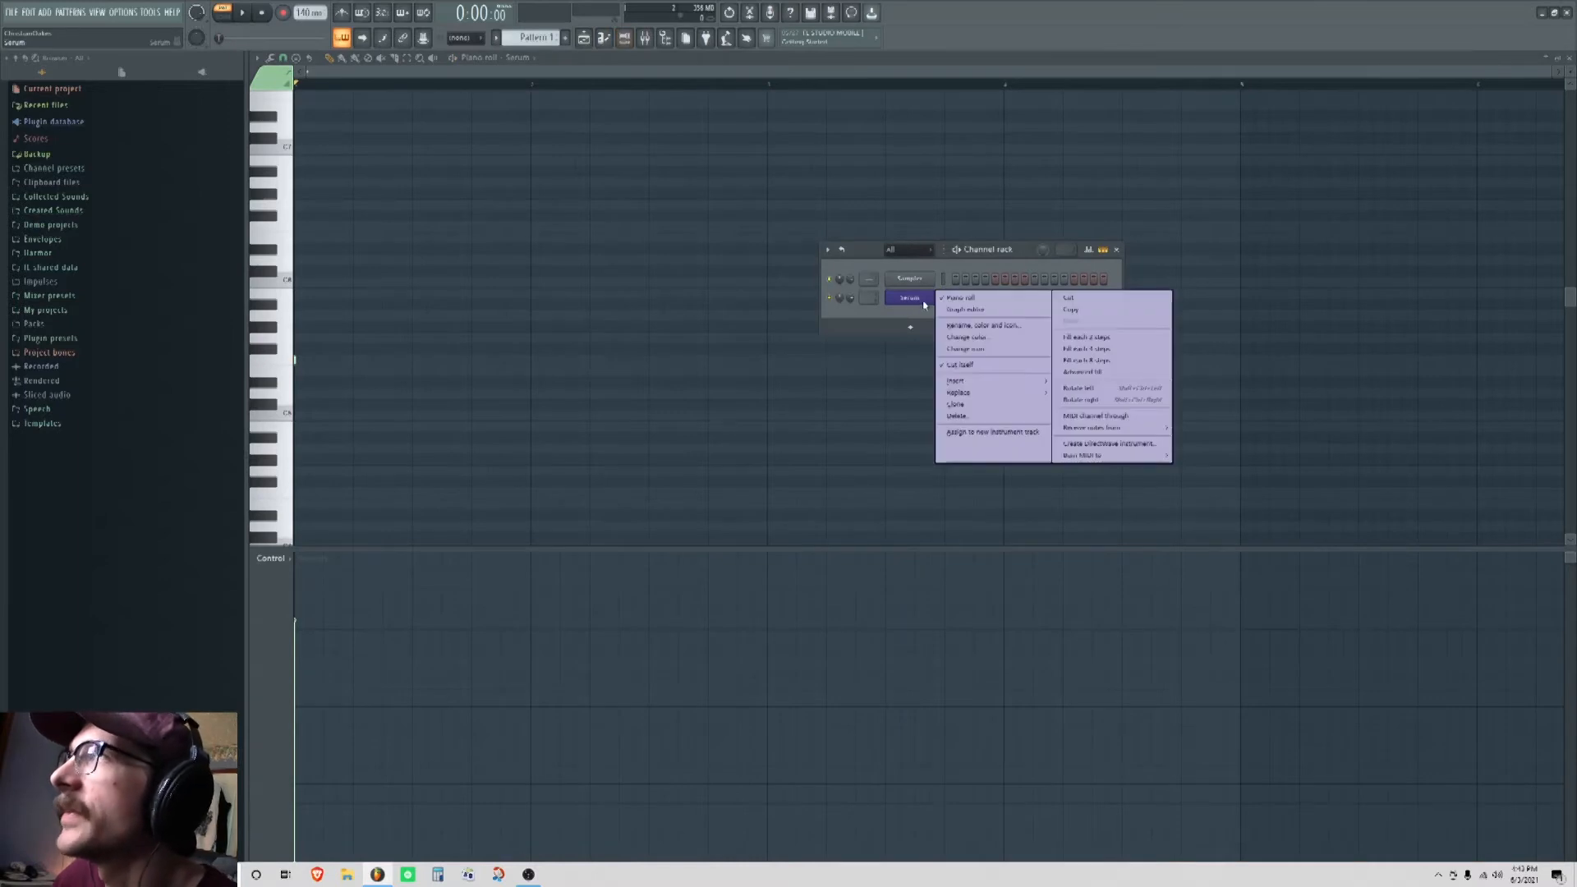
left_click(907, 301)
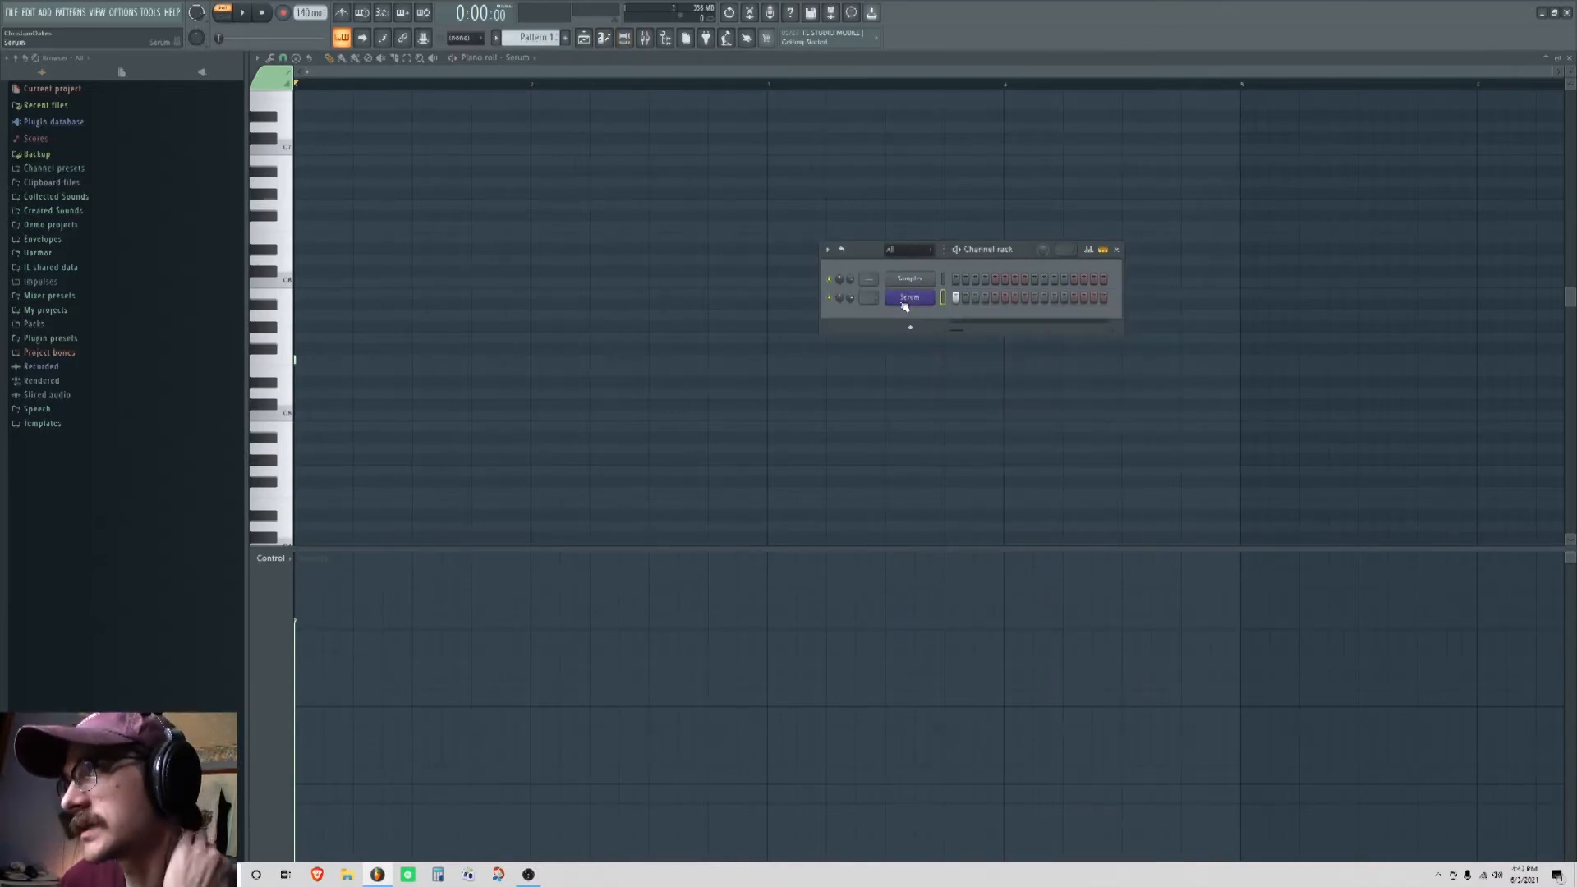
left_click(907, 298)
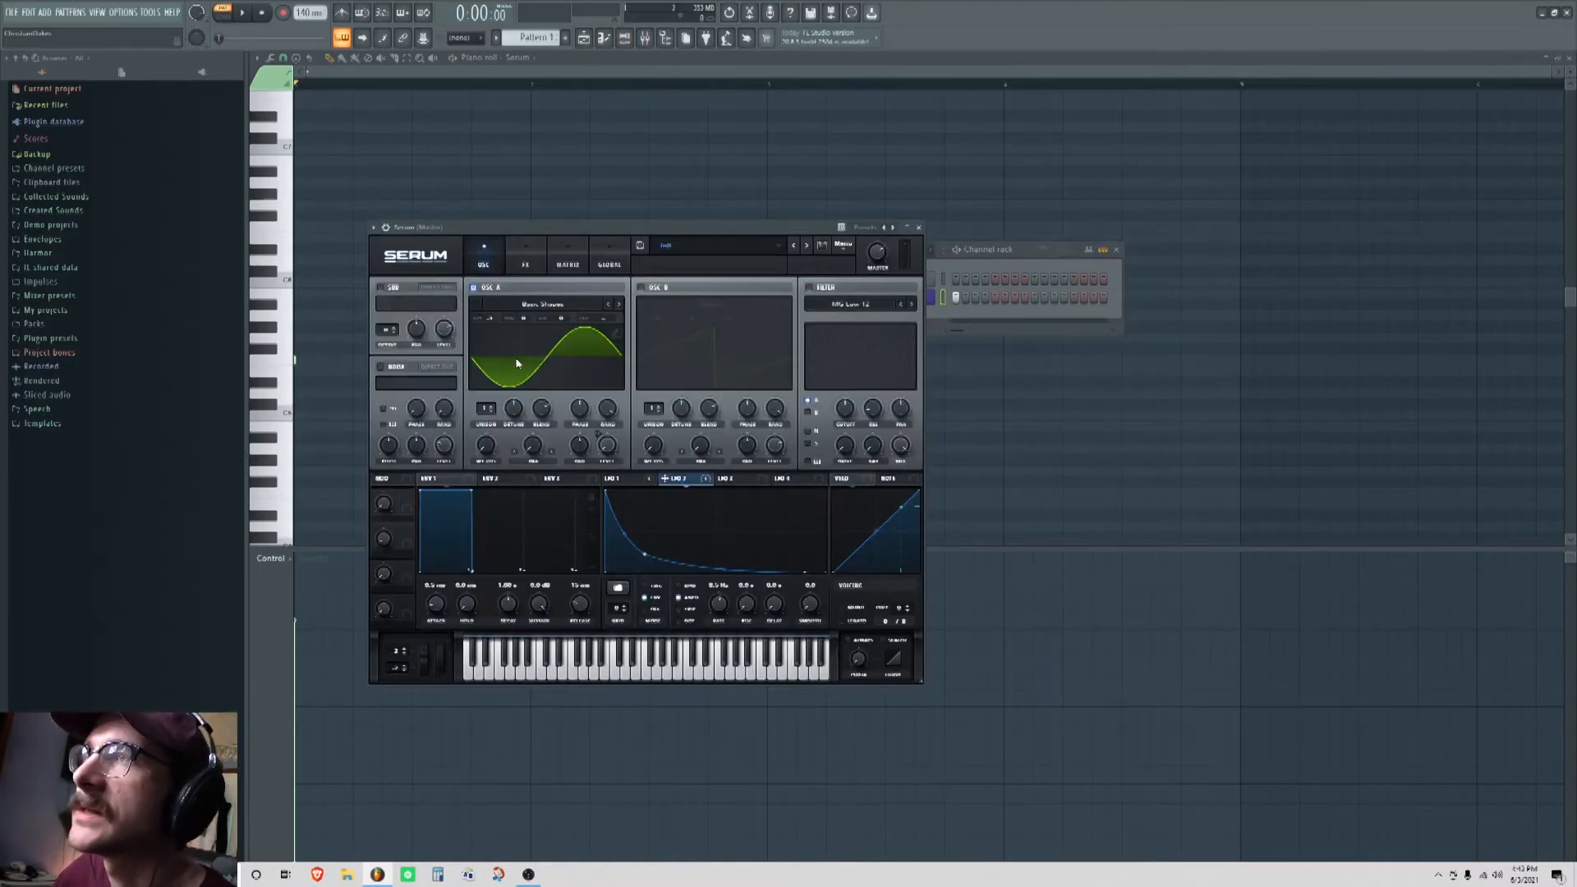
Step: Remove the stray second note, audition the opening note at different pitches, and reopen Serum
left_click(319, 326)
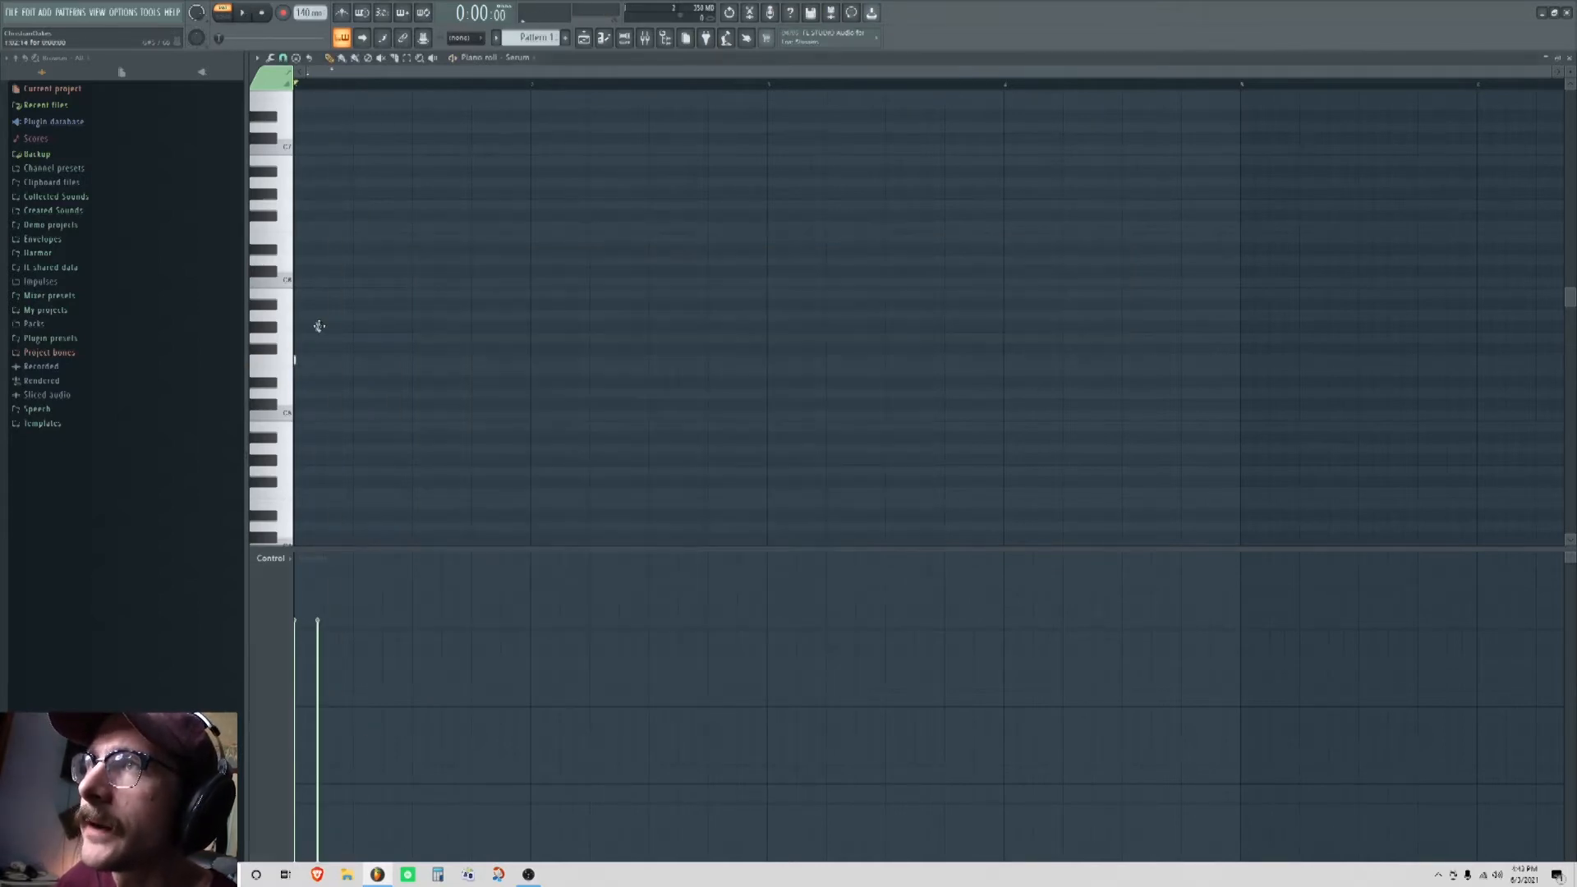
right_click(316, 327)
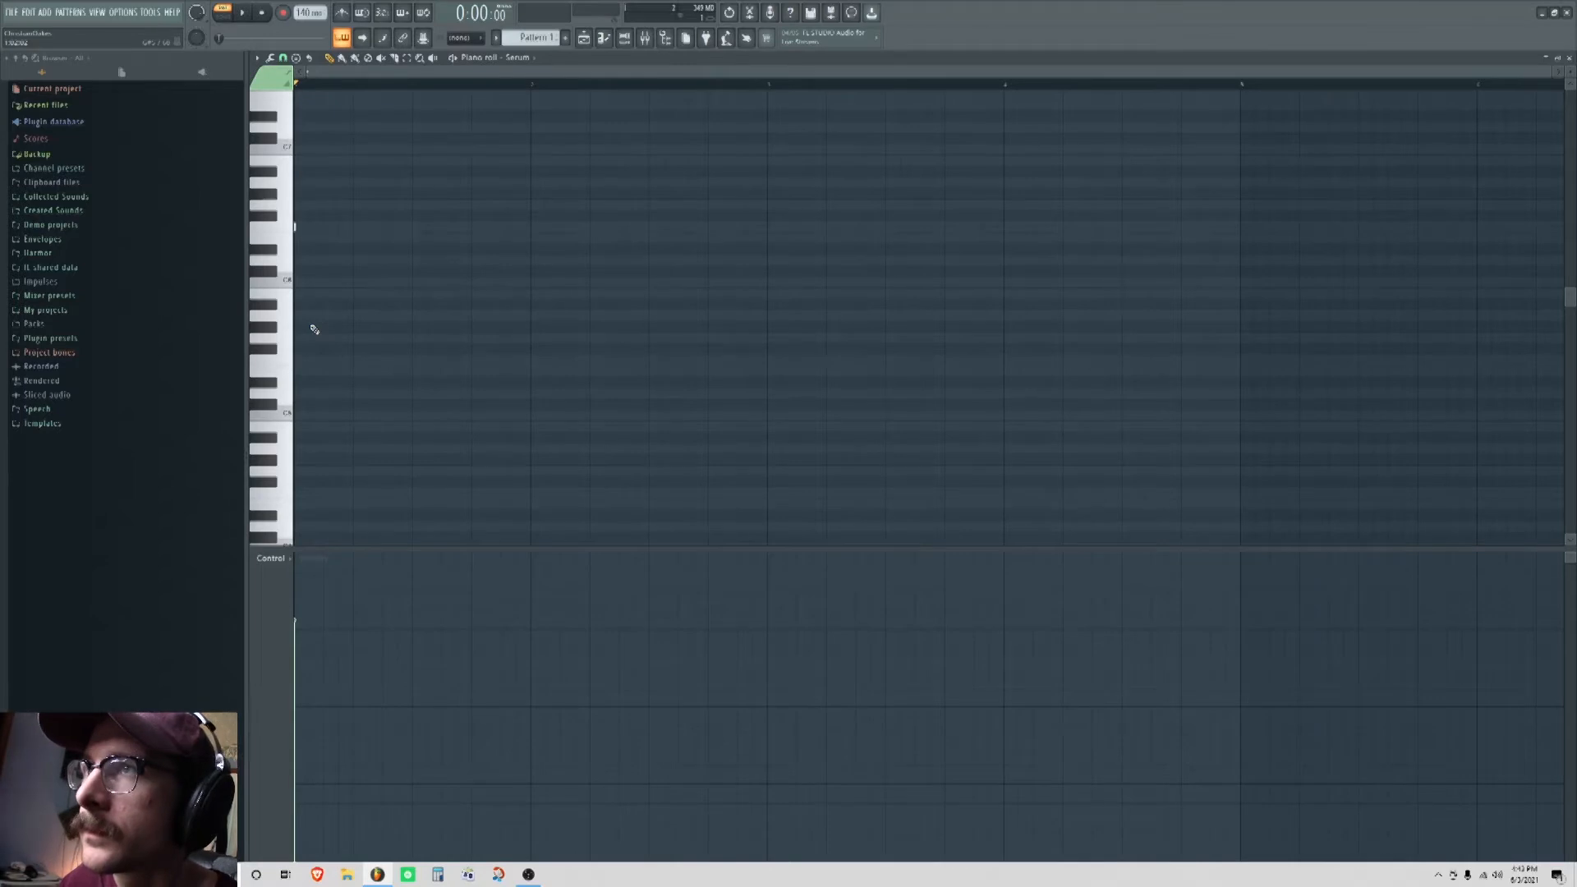
key("space")
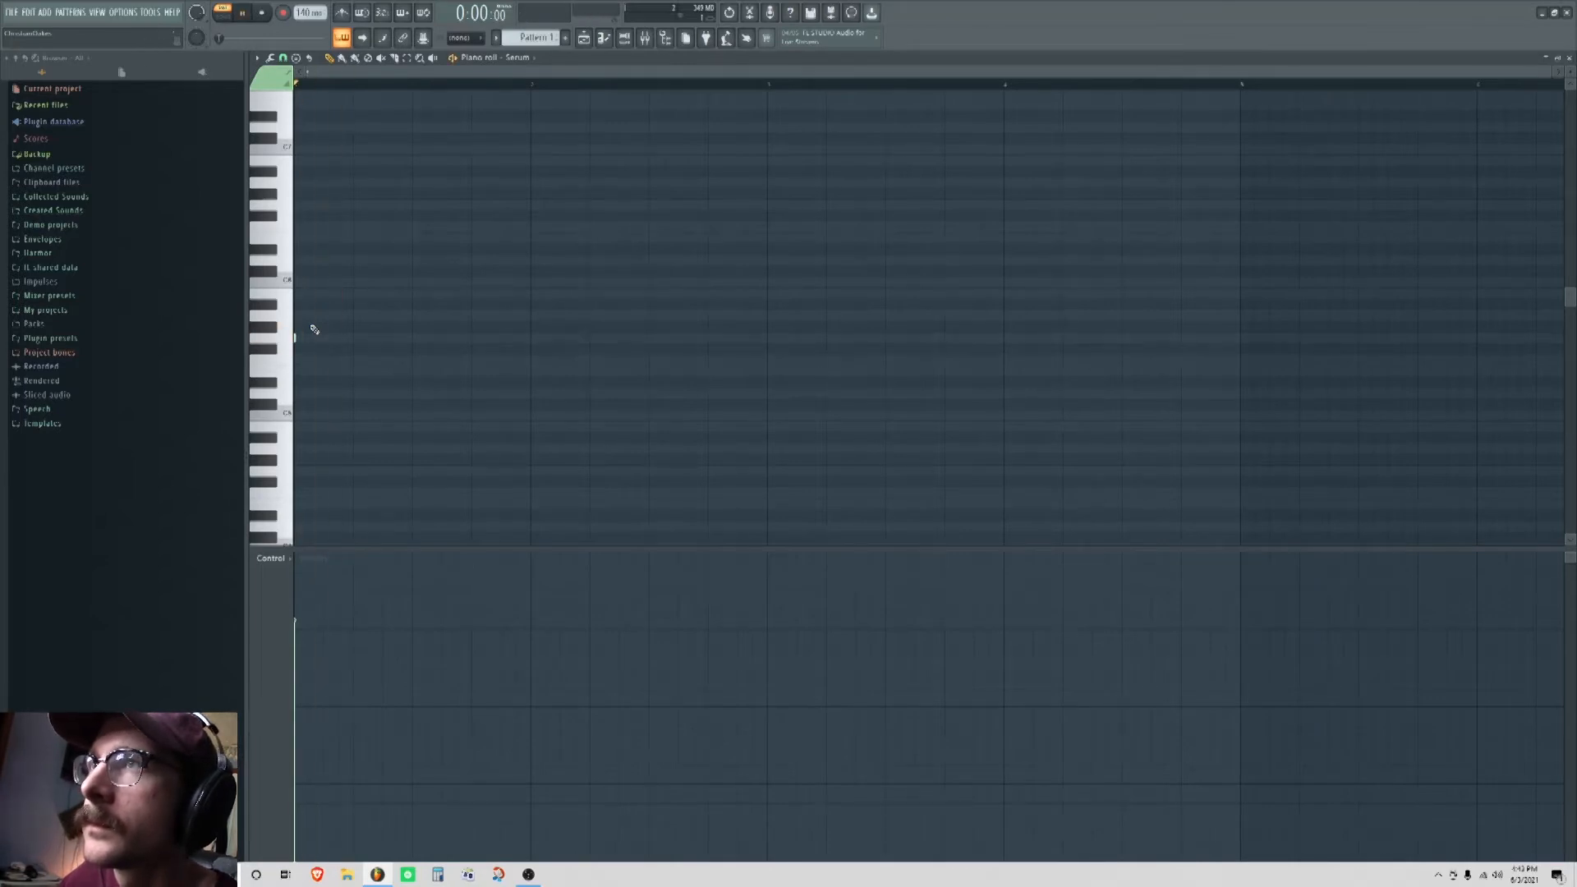
key("space")
left_click(624, 37)
left_click(903, 297)
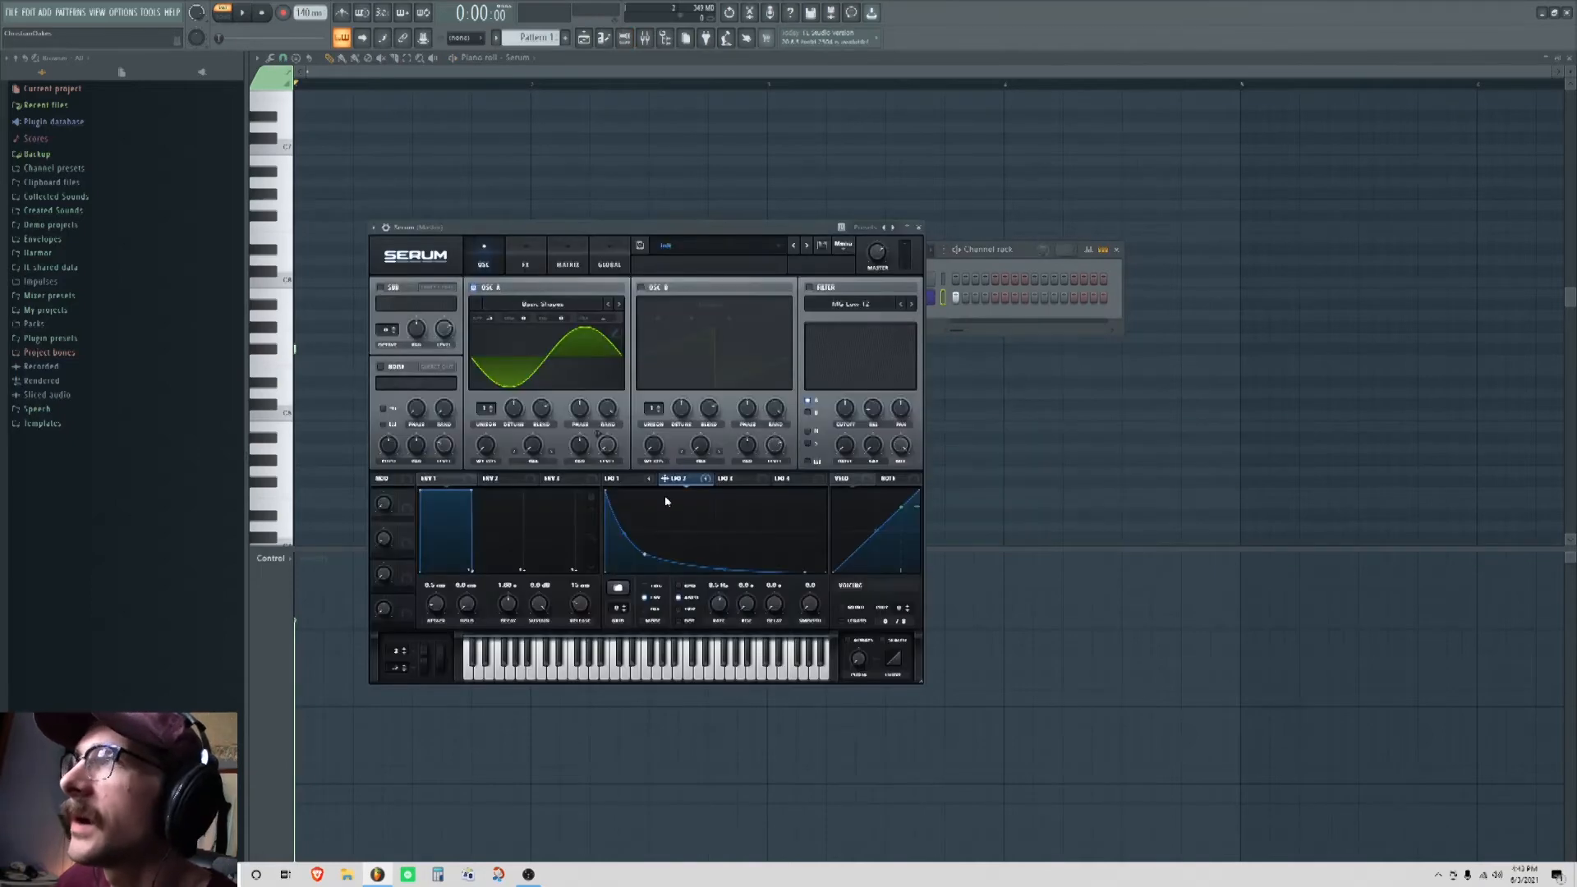
Step: Reshape LFO 2 by deleting the point near its end and raising the bend point slightly, auditioning the result
mouse_move(647, 556)
left_mouse_down()
mouse_move(668, 557)
mouse_move(647, 555)
left_mouse_up()
key("space")
key("space")
key("space")
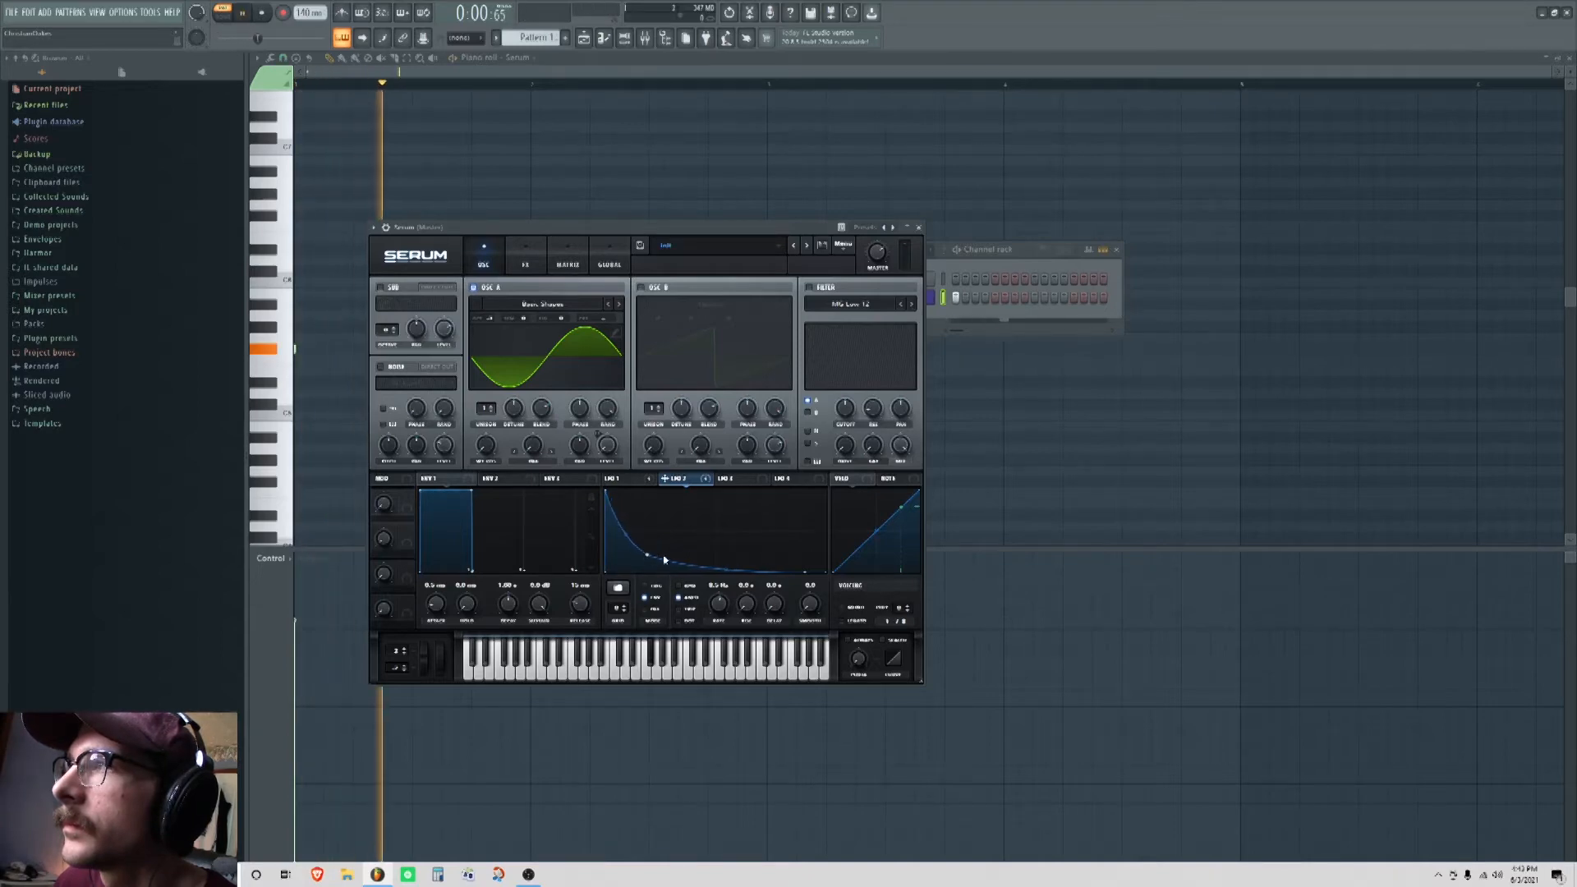
double_click(805, 572)
key("space")
left_click_drag(739, 564, 646, 553)
key("space")
key("space")
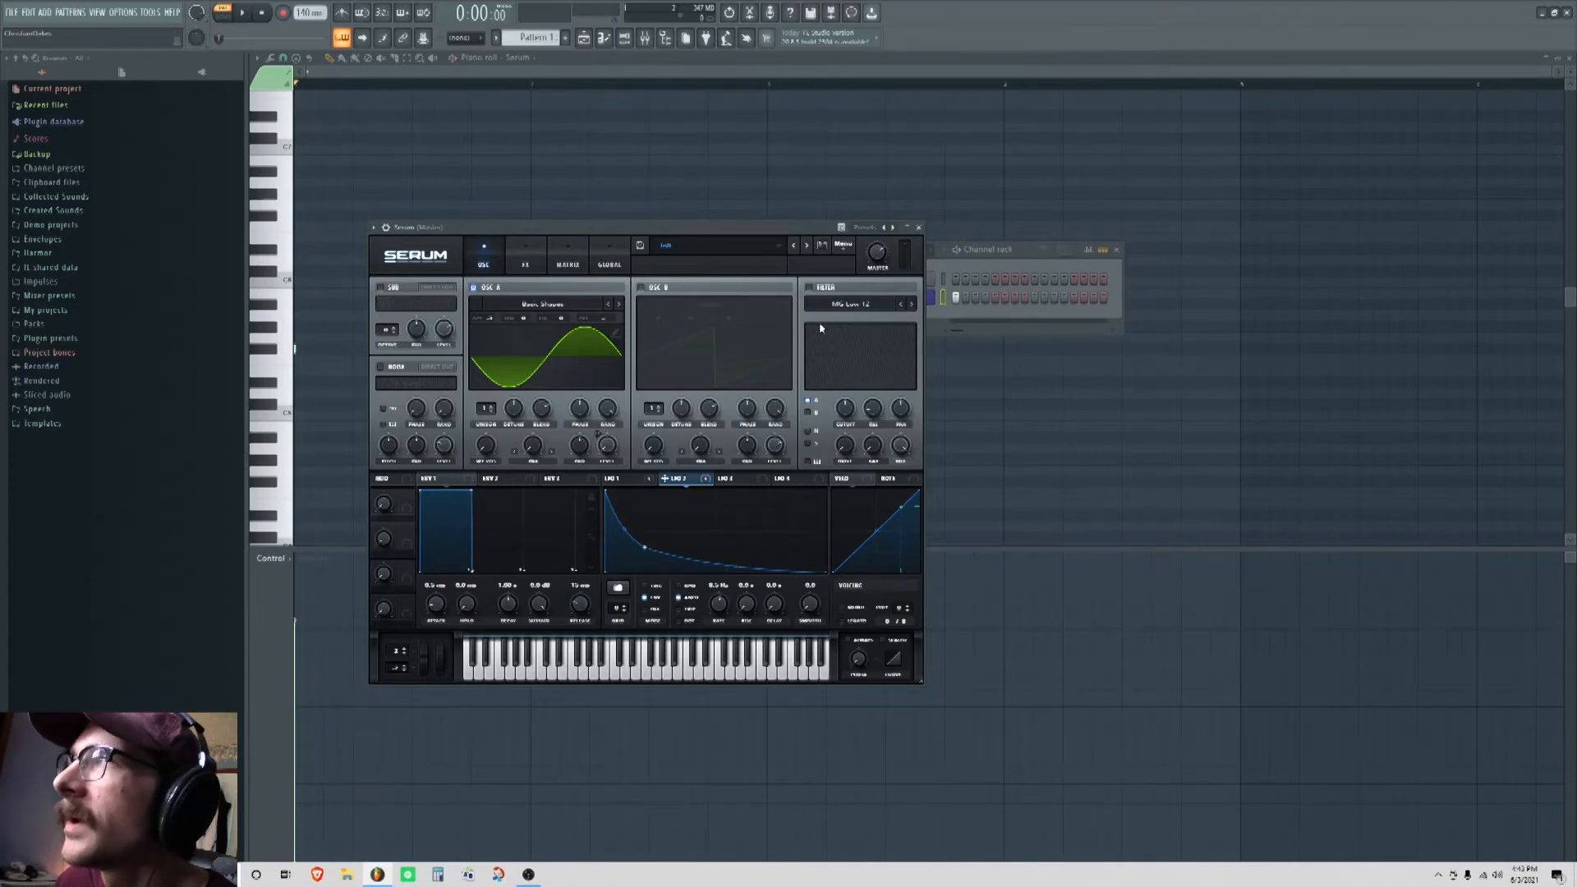
Step: Enable the Distortion effect with the Tape Sat. type and audition it while adjusting the drive
left_click(513, 263)
left_click(567, 263)
left_click(509, 264)
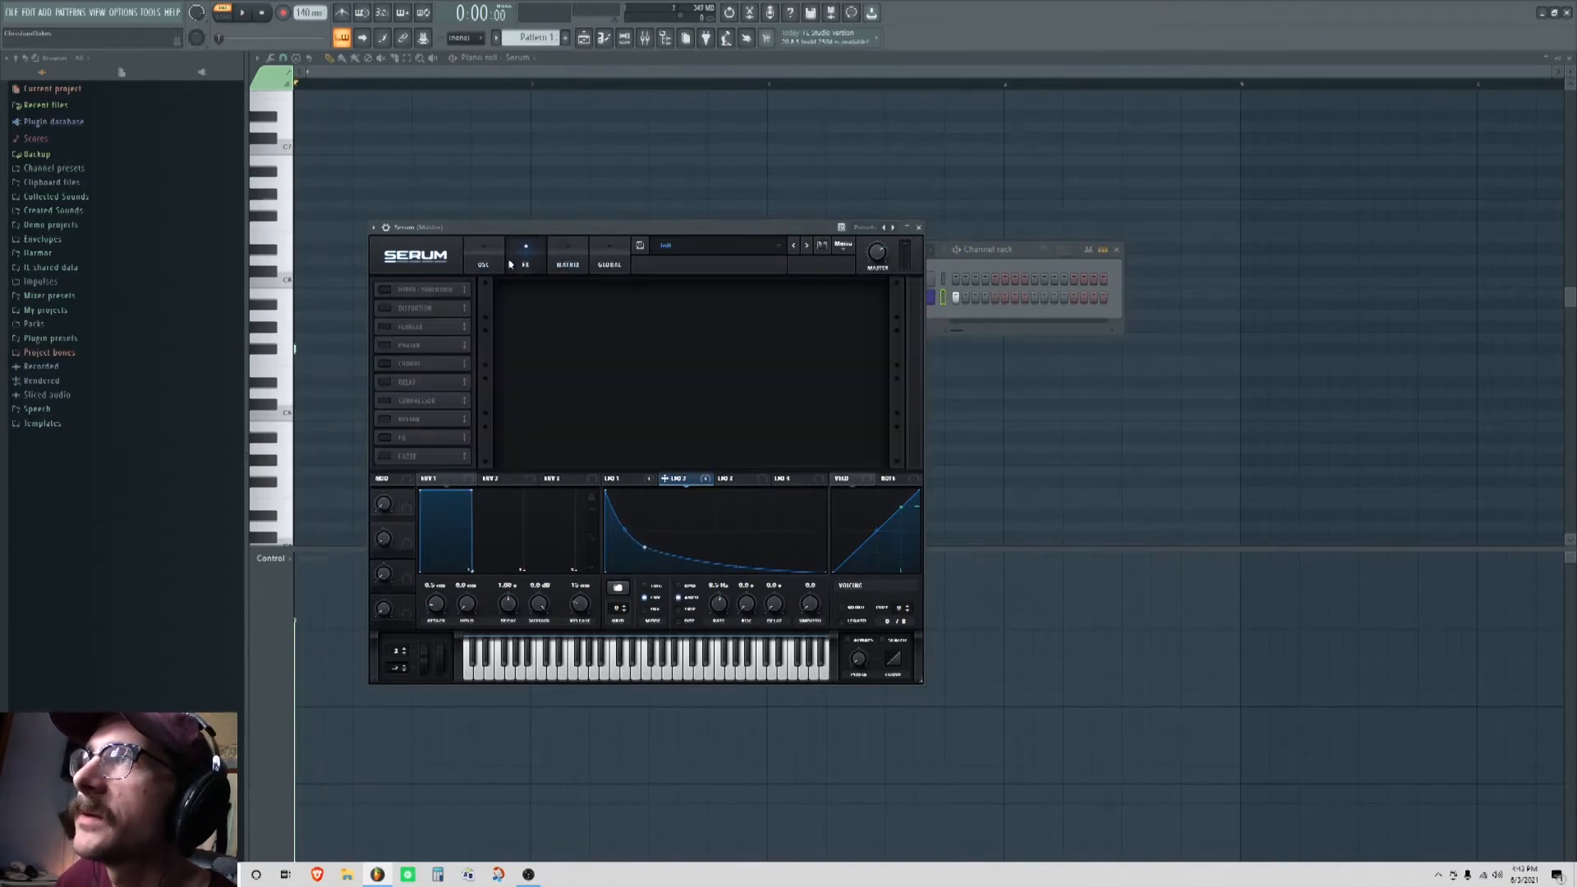
left_click(384, 309)
left_click(572, 300)
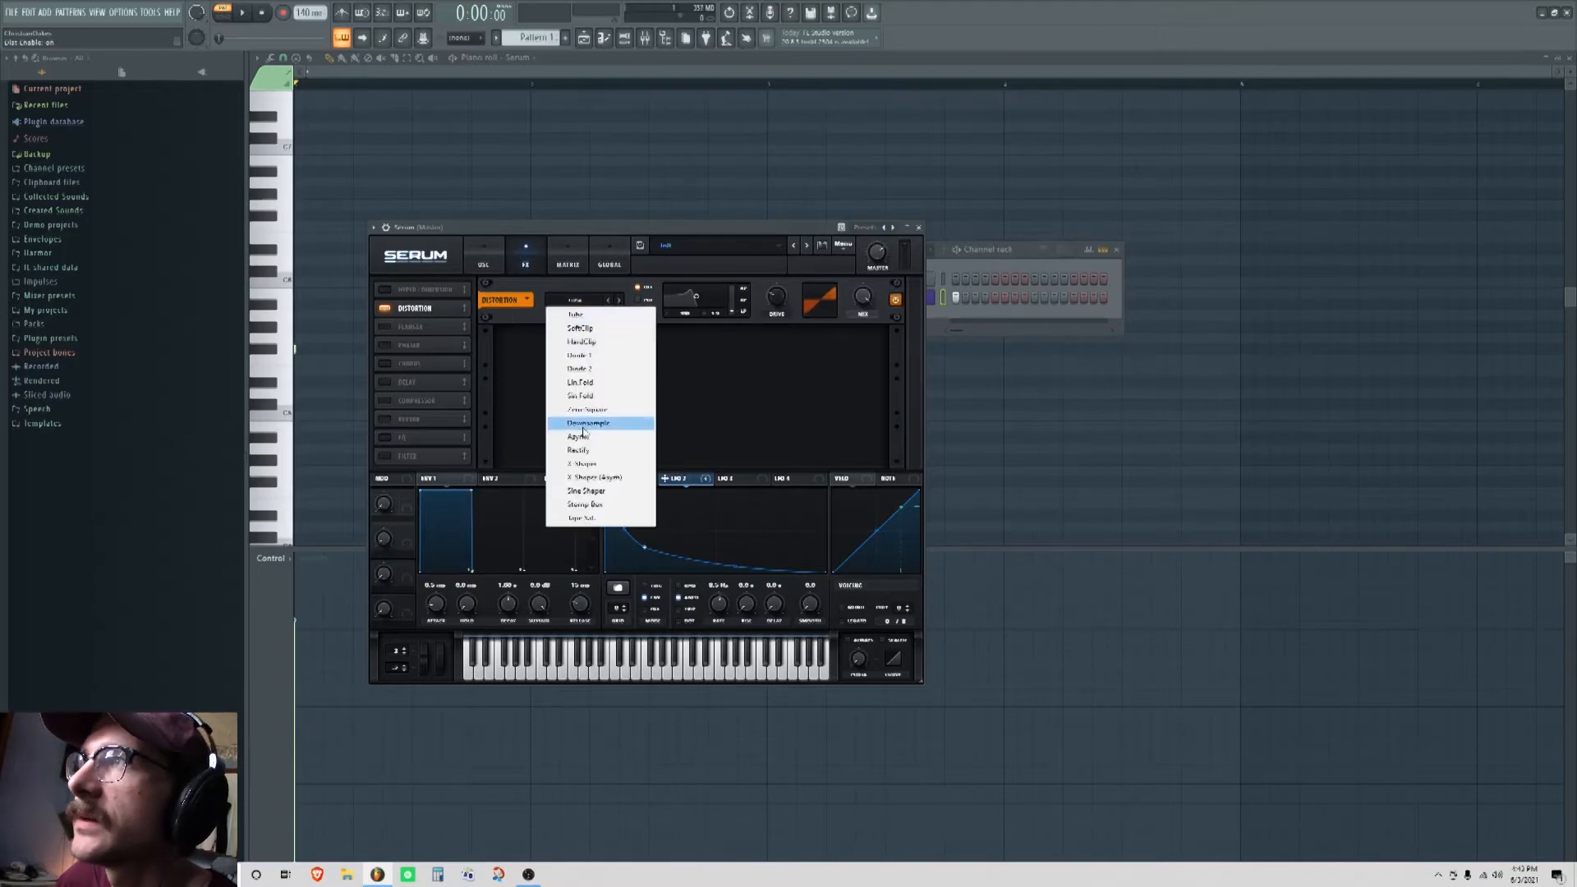
left_click(596, 519)
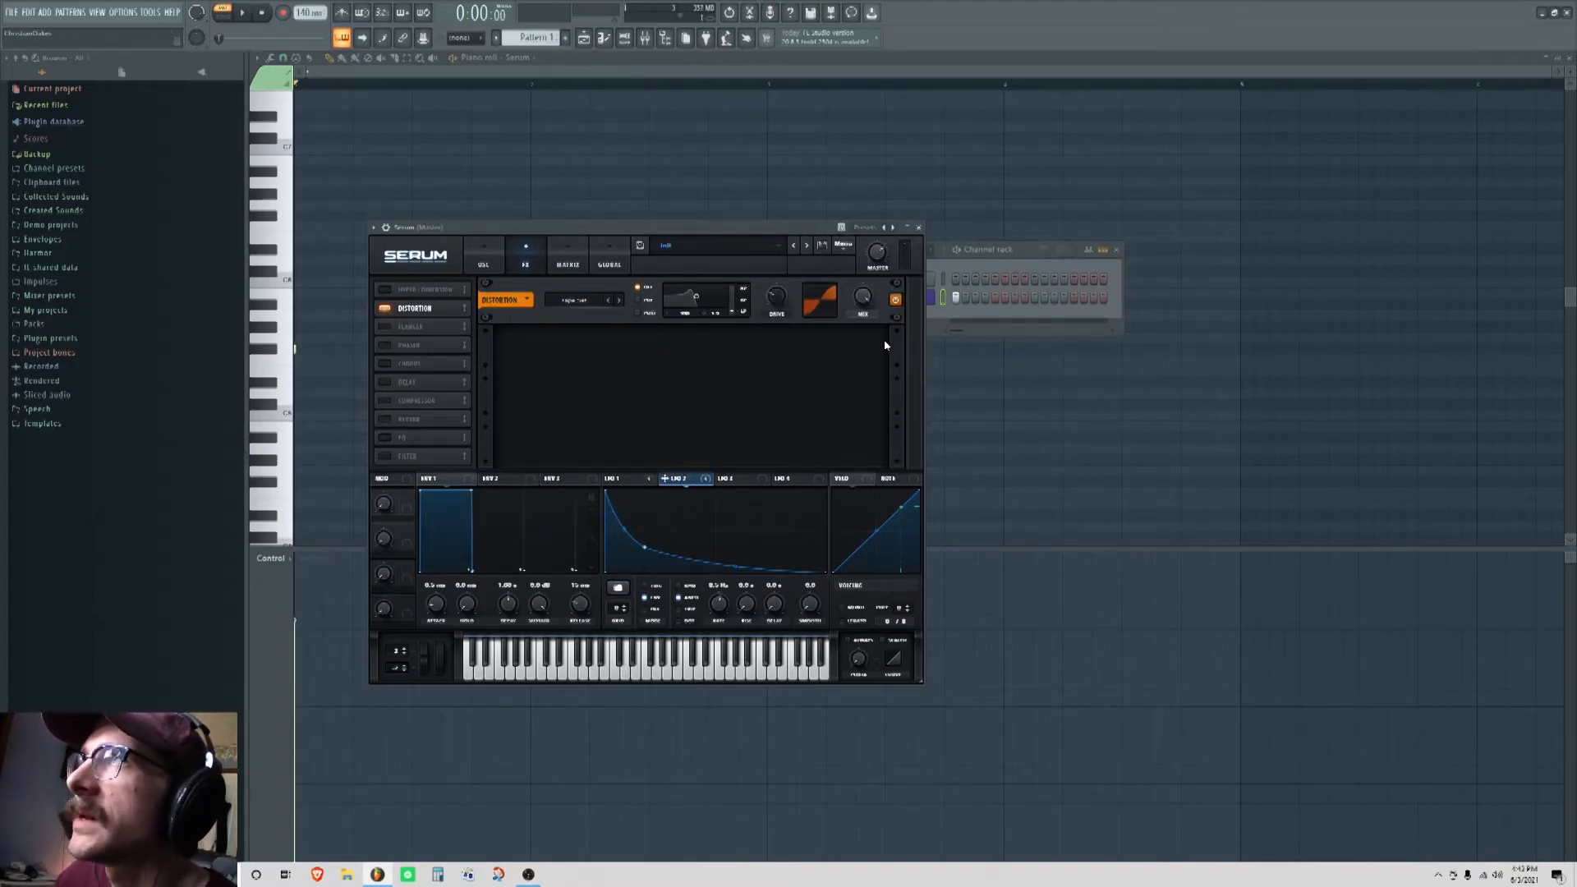
key("space")
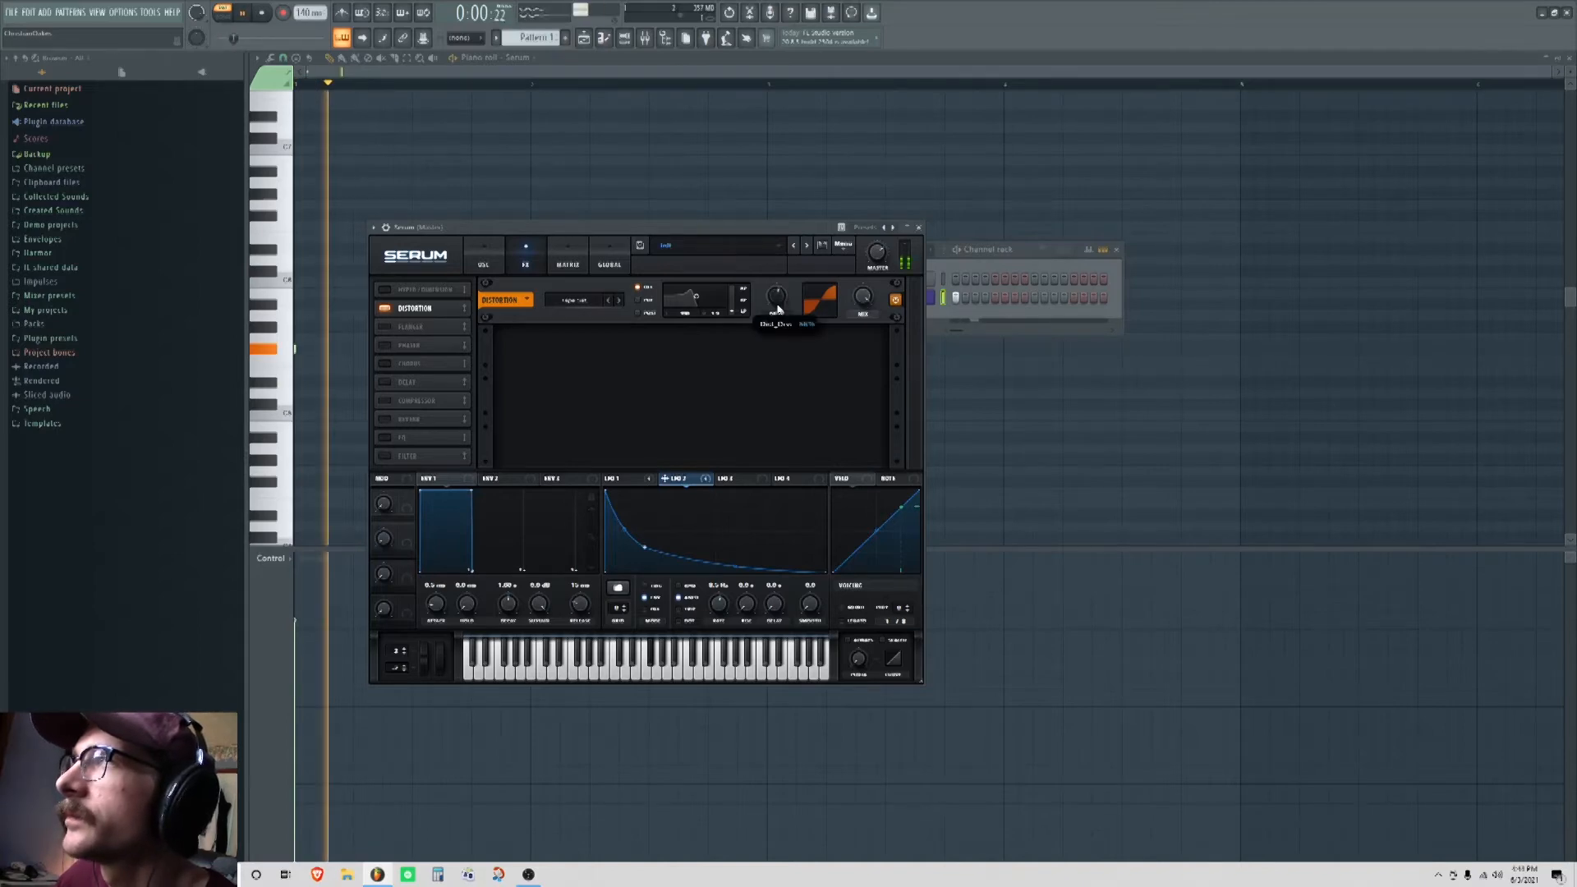
key("space")
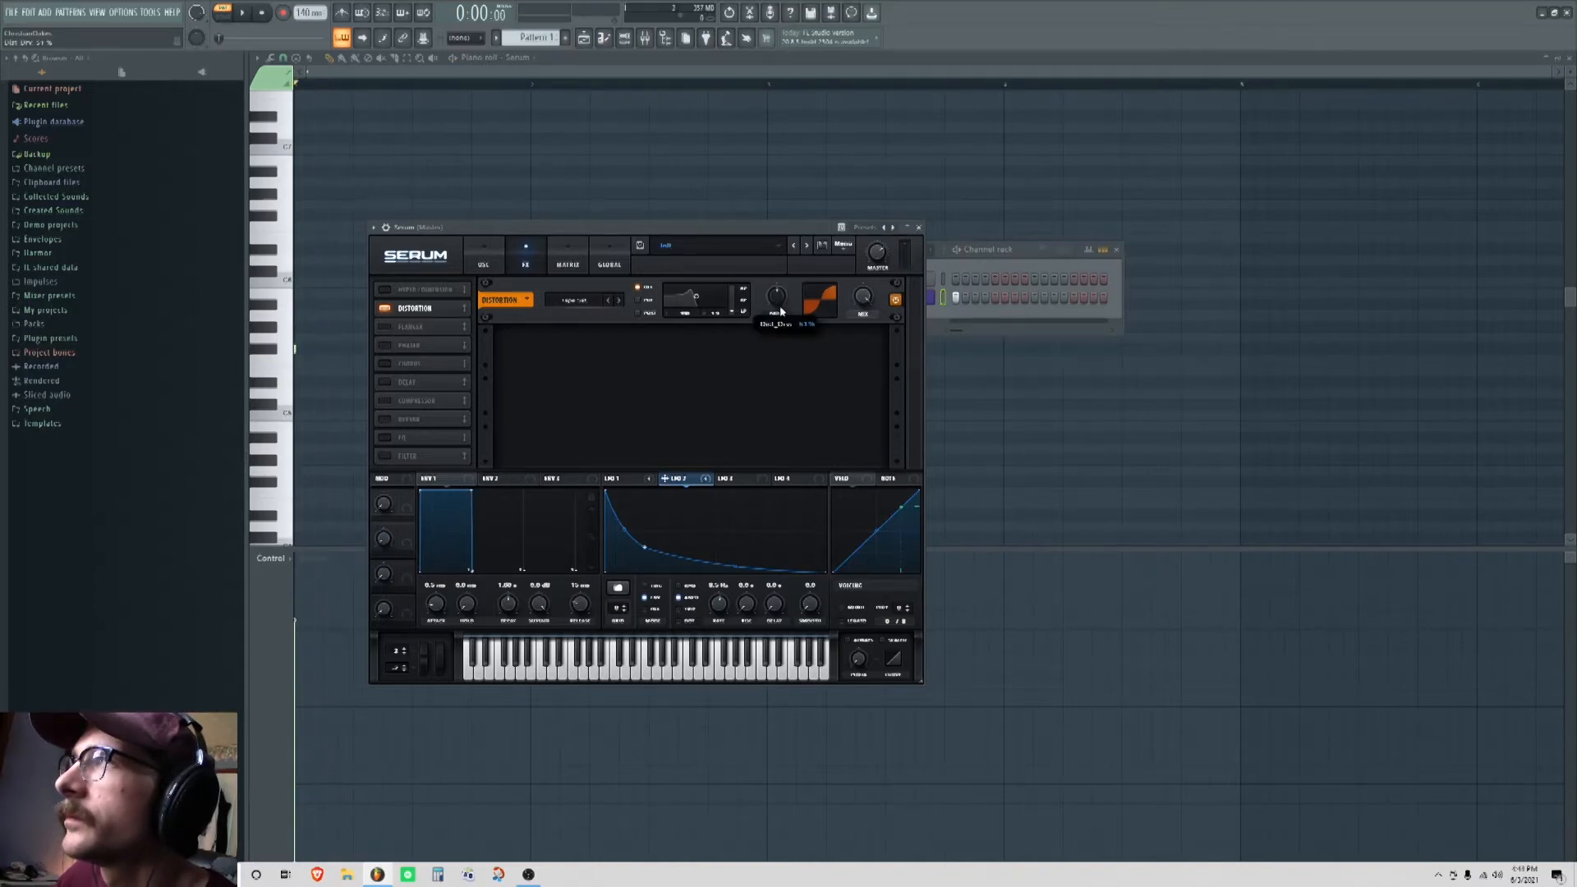
Step: Turn the distortion mix down to its minimum and assign LFO 3 to it
left_click(629, 478)
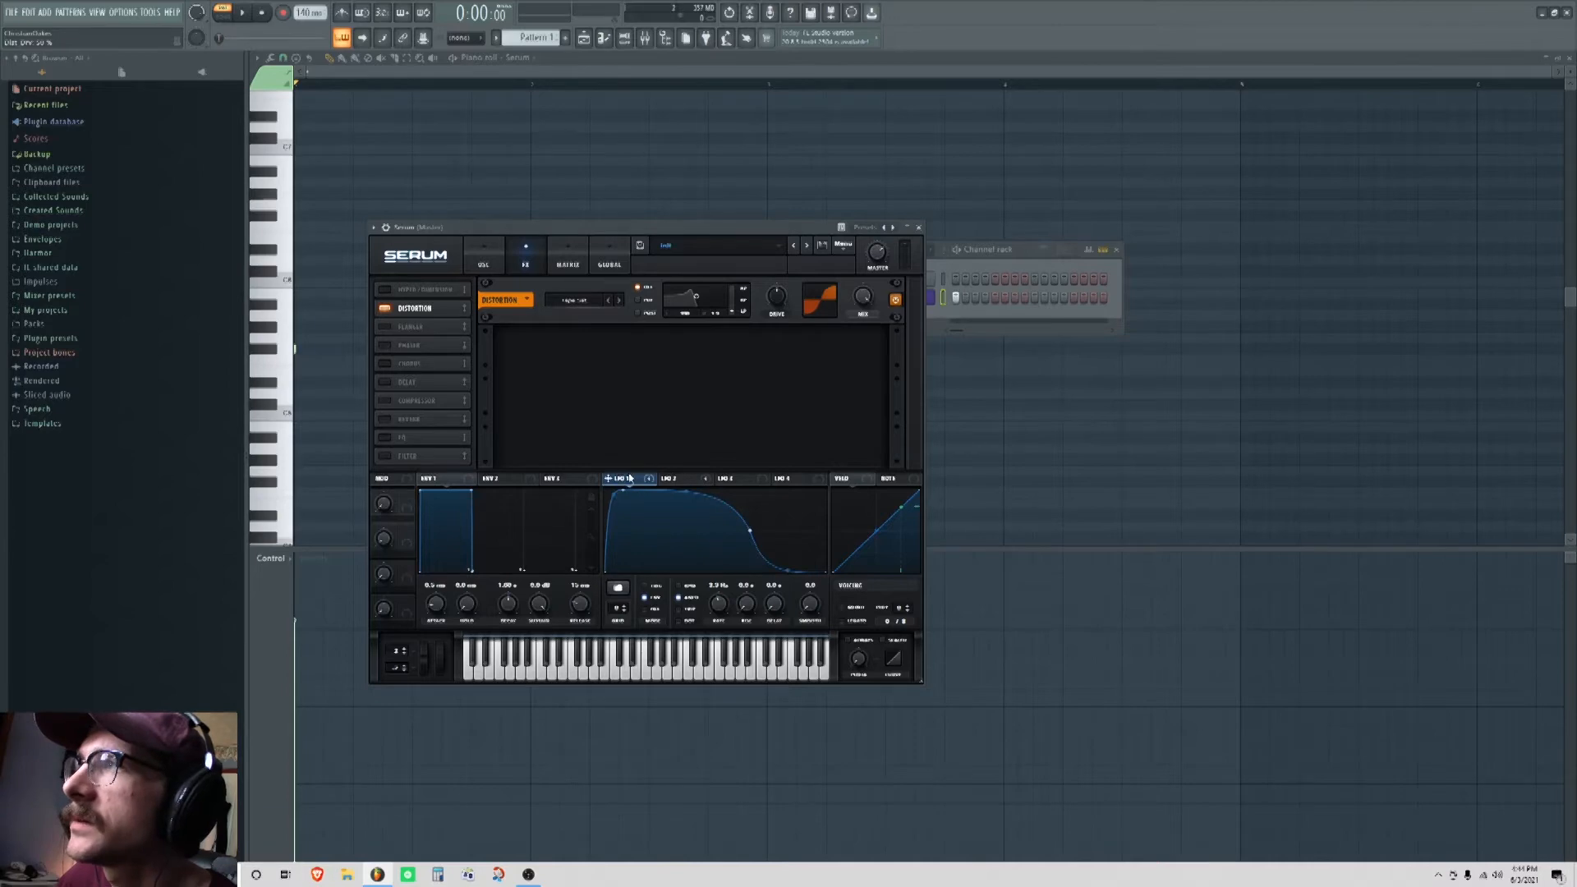
left_click(733, 479)
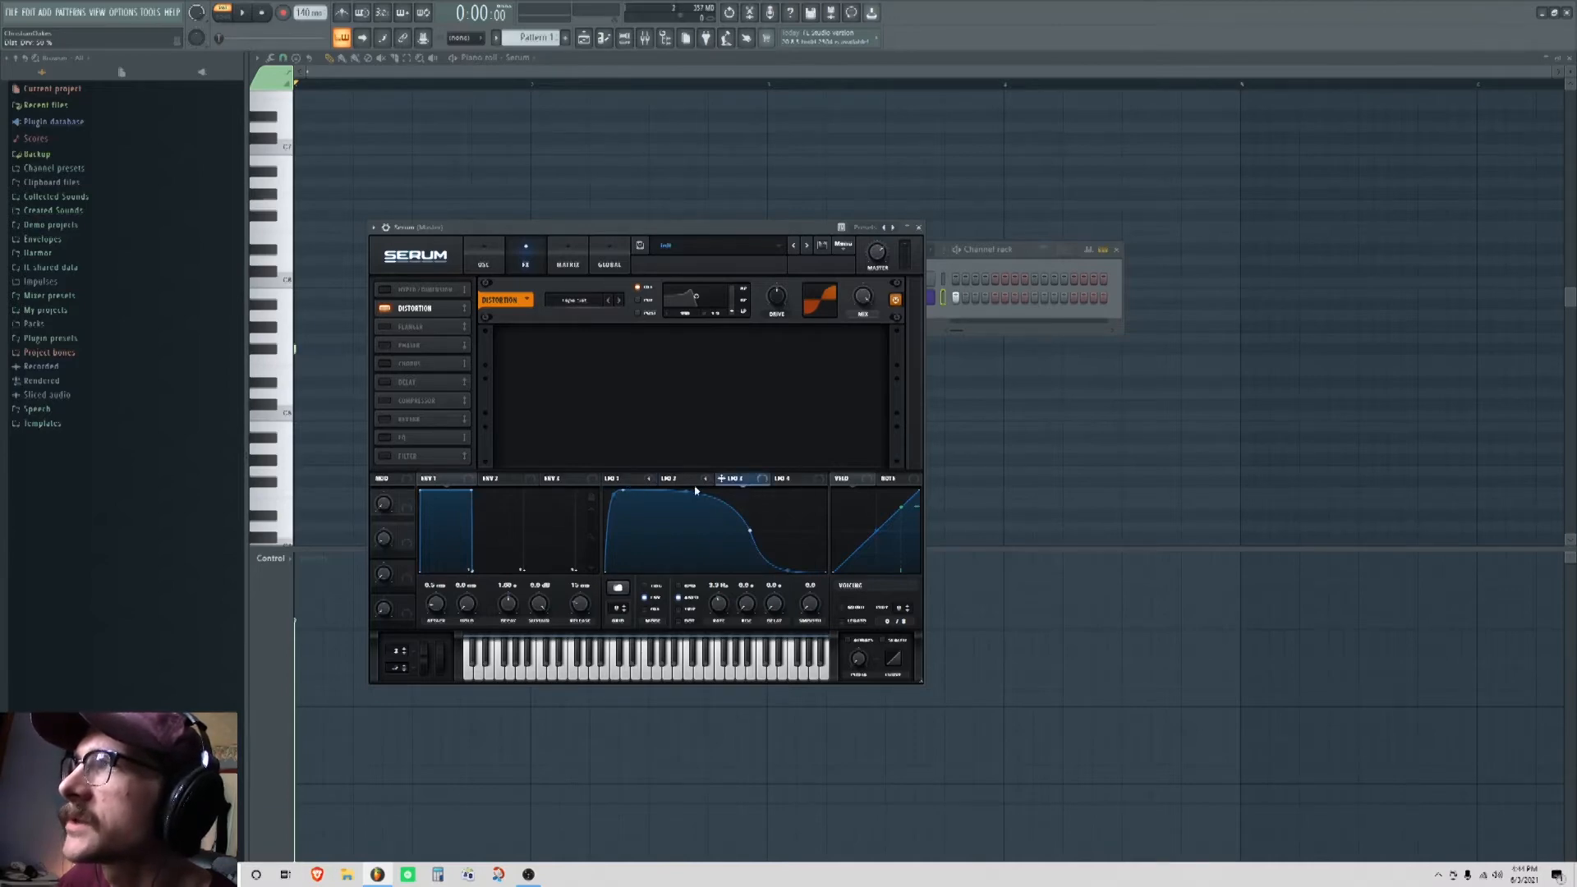
left_click_drag(862, 303, 863, 299)
left_click_drag(862, 299, 823, 465)
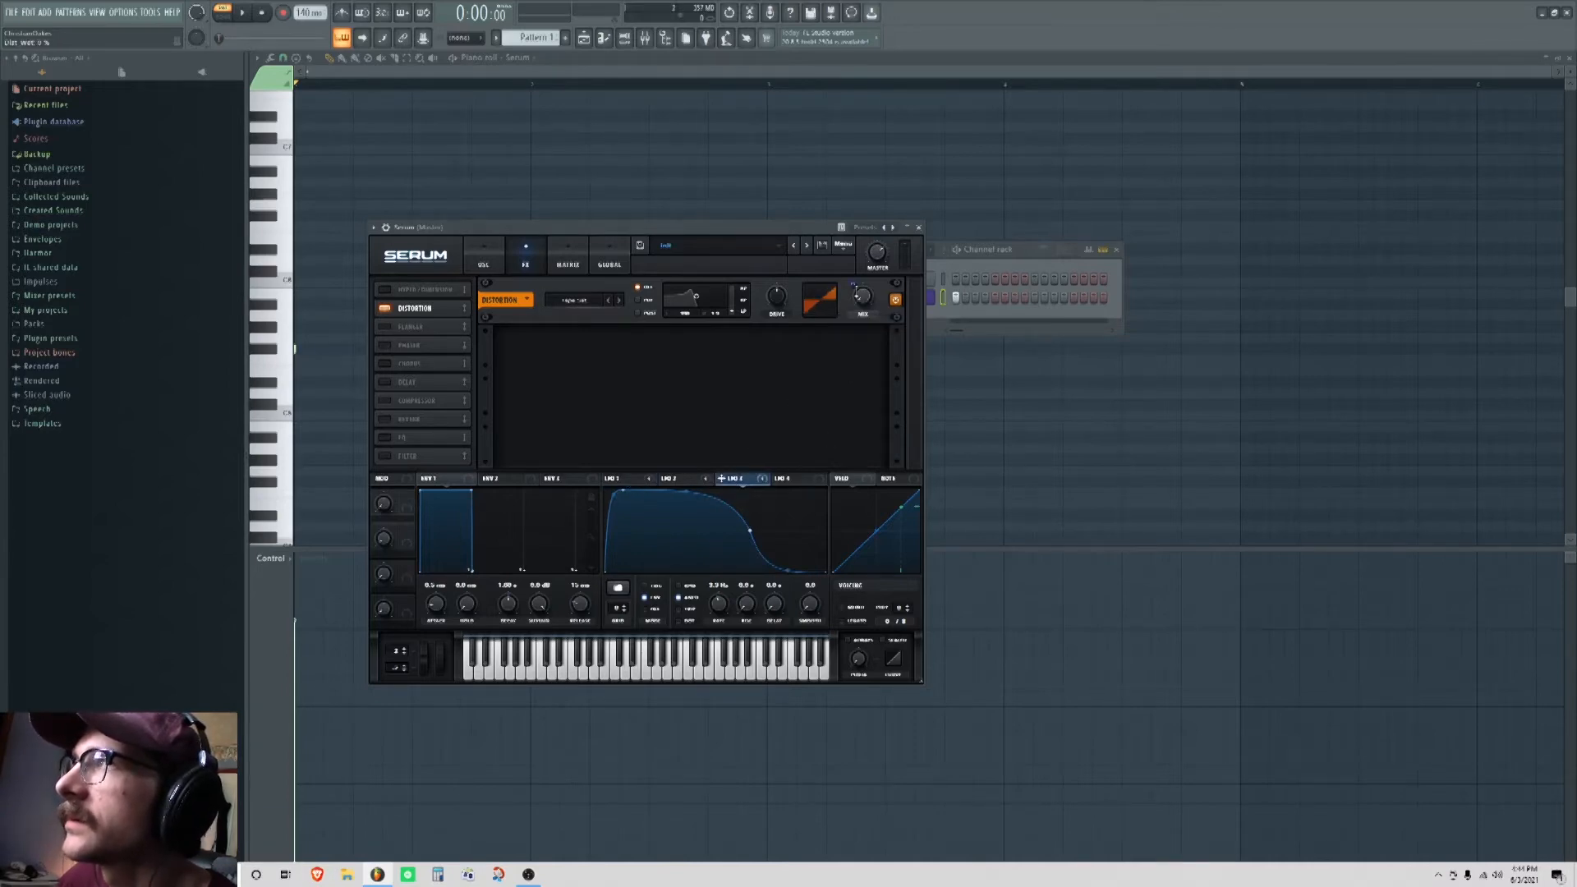
Step: Reshape LFO 3 into a smooth decay without the middle point, and fine-tune the distortion drive while auditioning
double_click(751, 532)
key("space")
left_click_drag(726, 534, 724, 560)
key("space")
key("space")
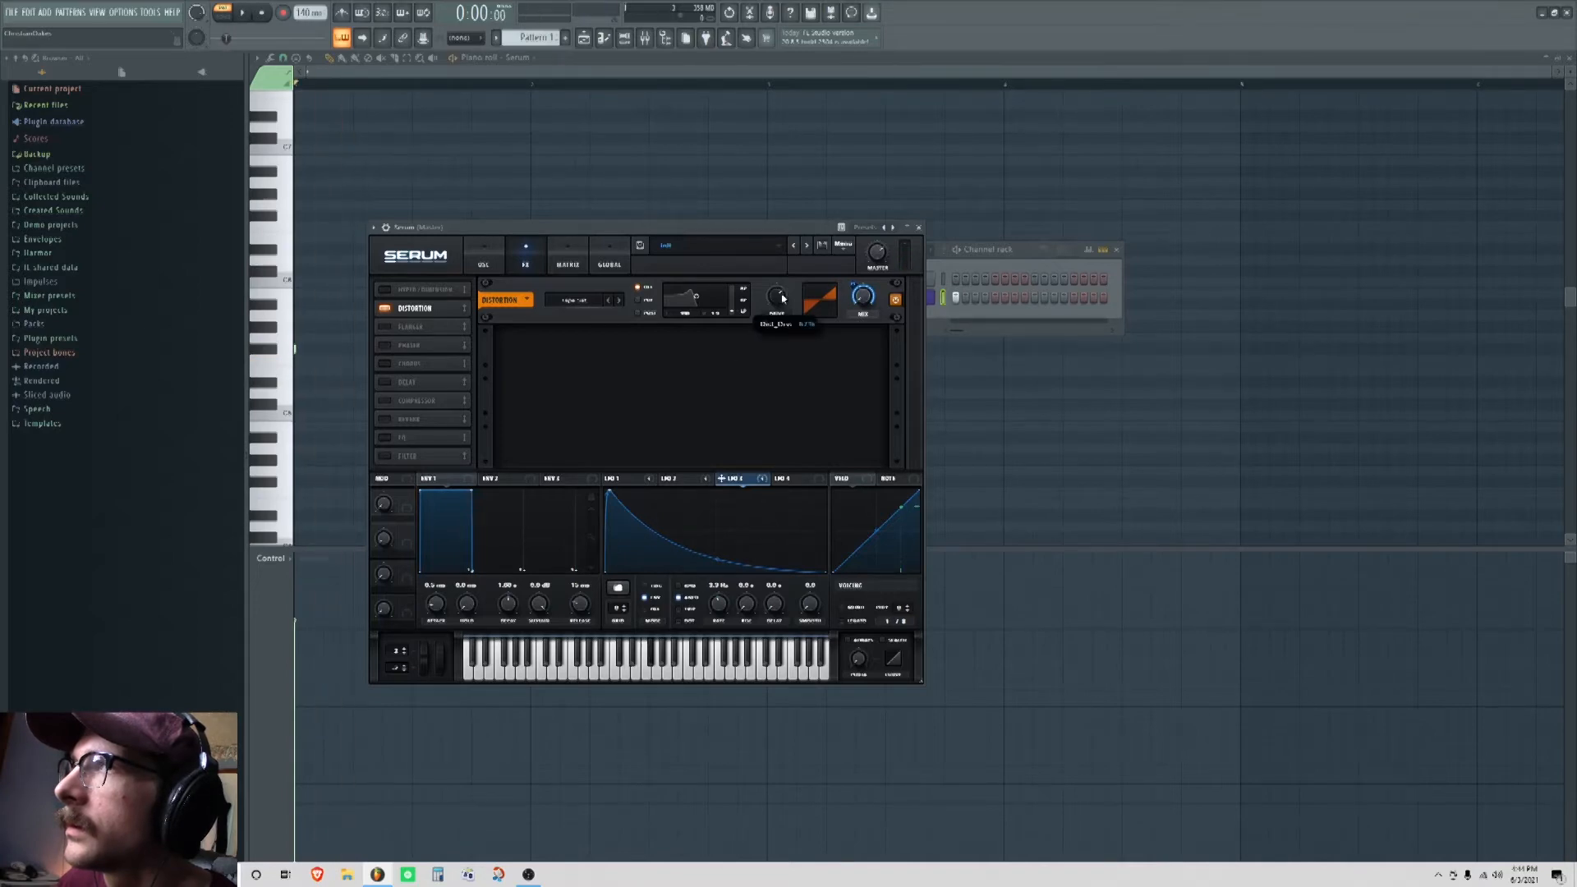
left_click_drag(781, 297, 775, 338)
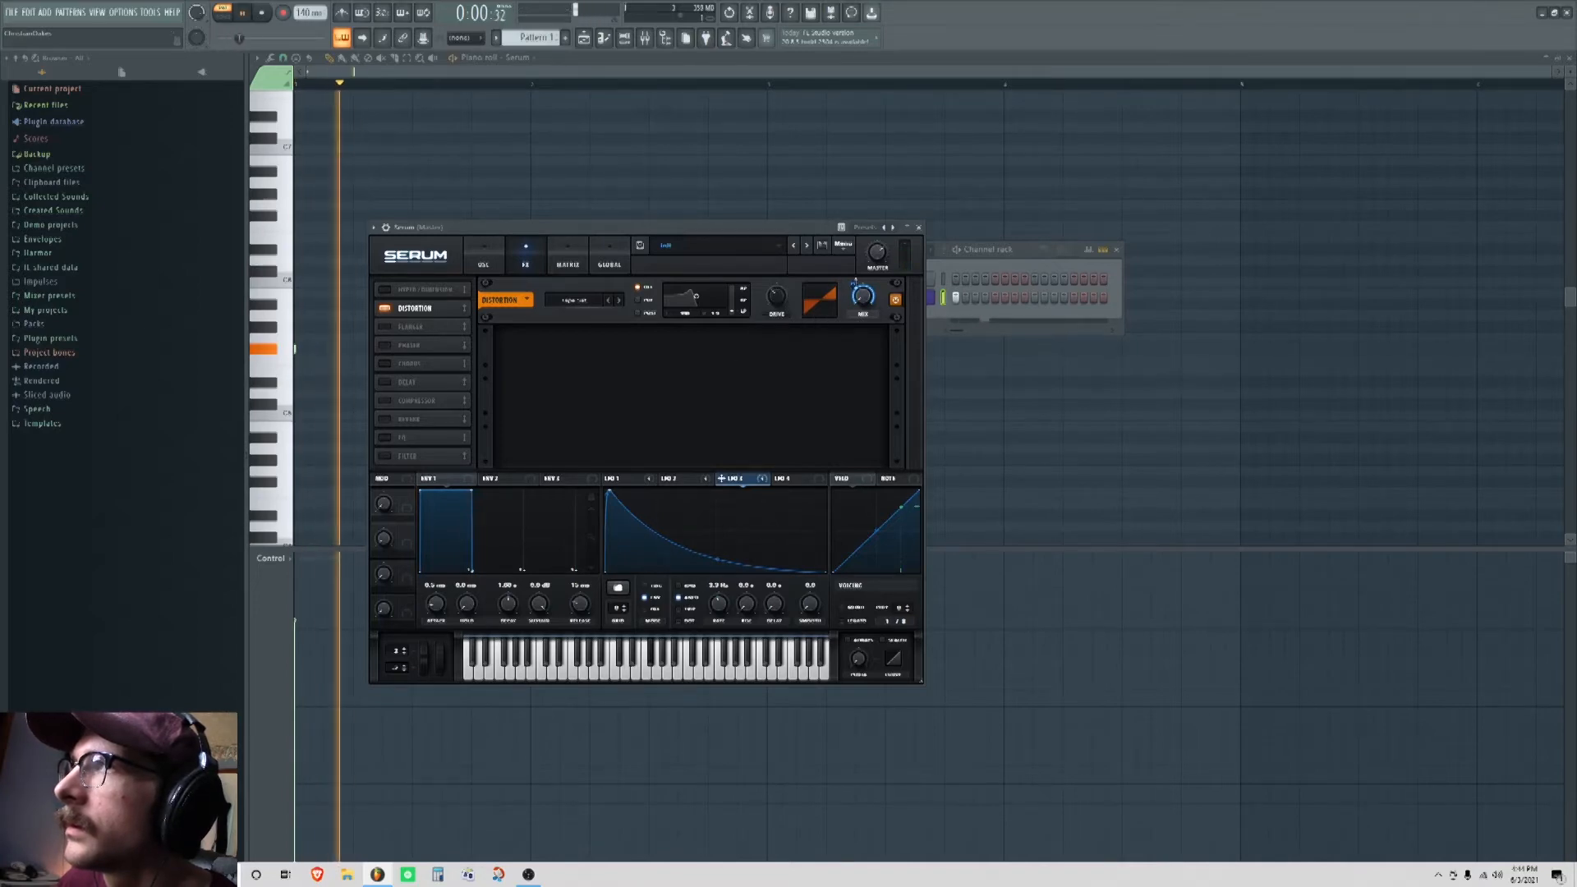
key("space")
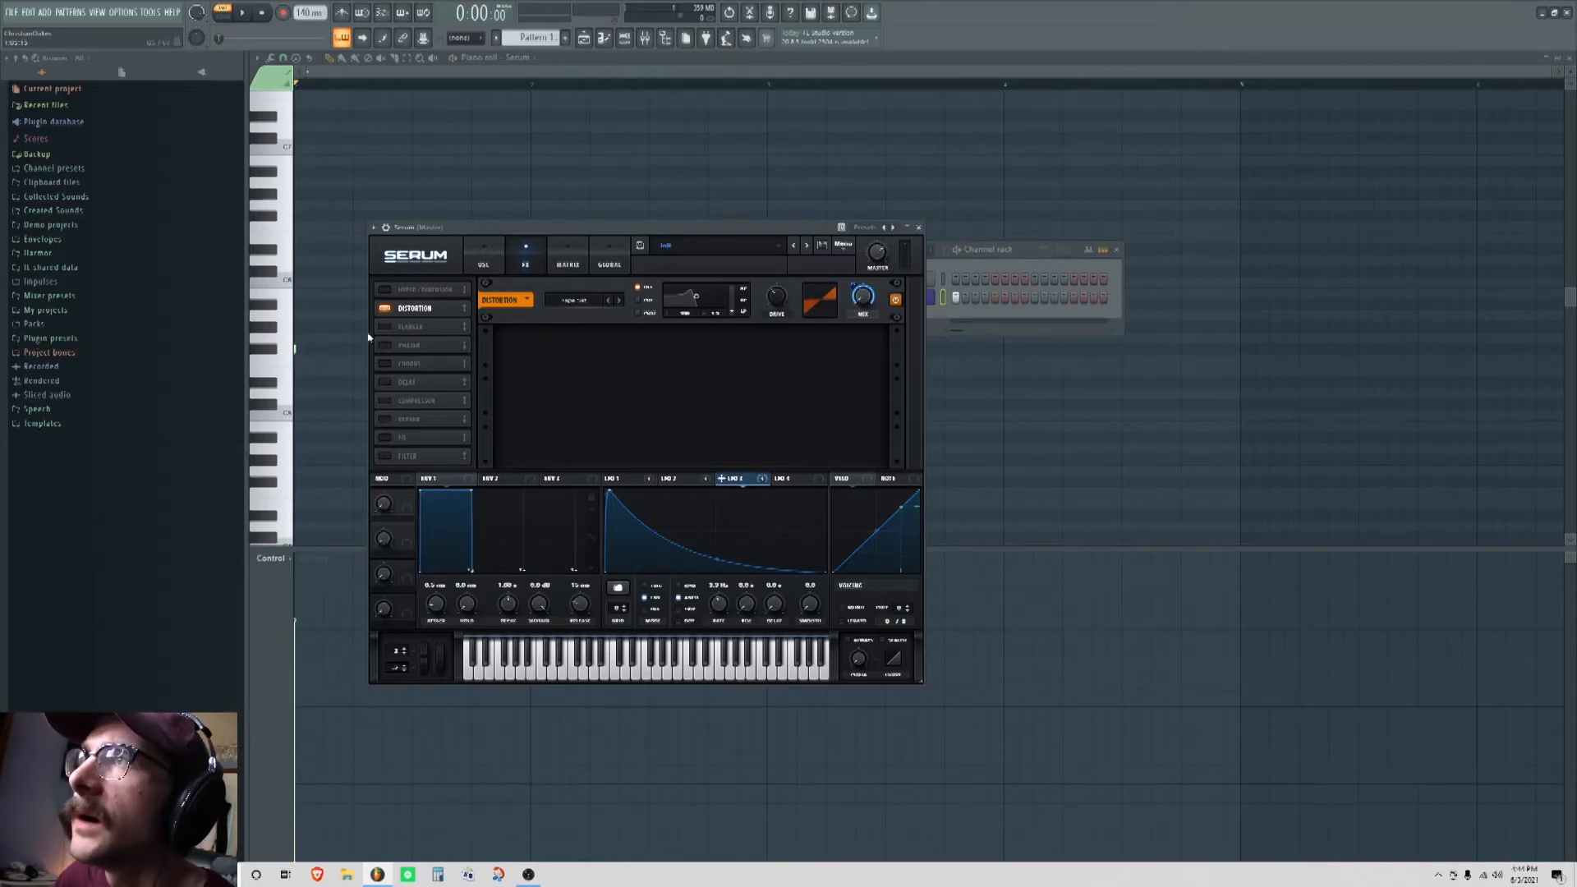
Step: Rename the Serum channel as Body
left_click(945, 302)
right_click(936, 300)
left_click(985, 333)
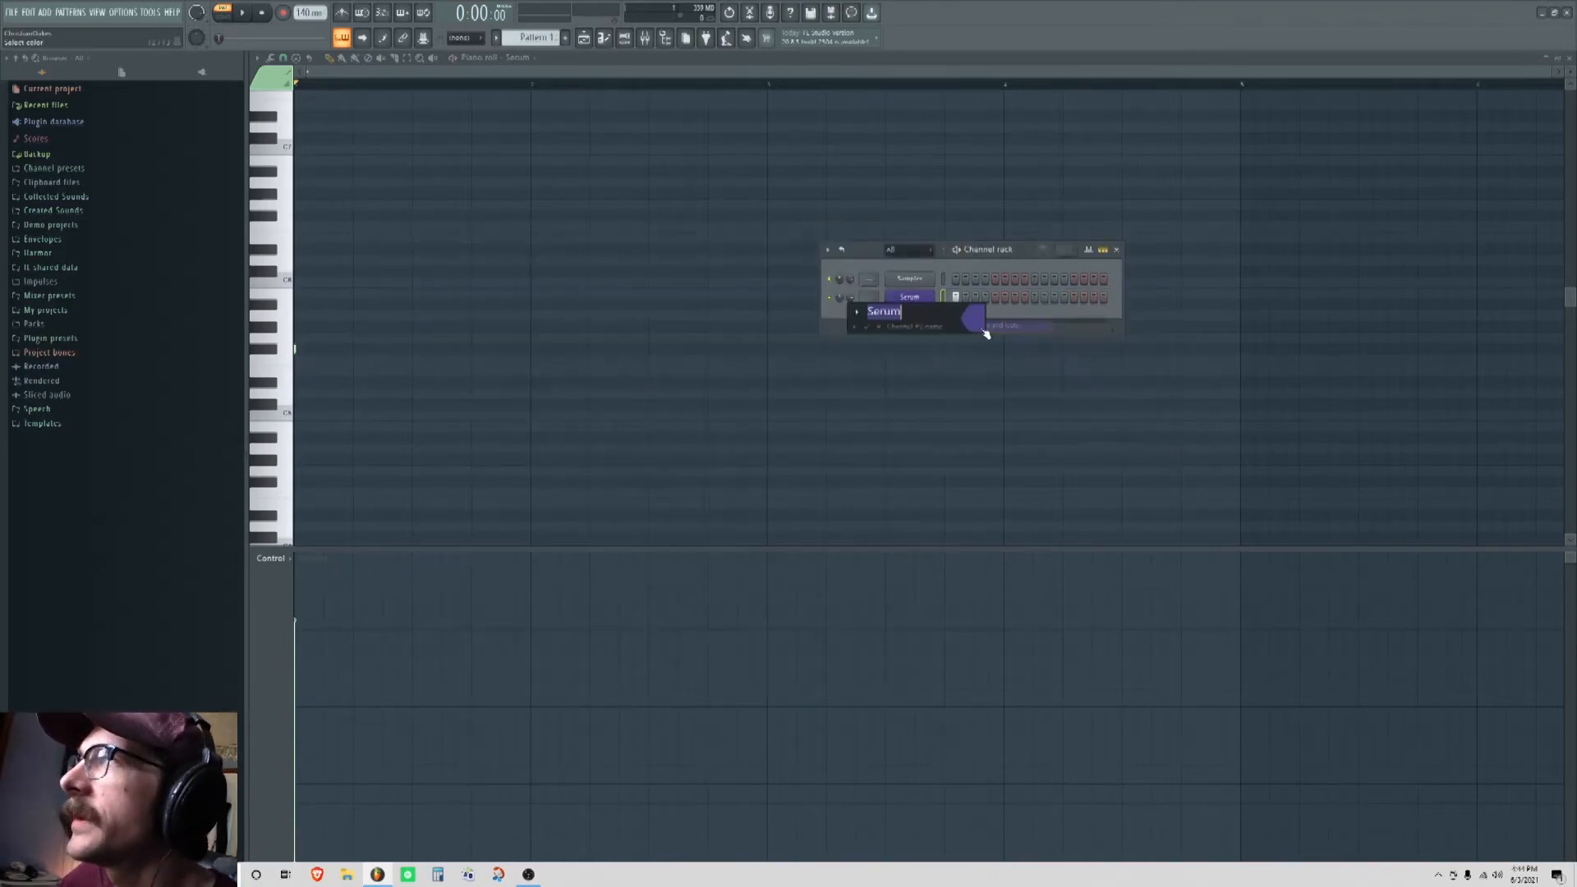
type("Body")
key("Return")
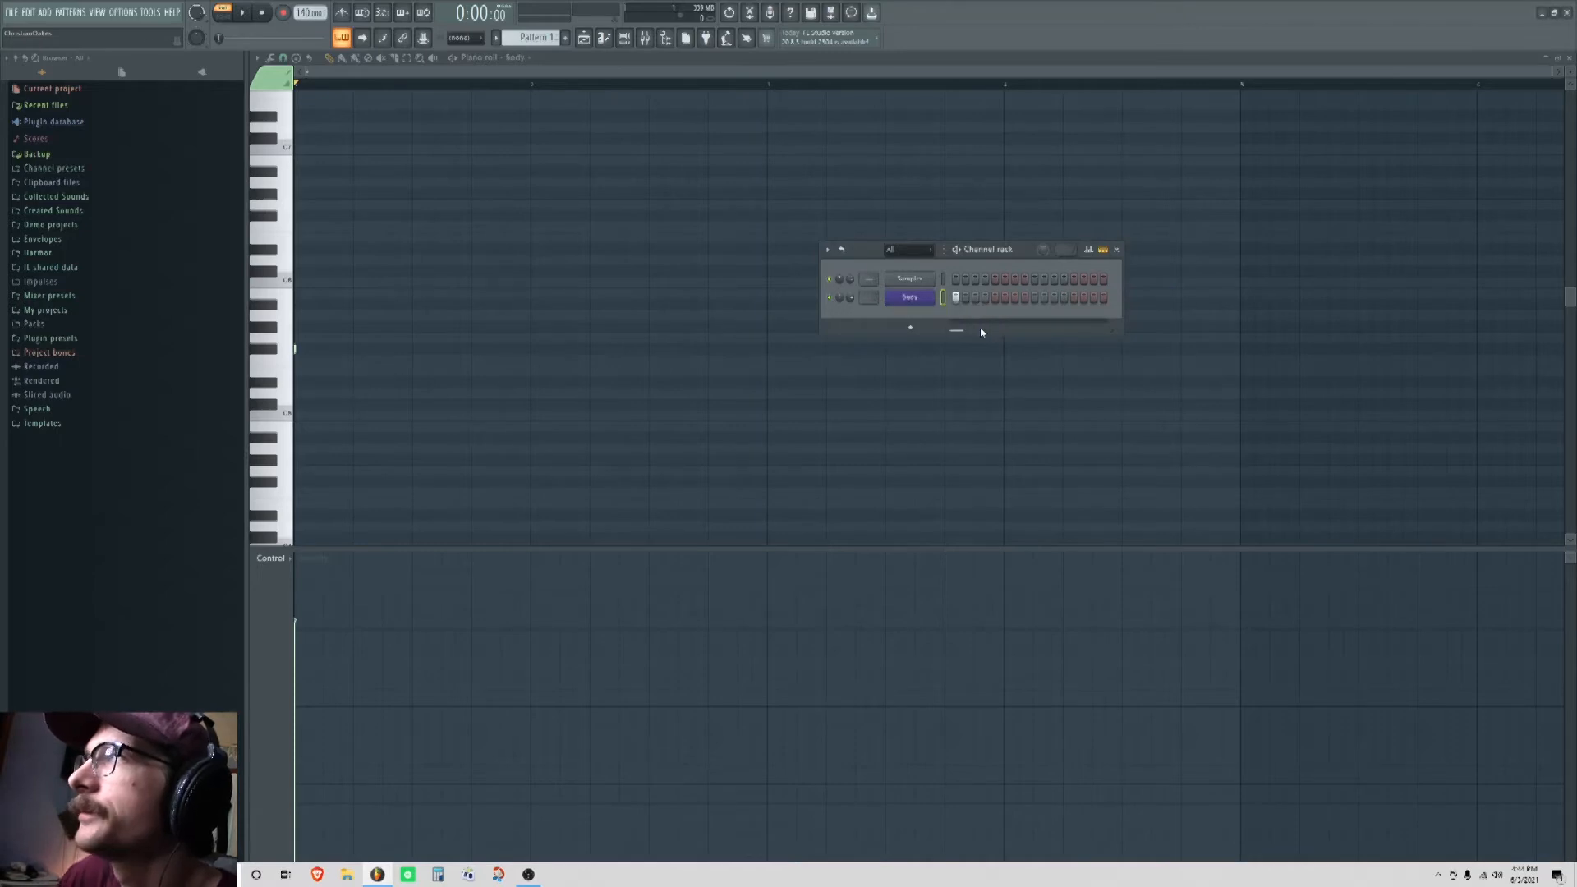
Step: Show the Body channel's wrapper settings and route the channel to mixer track 5
left_click(909, 296)
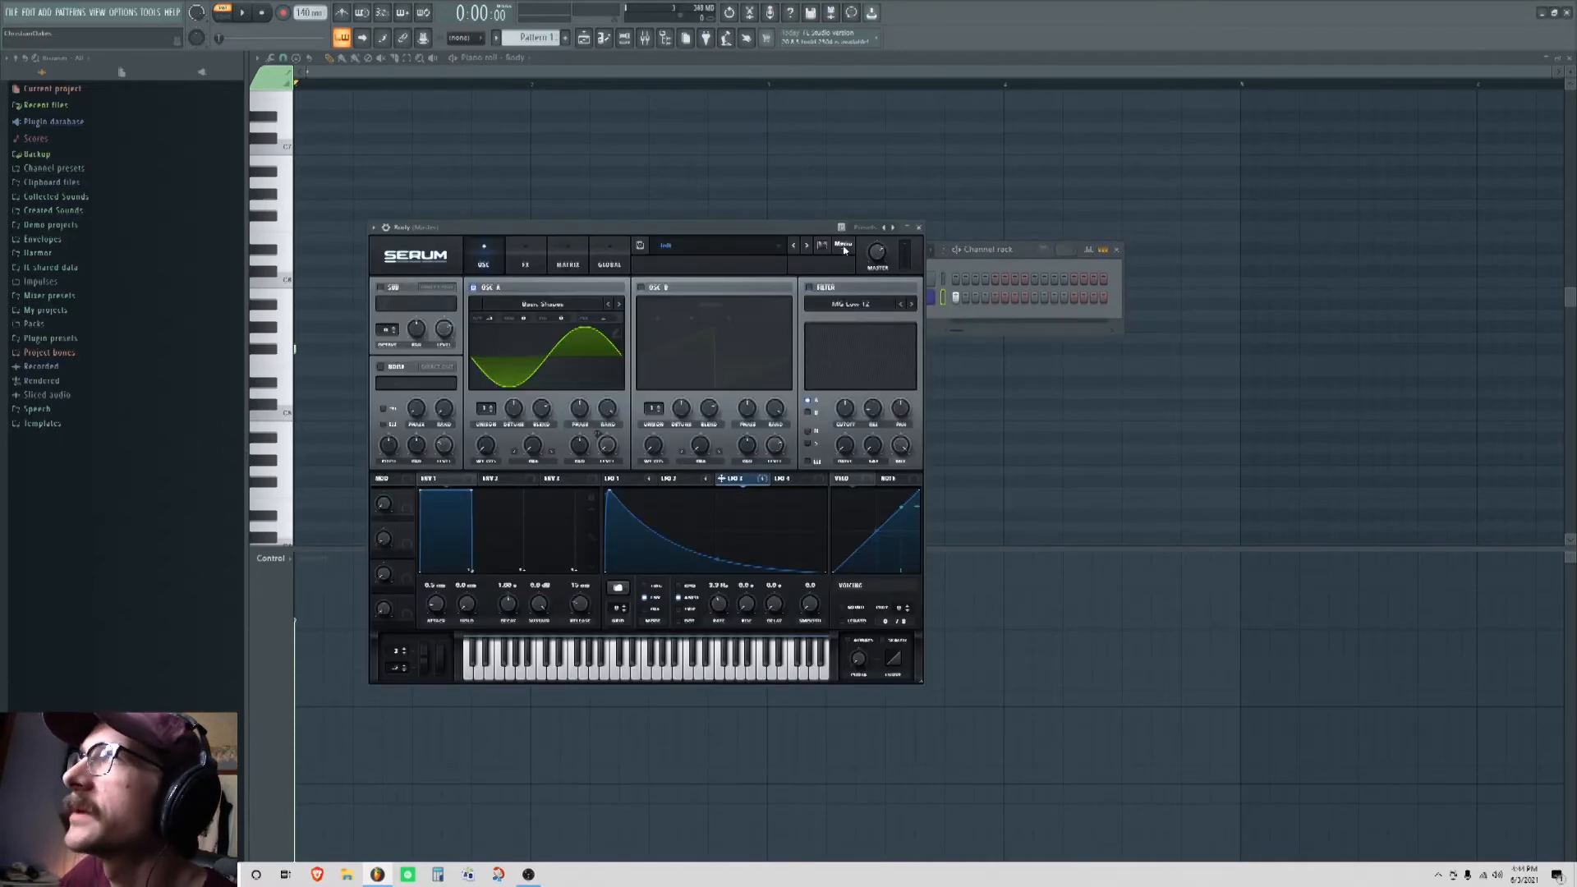
left_click(386, 228)
key("ctrl+l")
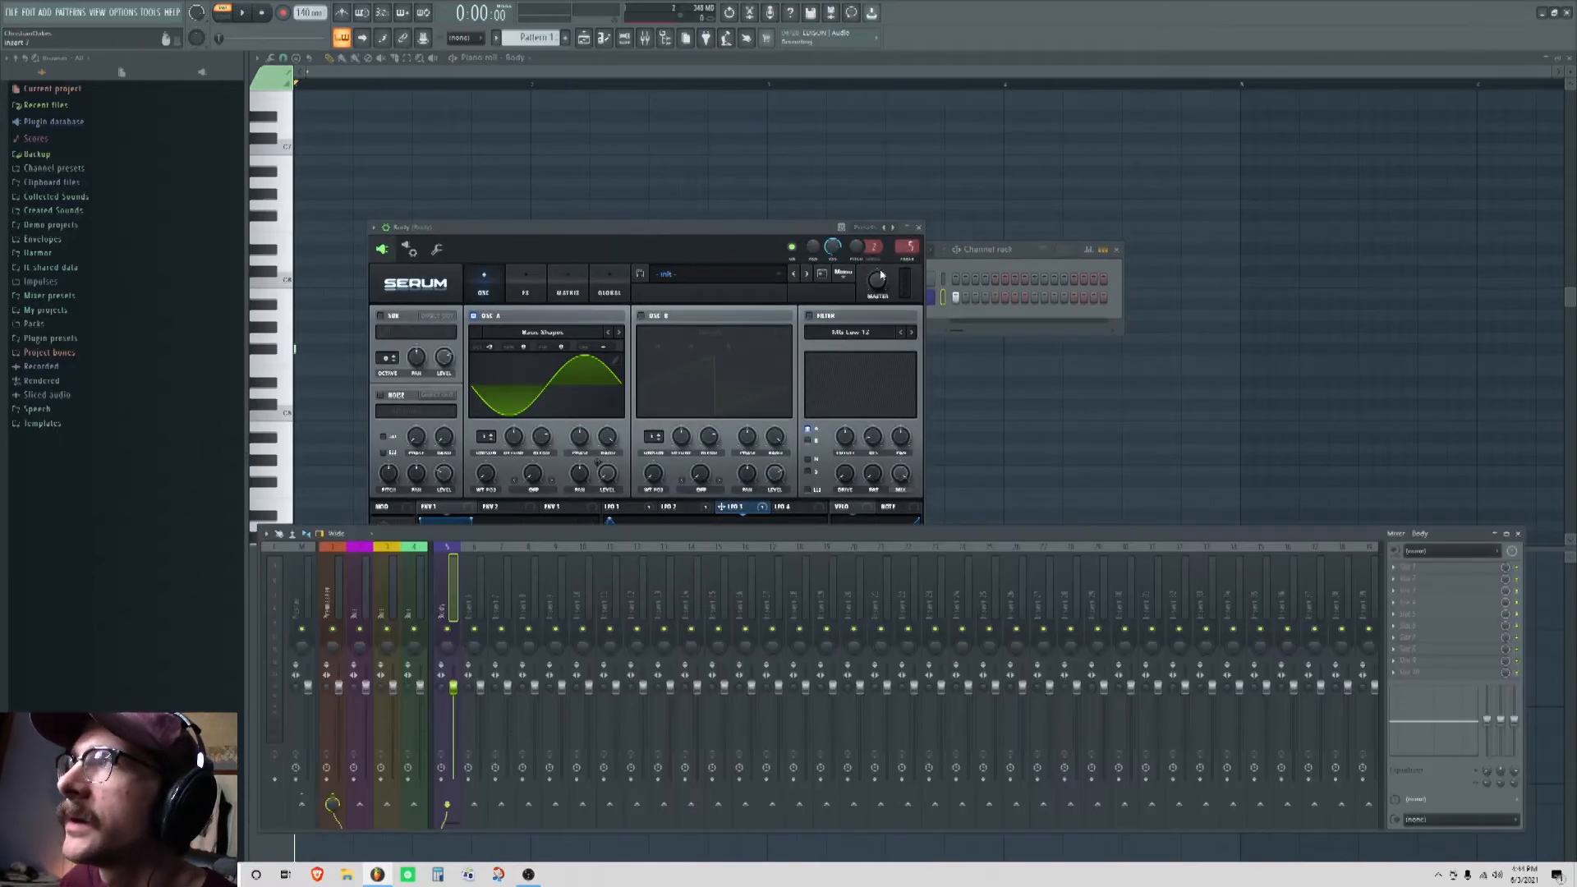
Step: Clone the Body channel, copy its note pattern into the clone, and play both layers together
right_click(937, 294)
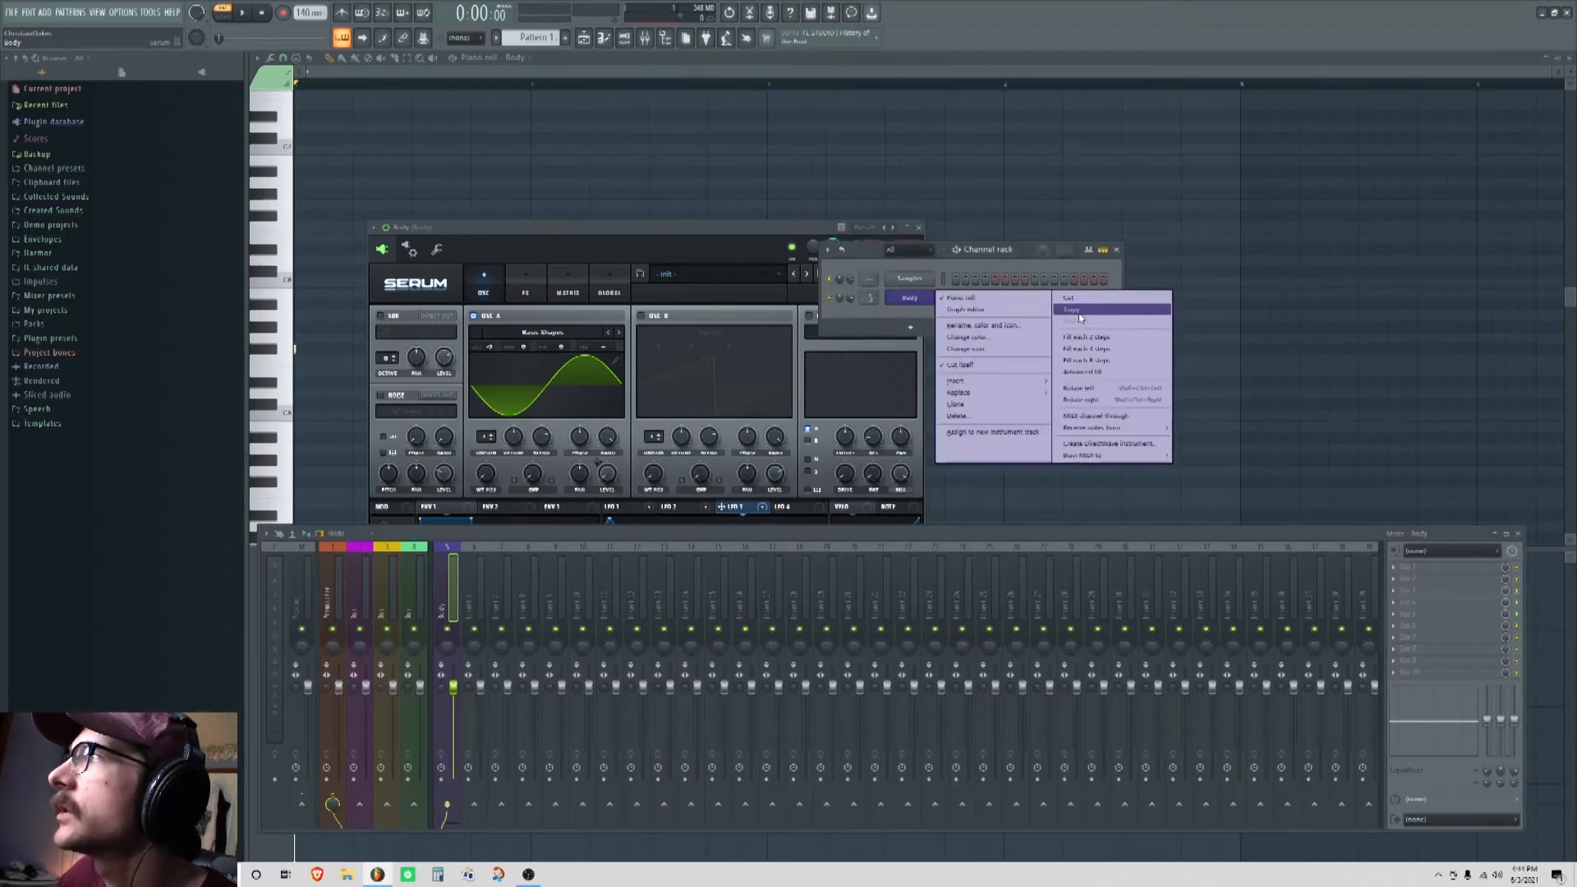
left_click(959, 404)
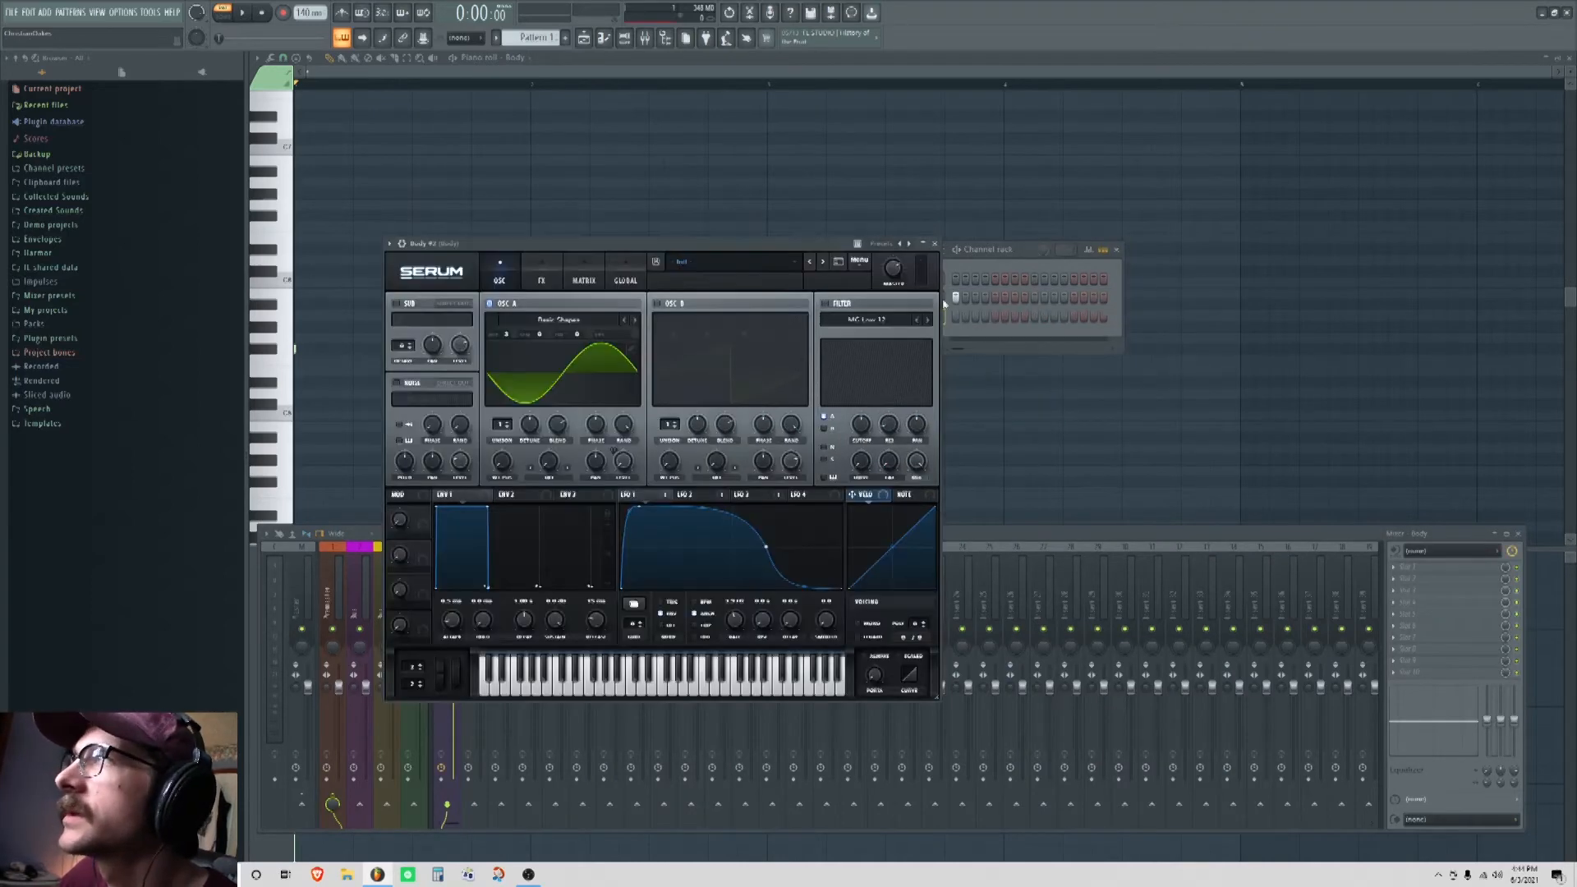
left_click(970, 267)
right_click(905, 298)
left_click(1072, 309)
right_click(910, 317)
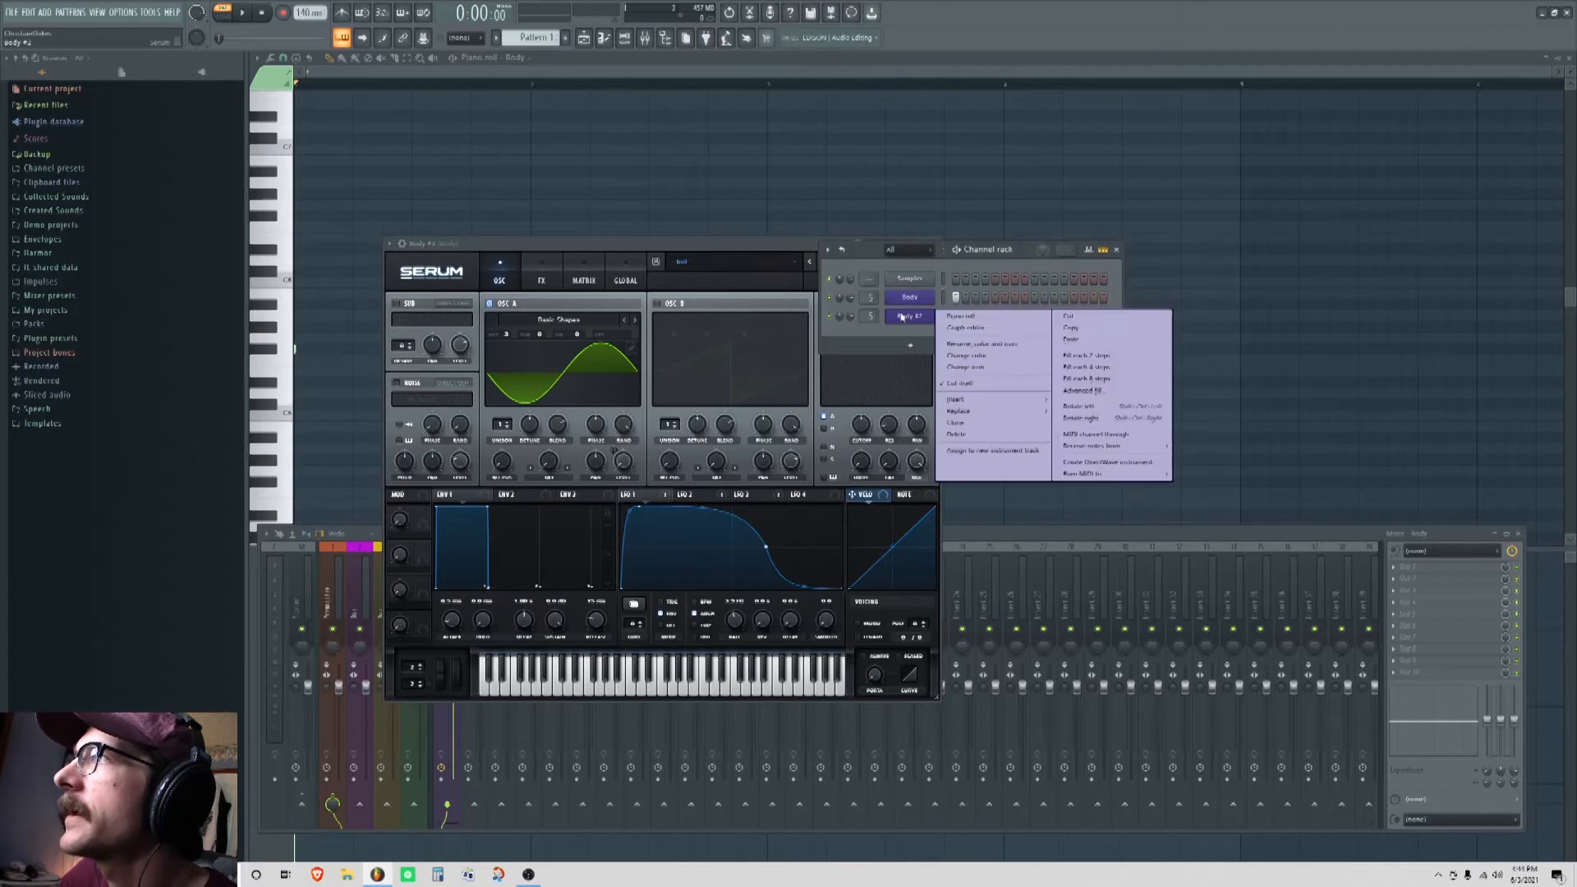
left_click(1072, 340)
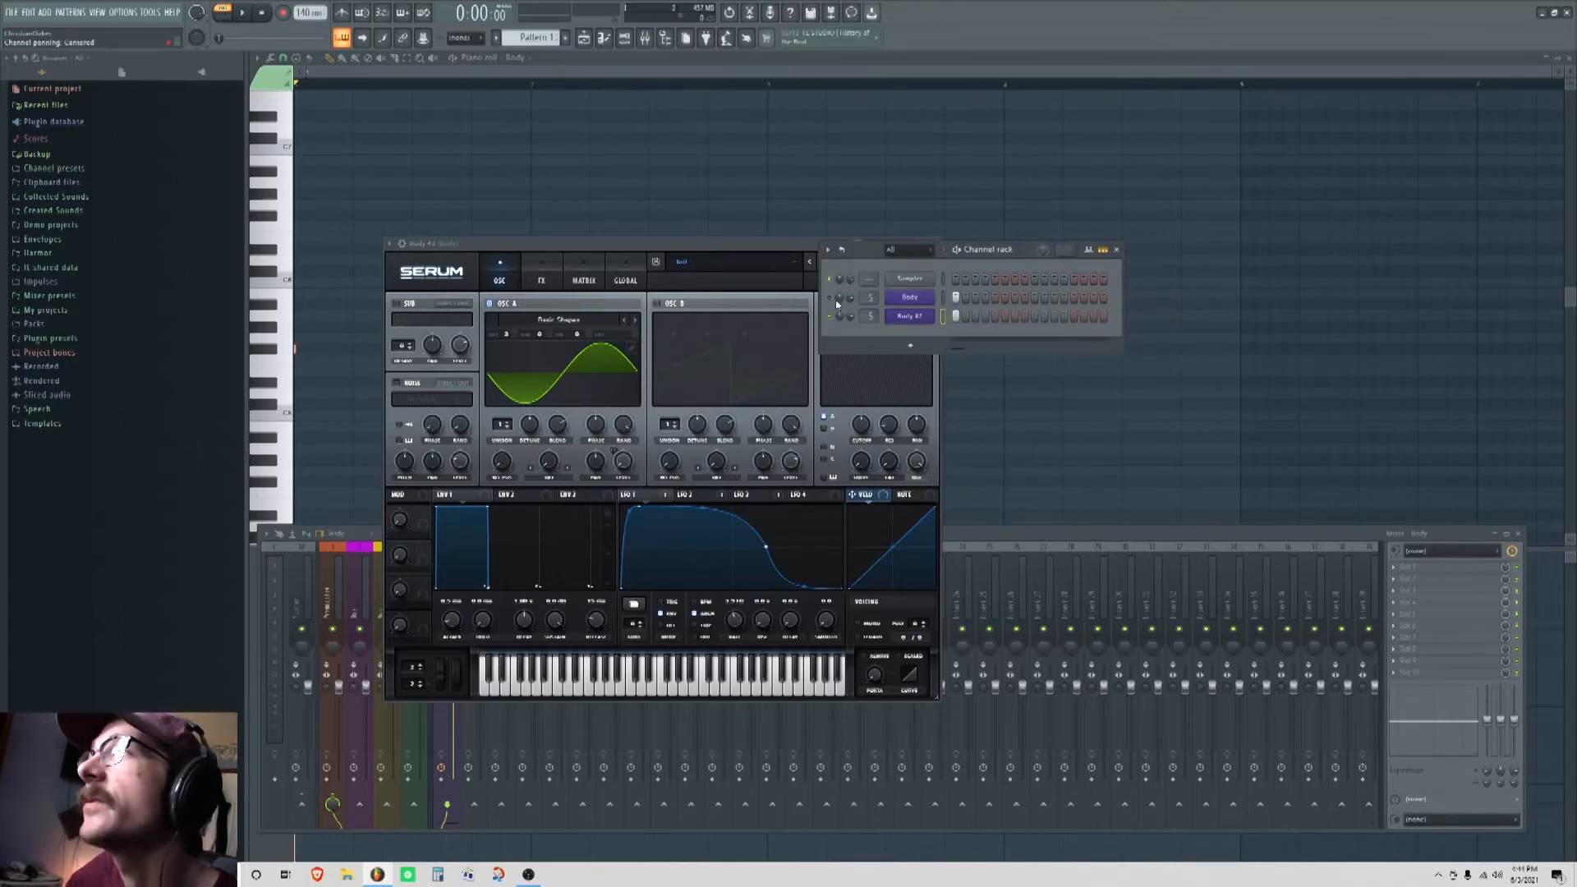
key("space")
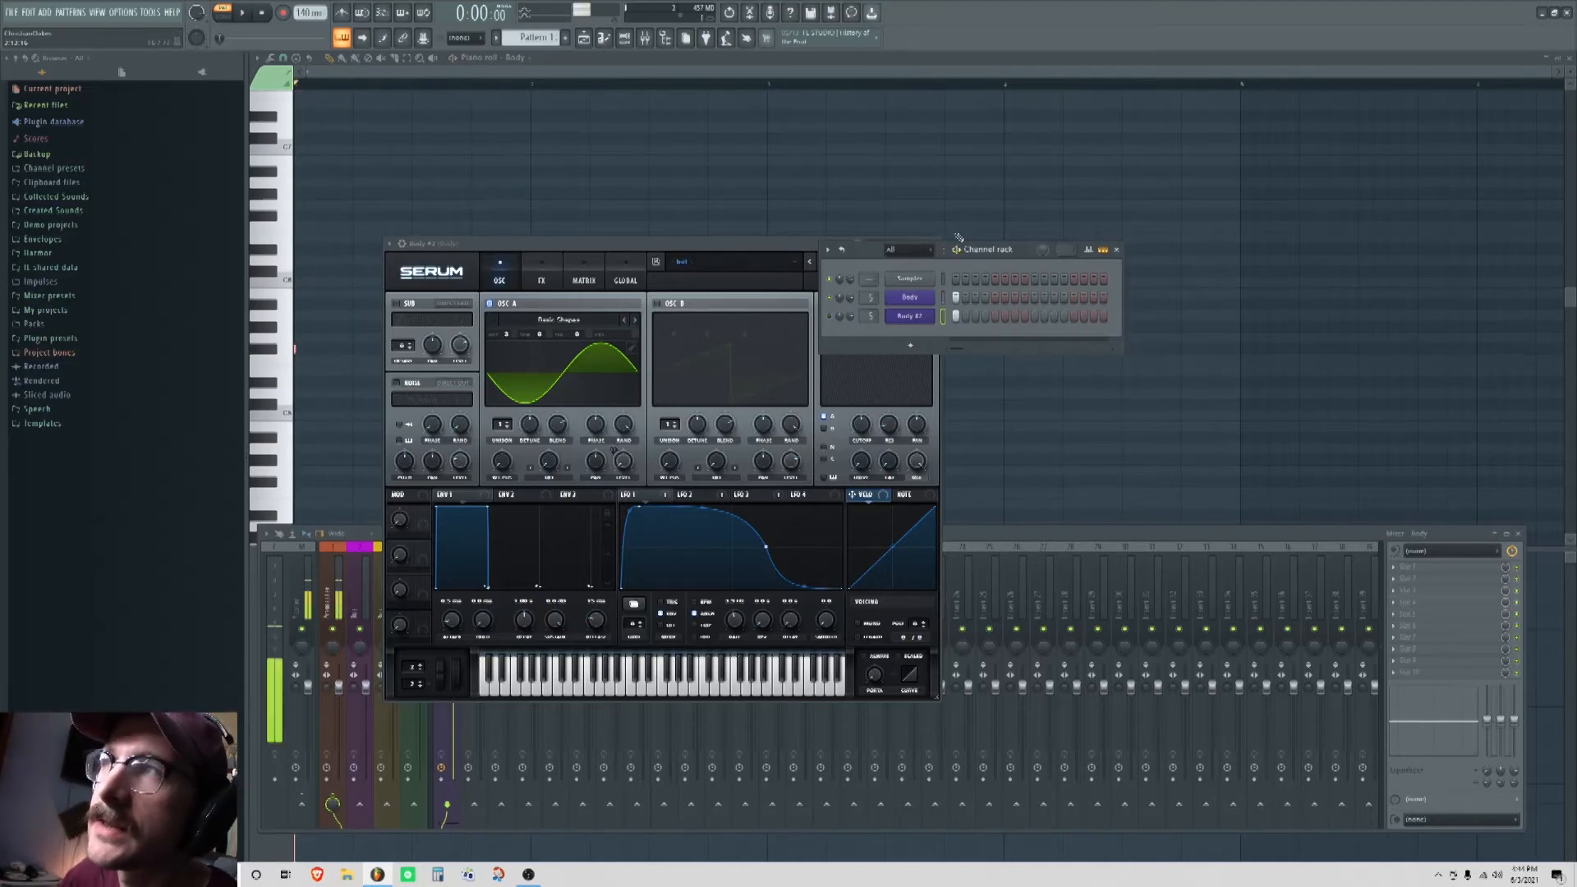
Step: Rename the cloned Body channel as Transient
right_click(924, 315)
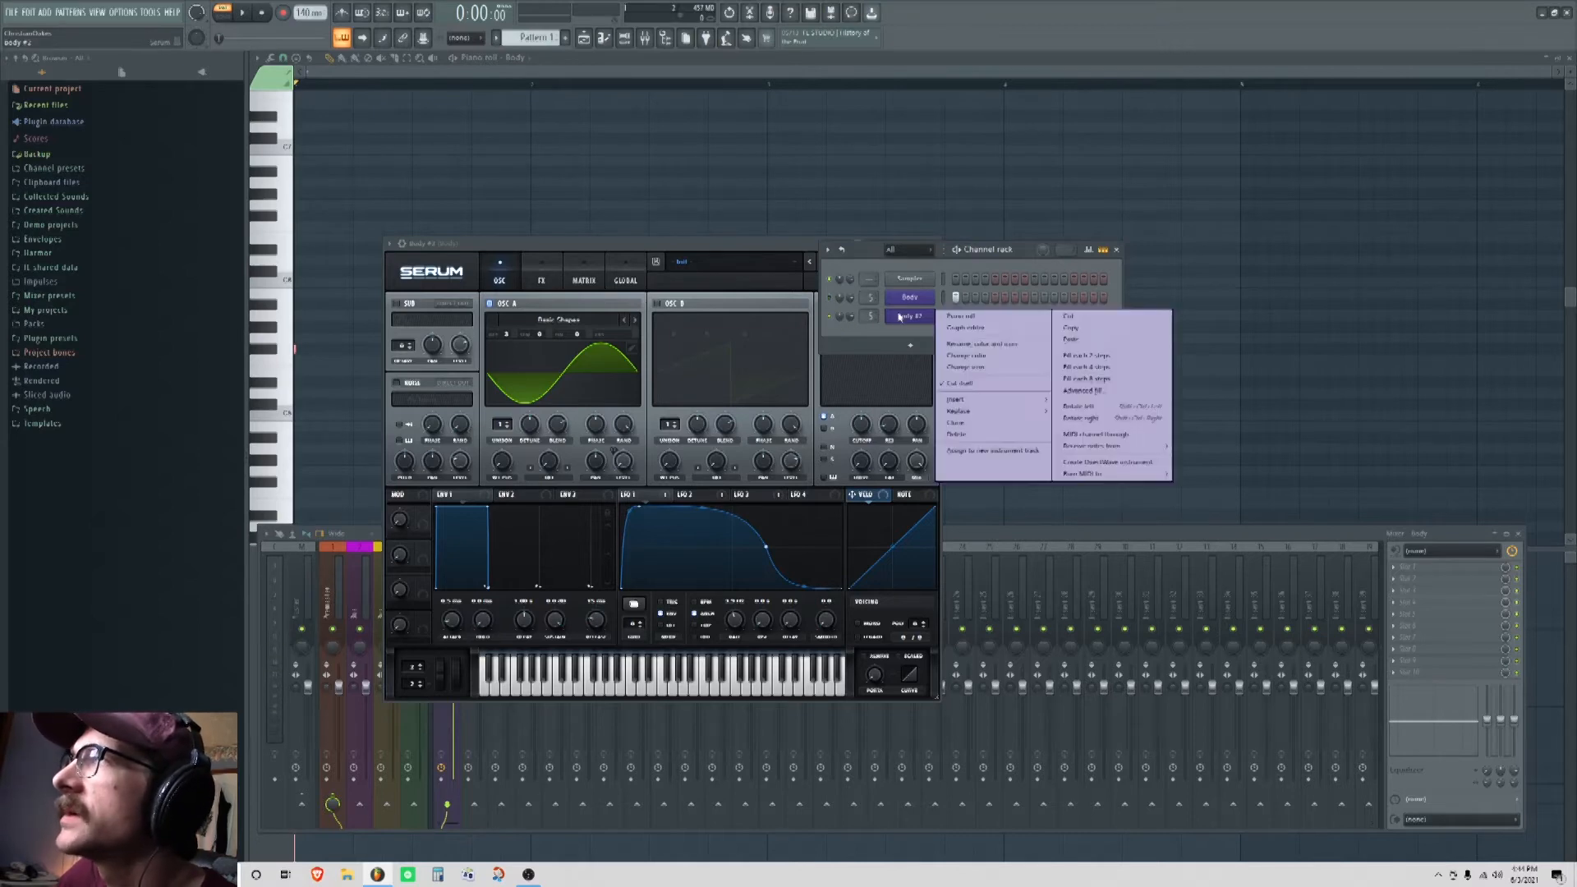
left_click(983, 336)
type("Ir")
type("ansient")
key("Return")
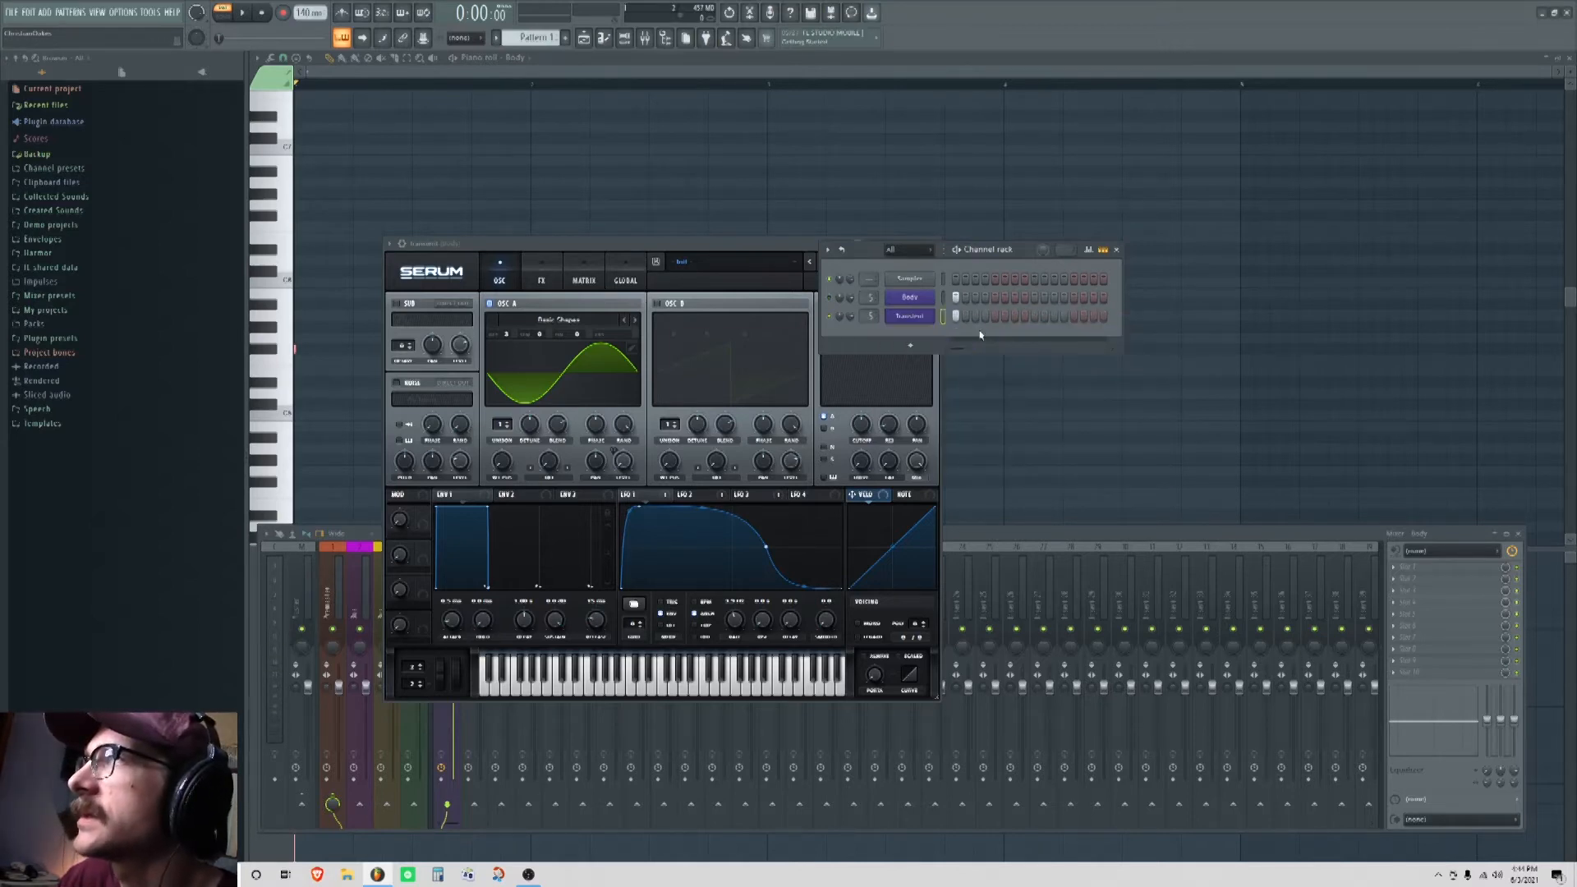
Step: Switch off oscillator A and enable the noise oscillator in the Transient channel's Serum
left_click(931, 324)
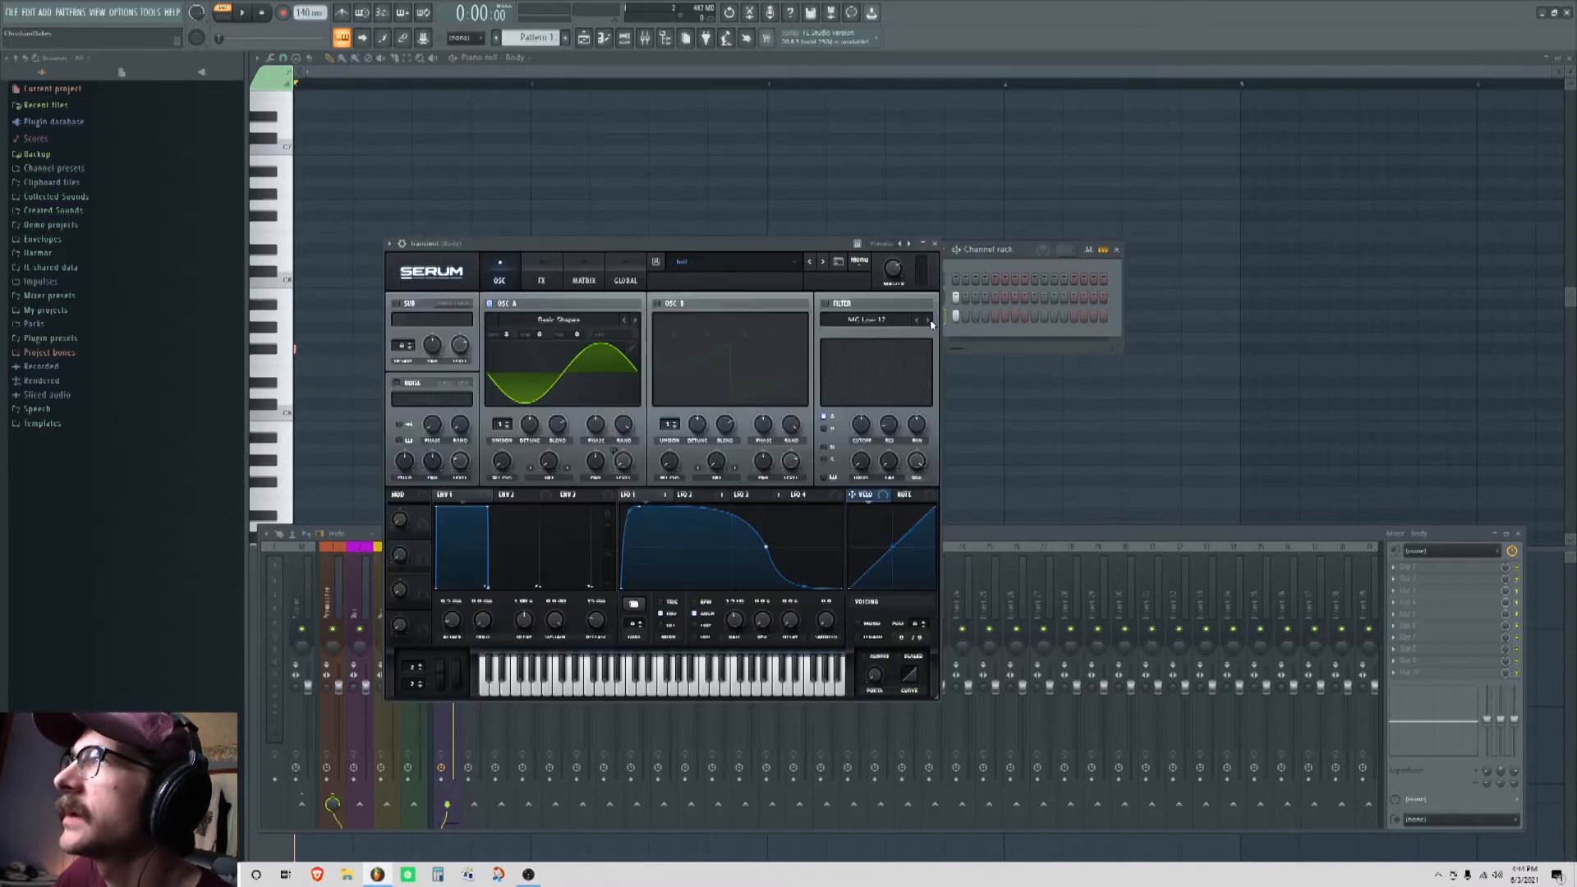
left_click(712, 497)
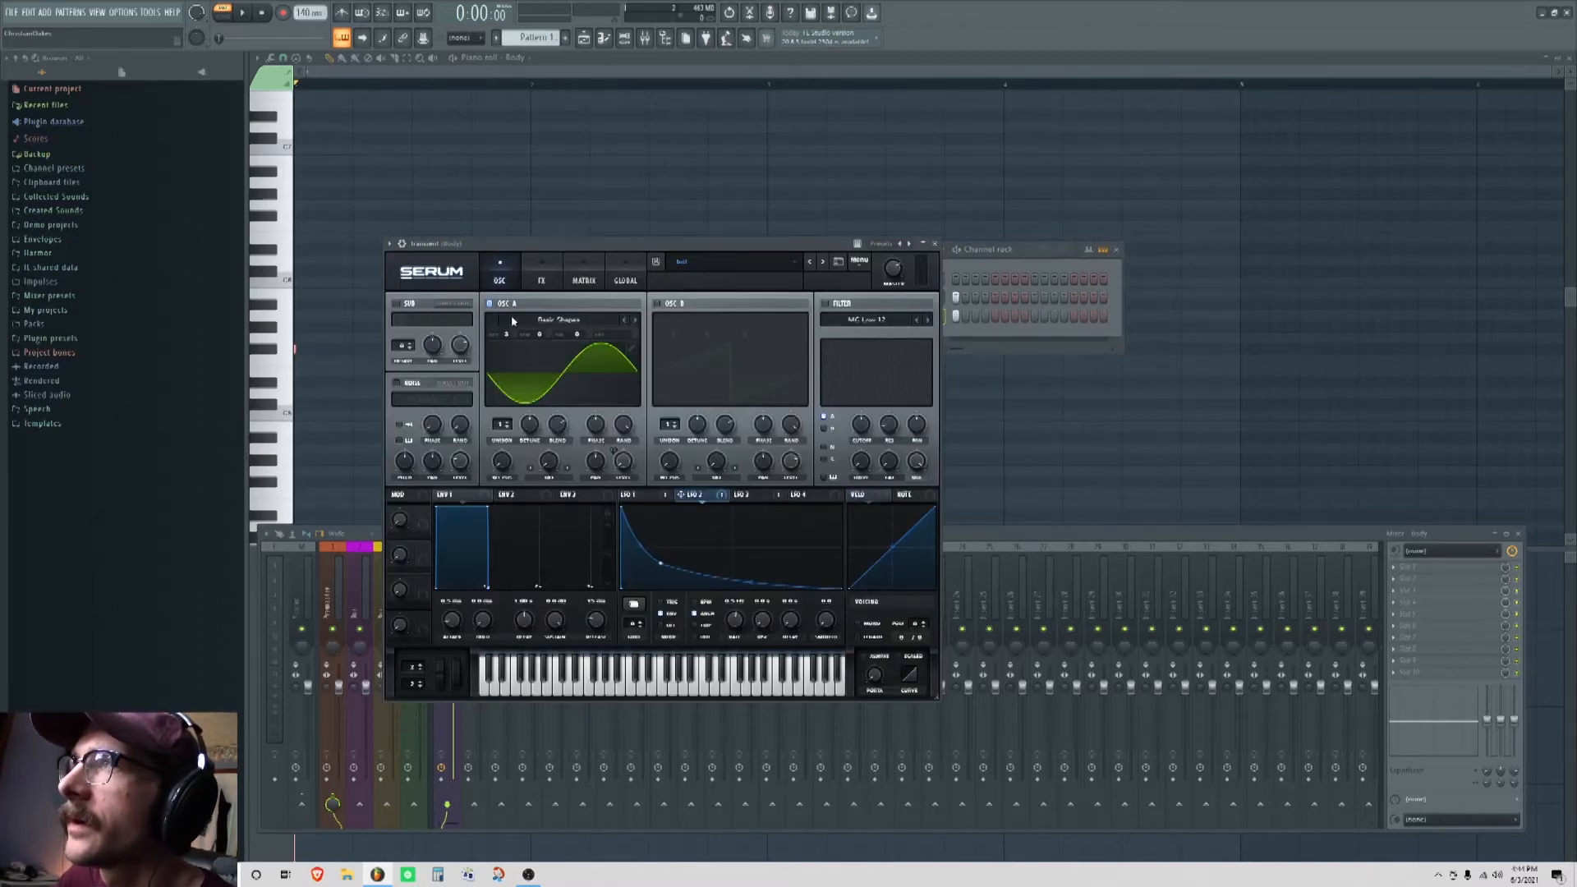
left_click(491, 304)
left_click(633, 495)
left_click(396, 382)
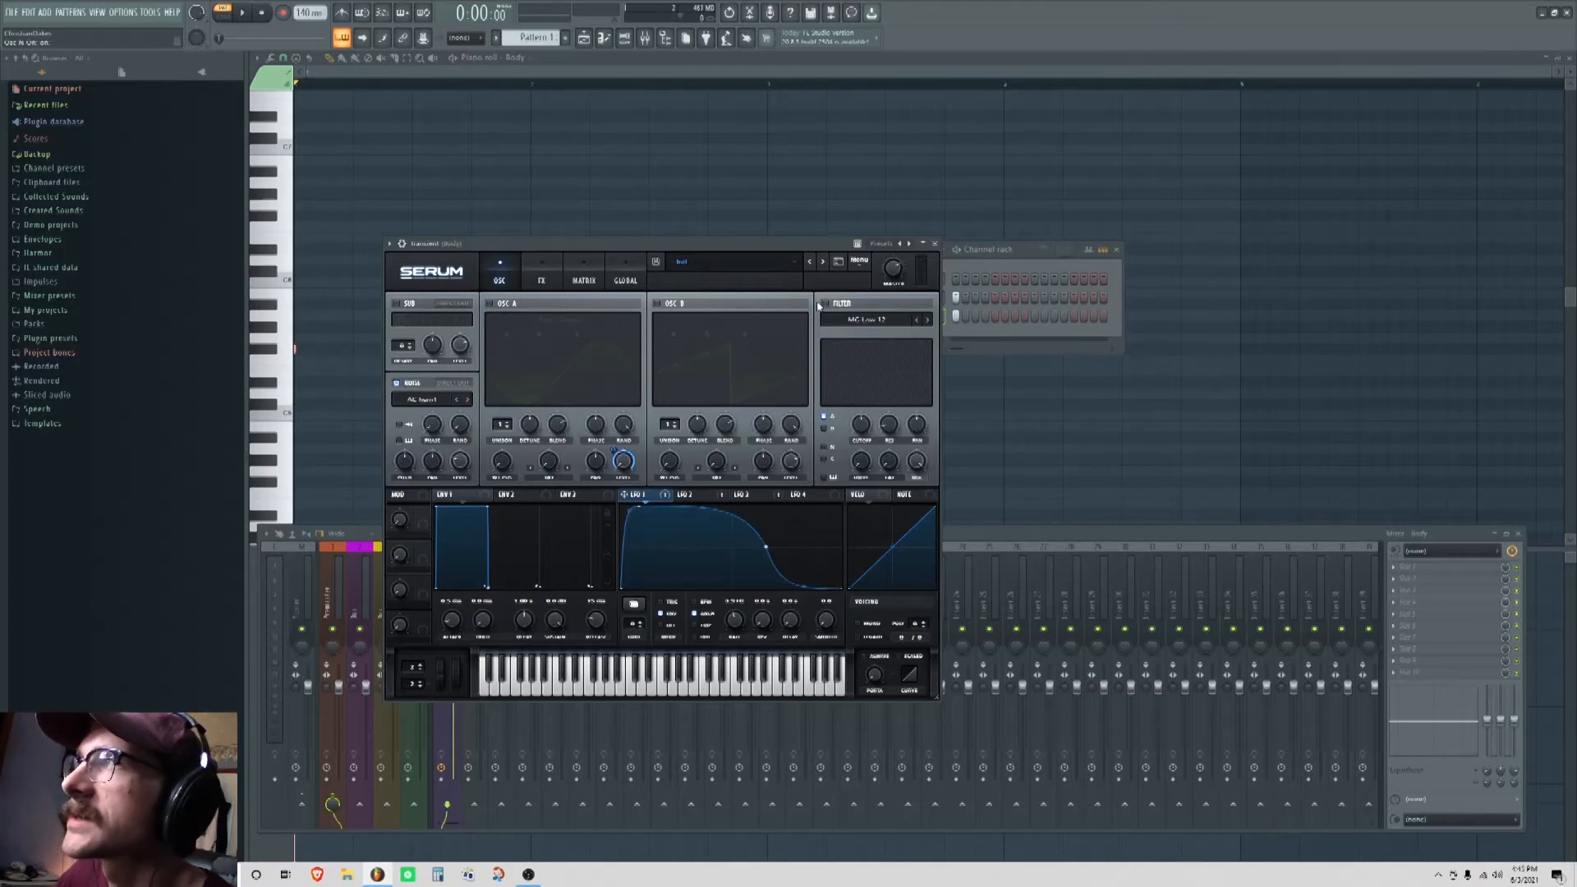
Step: Modulate the noise level with LFO 1 and audition the noise together with the Body layer
left_click(980, 259)
key("space")
key("space")
key("space")
key("space")
left_click(657, 366)
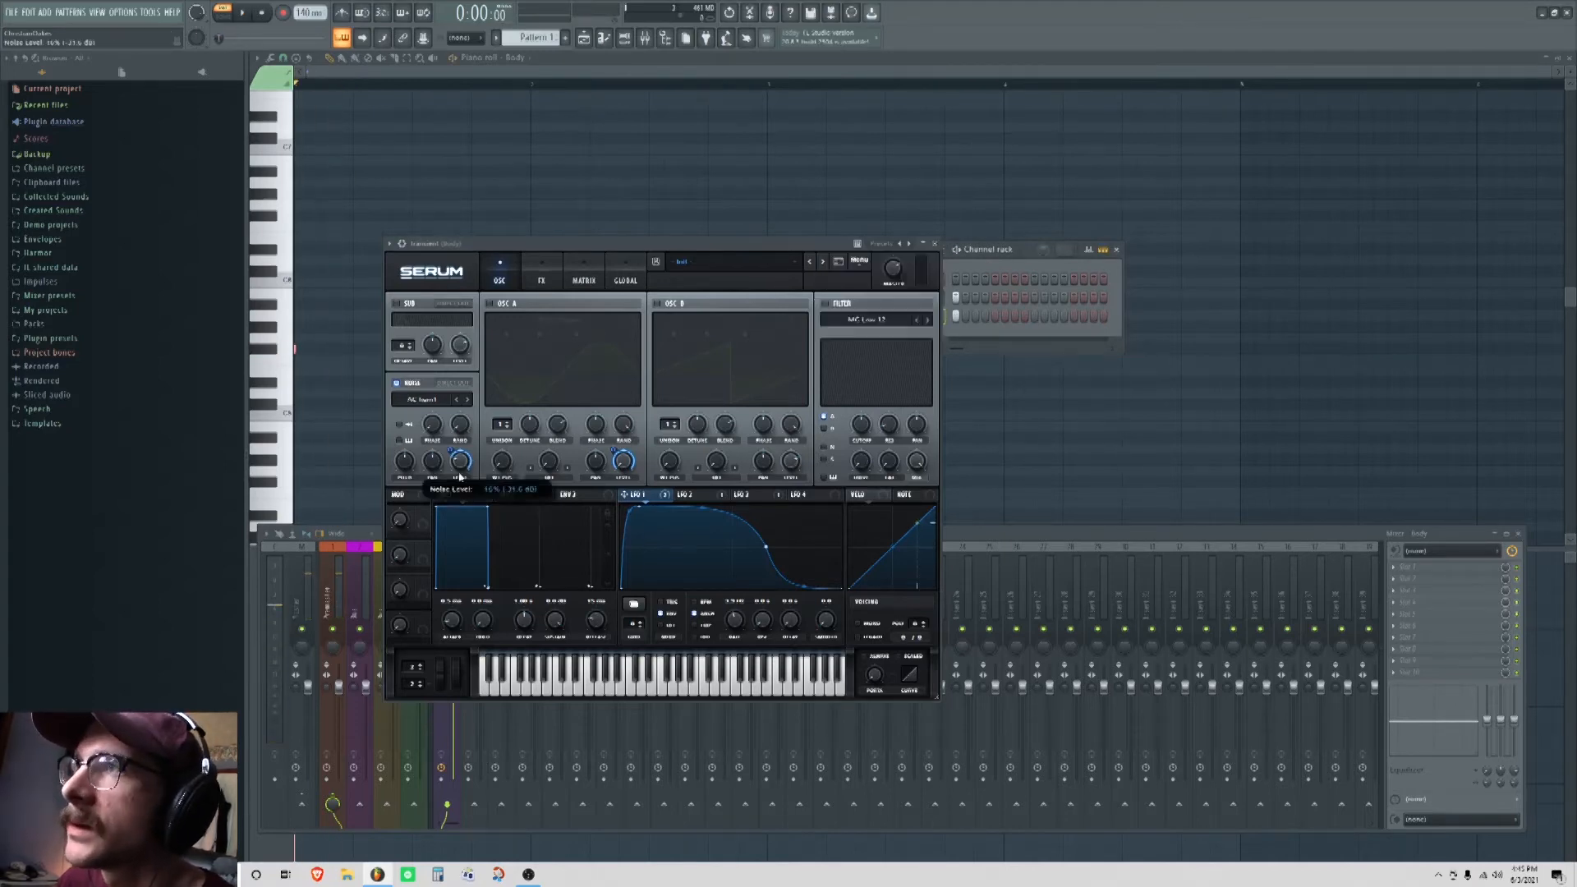
key("space")
key("space")
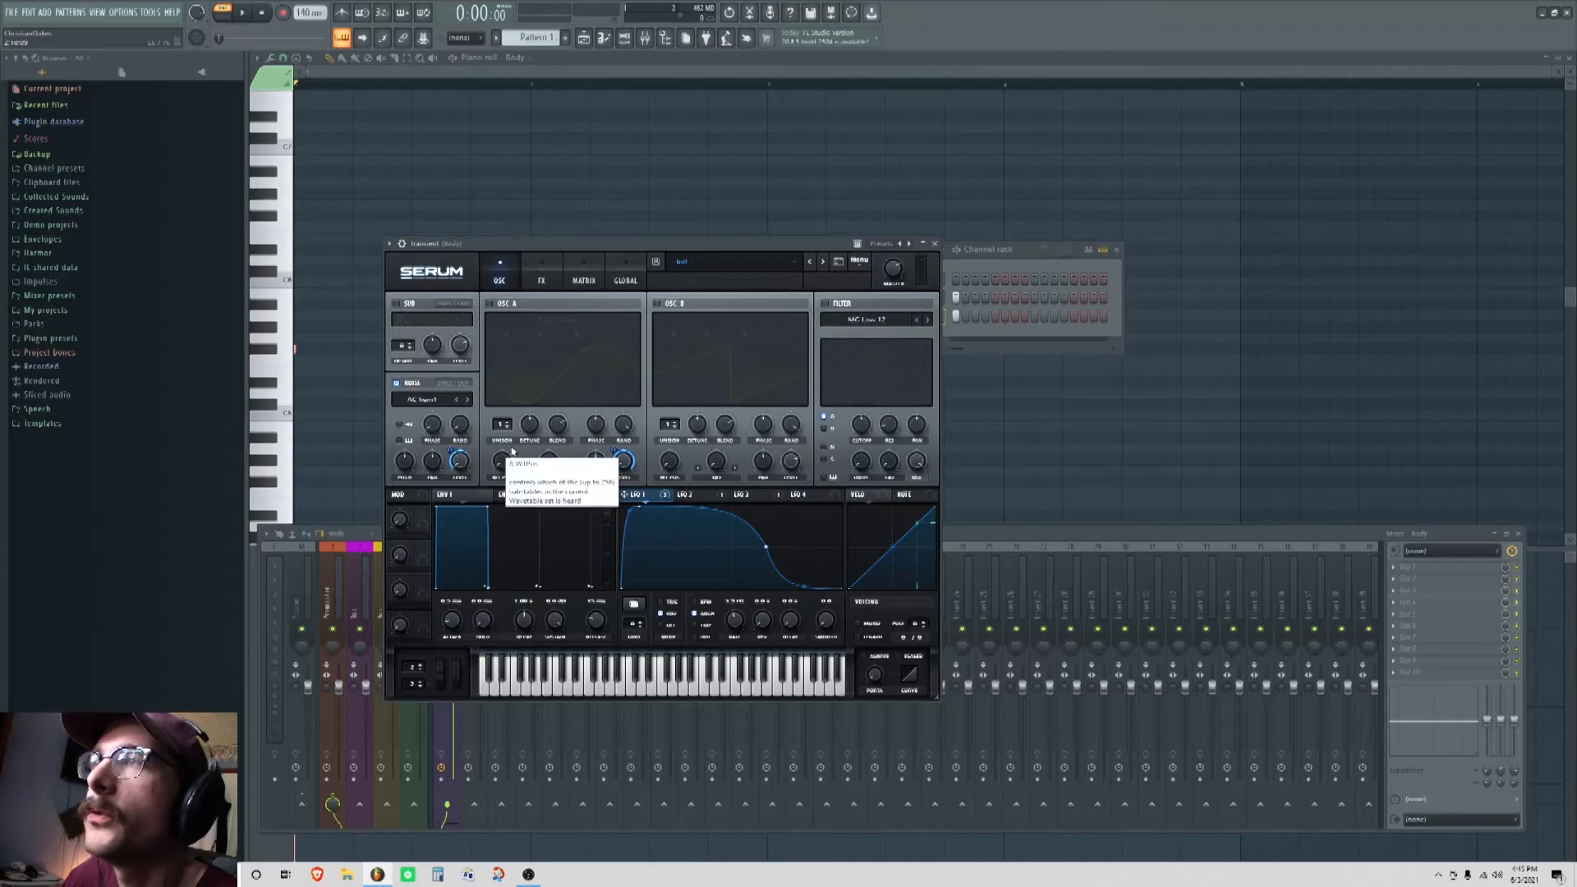
Step: Pull LFO 1's middle point down to the baseline and shorten the decay while auditioning at 190 BPM
mouse_move(657, 493)
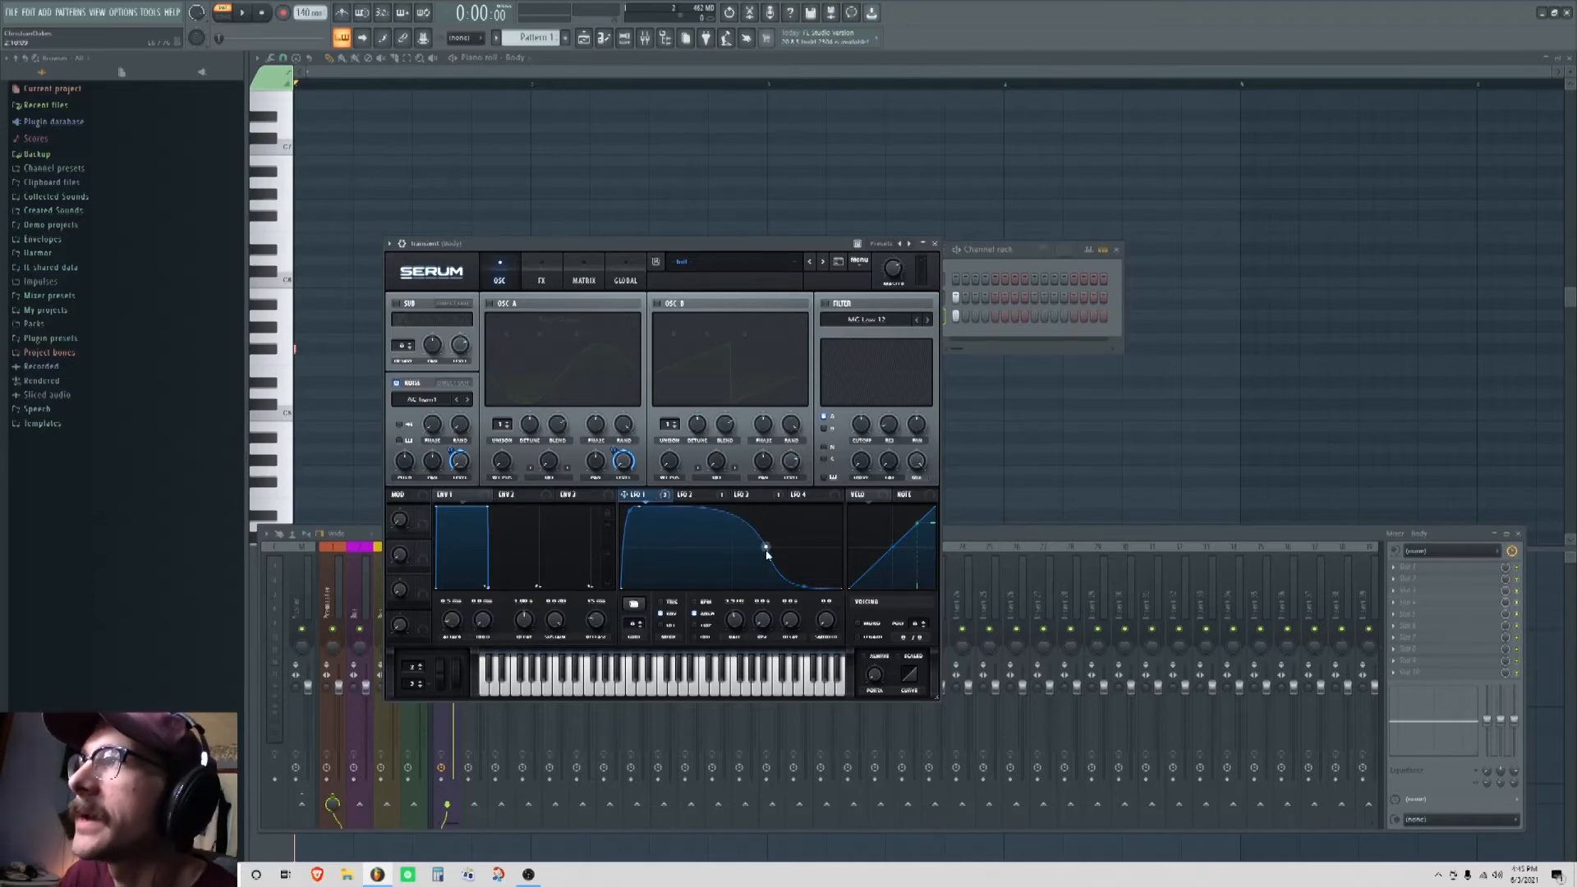
left_click_drag(768, 555, 755, 588)
key("space")
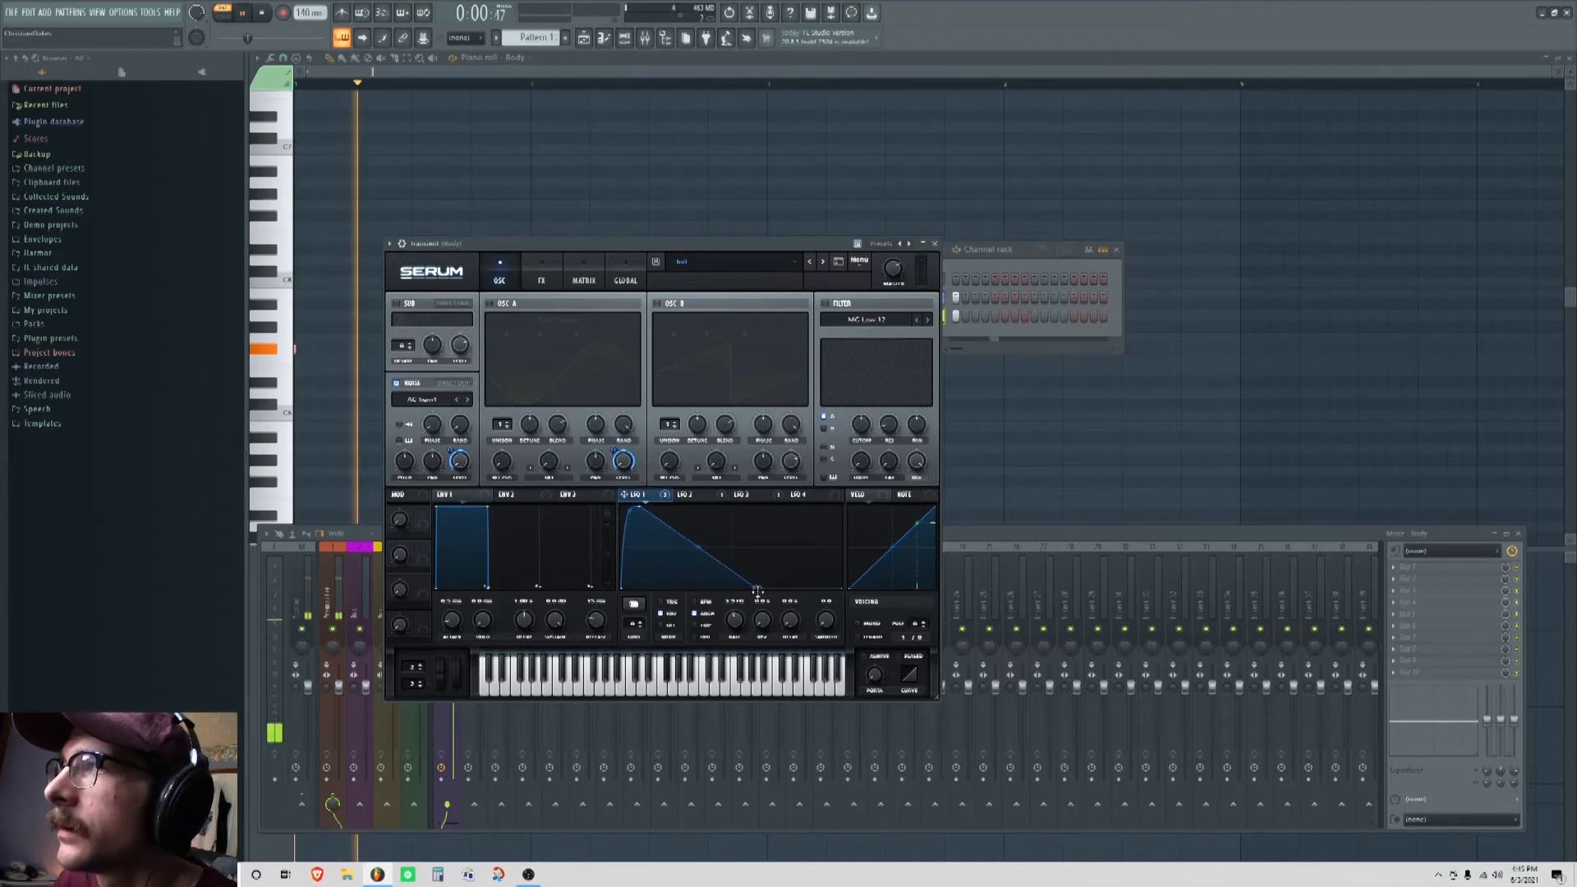
key("space")
left_click_drag(303, 13, 303, 8)
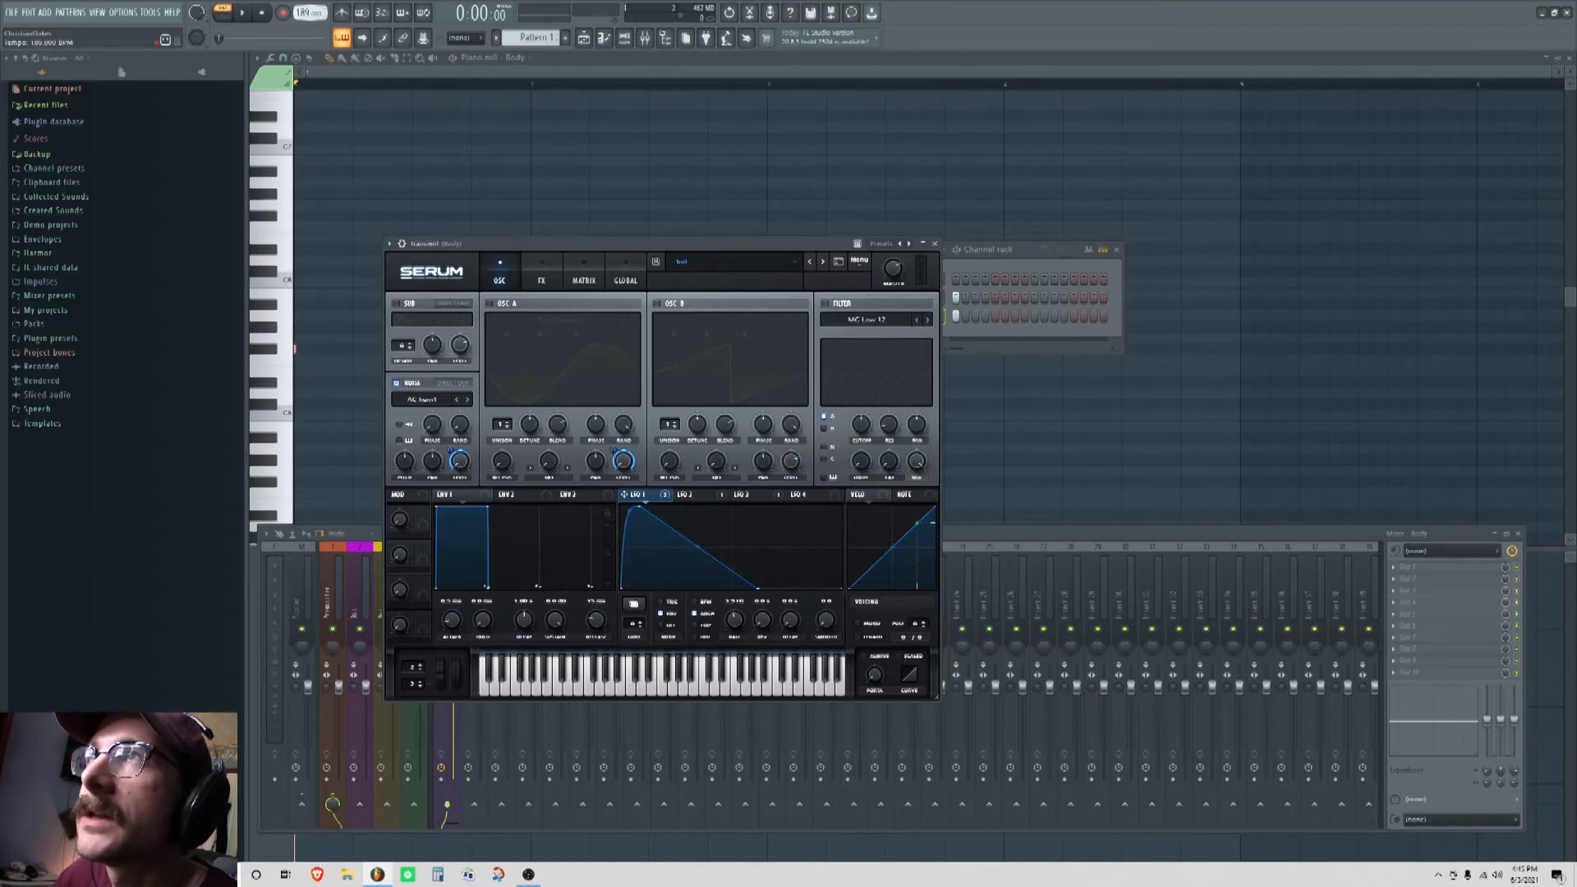
key("space")
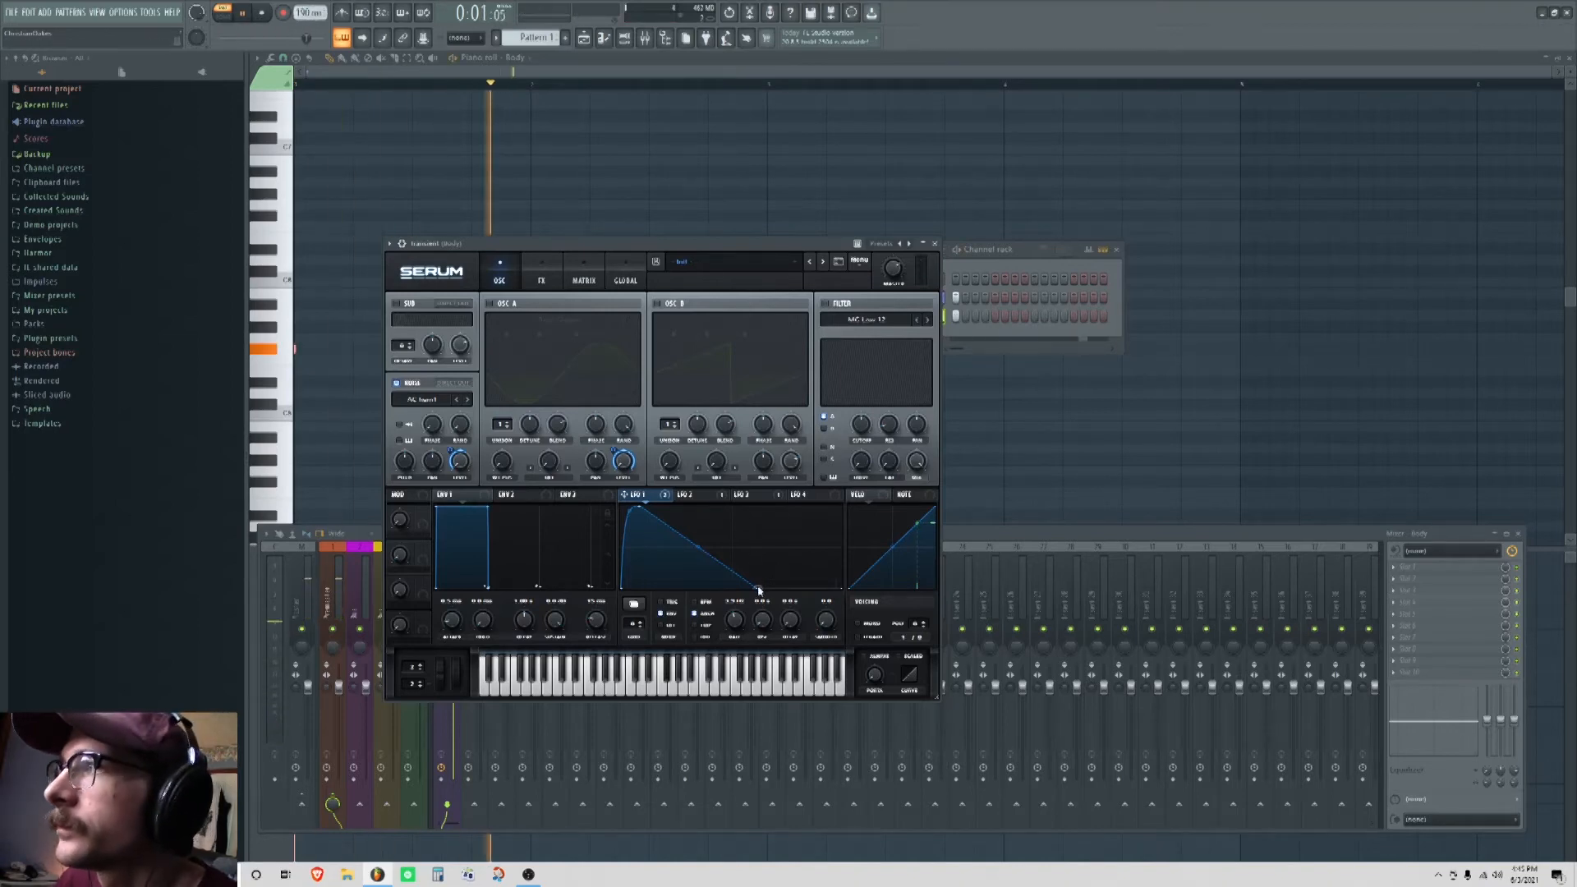
left_click_drag(758, 590, 714, 589)
key("space")
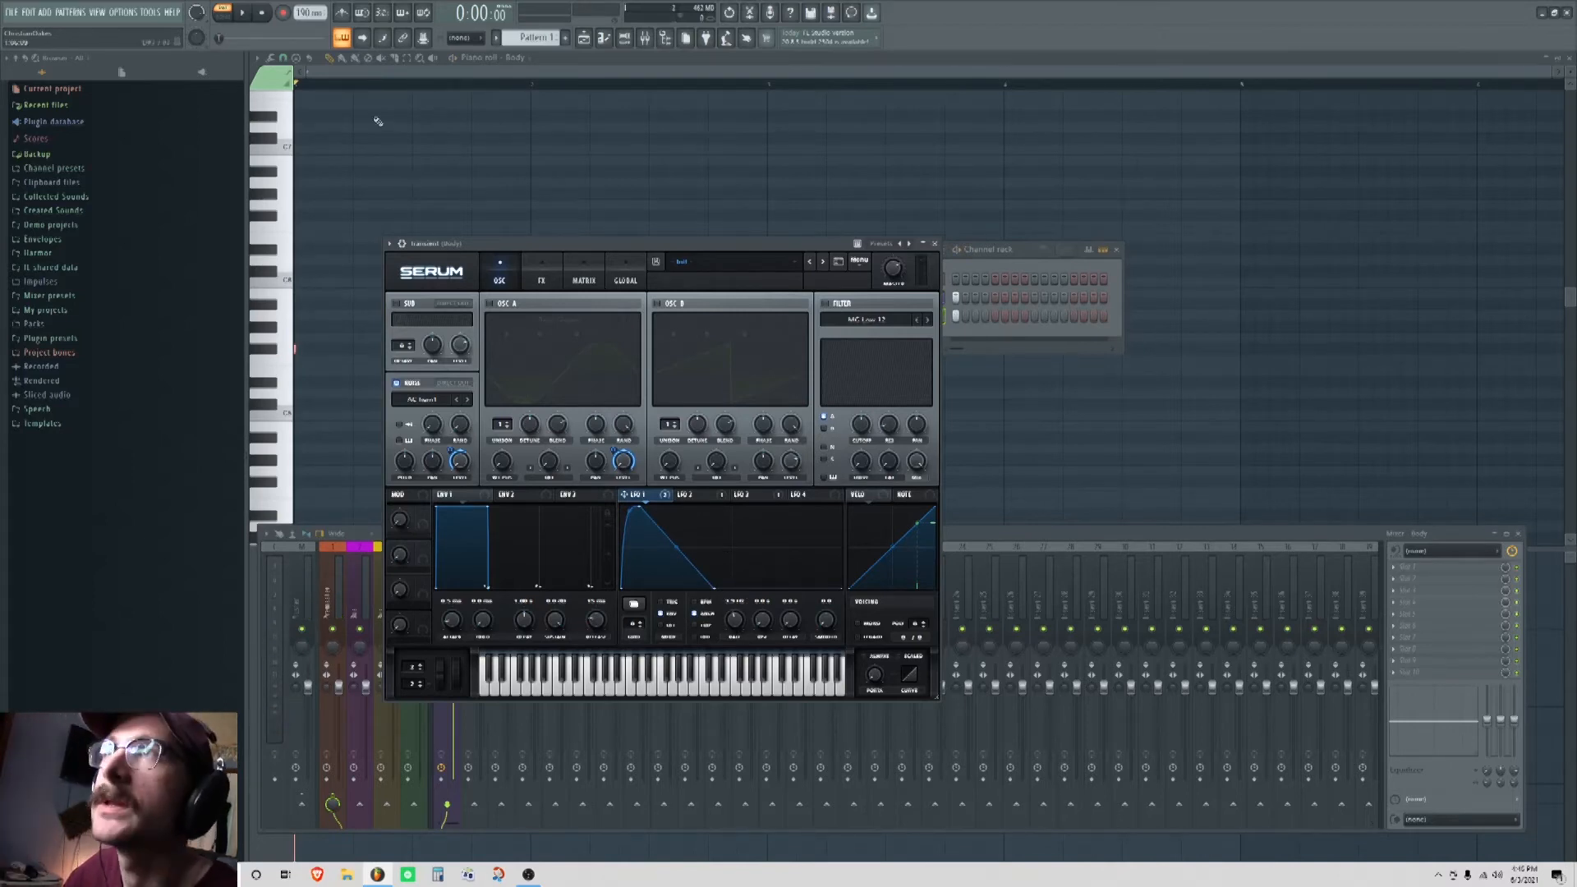
mouse_move(714, 589)
left_mouse_down()
mouse_move(742, 590)
mouse_move(708, 590)
left_mouse_up()
key("space")
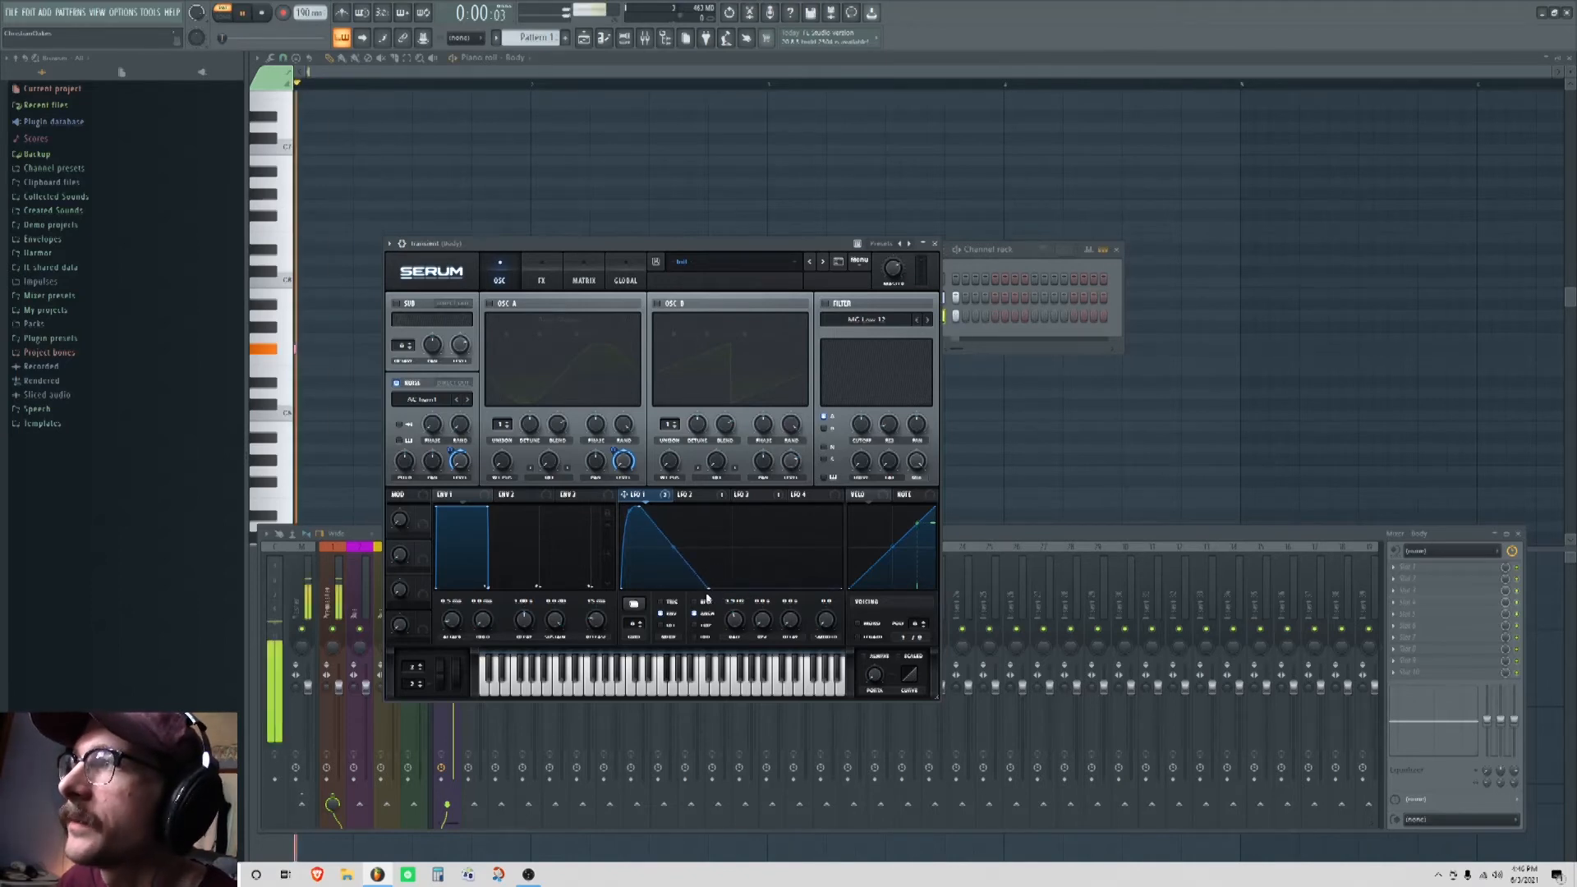
key("space")
Step: Try the Prophecy noise sample from the SOR category, audition it at a changed noise pitch, and reset the pitch
left_click(422, 399)
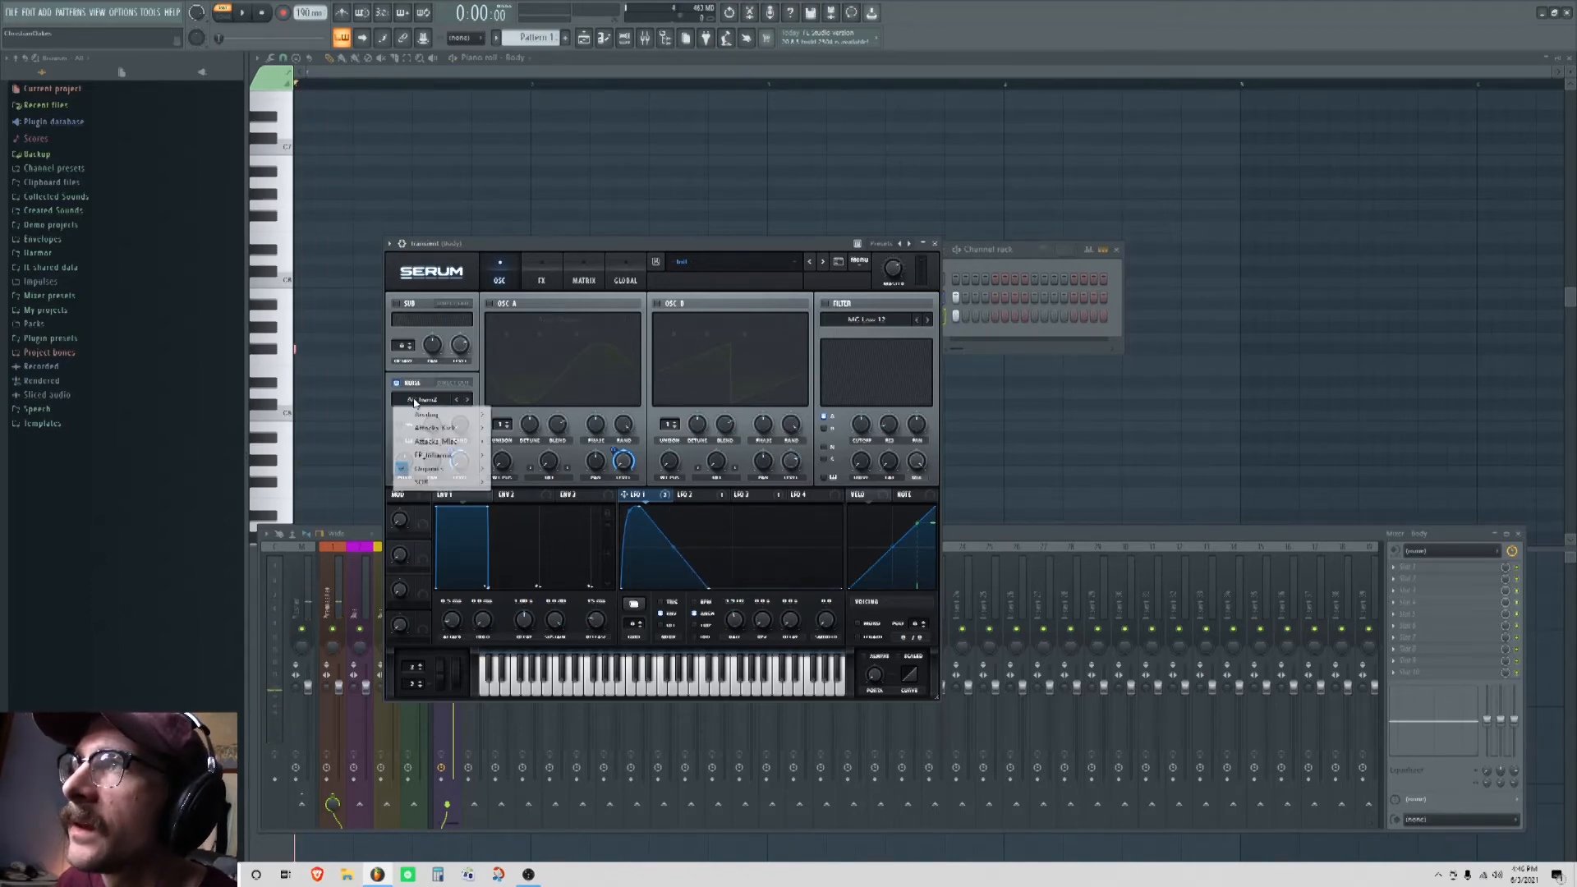
mouse_move(444, 482)
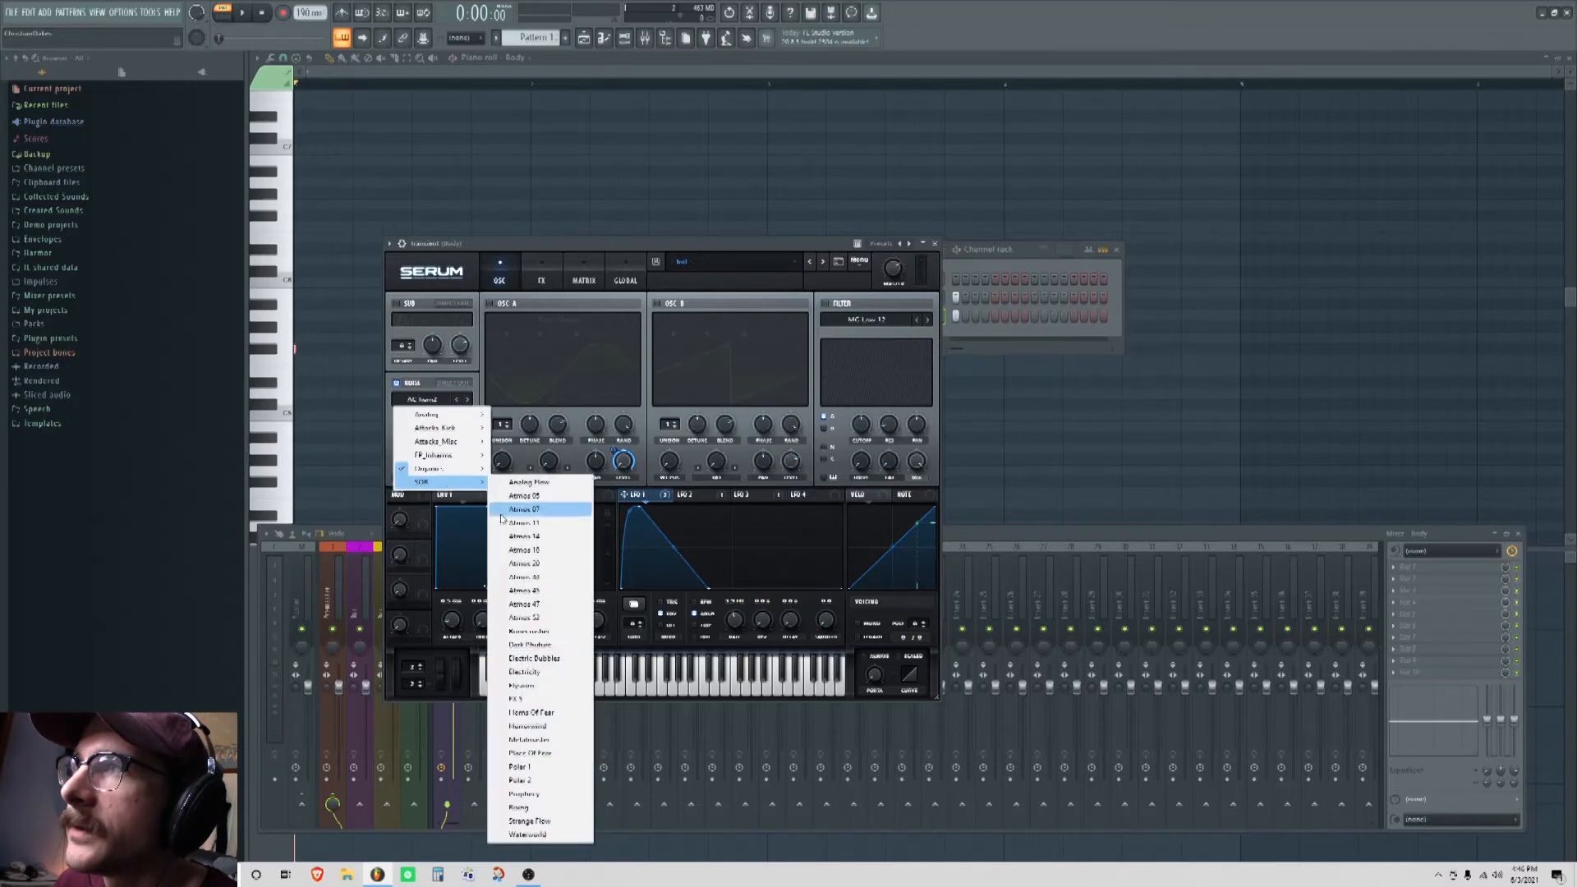
left_click(538, 794)
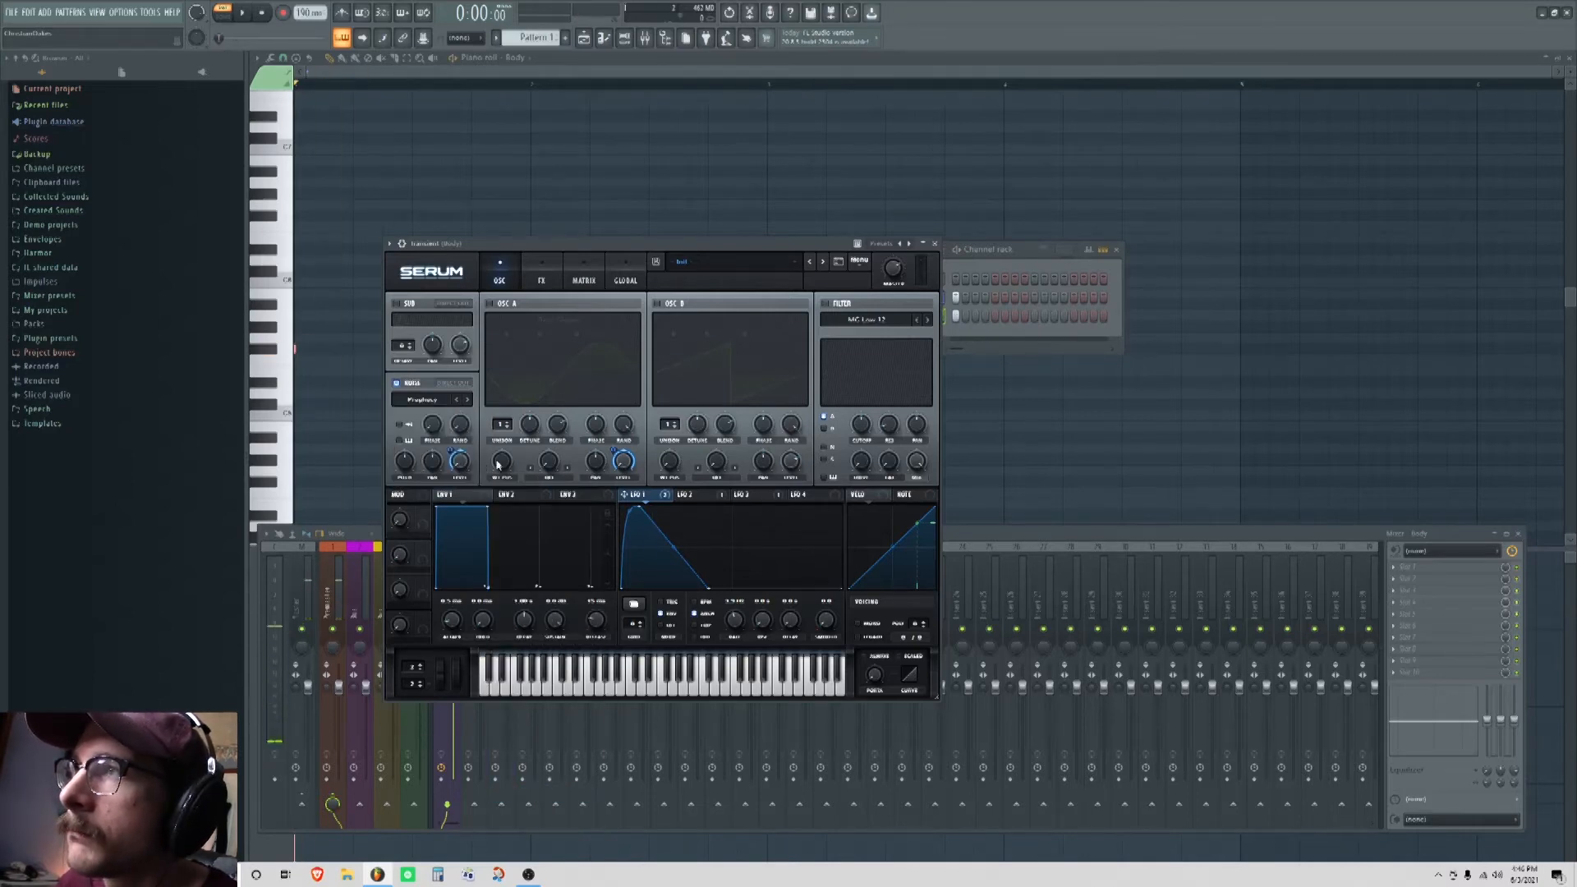
left_click_drag(414, 444, 414, 442)
key("space")
key("space")
key("space")
key("space")
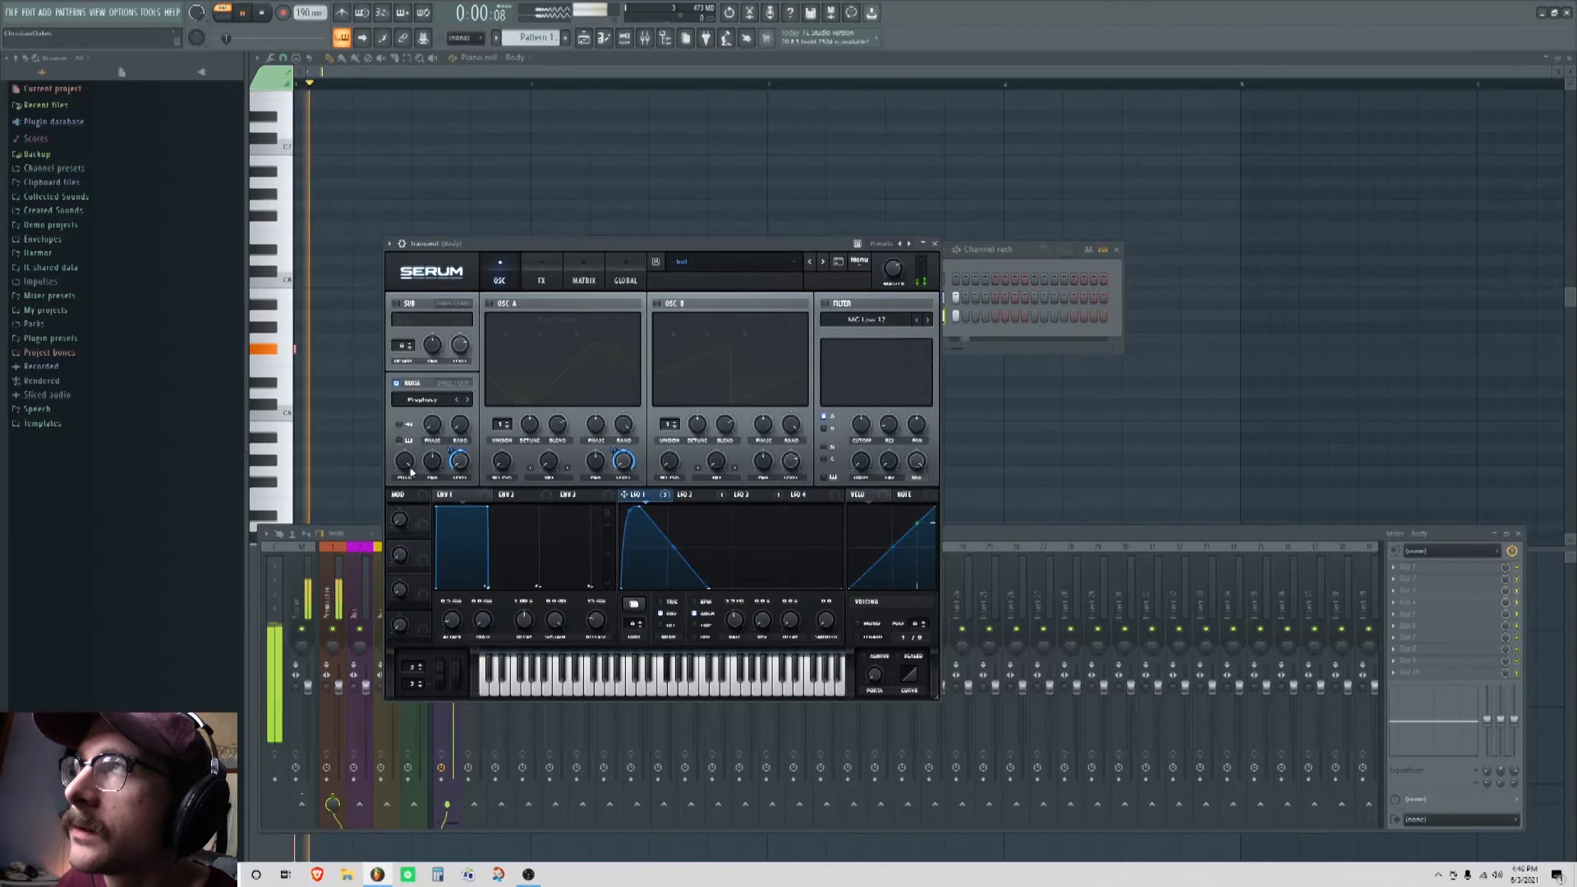
double_click(406, 461)
Step: Load the S-Sound noise sample from the Organics category and audition it
left_click(444, 399)
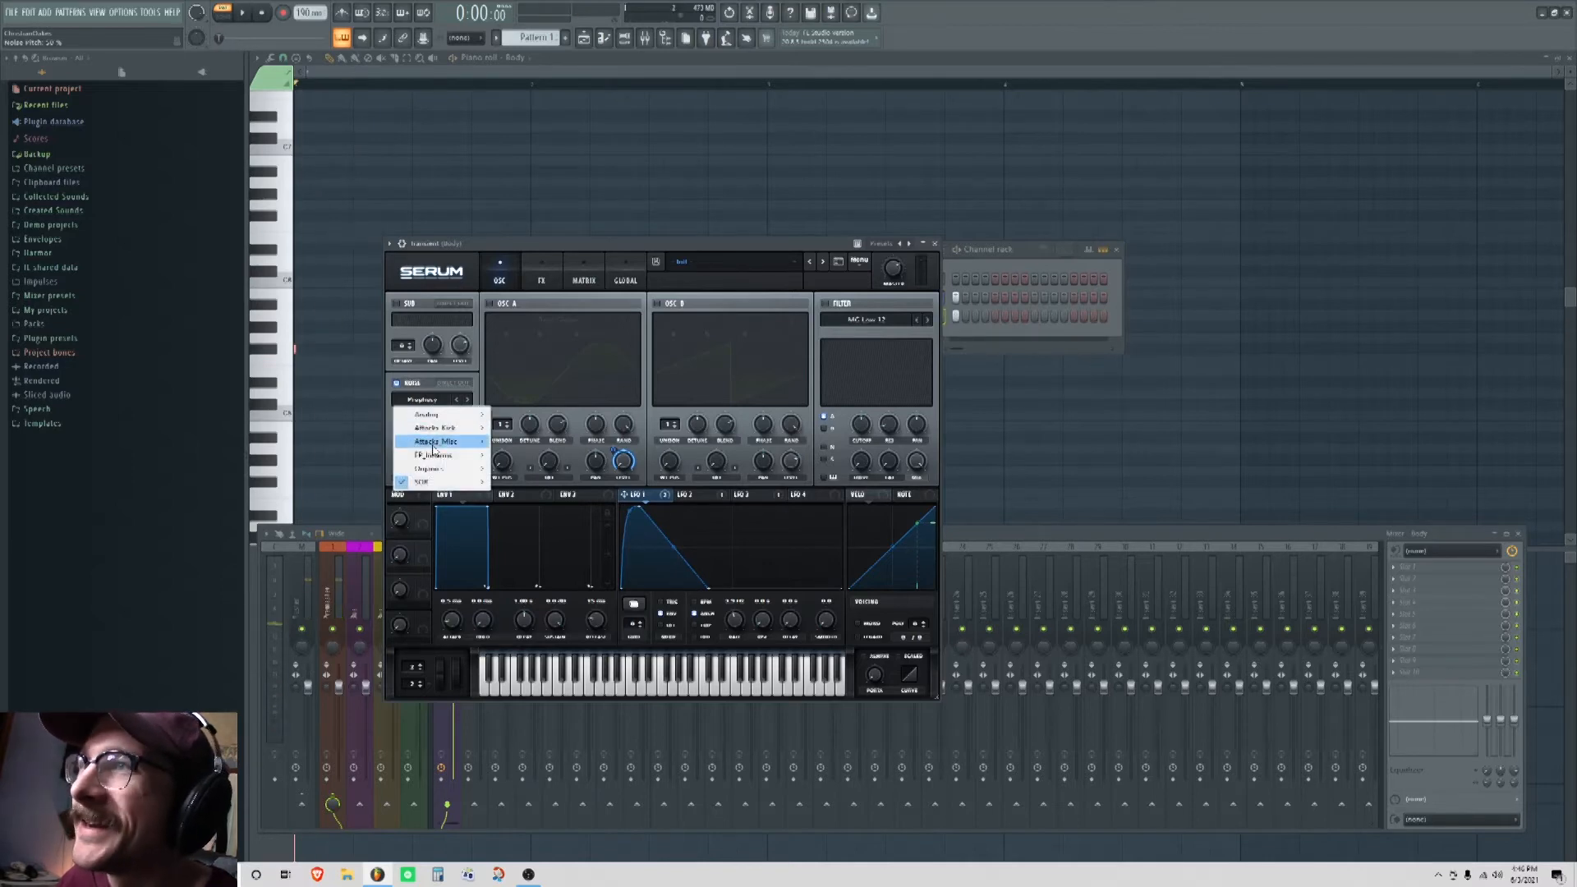
mouse_move(441, 475)
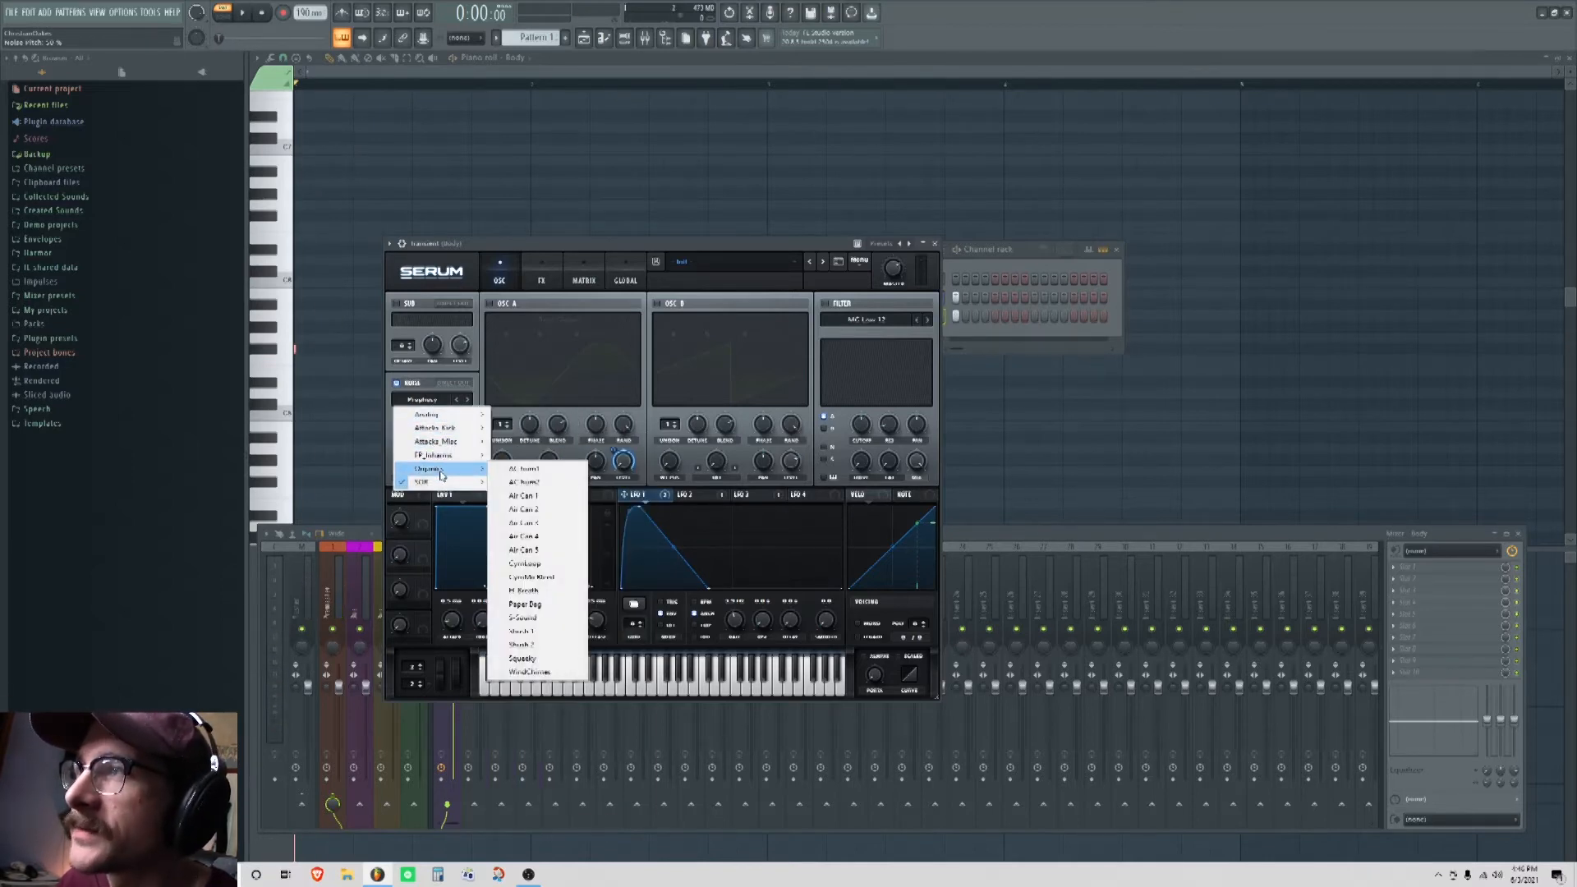
left_click(526, 618)
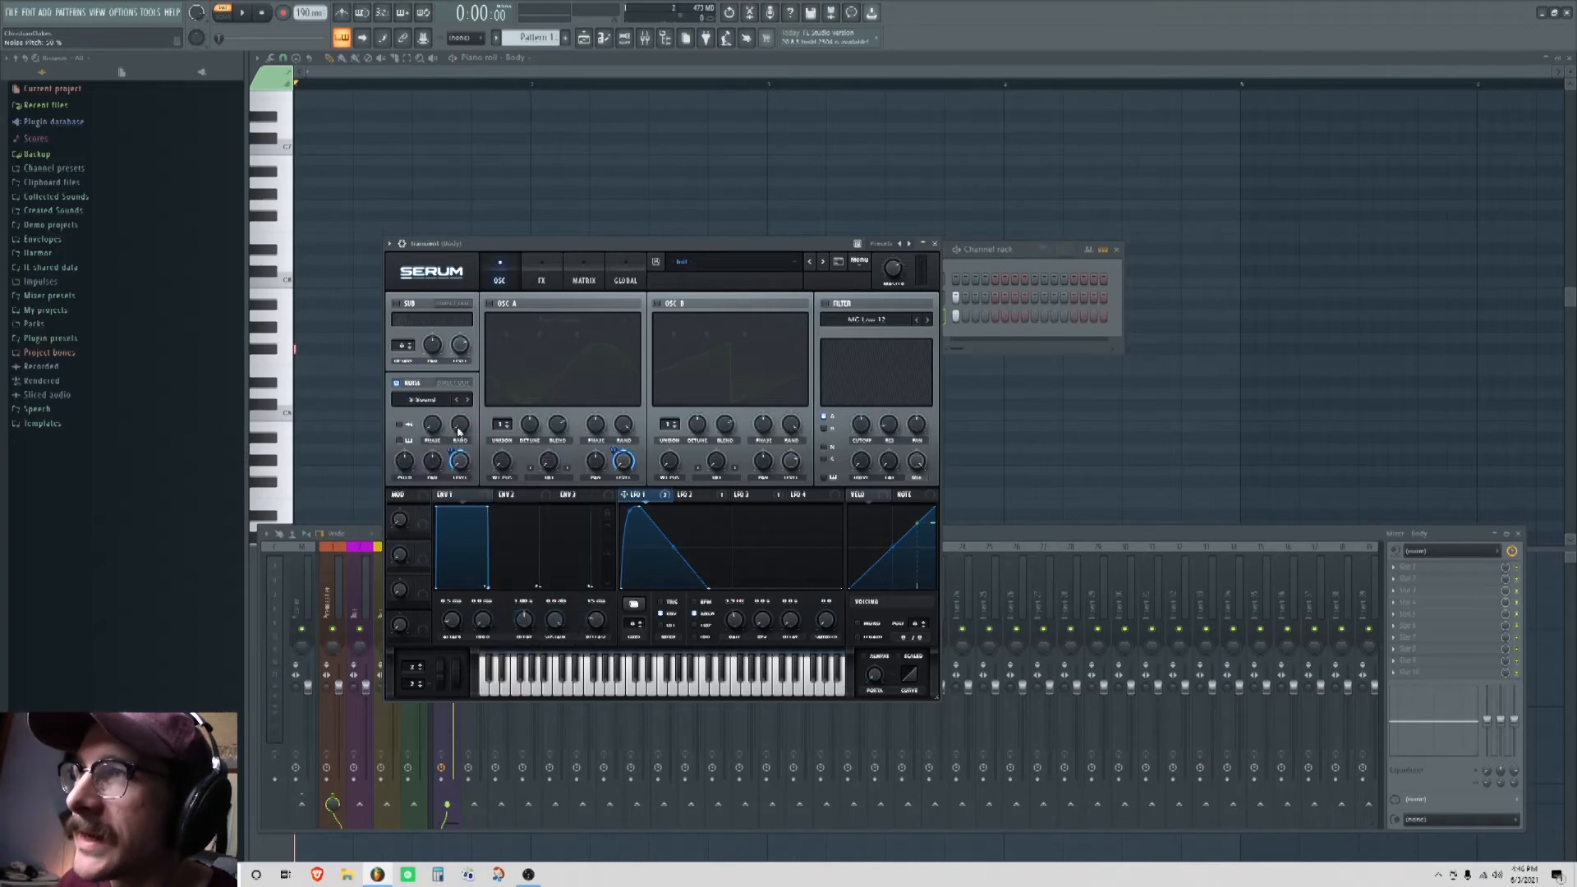
key("space")
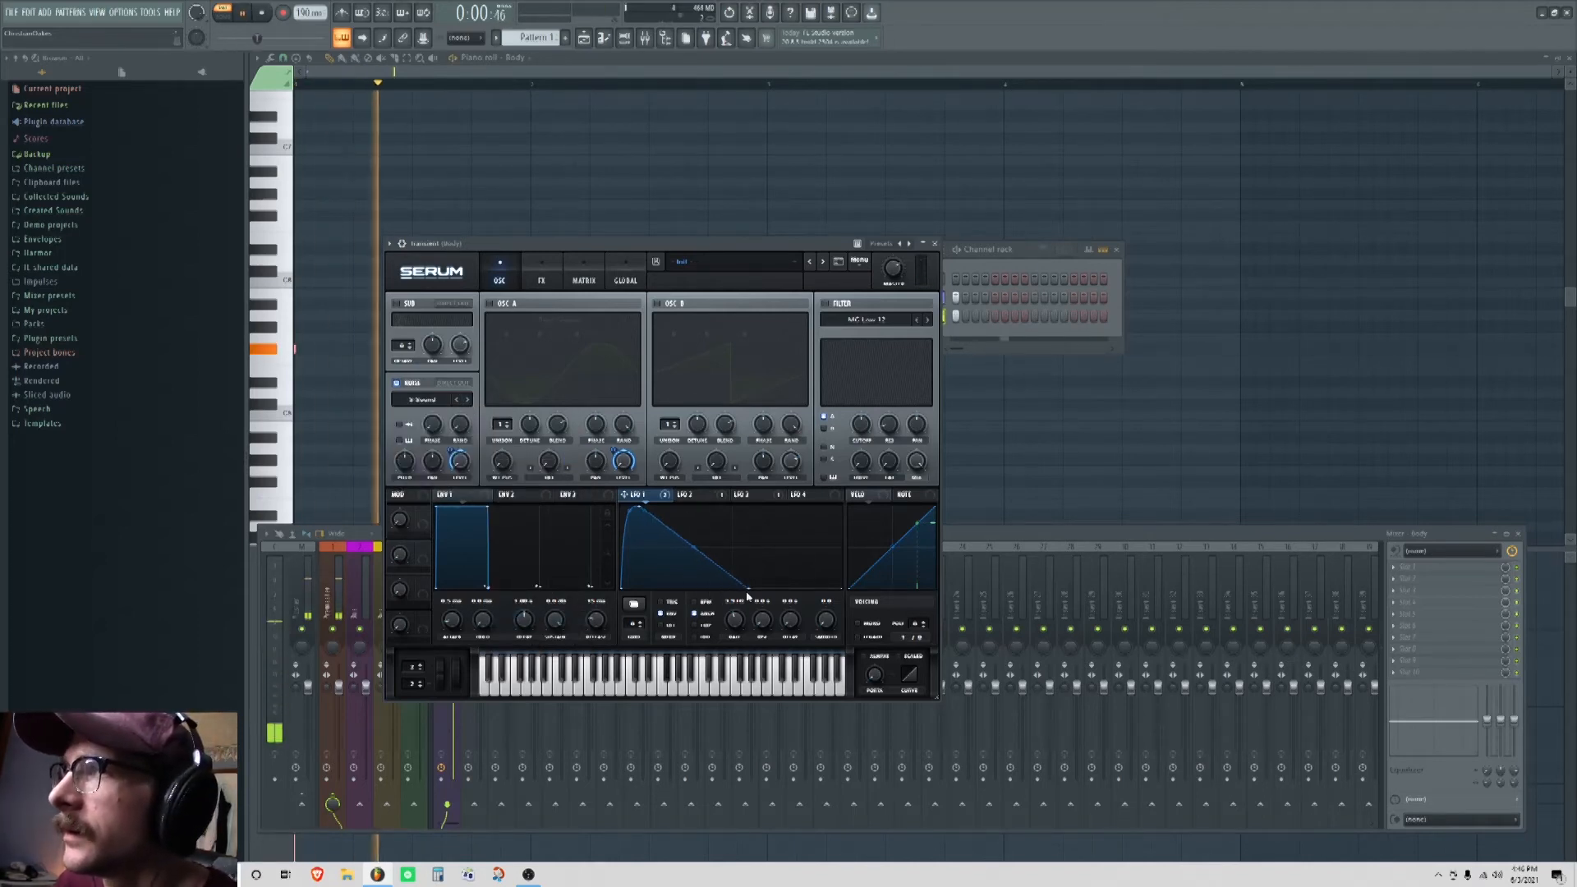
Step: Reshape LFO 1 into a curved decay with an extra point on its falling slope, checking the length by ear
left_click_drag(747, 593, 717, 597)
key("space")
key("space")
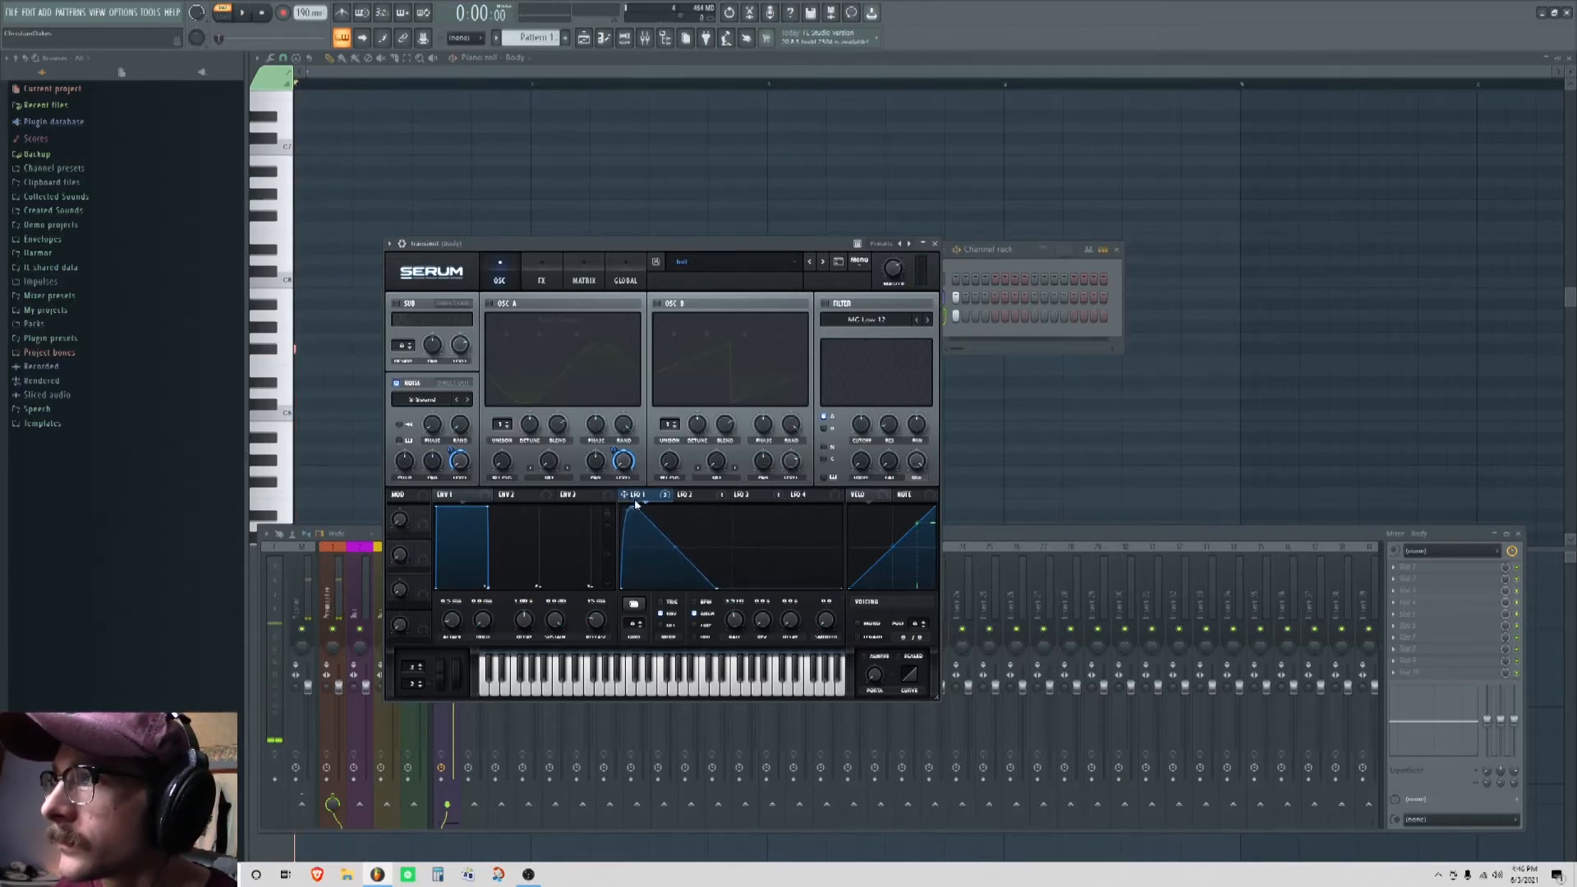
left_click_drag(718, 590, 780, 588)
left_click_drag(678, 537, 678, 529)
Step: Fine-tune the noise oscillator's pitch and level while repeatedly auditioning both layers
key("space")
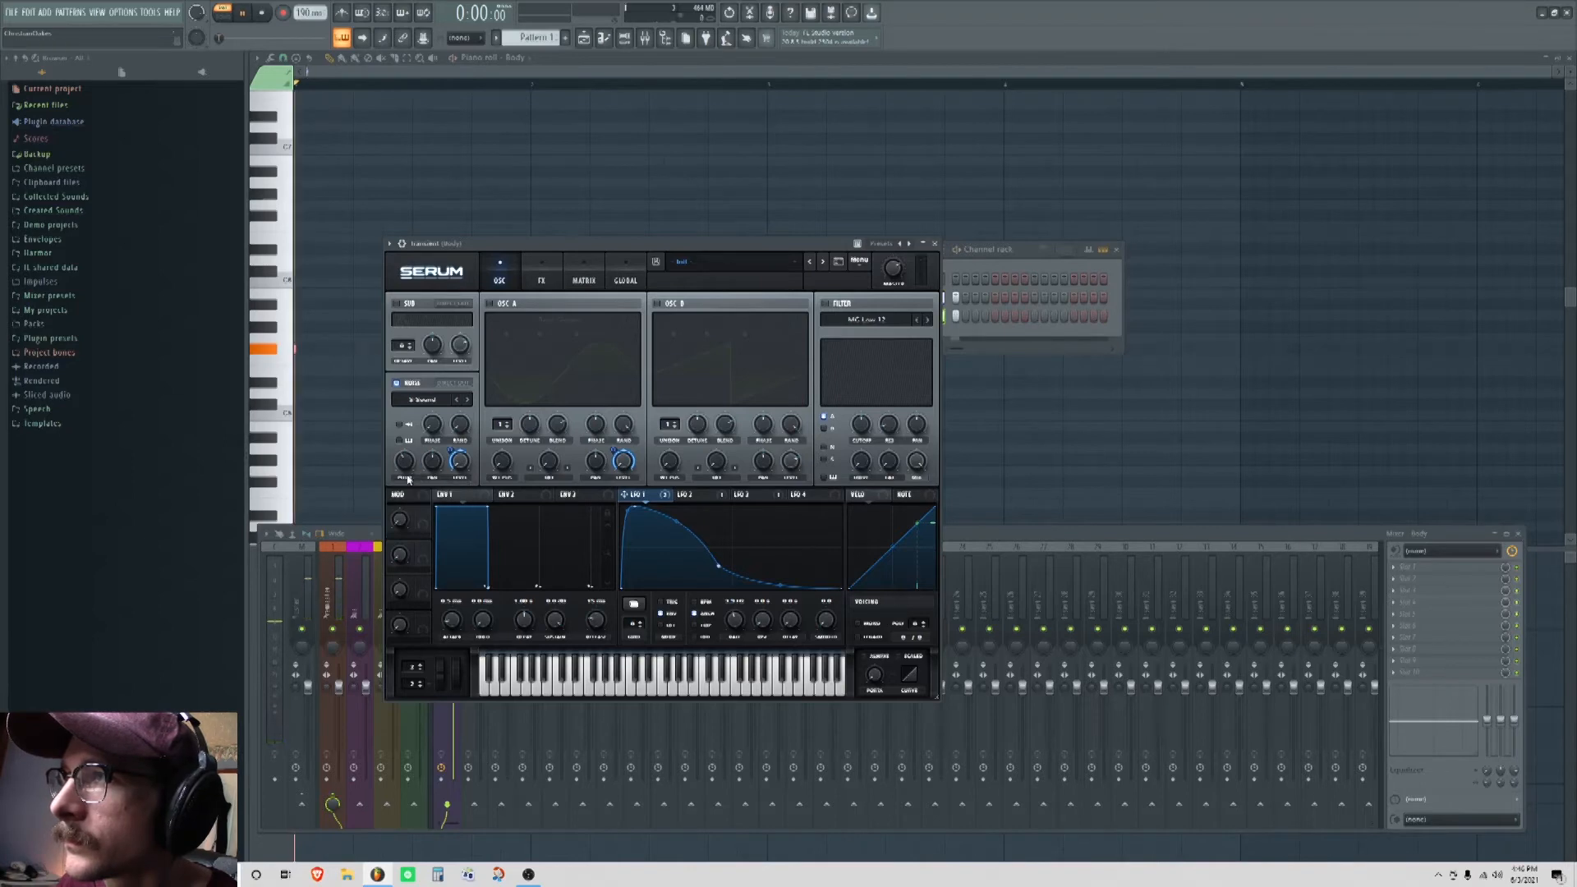
key("space")
key("space")
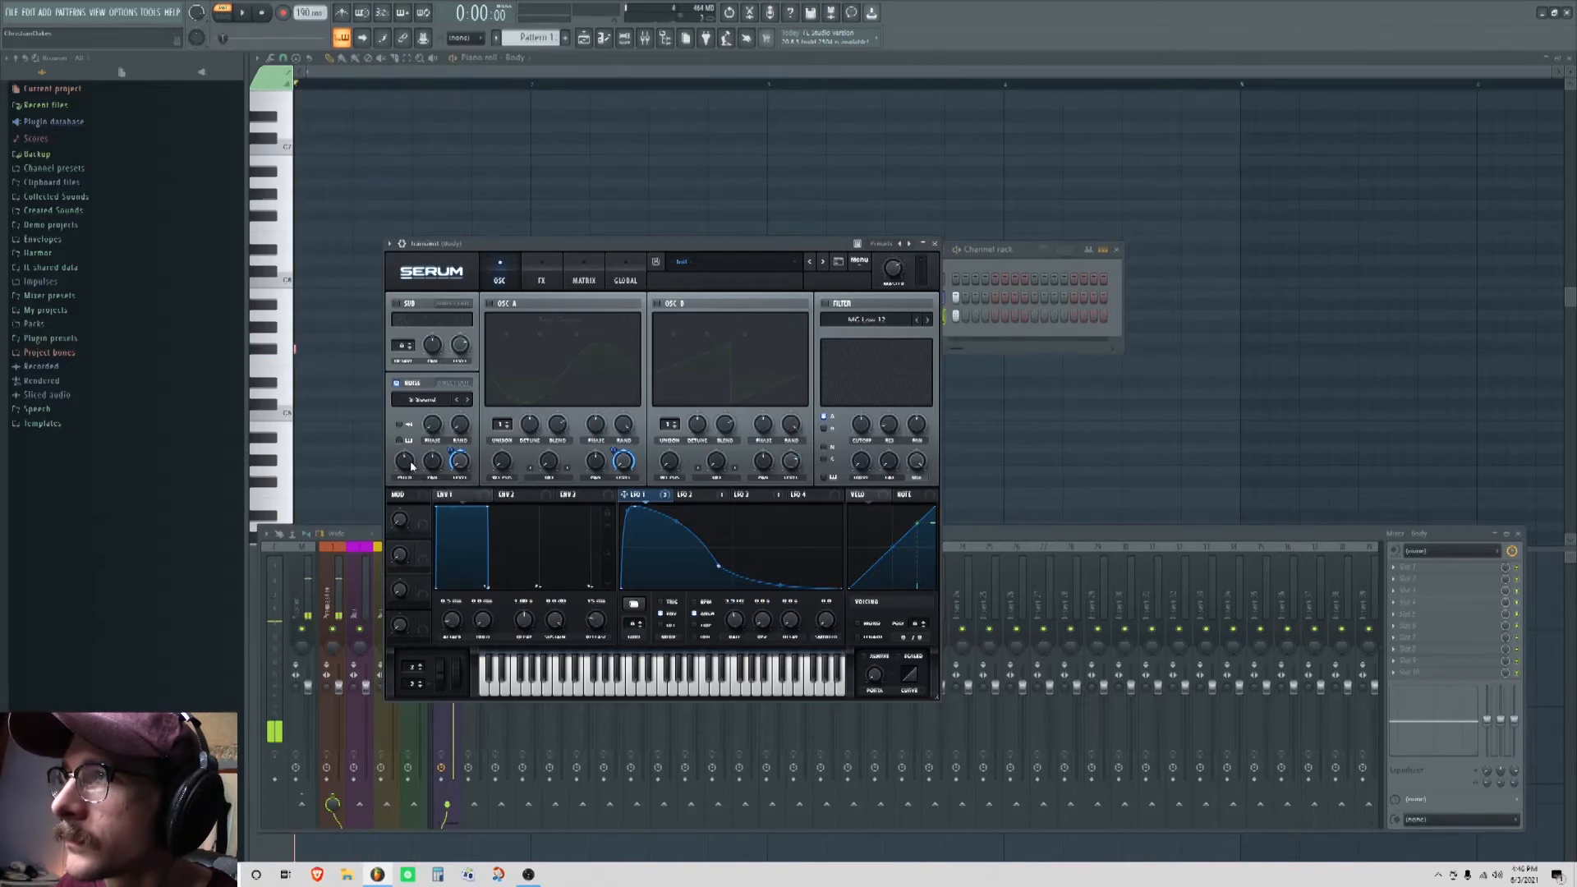
key("space")
key("space")
key("space")
left_click_drag(450, 449, 451, 454)
key("space")
key("space")
key("space")
key("space")
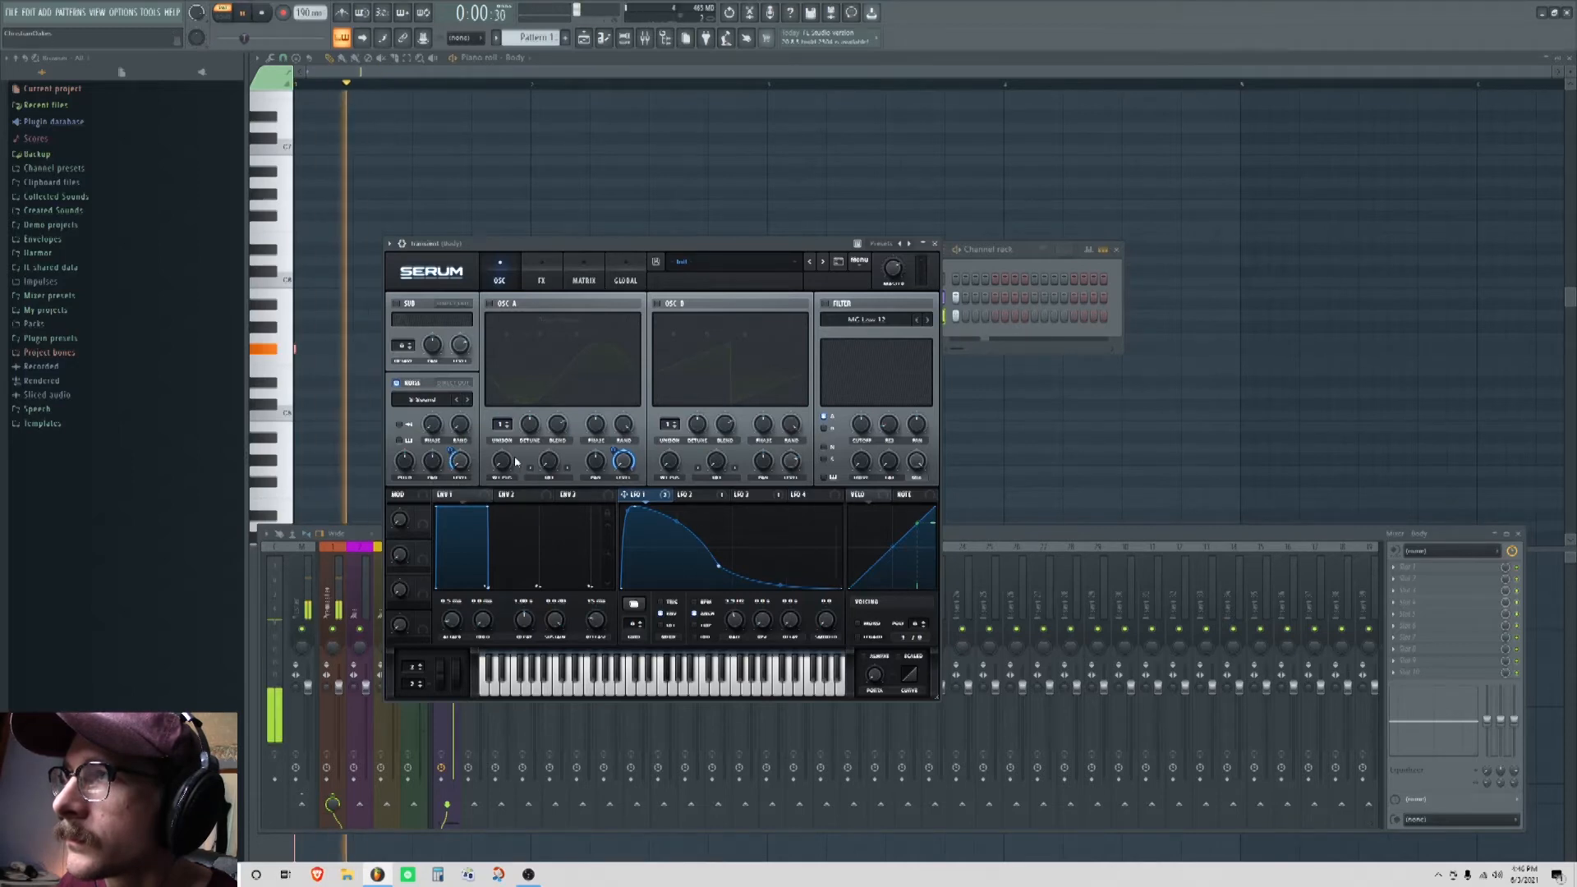
key("space")
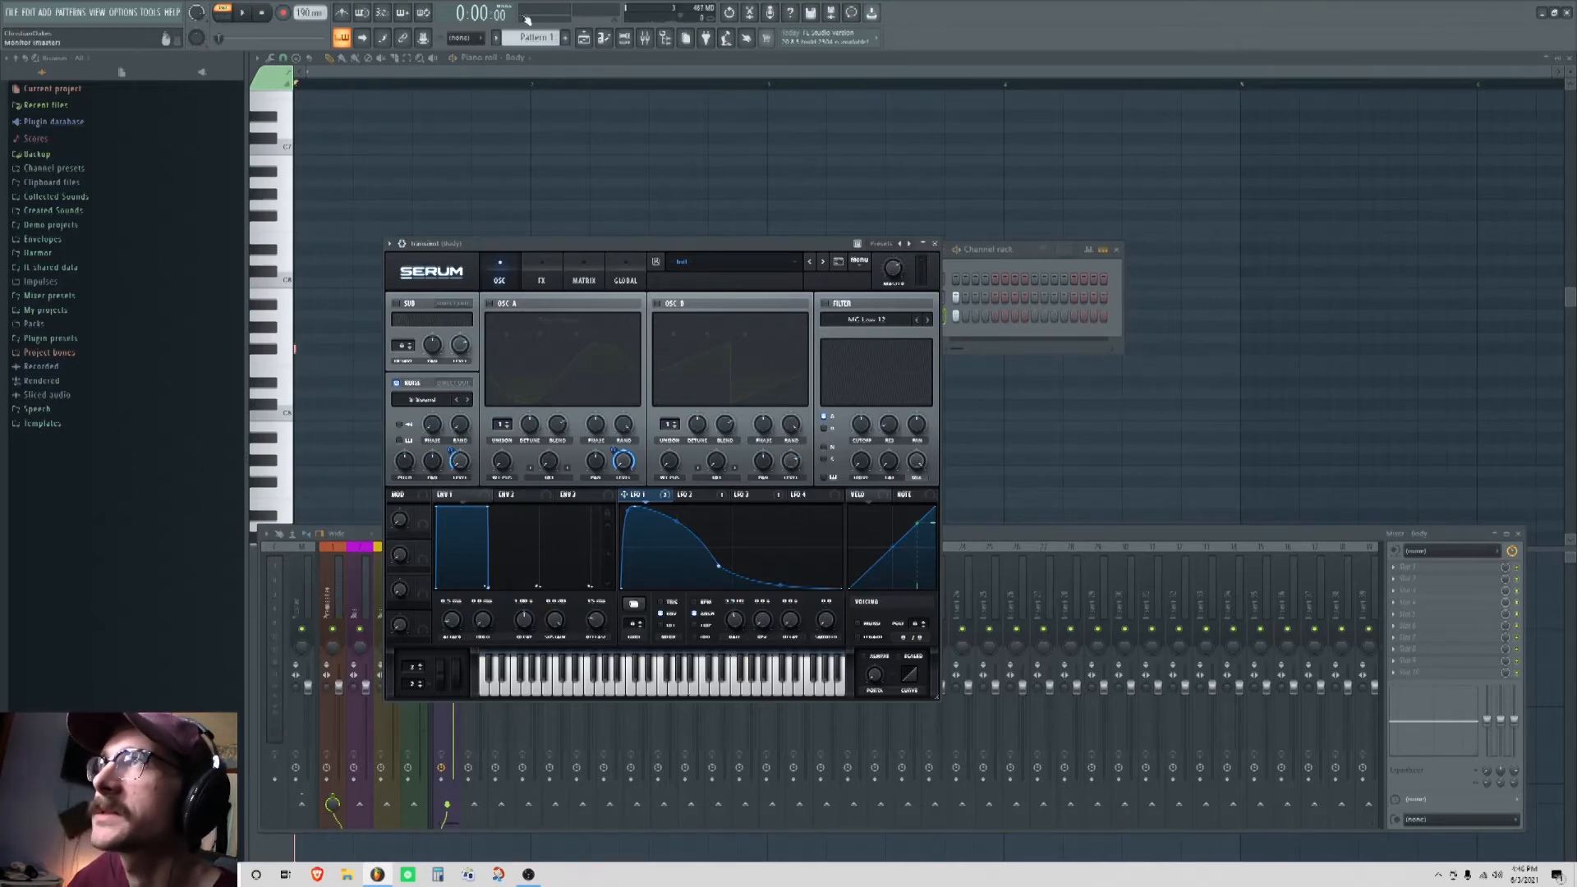
Step: Enable the Chorus effect in the Transient's Serum and place it before the Distortion in the effects chain
left_click(544, 276)
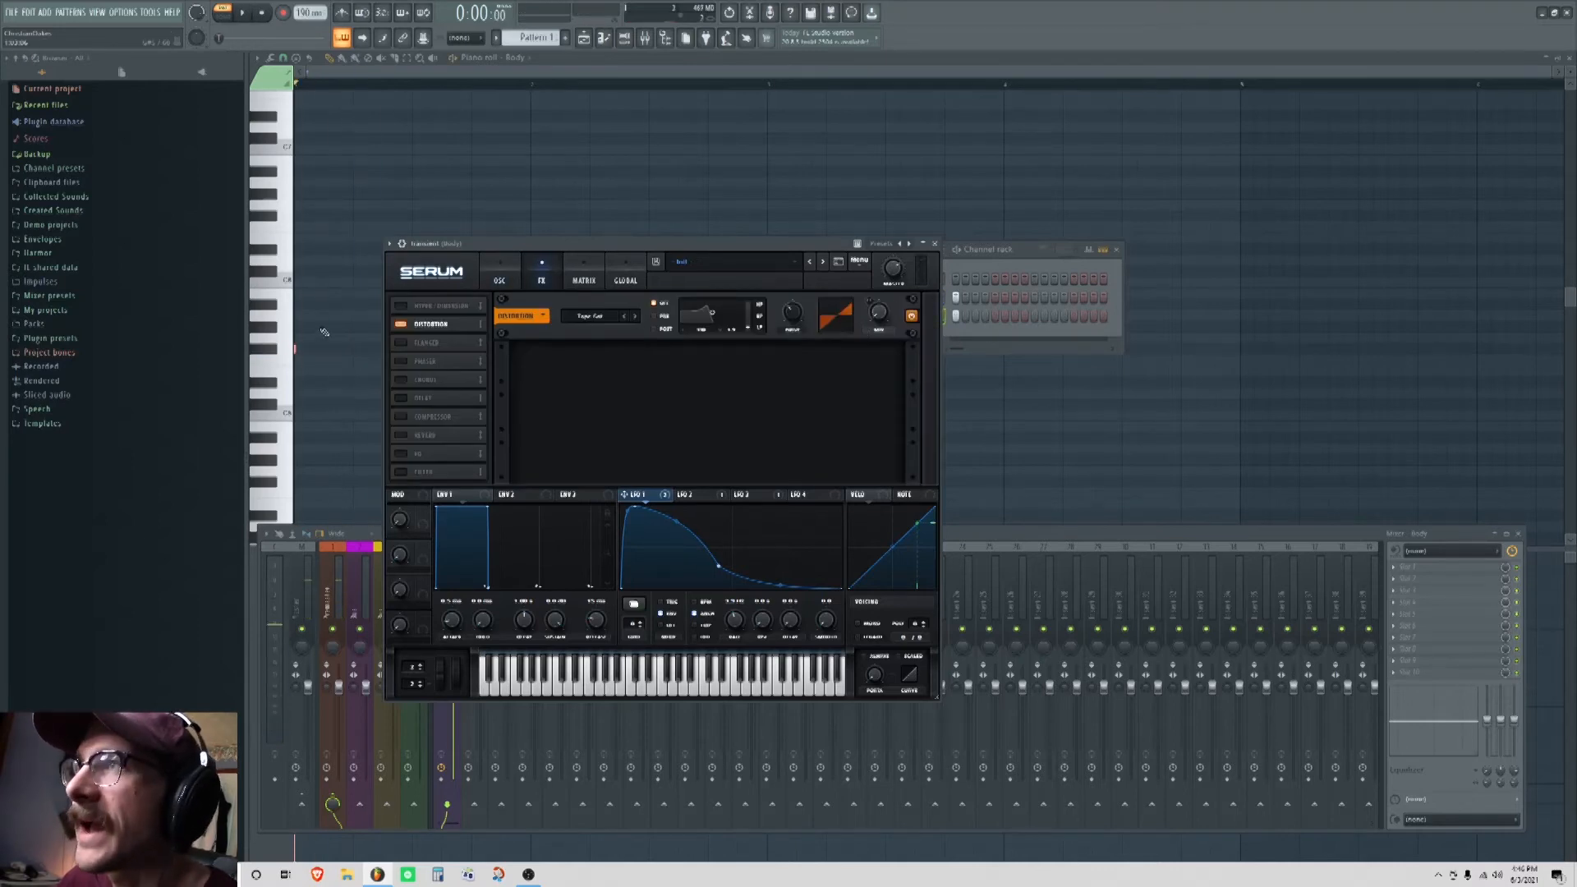
left_click(401, 380)
left_click_drag(440, 300, 438, 302)
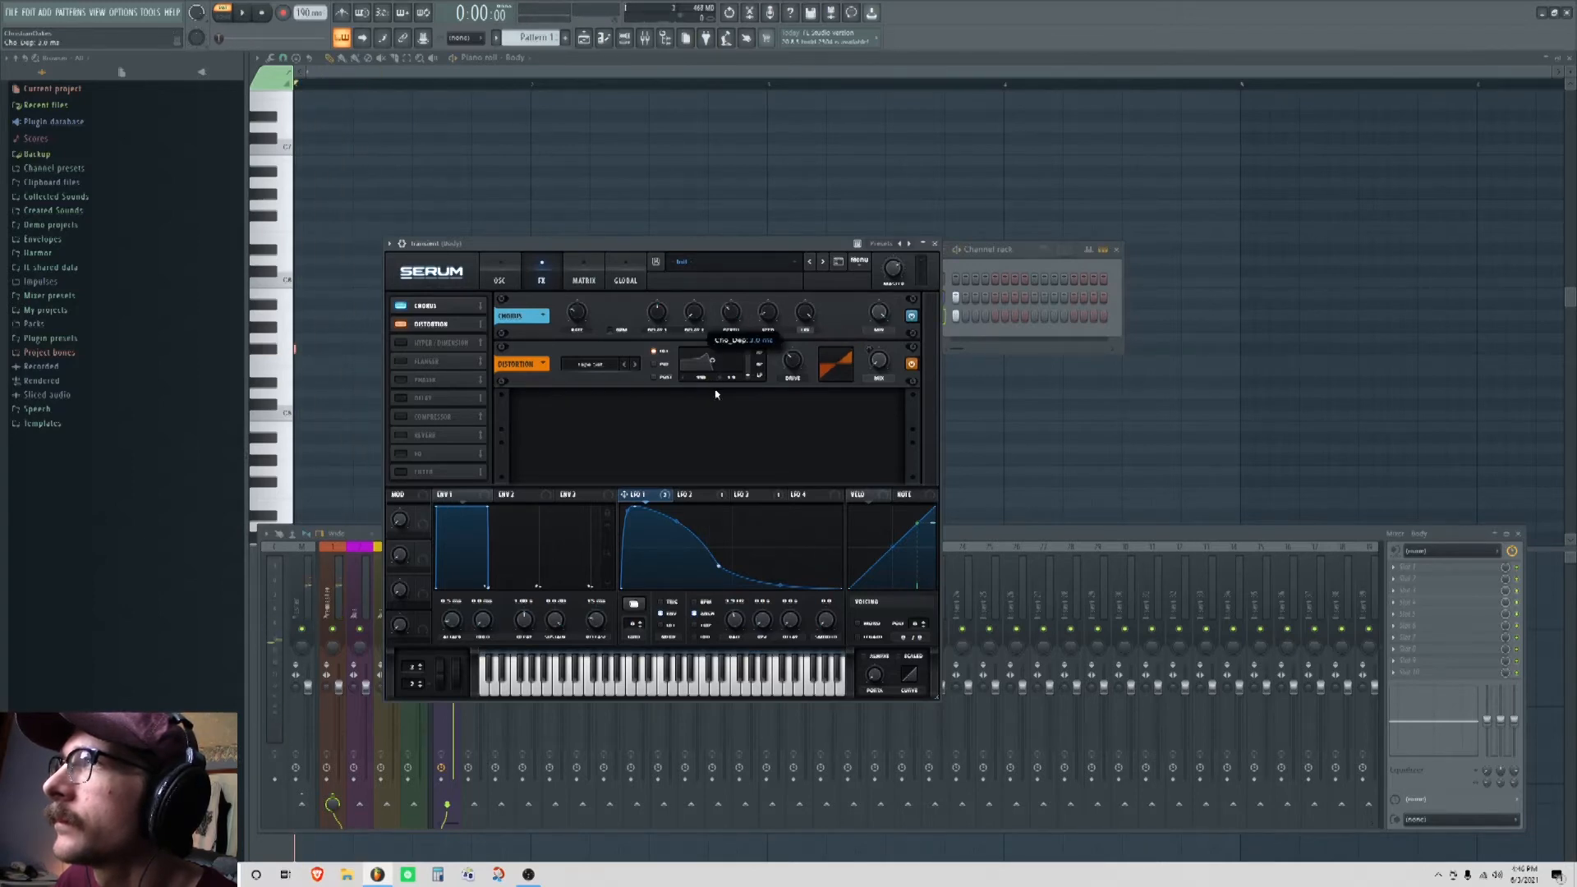
Step: Adjust the chorus wet mix and steepen LFO 1's decay curve while auditioning
key("space")
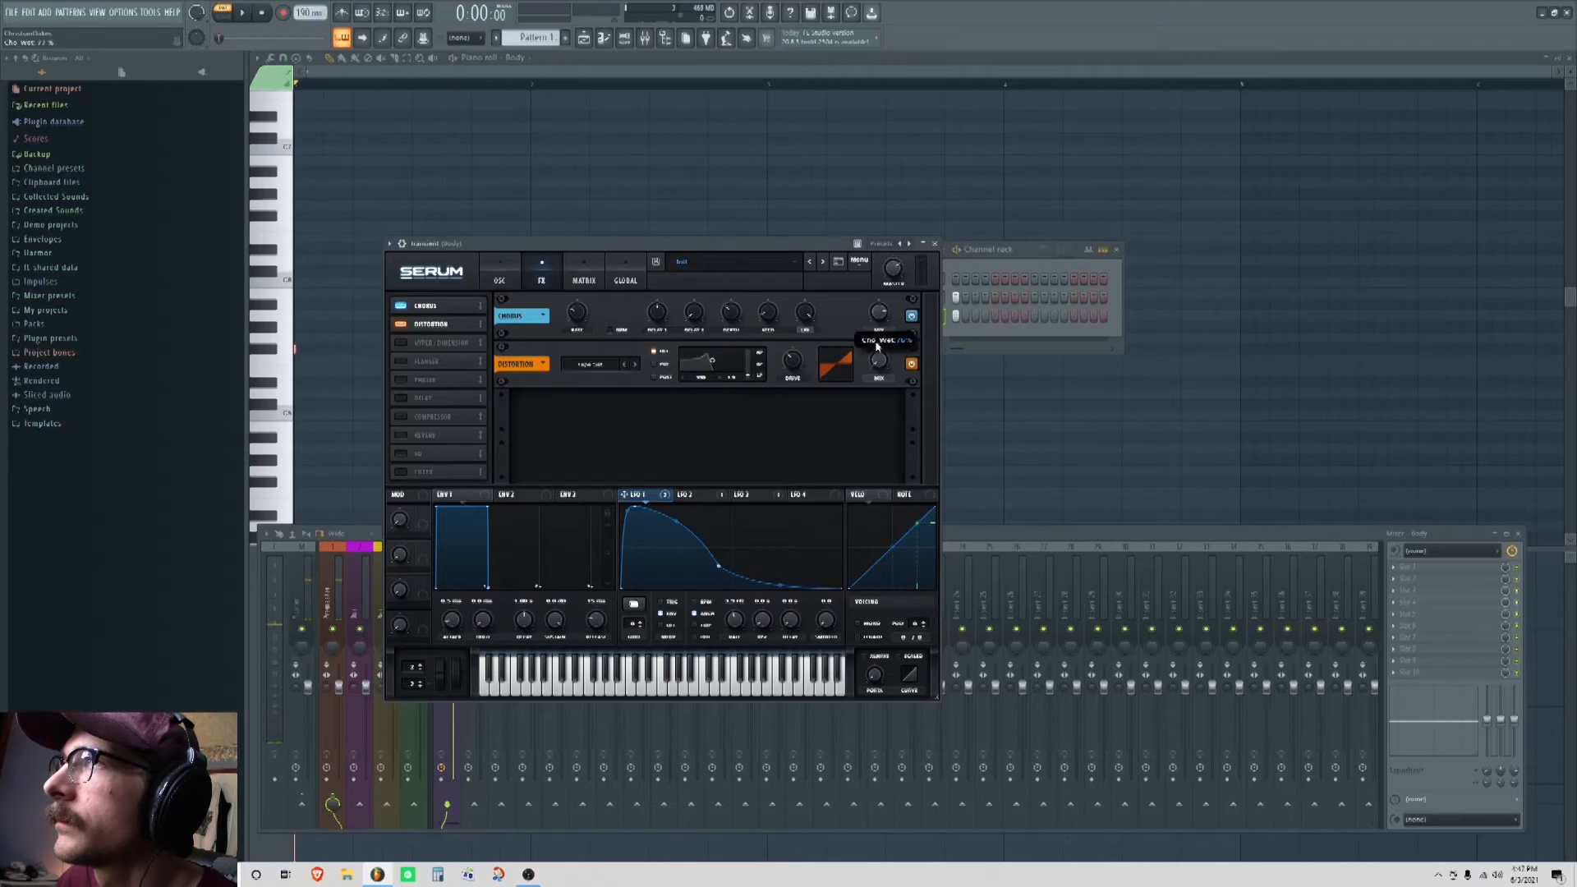
key("space")
left_click_drag(871, 369, 871, 401)
key("space")
key("space")
key("space")
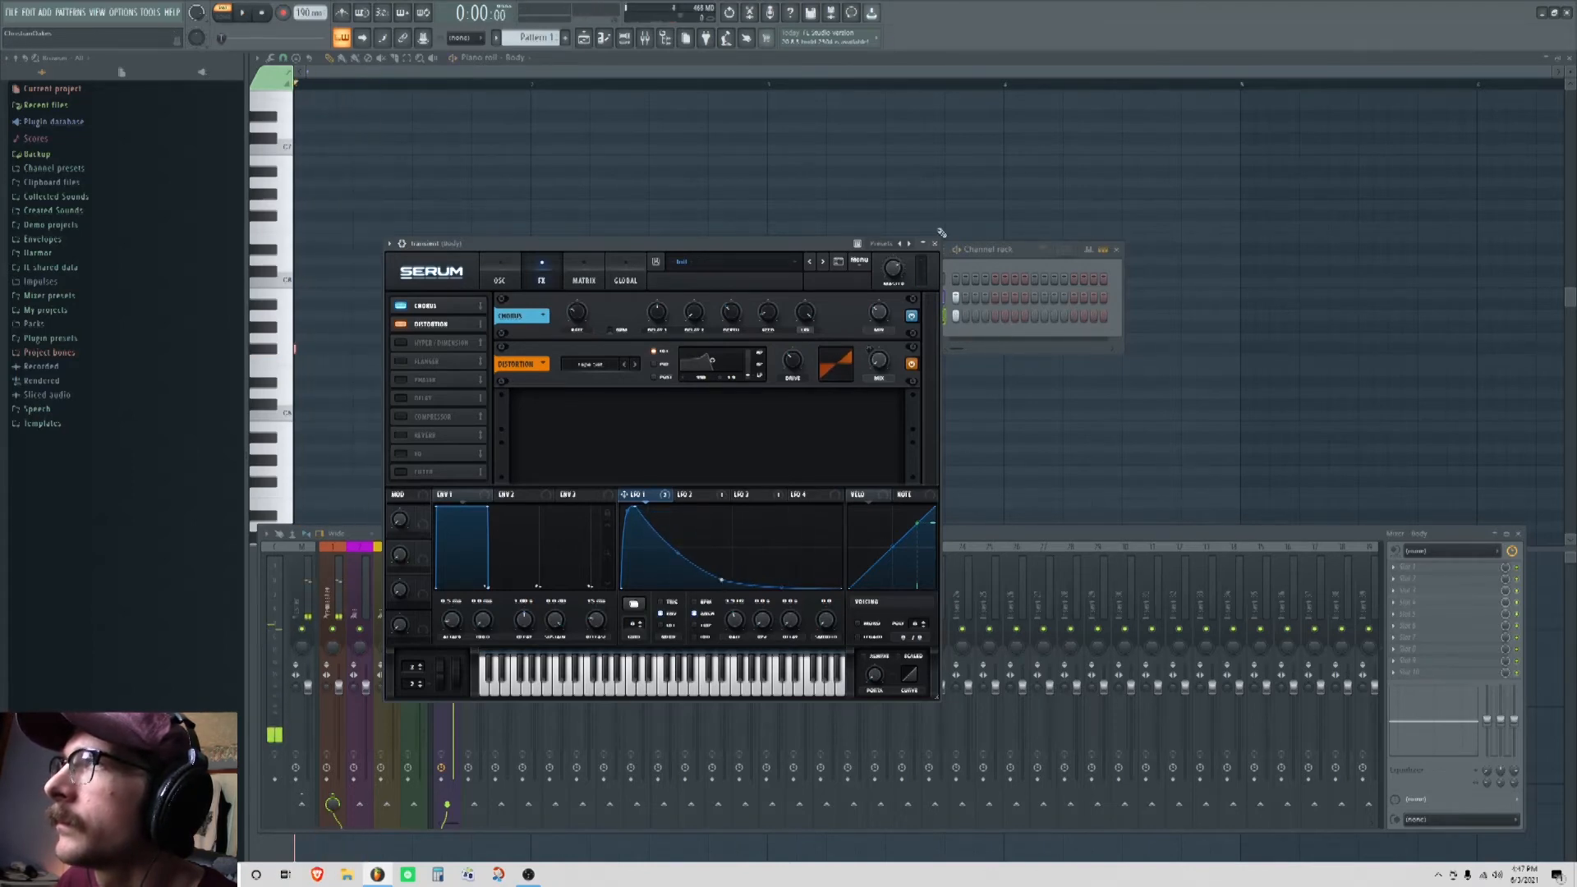
Step: Show the Transient channel's wrapper settings and route the channel to mixer track 6
left_click(1140, 542)
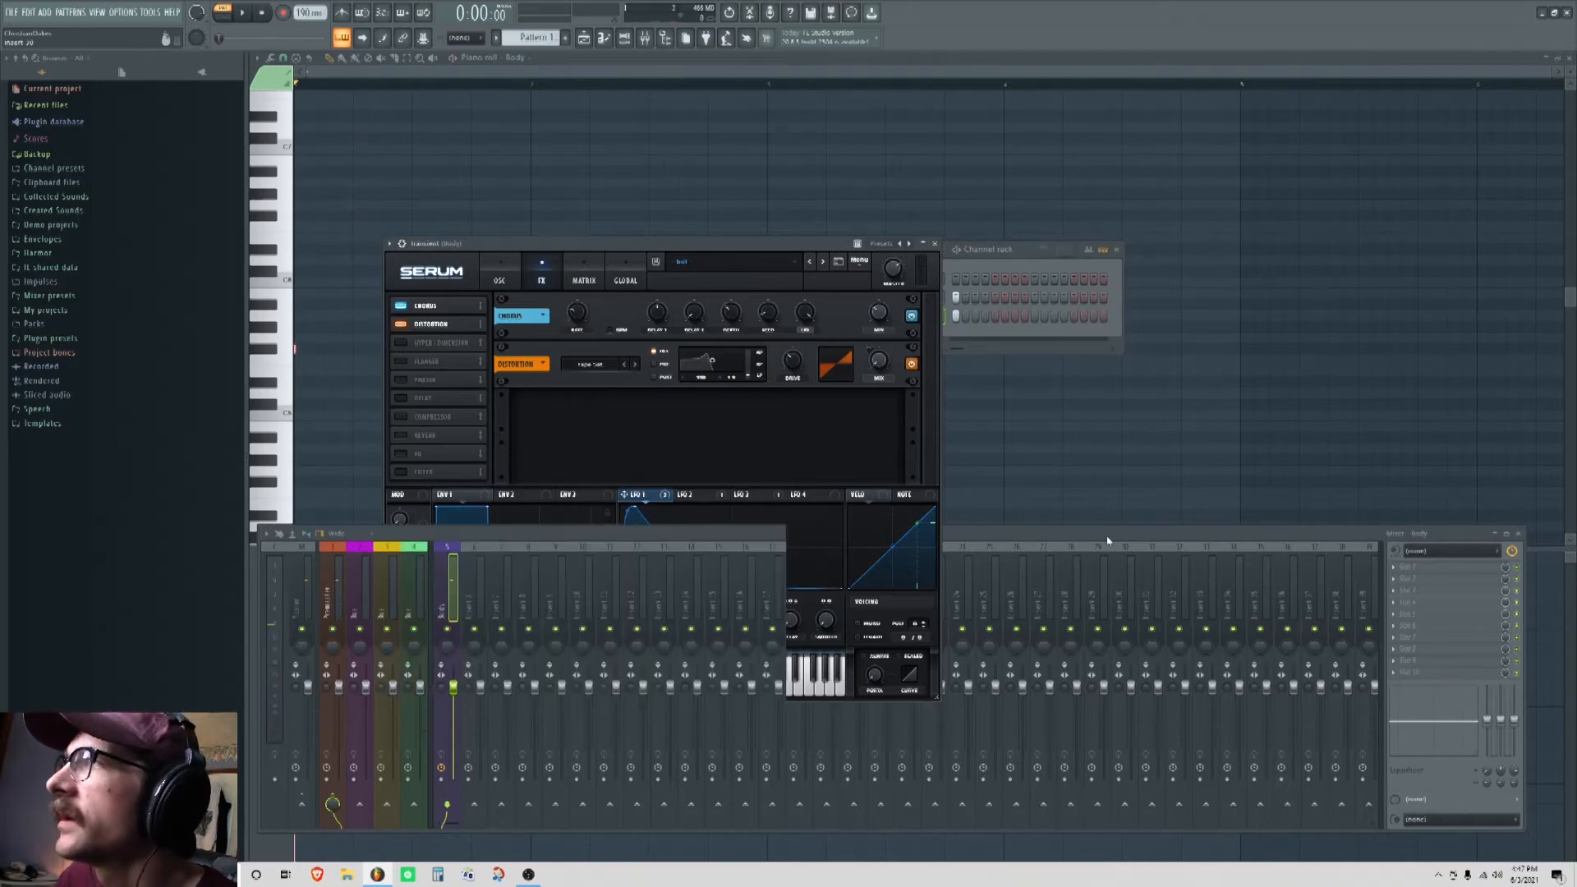
left_click(976, 269)
left_click(911, 317)
left_click(916, 321)
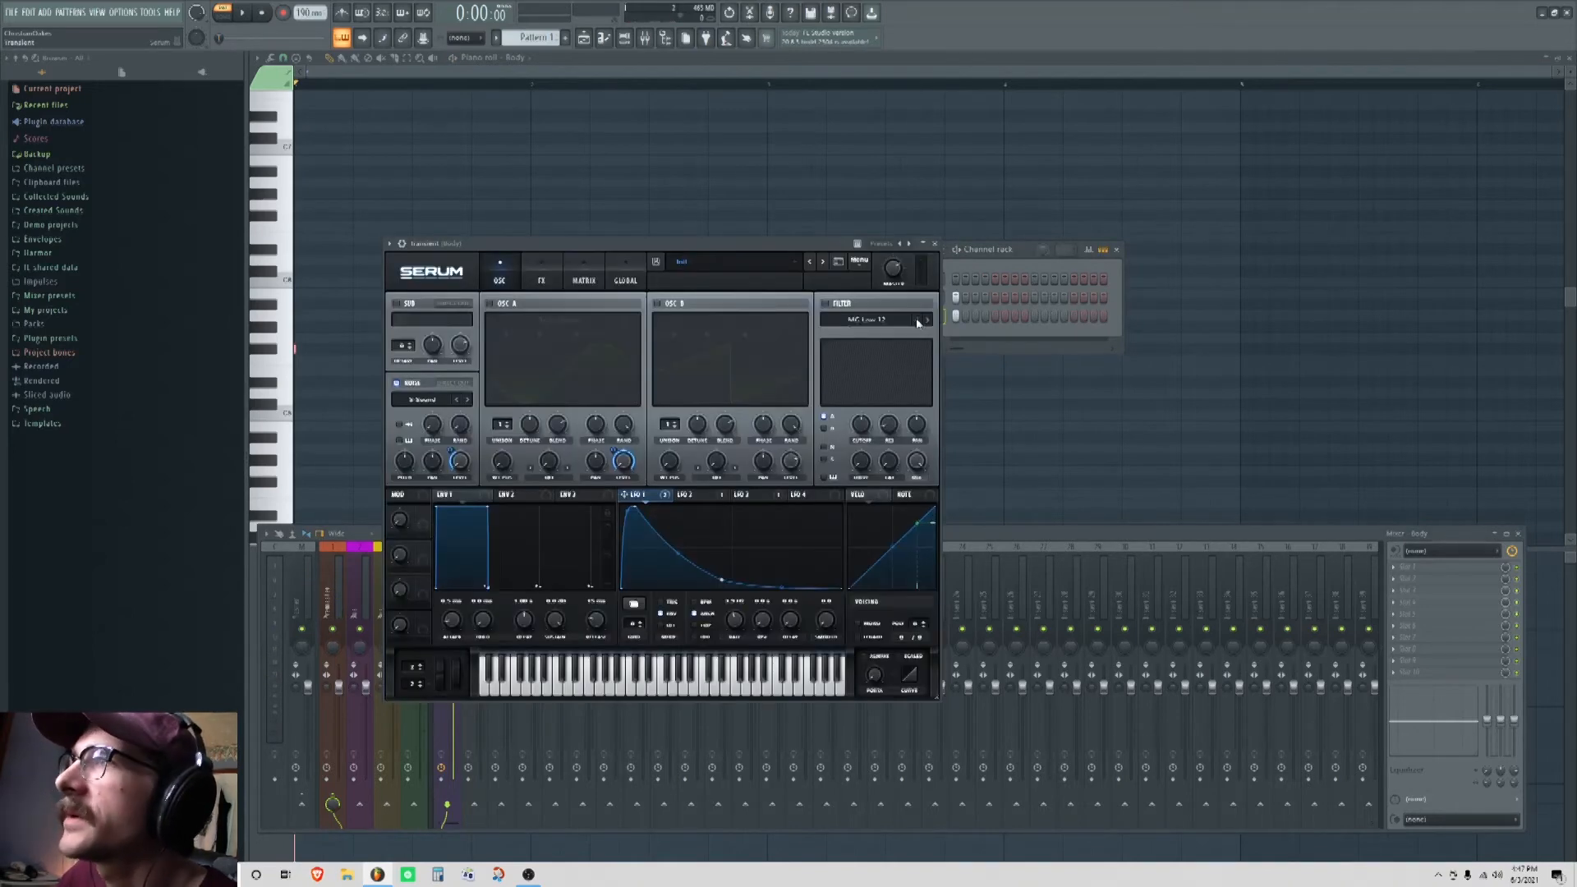
left_click(927, 277)
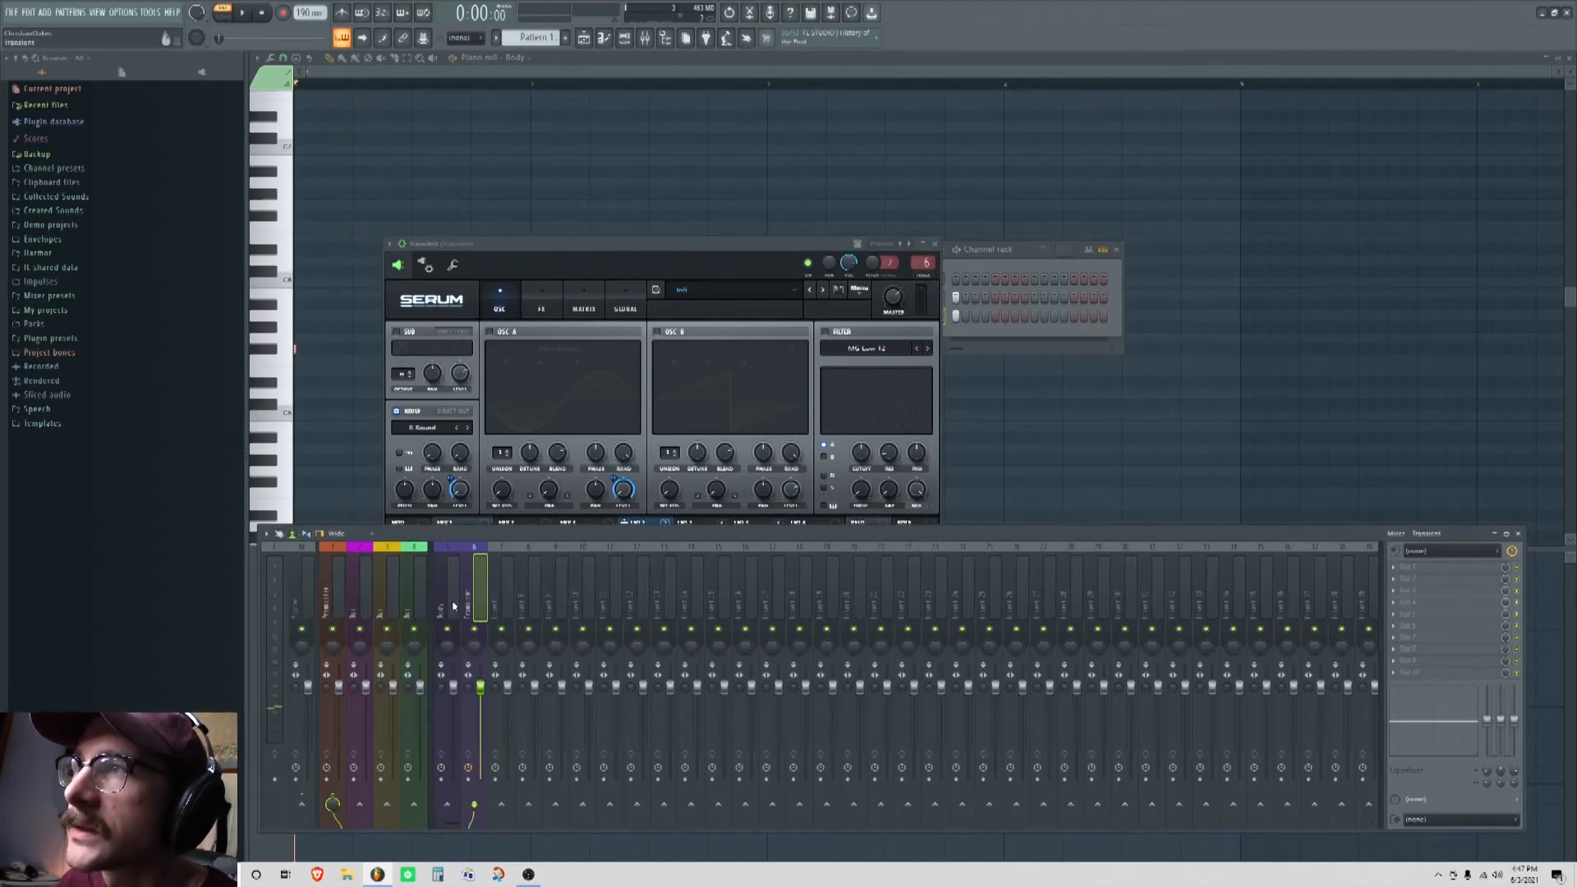
Step: Maximize the mixer and audition the Transient layer with the Body track muted
left_click(1508, 535)
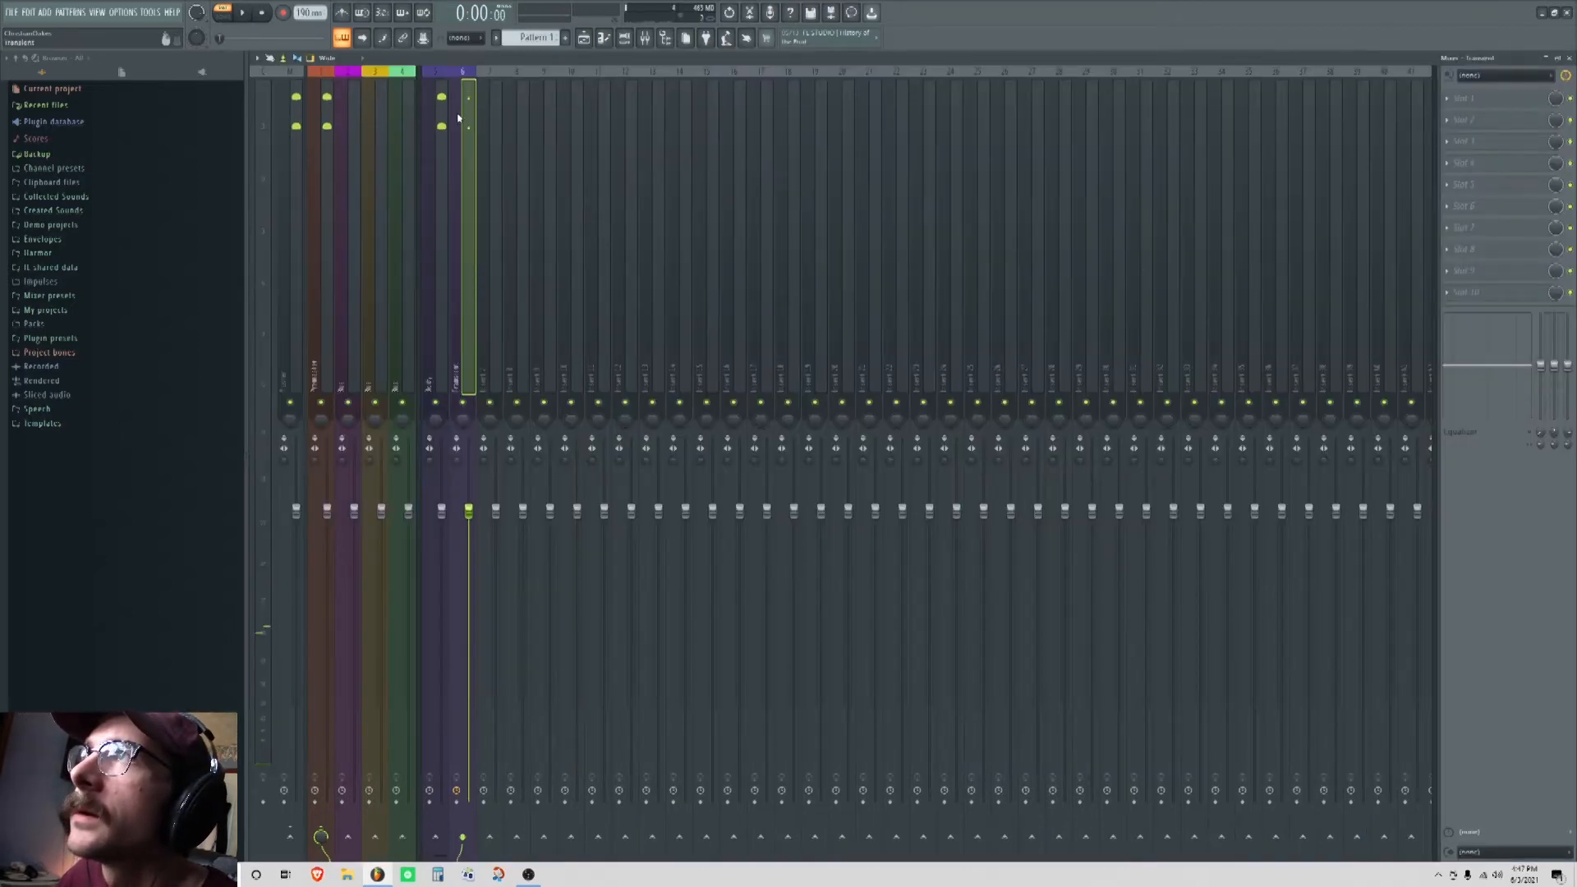
key("space")
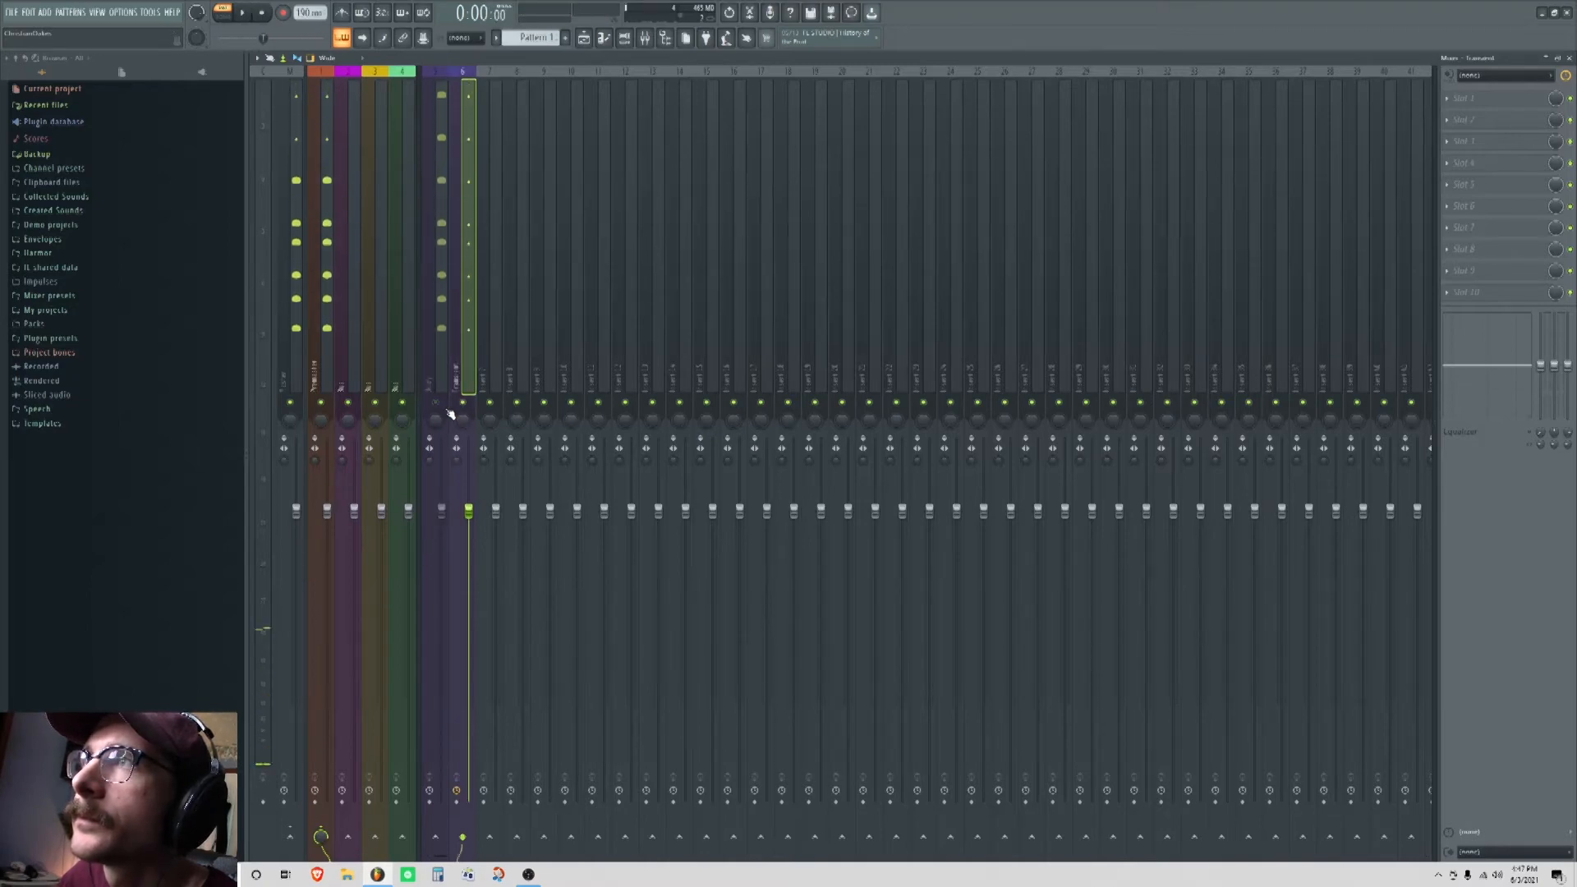
Step: Audition the Body and Transient layers together and return the maximized mixer to a smaller window
key("space")
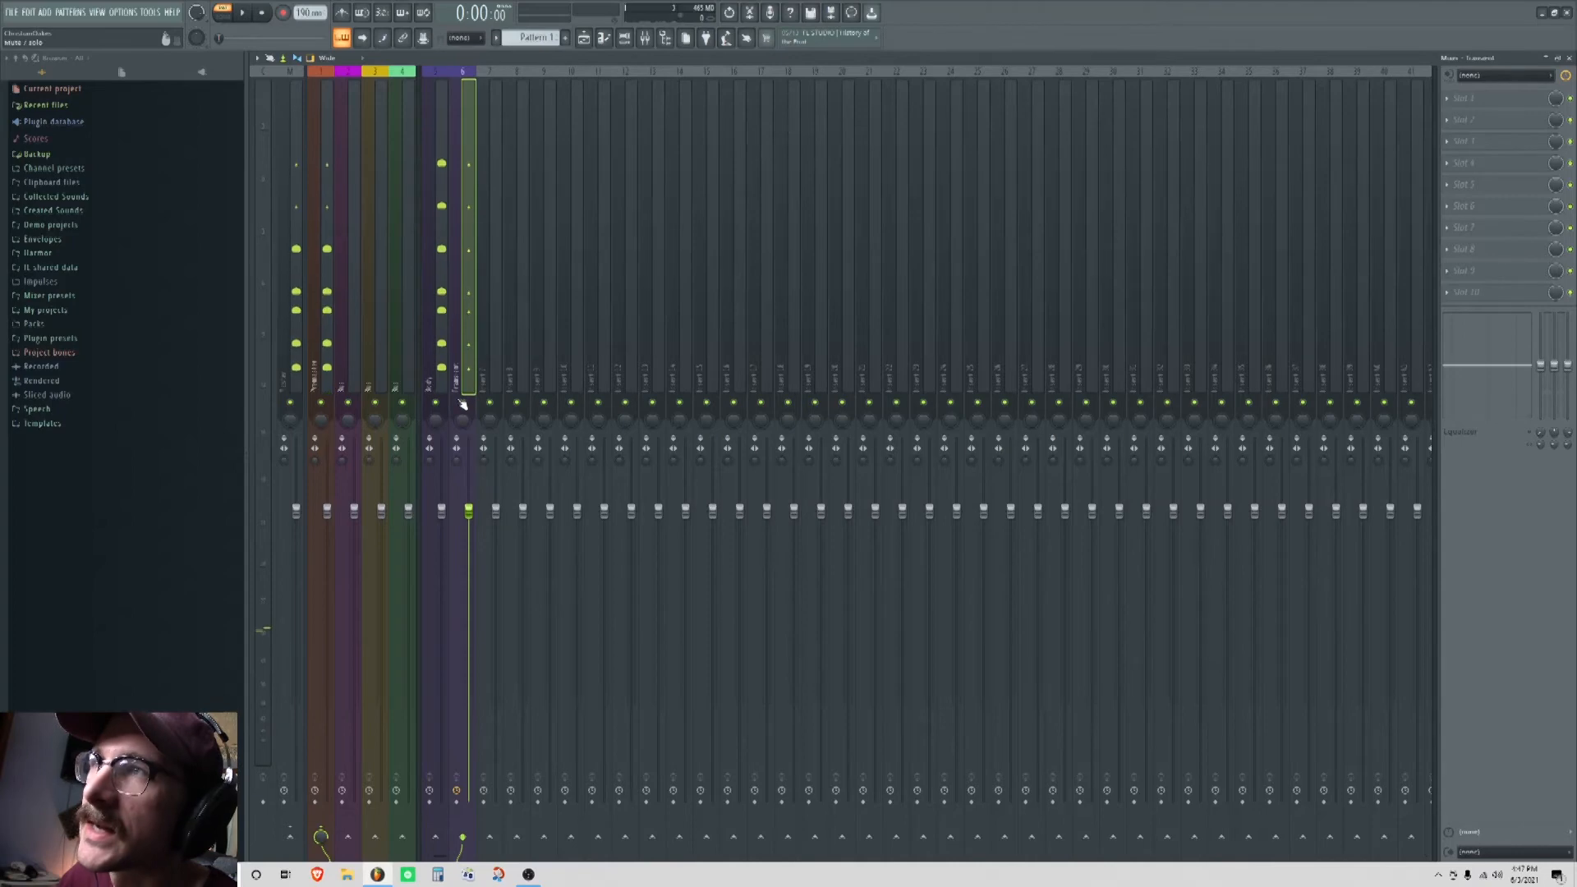
key("space")
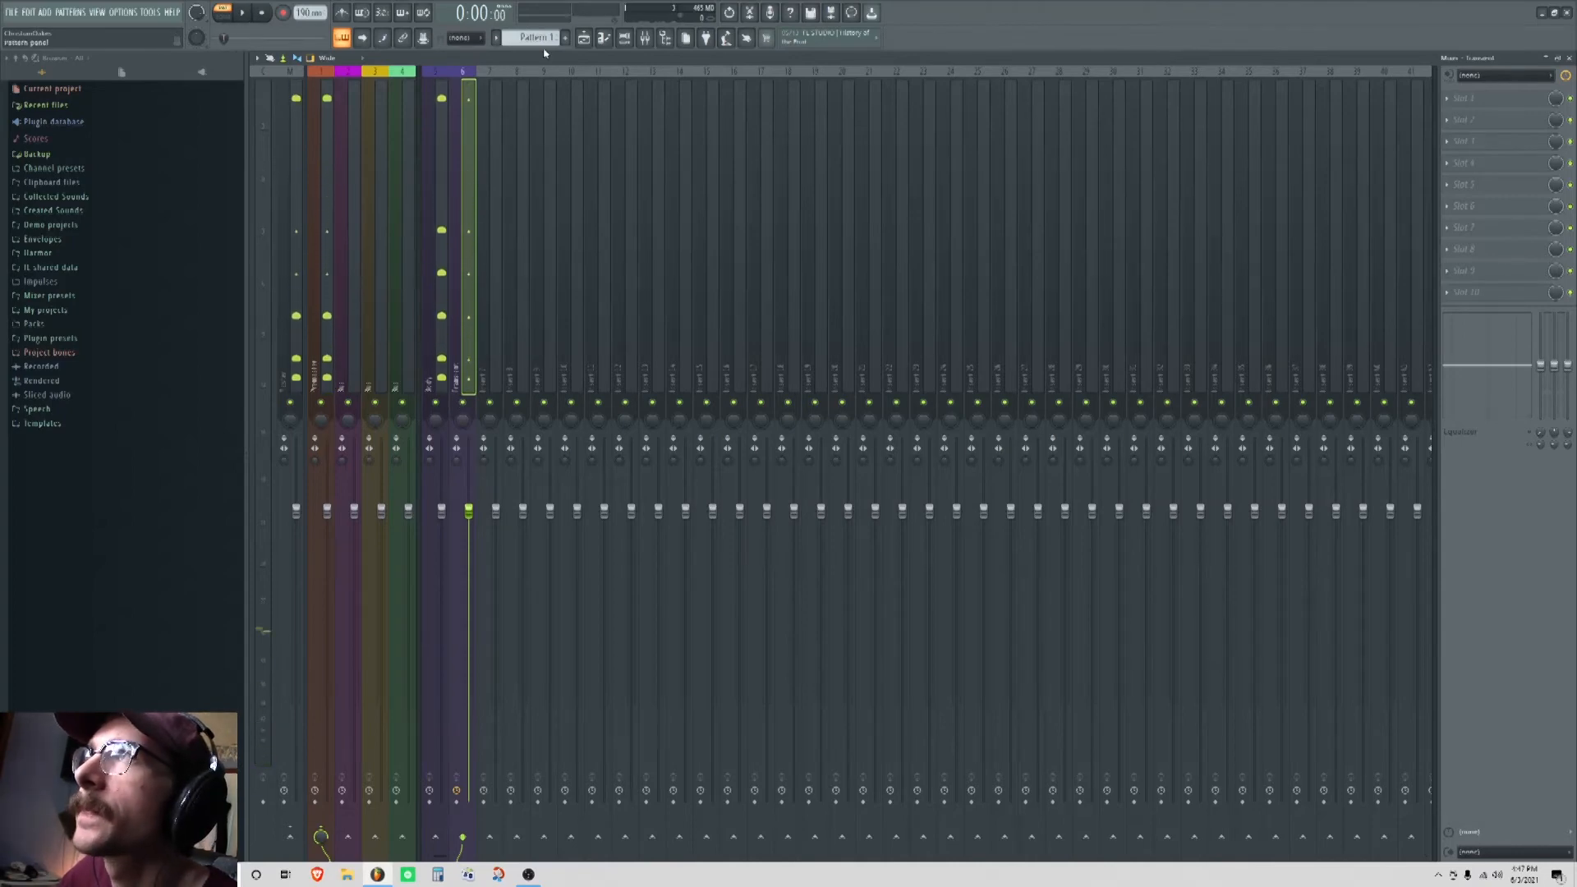
key("space")
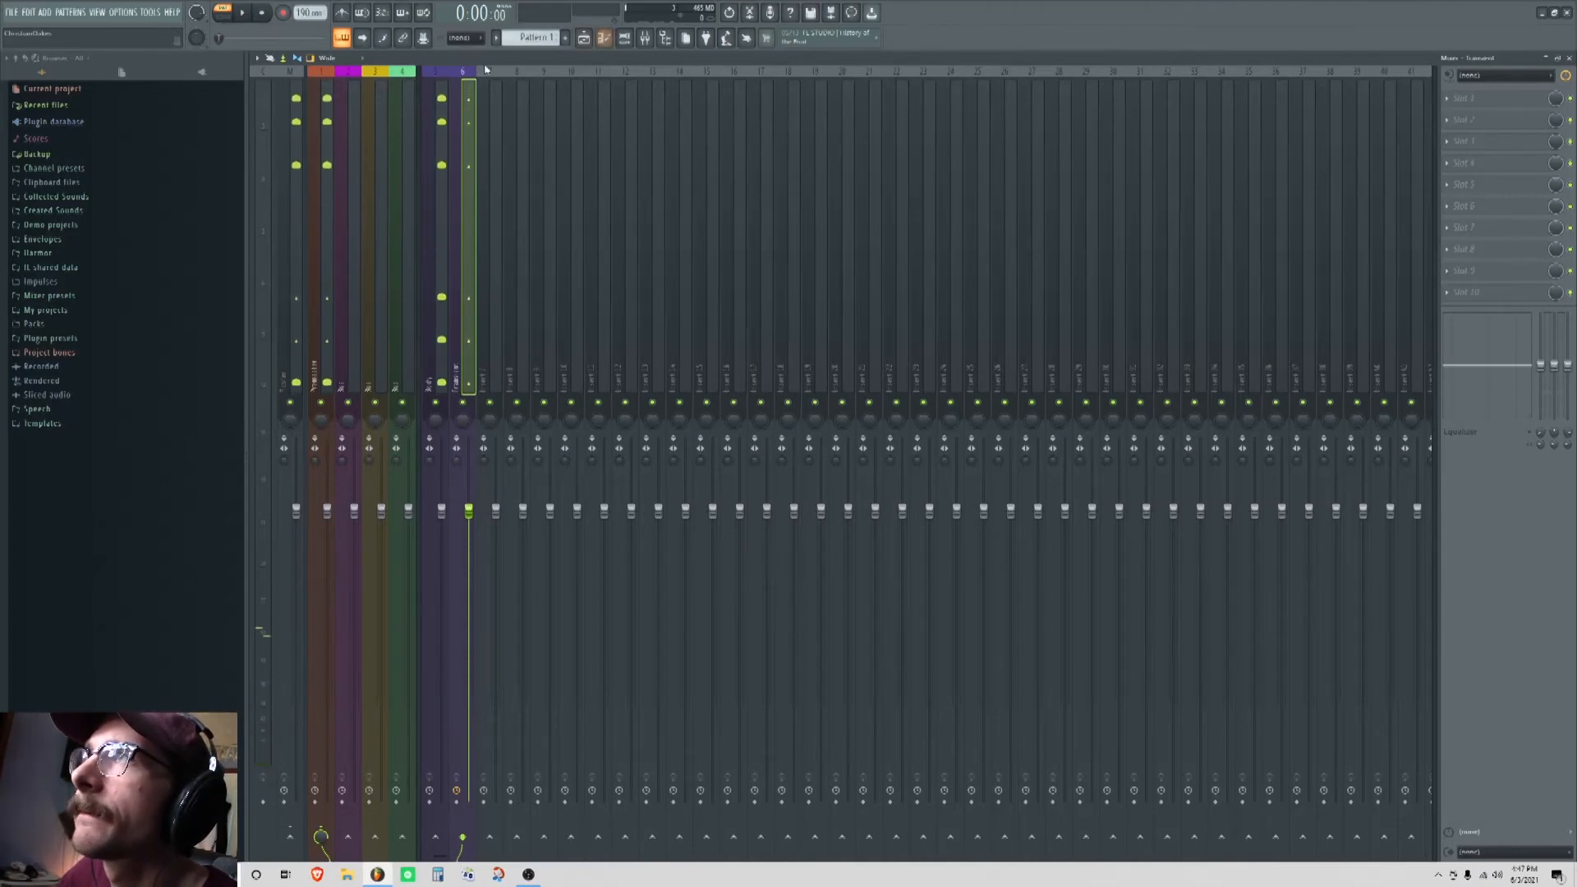
left_click(1557, 59)
left_click_drag(689, 533, 759, 245)
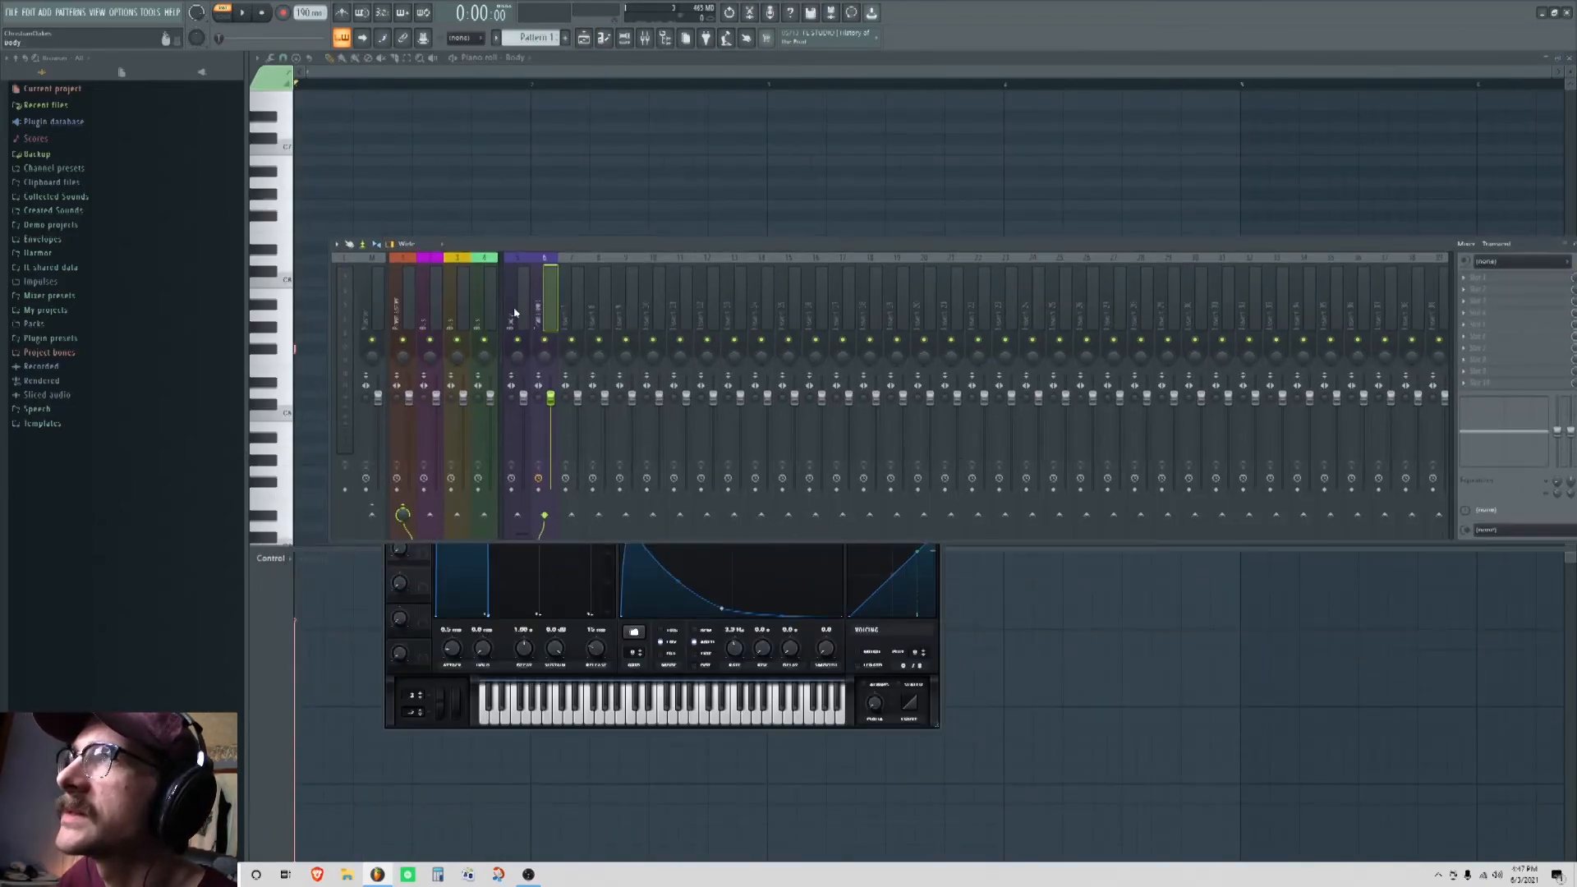
Step: Load Fruity Limiter on the Transient track and lower its compressor threshold while auditioning
left_click(1471, 277)
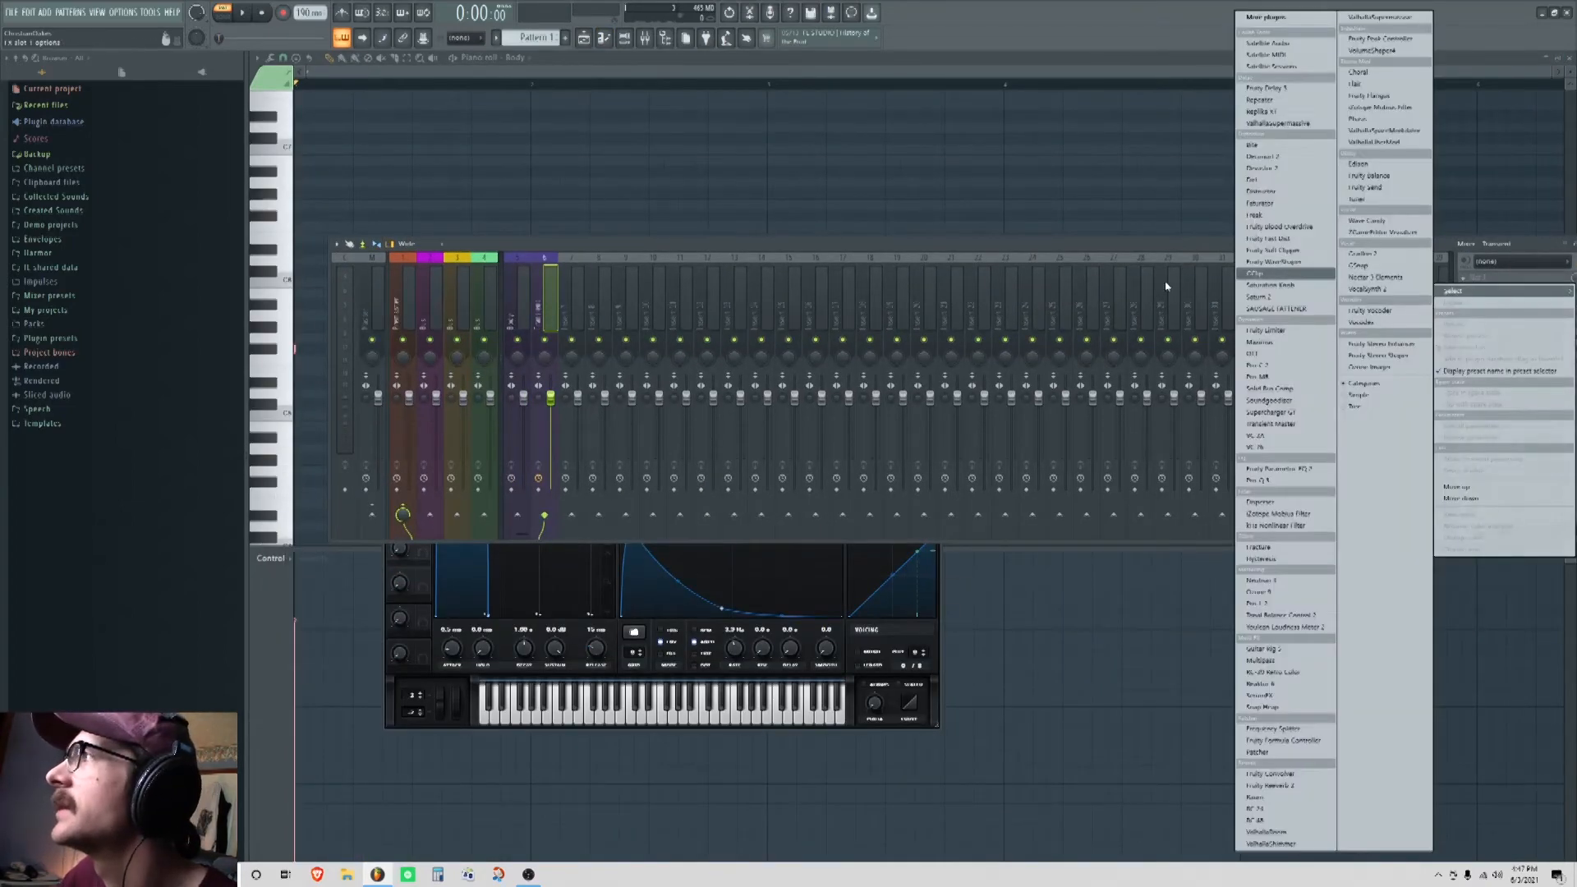
left_click(1269, 331)
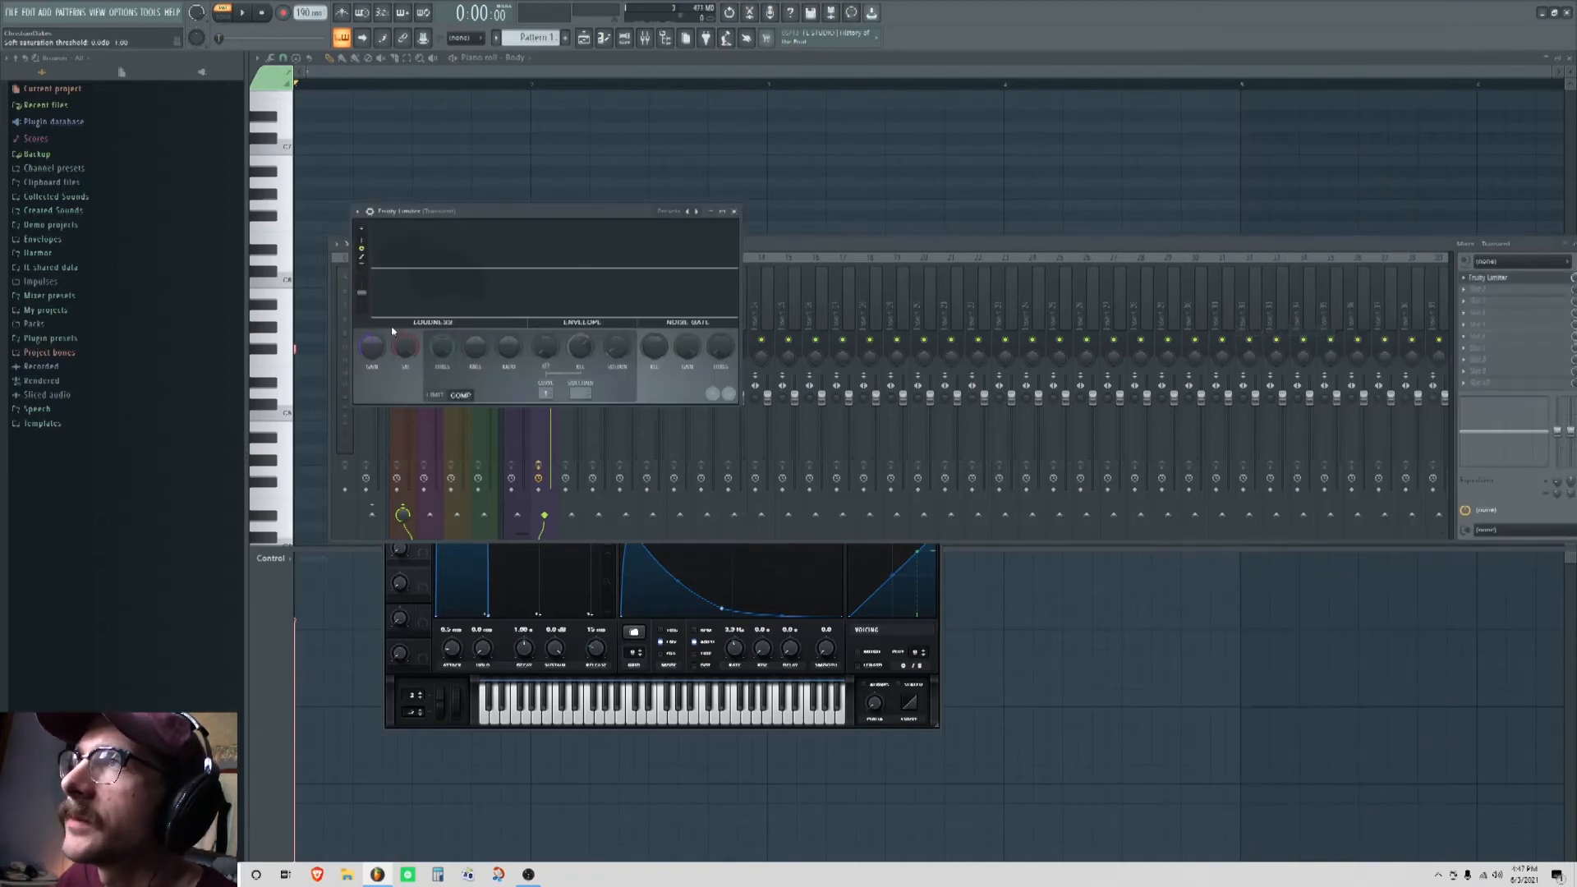
key("space")
key("space")
key("space")
key("space")
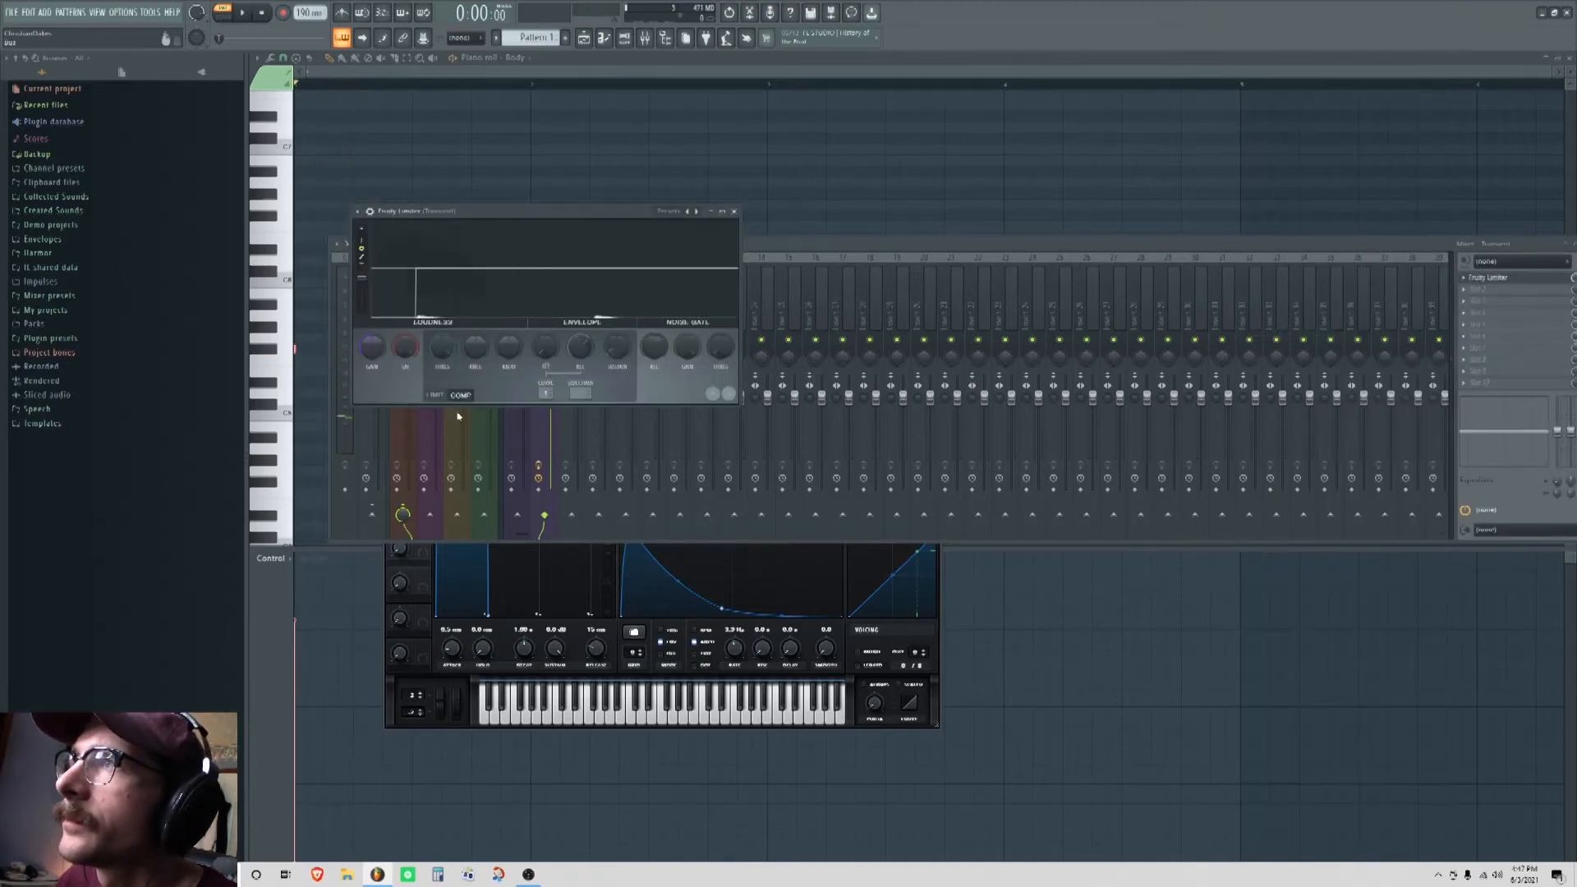
left_click_drag(442, 346, 441, 376)
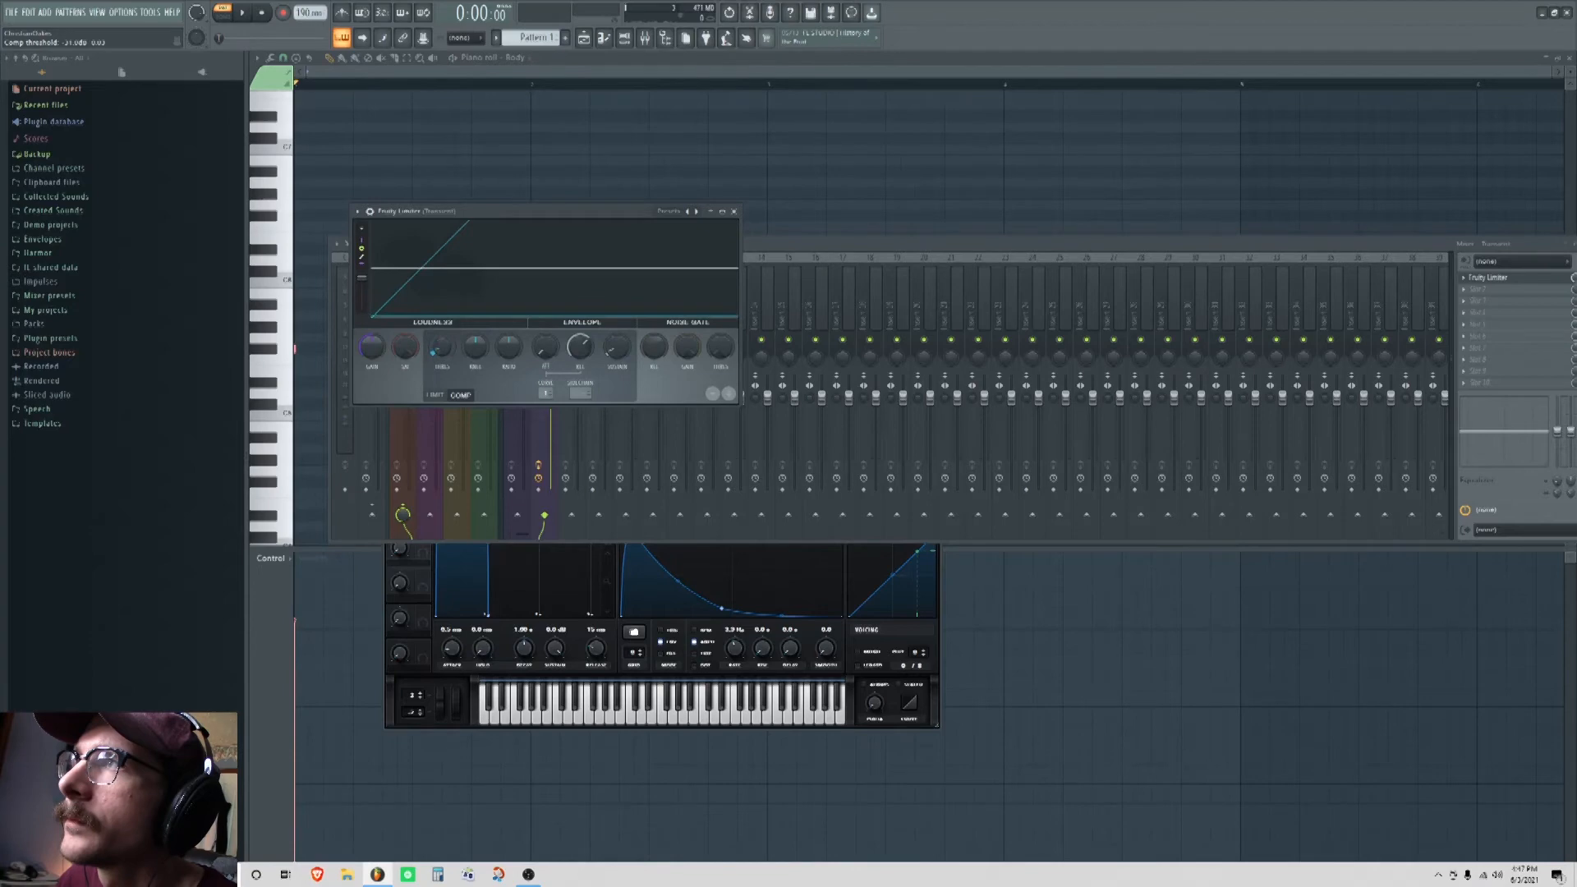
Step: Lower the compressor ratio in the Transient track's Fruity Limiter while repeatedly auditioning the sound
key("space")
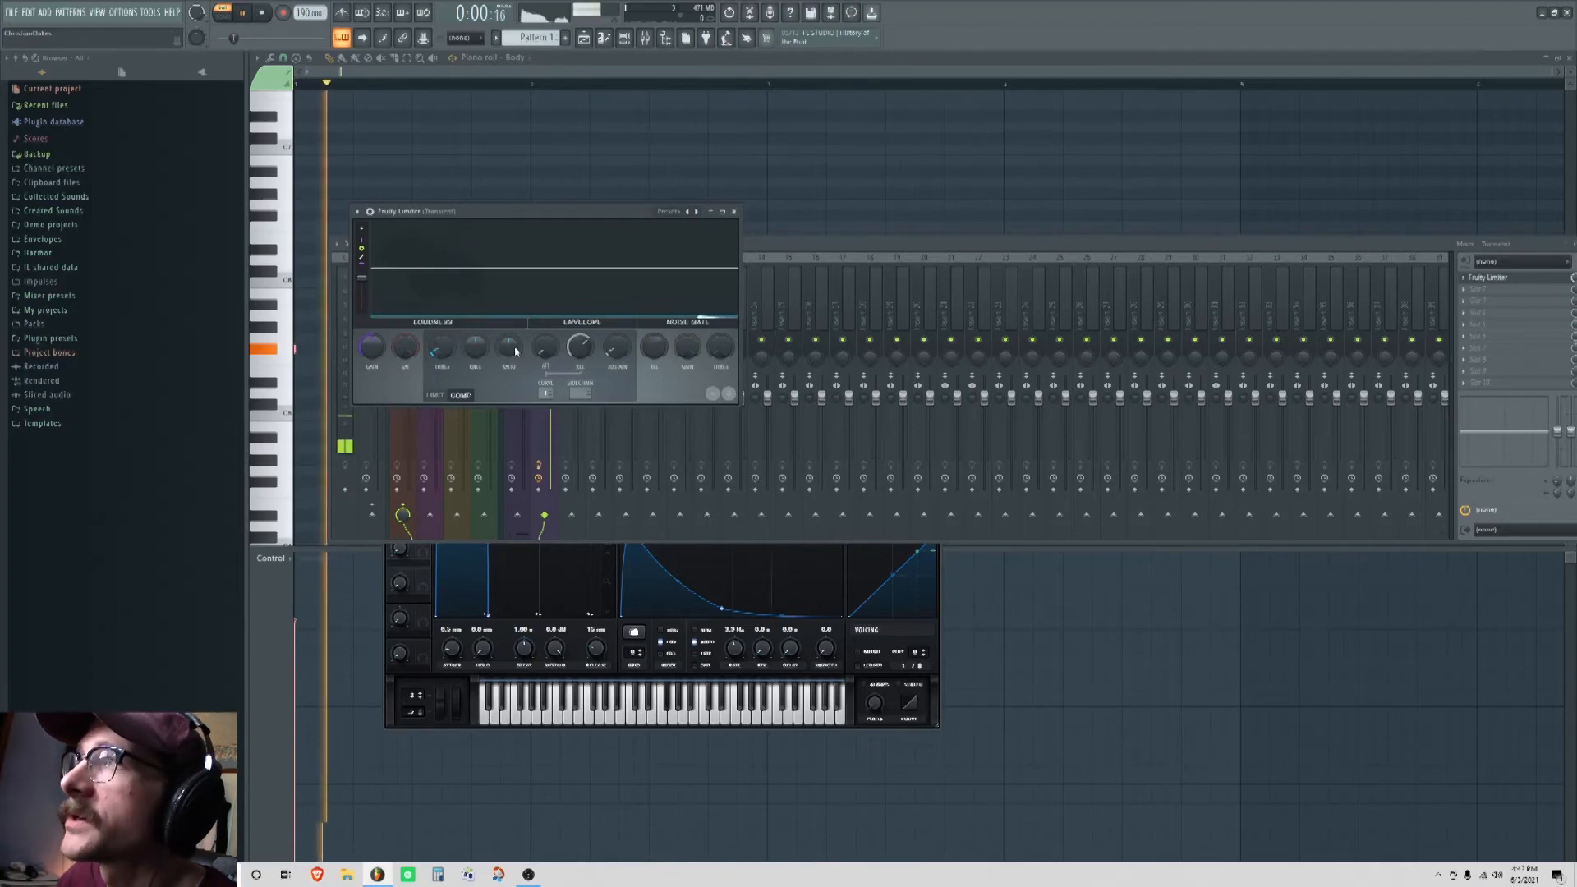
key("space")
key("space")
left_click_drag(508, 348, 508, 357)
key("space")
key("space")
key("space")
key("space")
key("space")
key("space")
key("space")
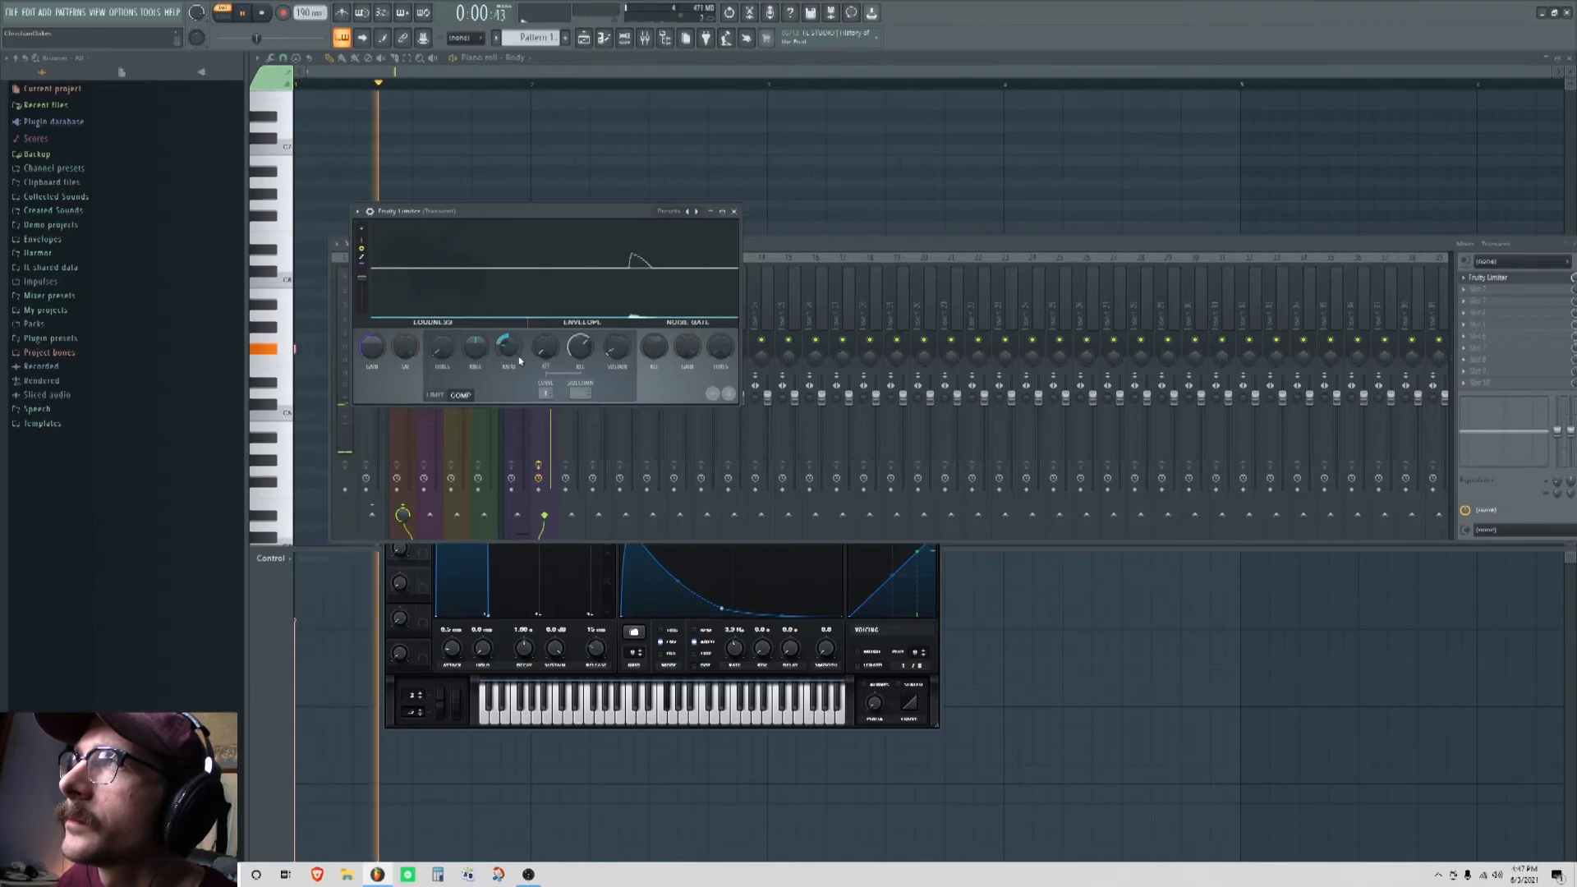
key("space")
key("space")
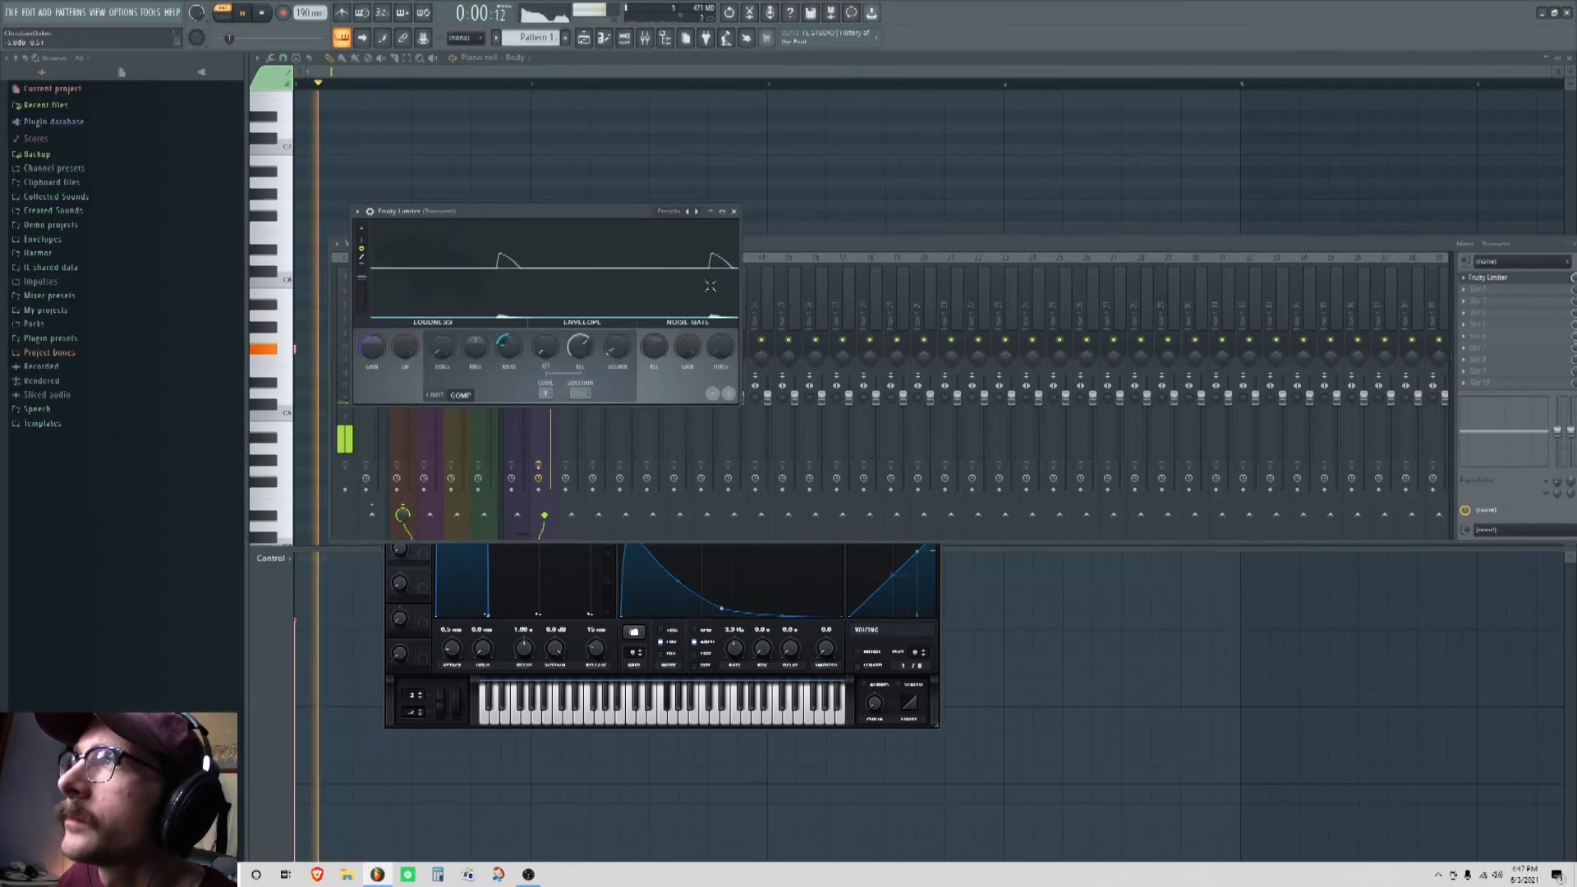
Step: Adjust the release of the Transient track's compressor and audition the result
key("space")
key("space")
key("space")
key("space")
left_click_drag(581, 355, 582, 360)
key("space")
key("space")
Step: Select the Body track in the mixer and load FabFilter Saturn 2 in its first effect slot
left_click(850, 238)
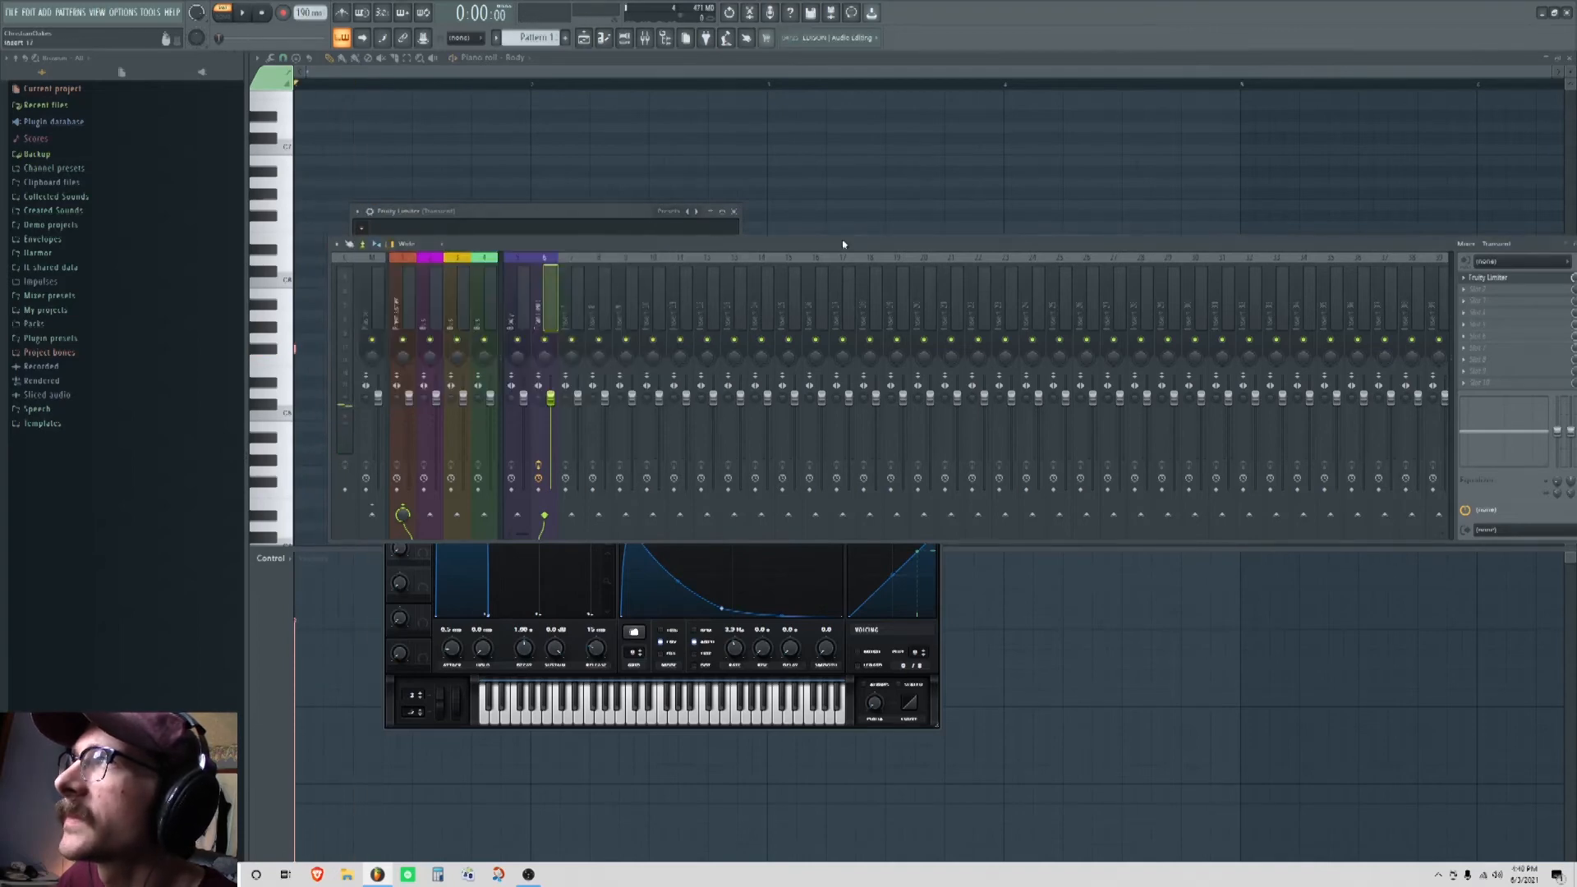
left_click(524, 319)
left_click(546, 318)
left_click(525, 319)
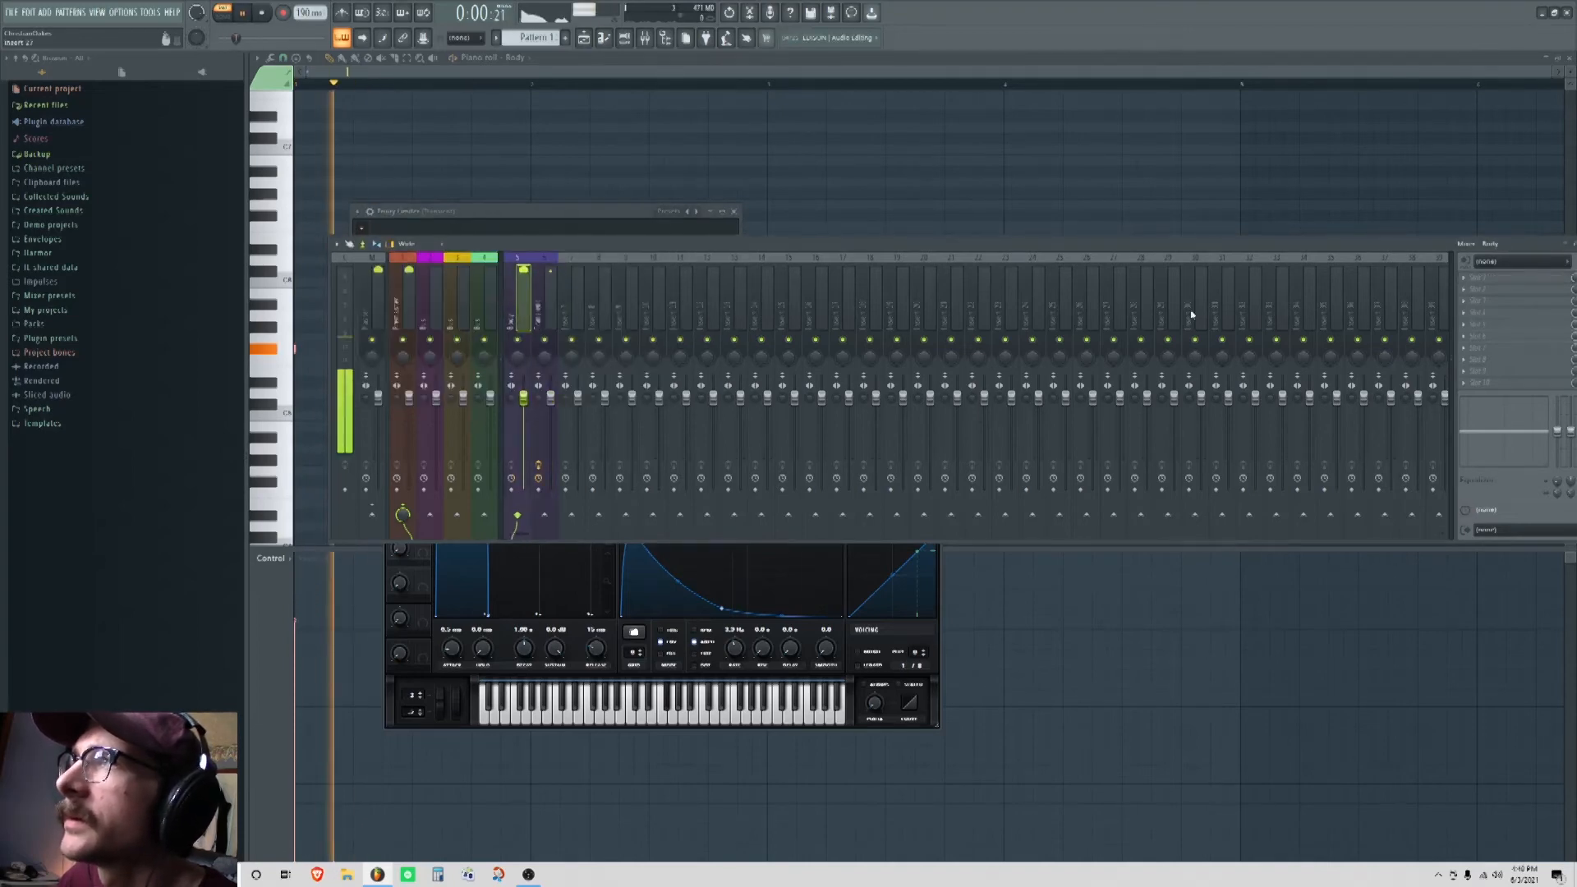
left_click_drag(1354, 246, 1283, 252)
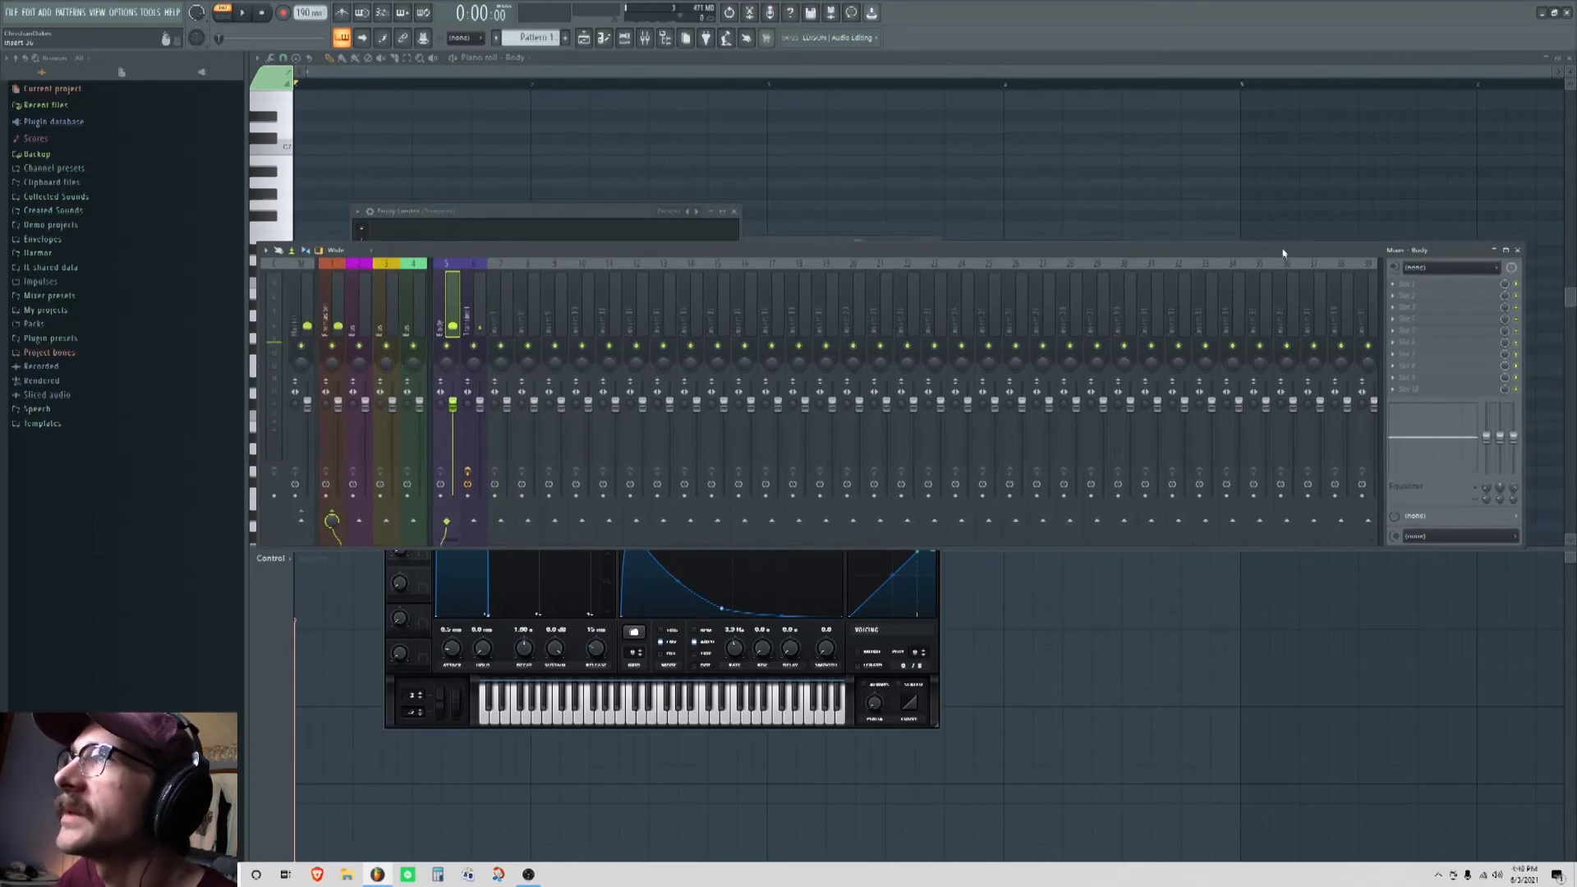
left_click(1401, 279)
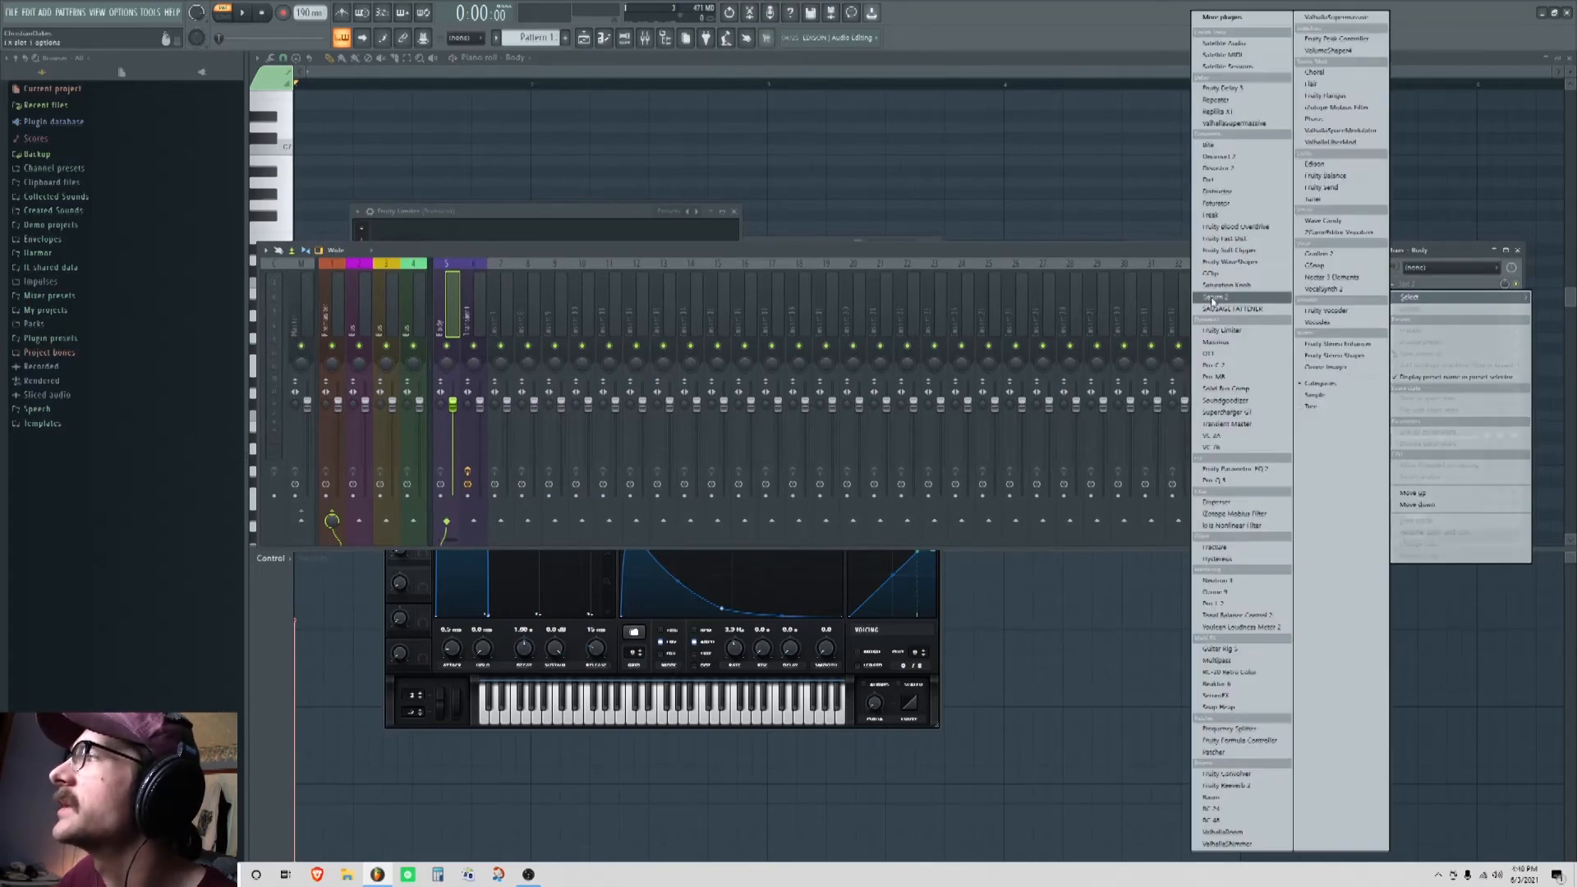
left_click(1212, 300)
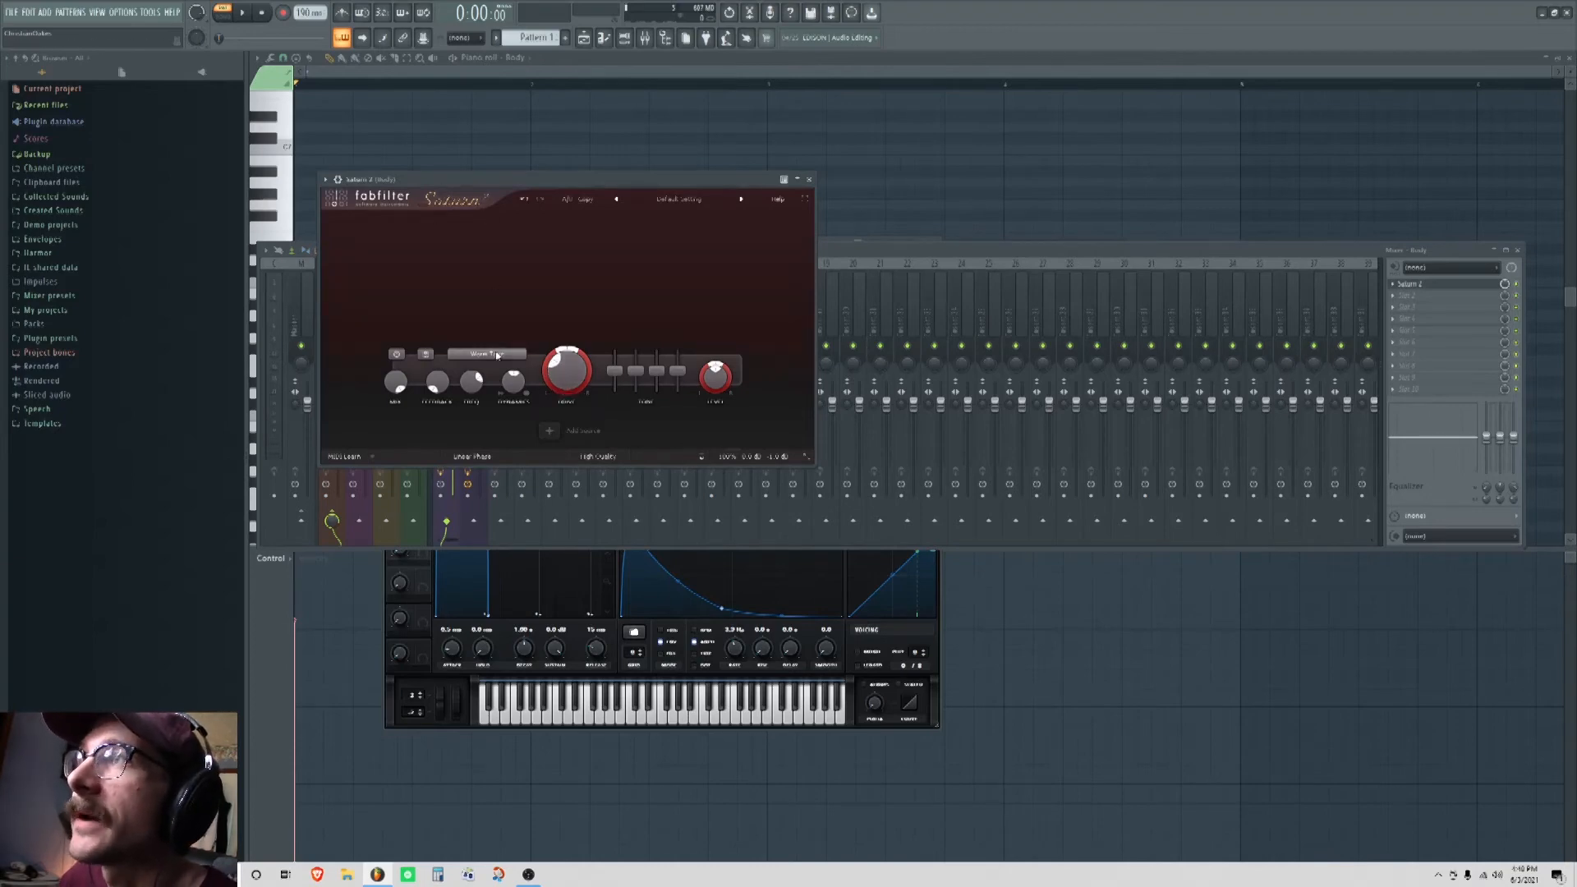
Step: Set Saturn 2's distortion style to Subtle Tape and raise the band's Drive while auditioning
scroll(496, 355, "up", 3)
key("space")
key("space")
key("space")
key("space")
key("space")
key("space")
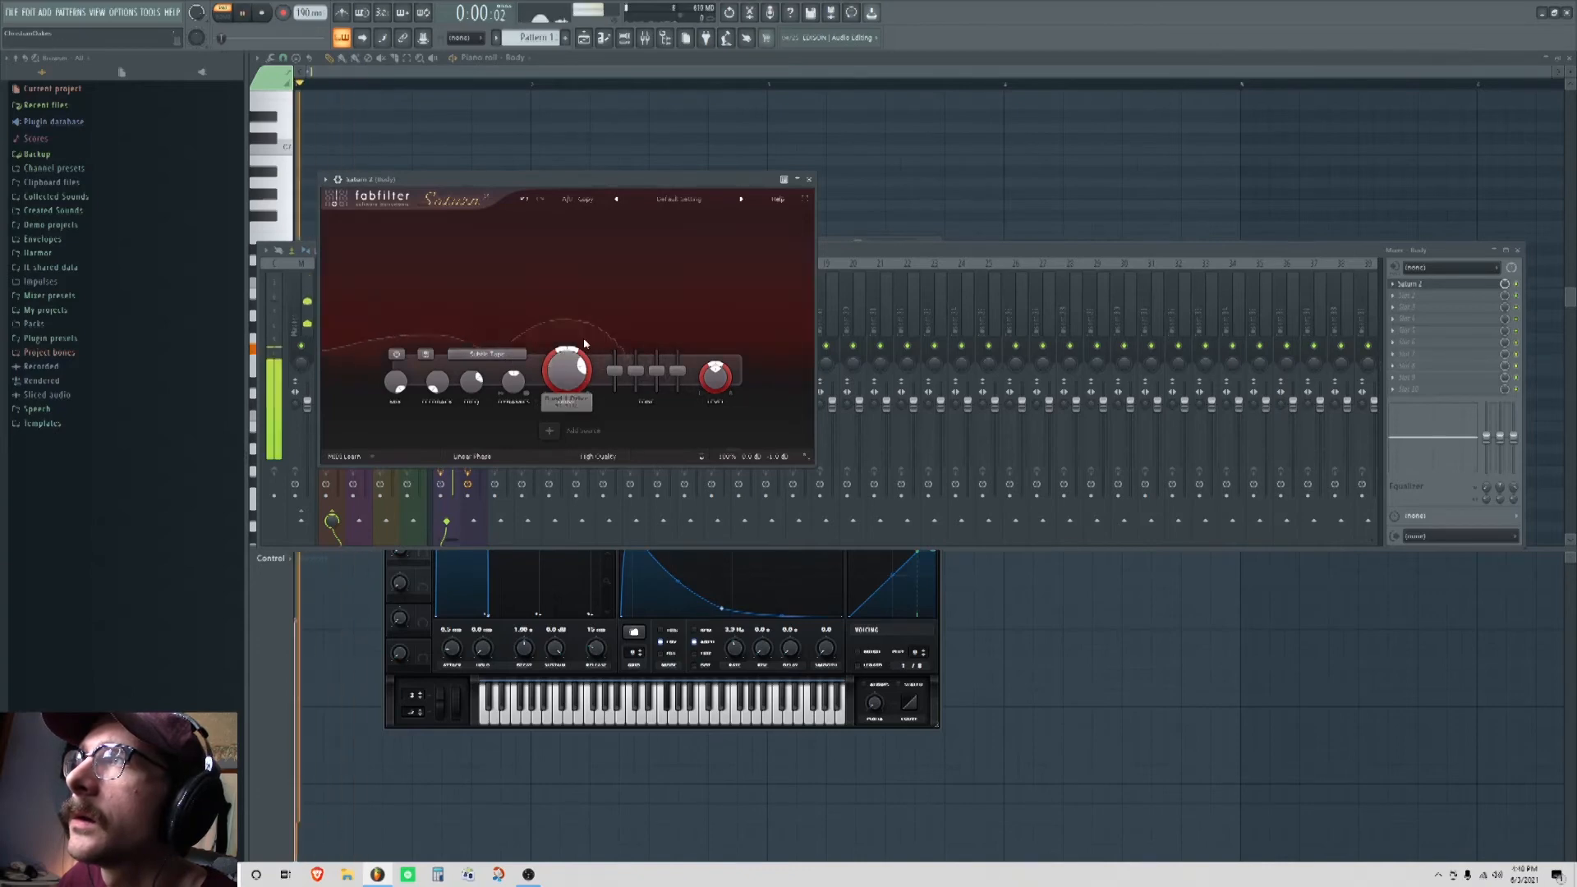
Step: Raise the Bass, Treble and Presence tone levels in Saturn 2 while auditioning the Body
key("space")
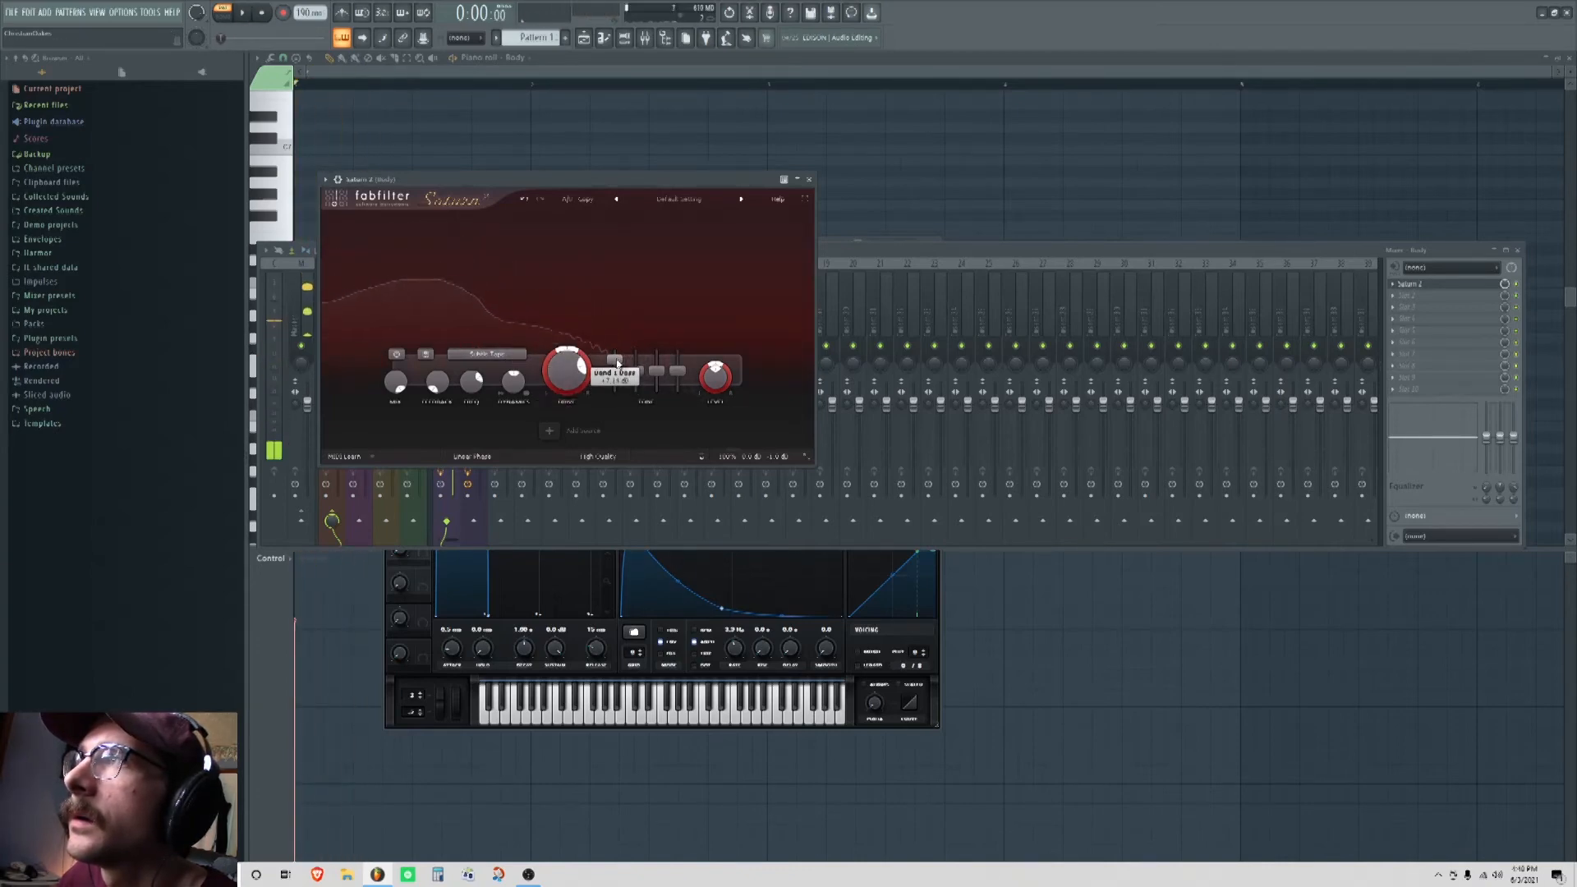
key("space")
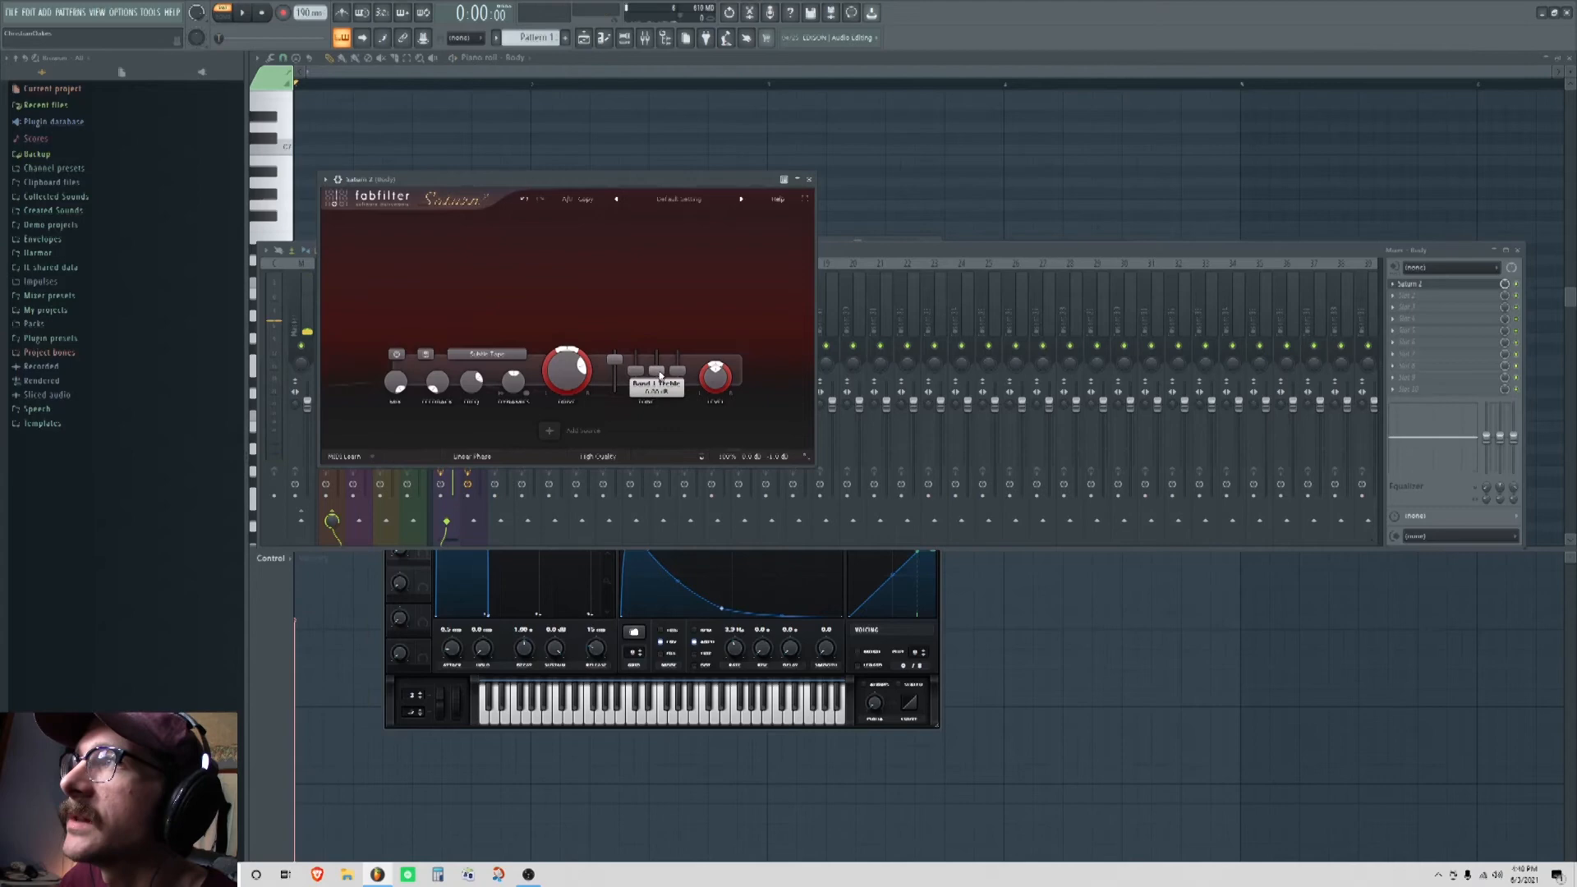
left_click_drag(677, 371, 679, 348)
key("space")
key("space")
key("space")
key("space")
key("space")
key("space")
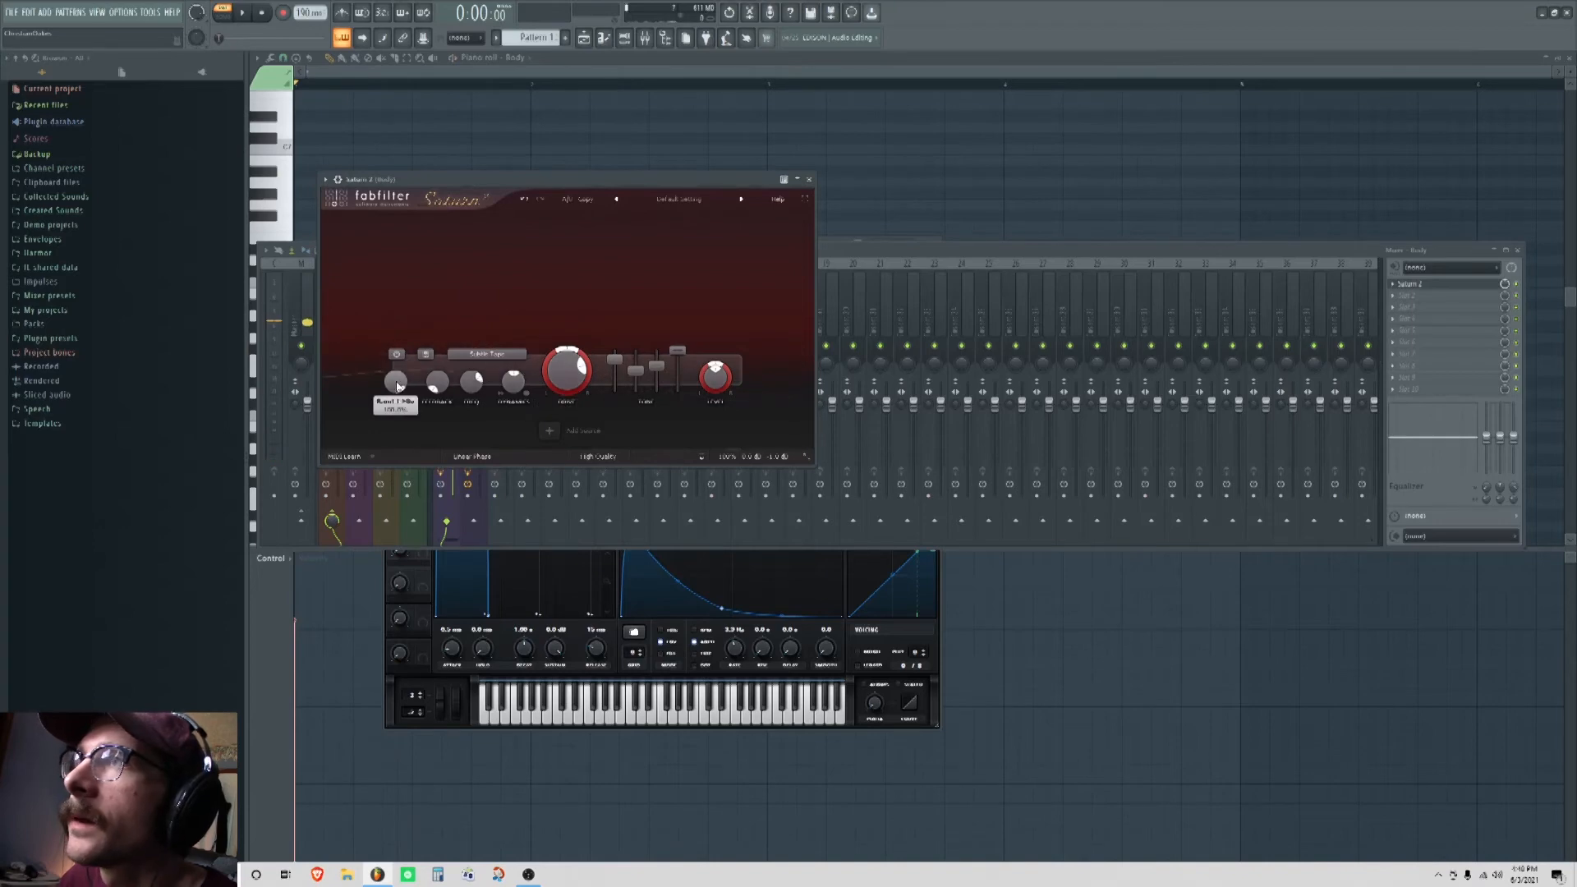
Step: Reset Saturn 2's Presence level to its default, then increase the band's Dynamics while auditioning
left_click(879, 278)
key("space")
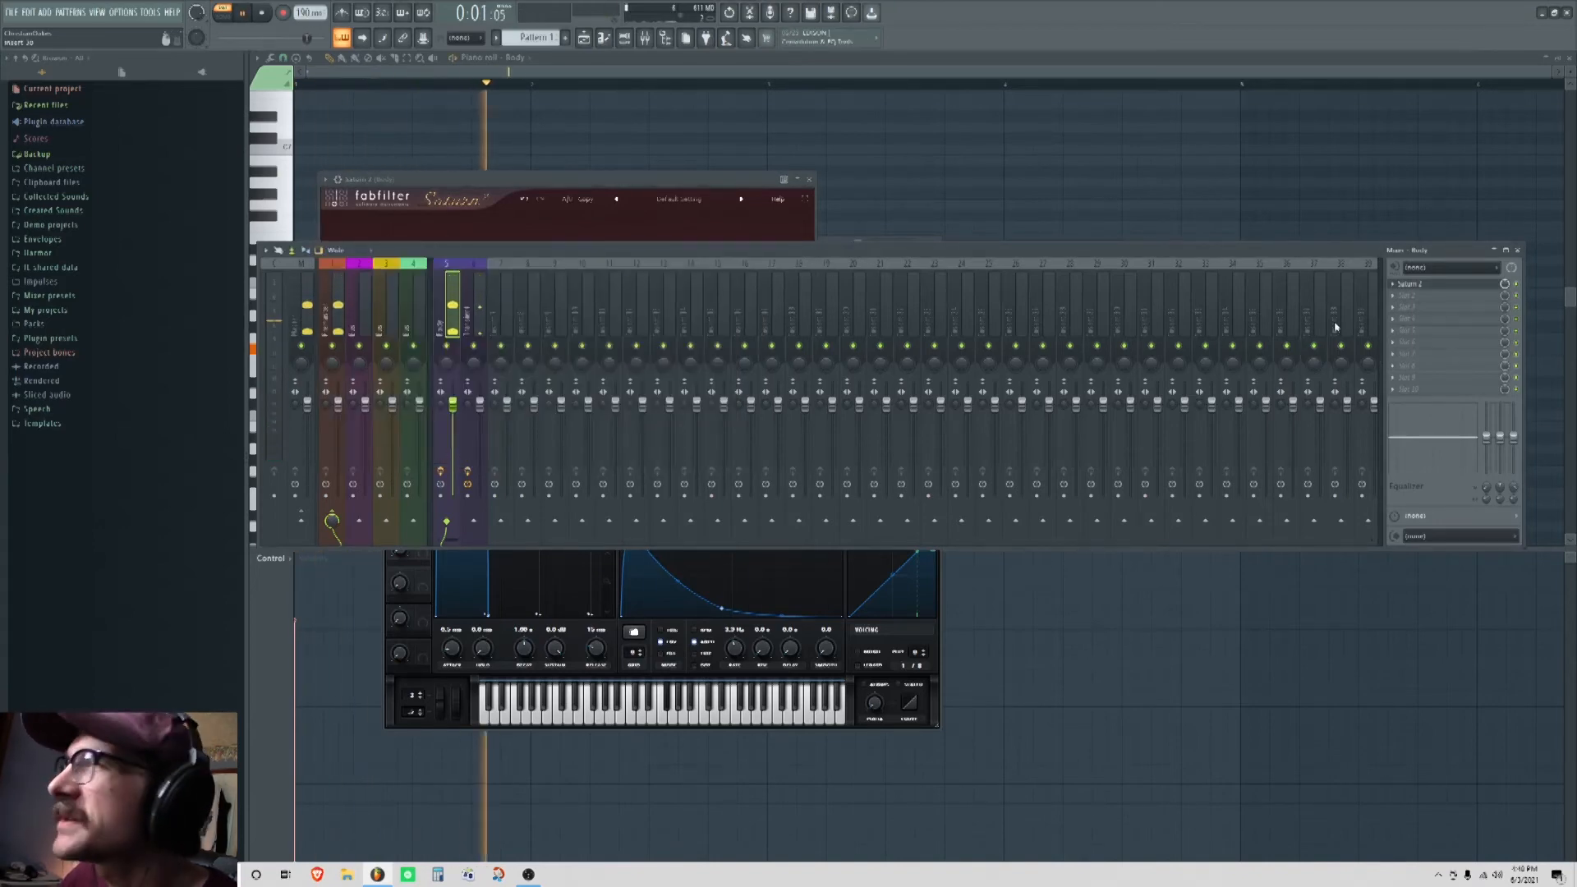
left_click(1431, 286)
double_click(675, 354)
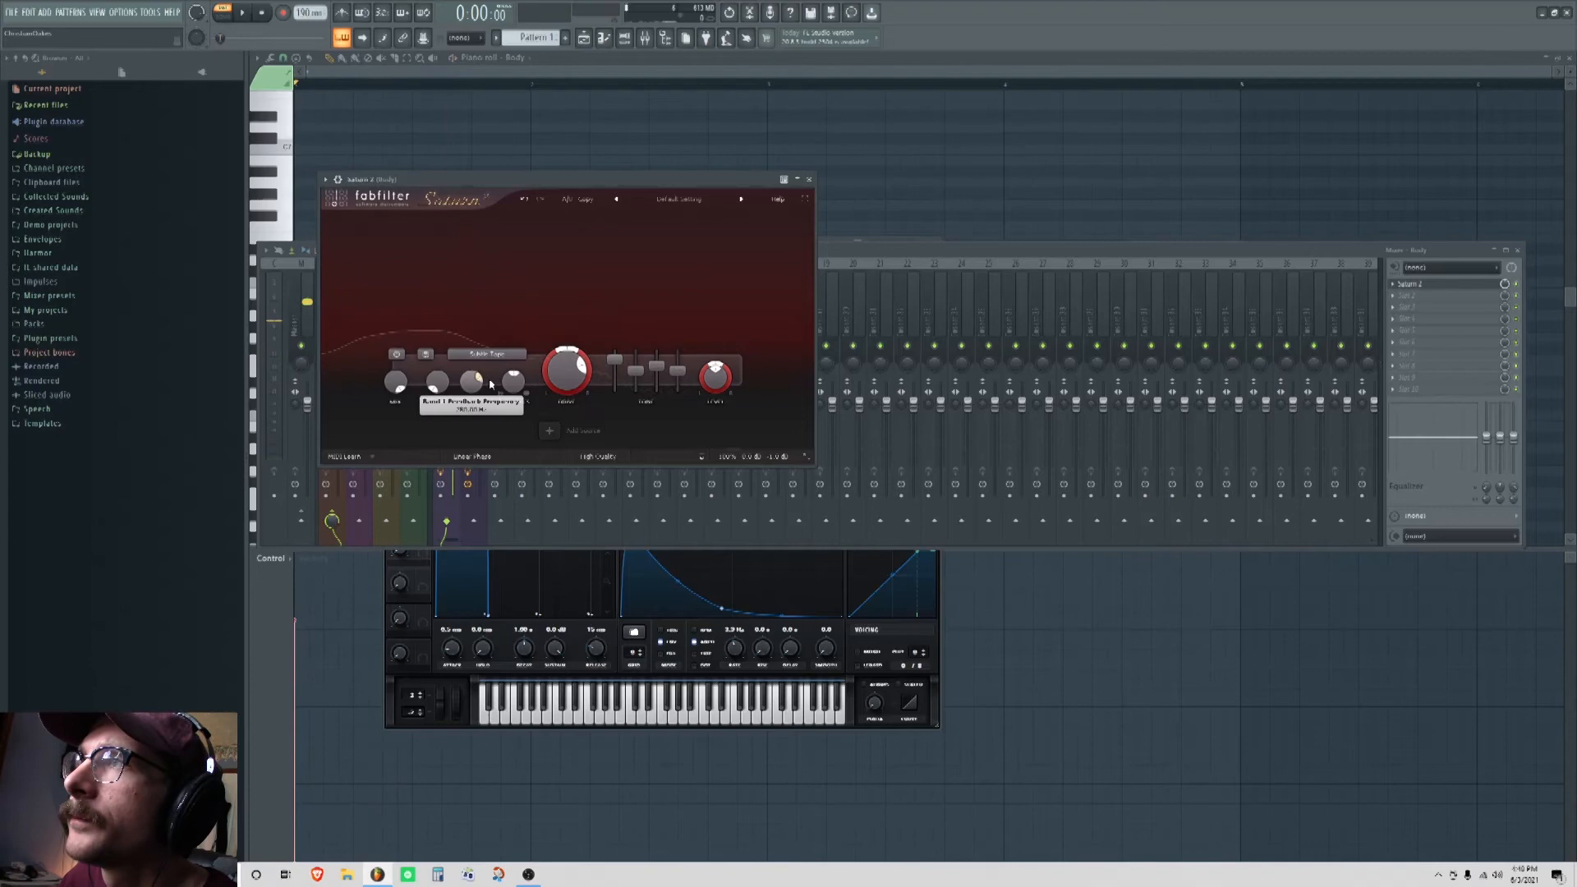
key("space")
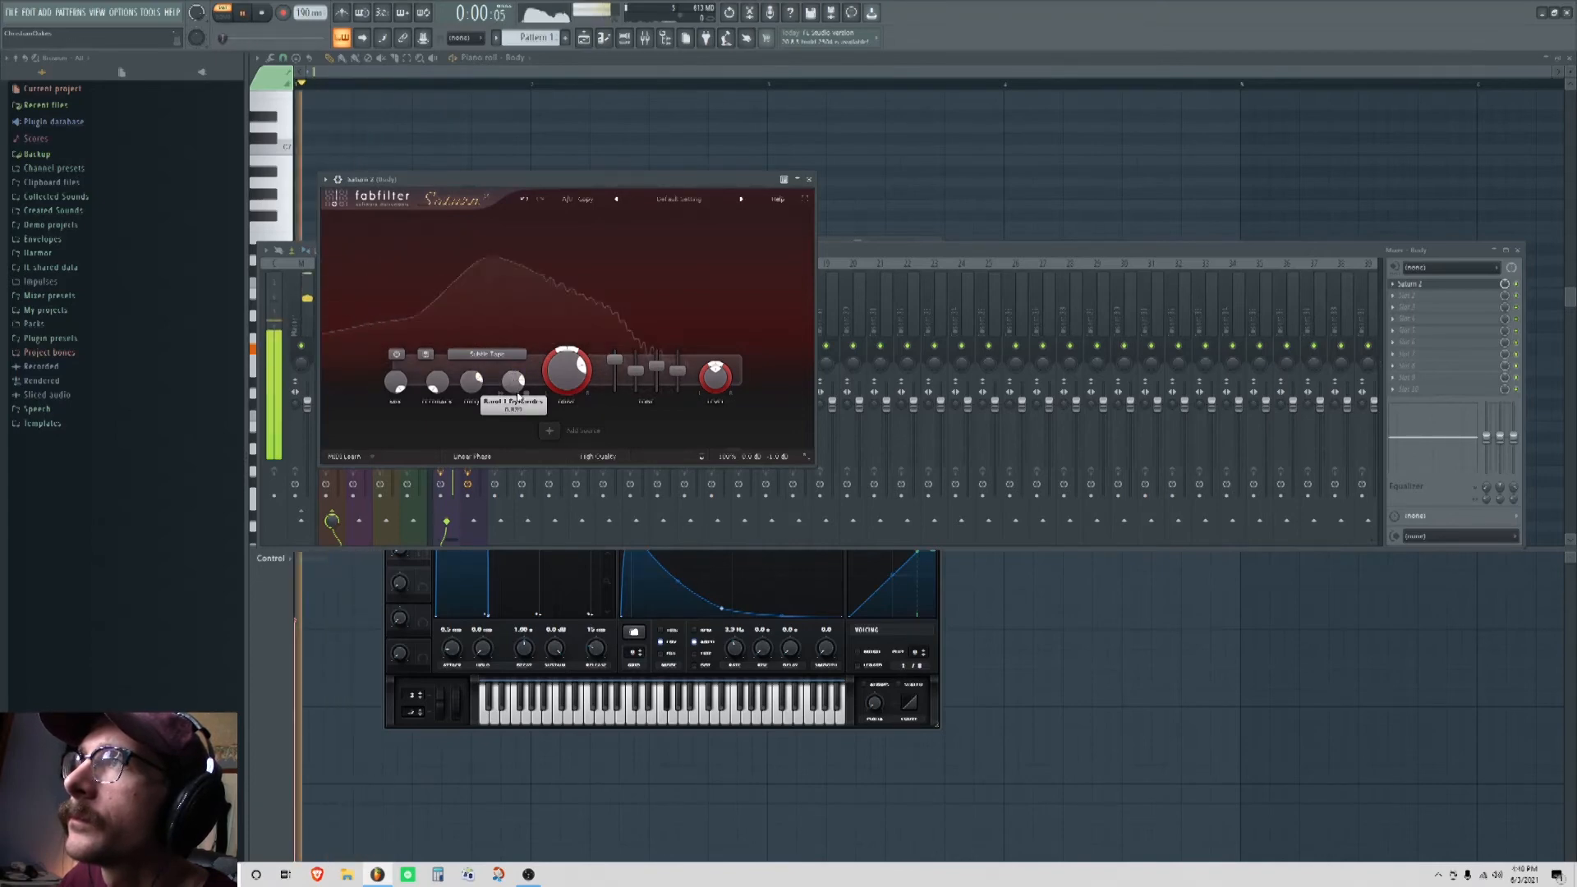
key("space")
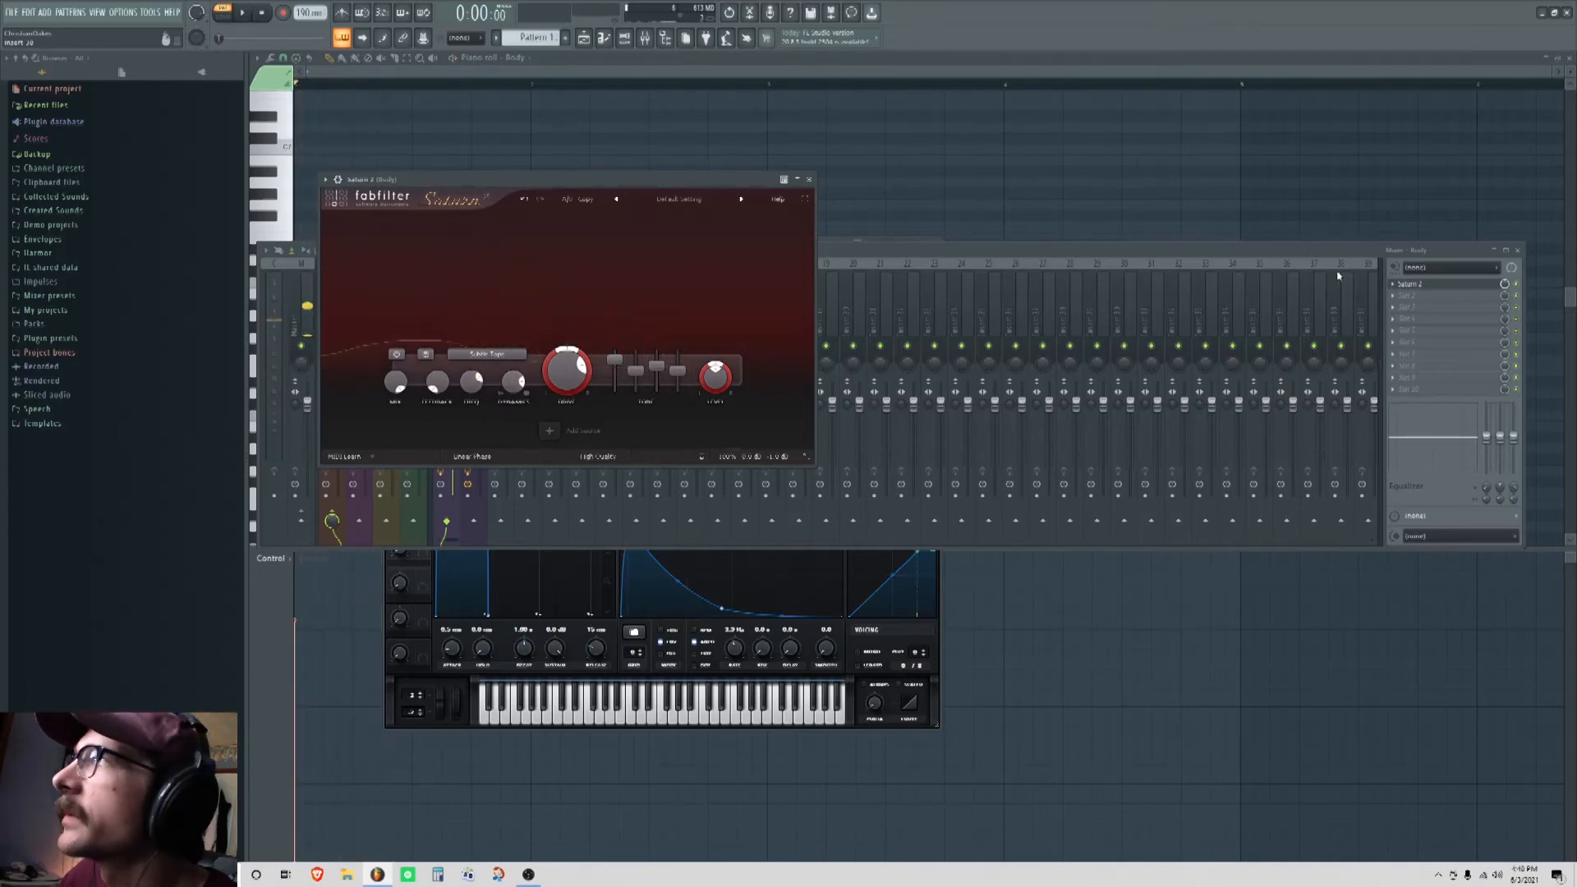
Step: Raise the Transient track's volume fader in the mixer slightly
left_click(1278, 250)
left_click(481, 312)
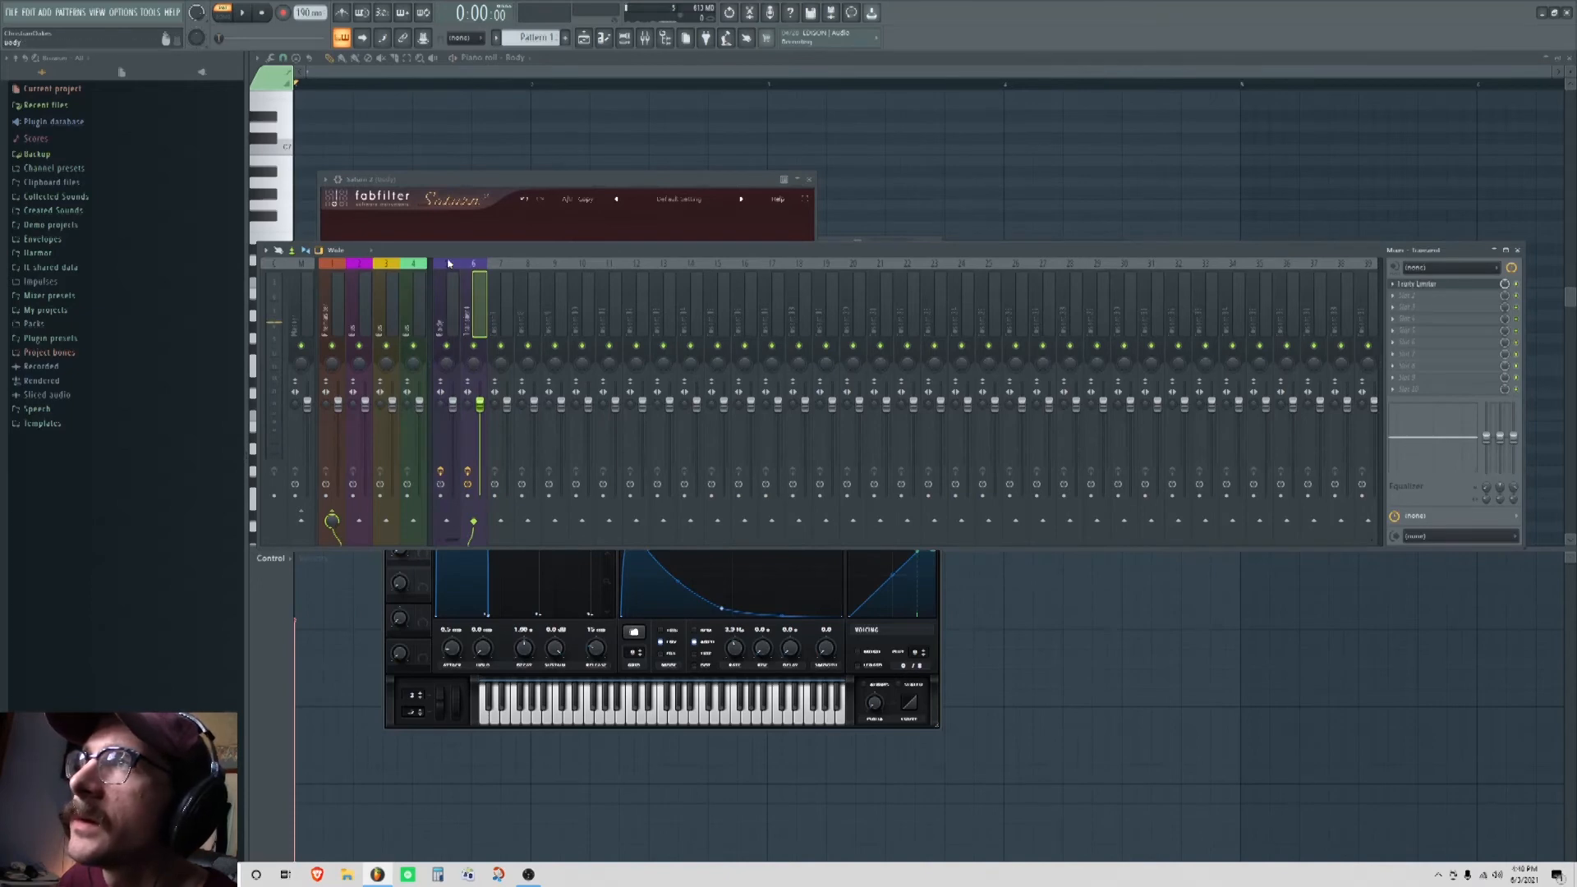
left_click_drag(479, 399, 481, 387)
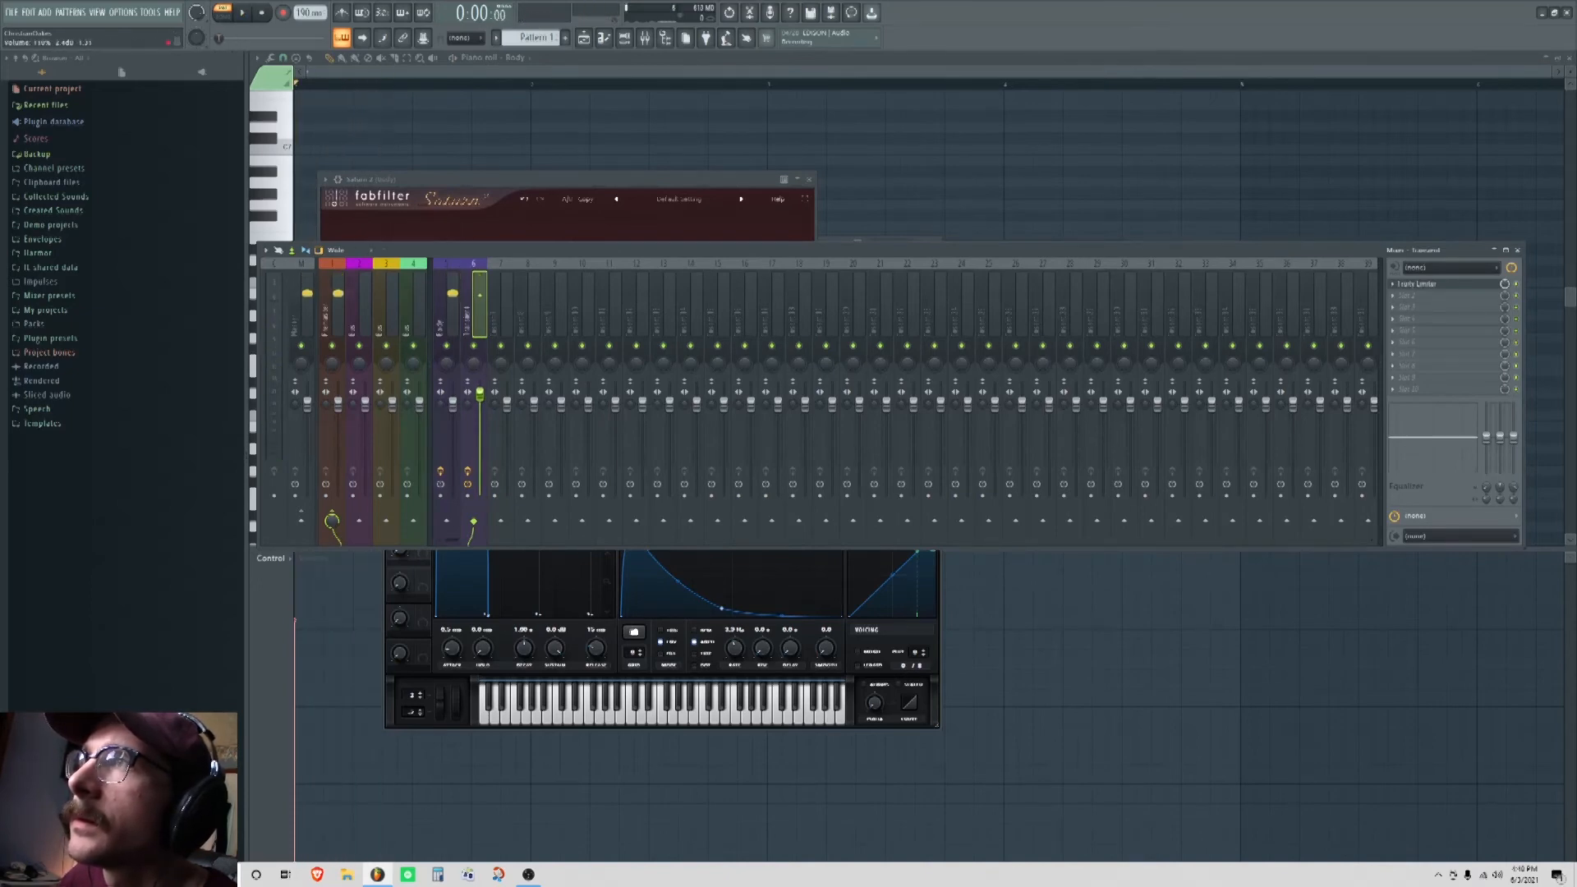
Step: Load FabFilter Pro-Q 3 in the first effect slot of the Premaster track
left_click(336, 296)
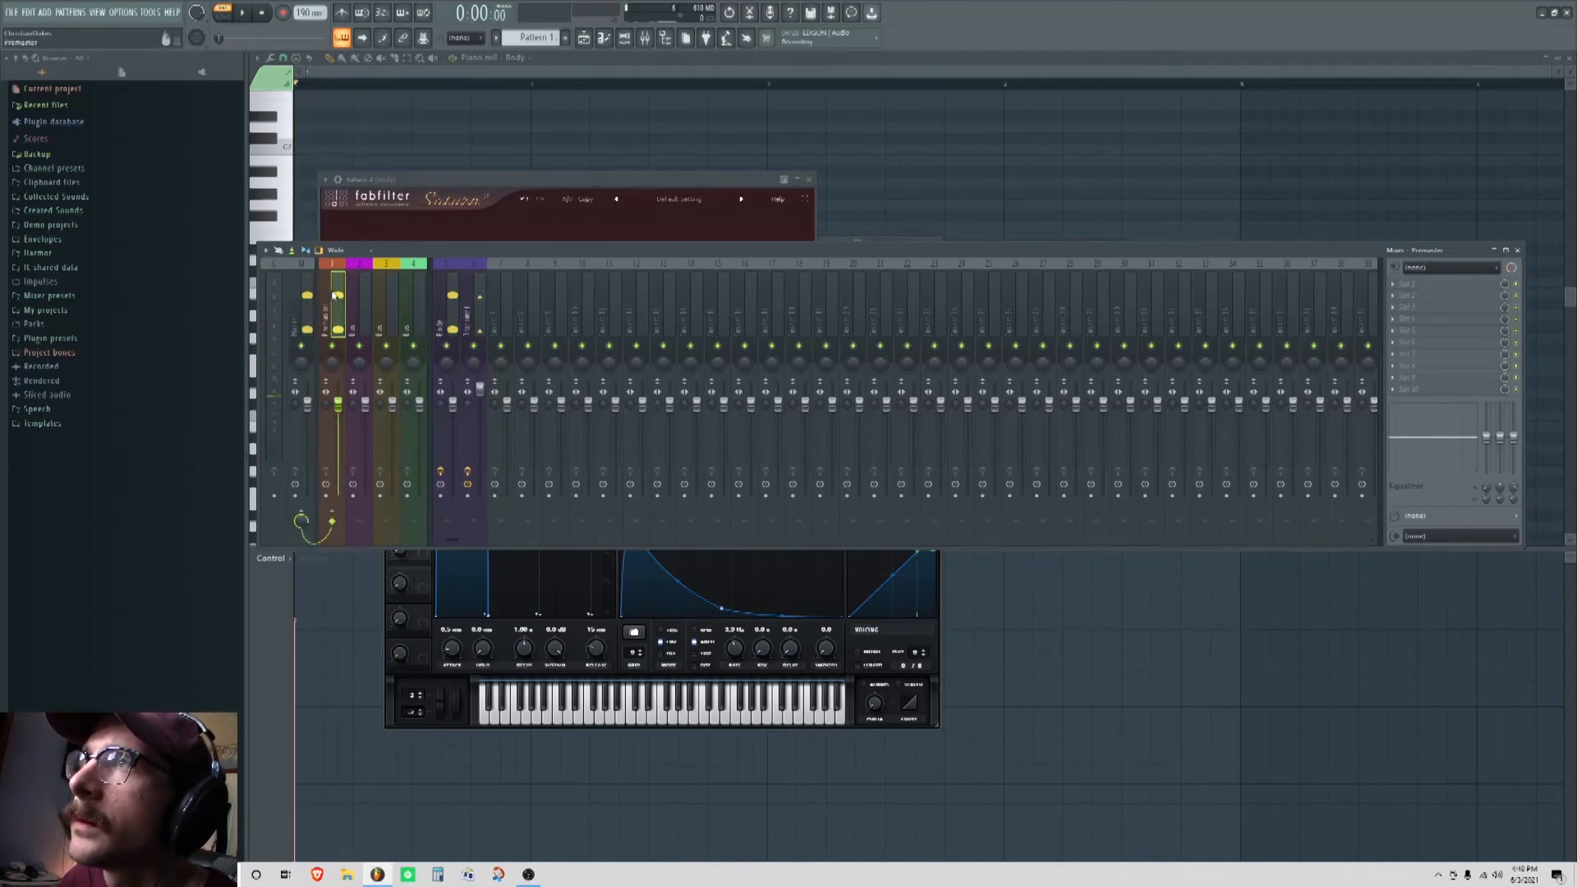
left_click(1404, 288)
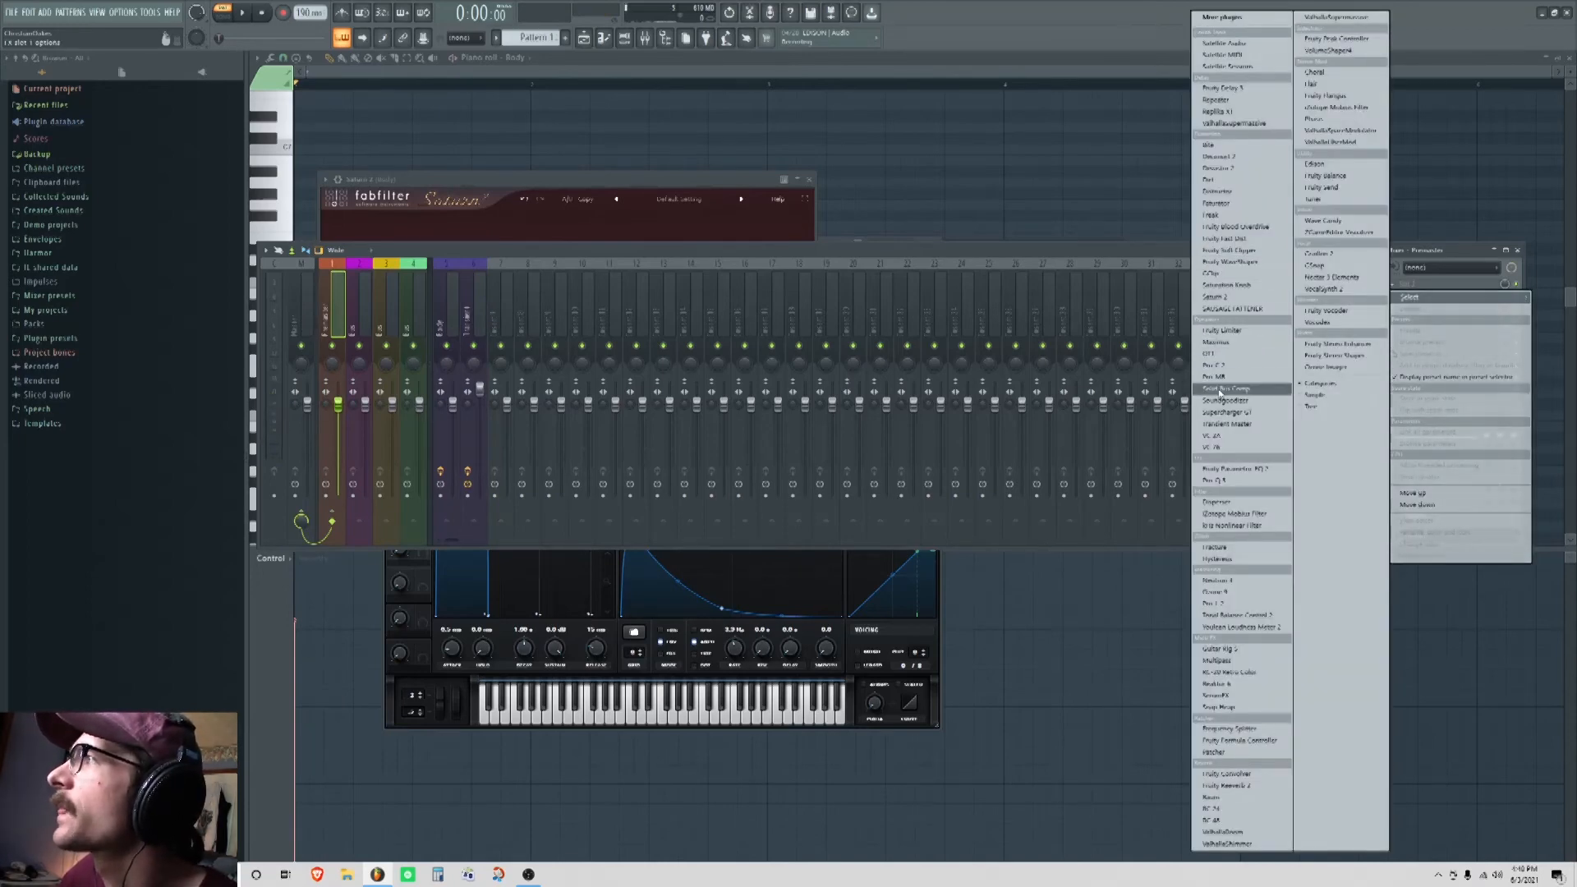
left_click(1227, 481)
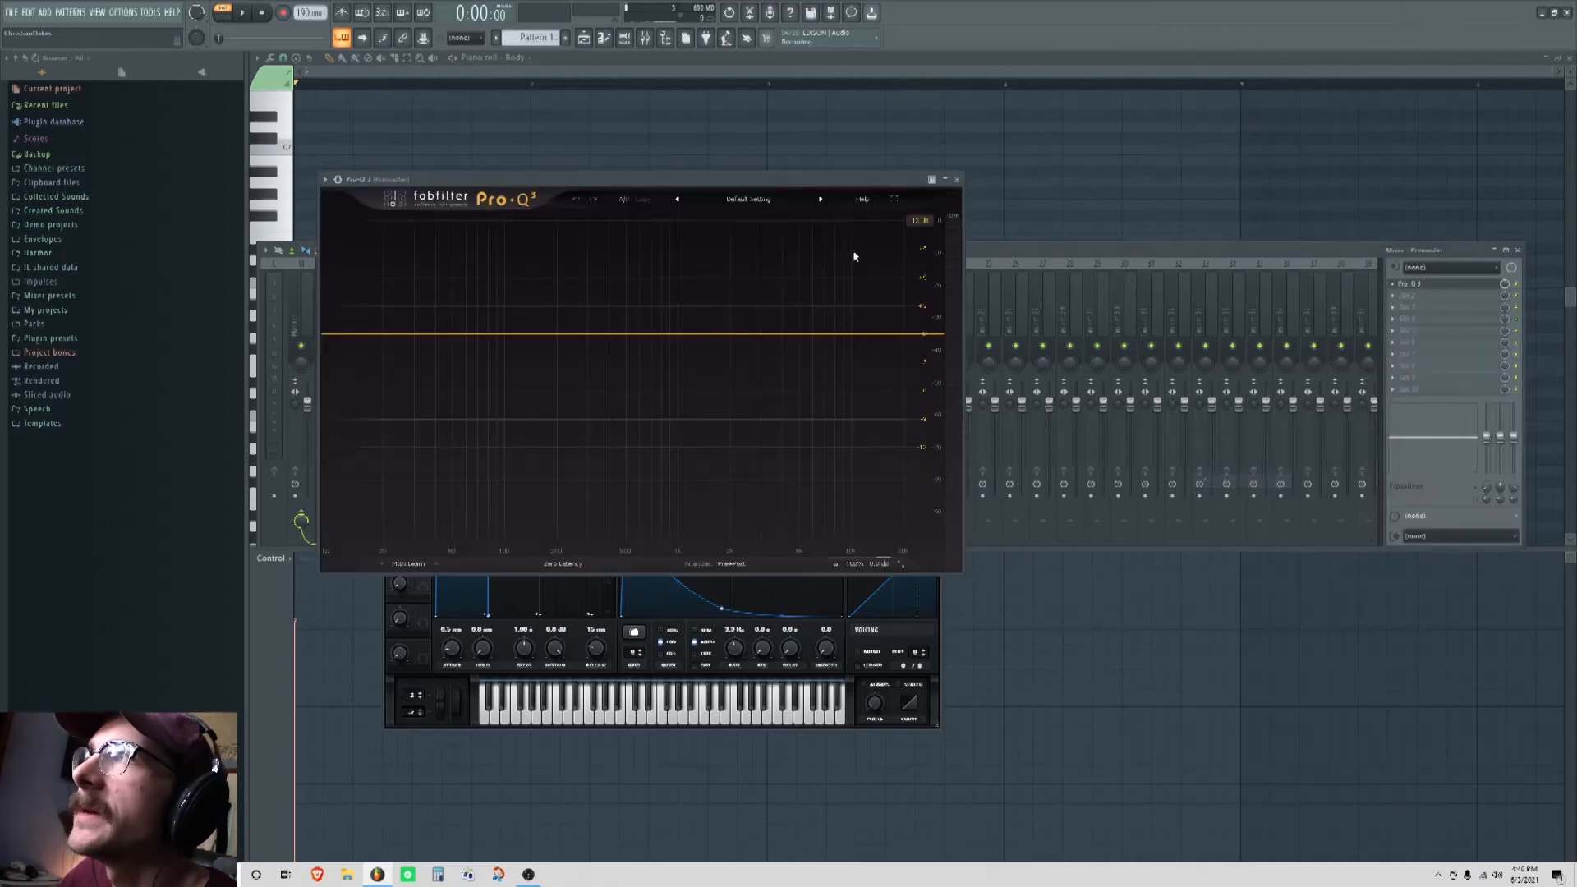
left_click(450, 322)
left_click(478, 317)
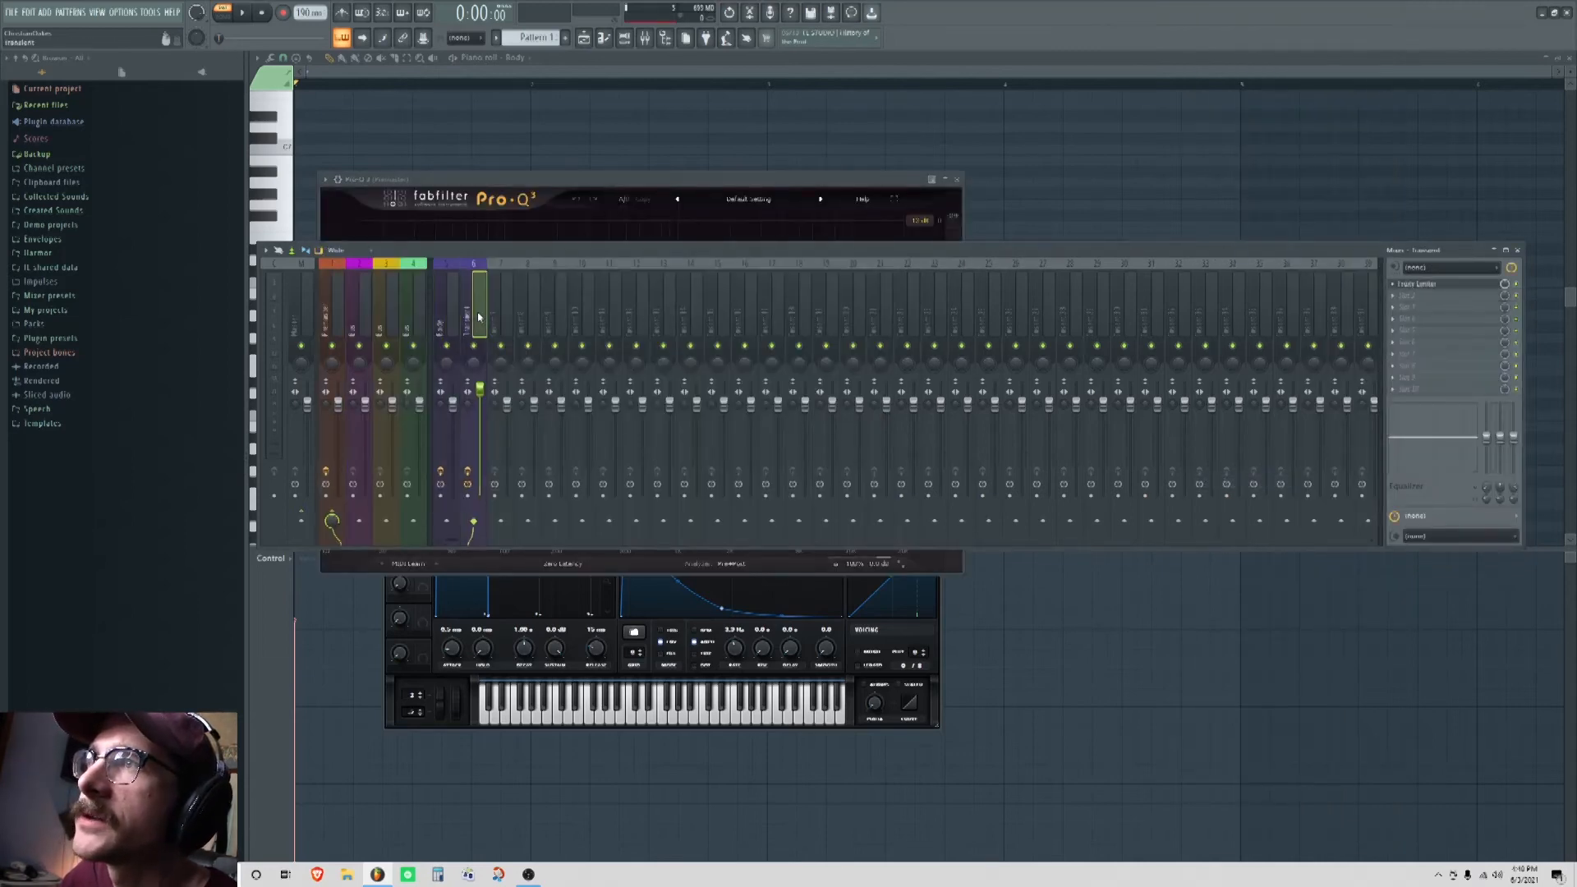
left_click(340, 330)
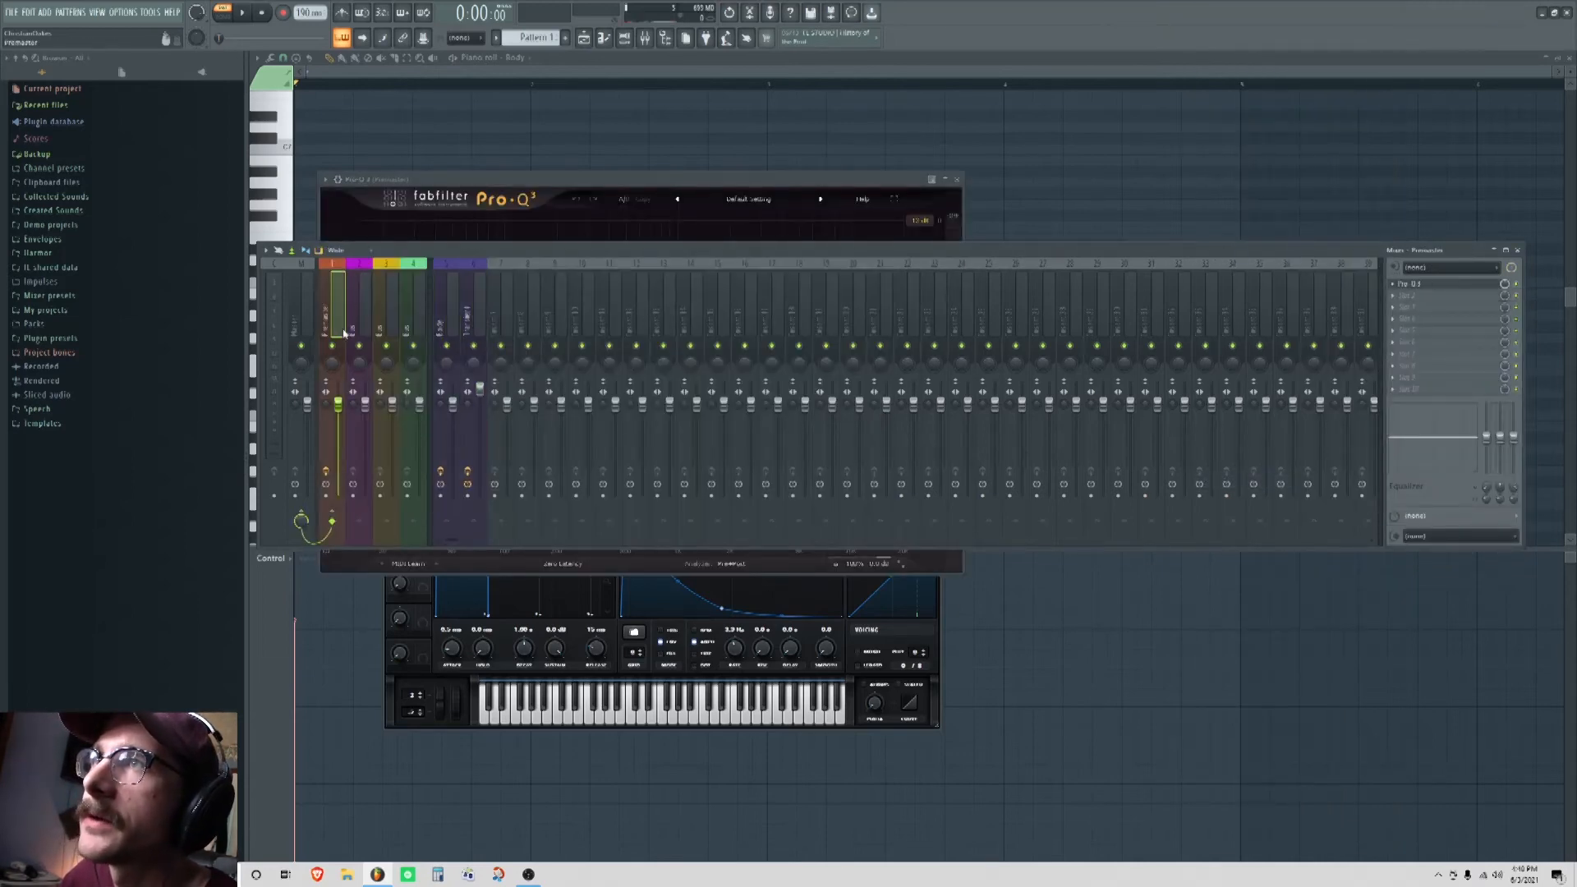
Step: Add a bell band in the Premaster track's Pro-Q 3 and boost it in the treble range
left_click(1443, 287)
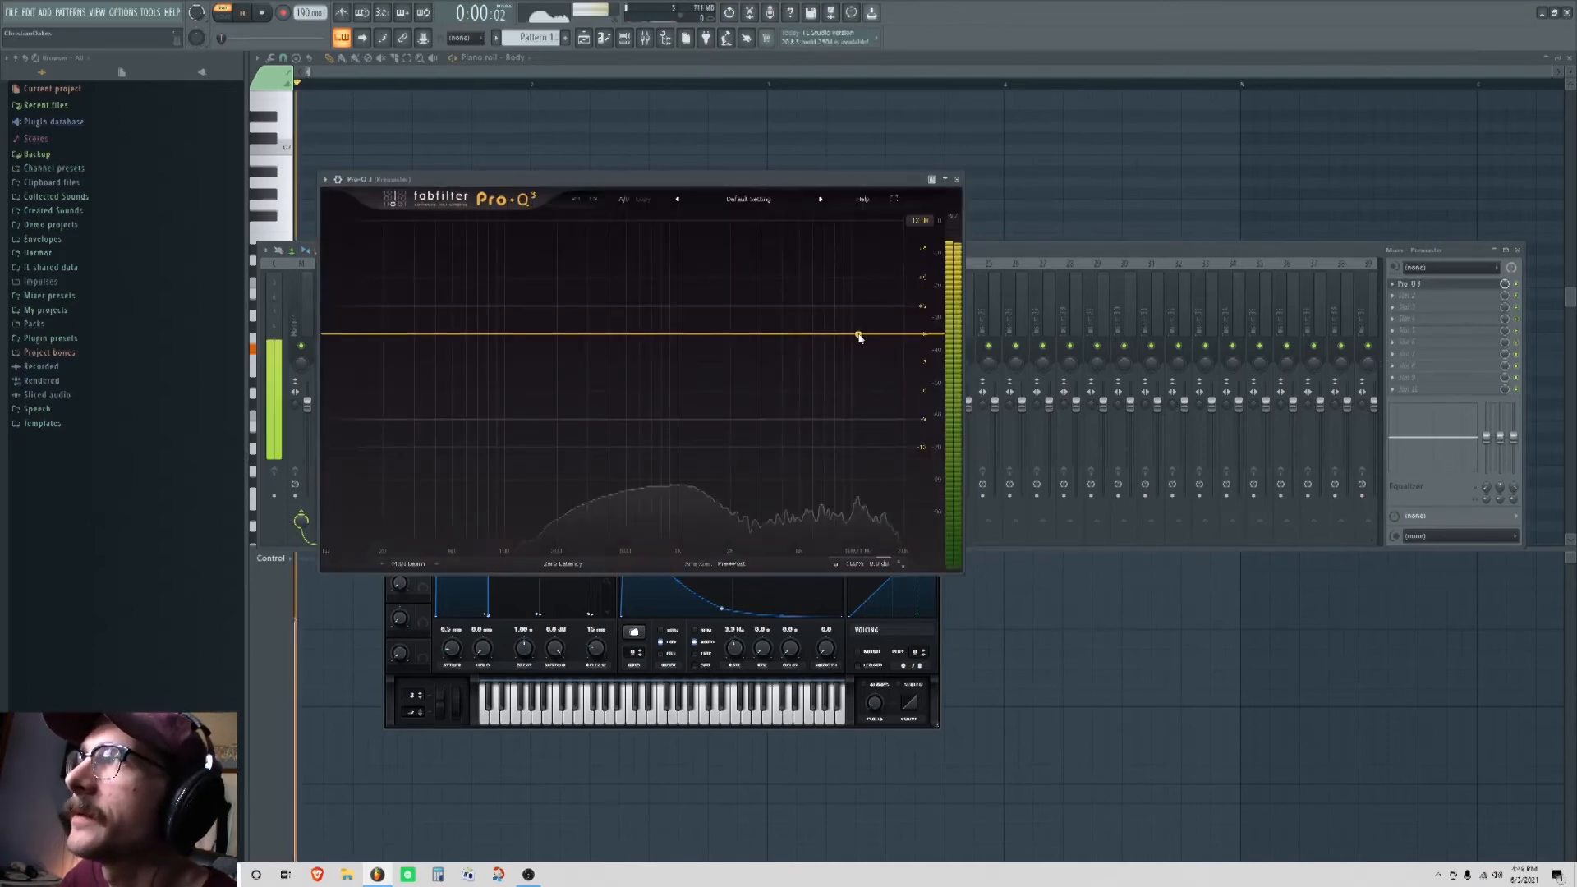
key("space")
key("space")
key("space")
left_click(531, 332)
left_click_drag(531, 331, 875, 283)
key("space")
scroll(624, 354, "up", 3)
Step: Audition the treble band at about 11 kHz and turn it into a narrow cut of about 6 dB
key("space")
key("space")
key("space")
key("space")
key("space")
key("space")
key("space")
key("space")
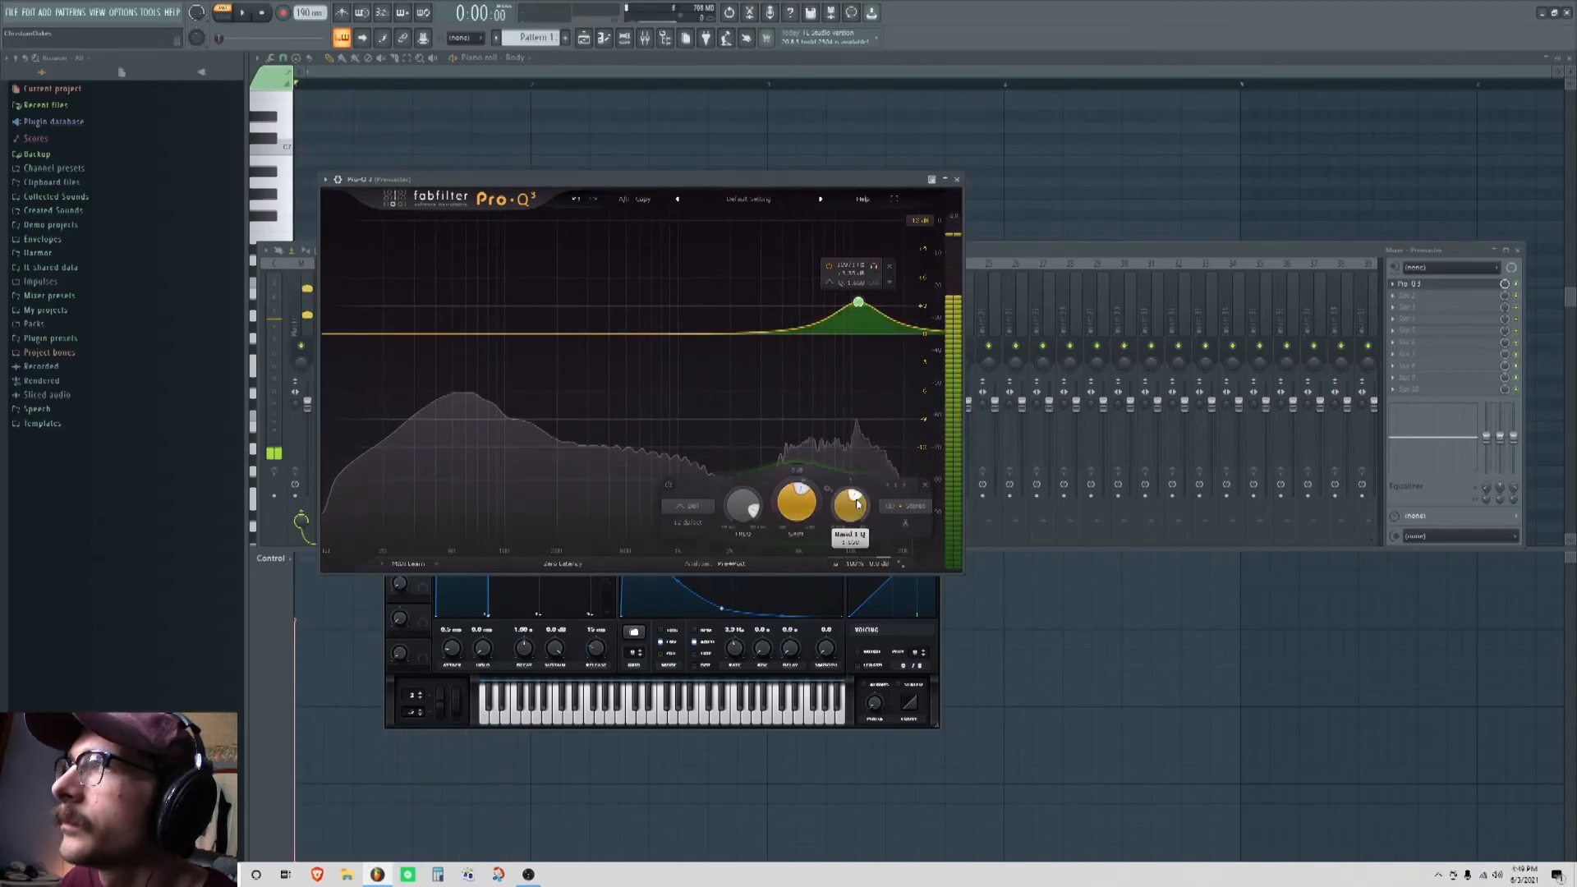
left_click_drag(796, 503, 785, 559)
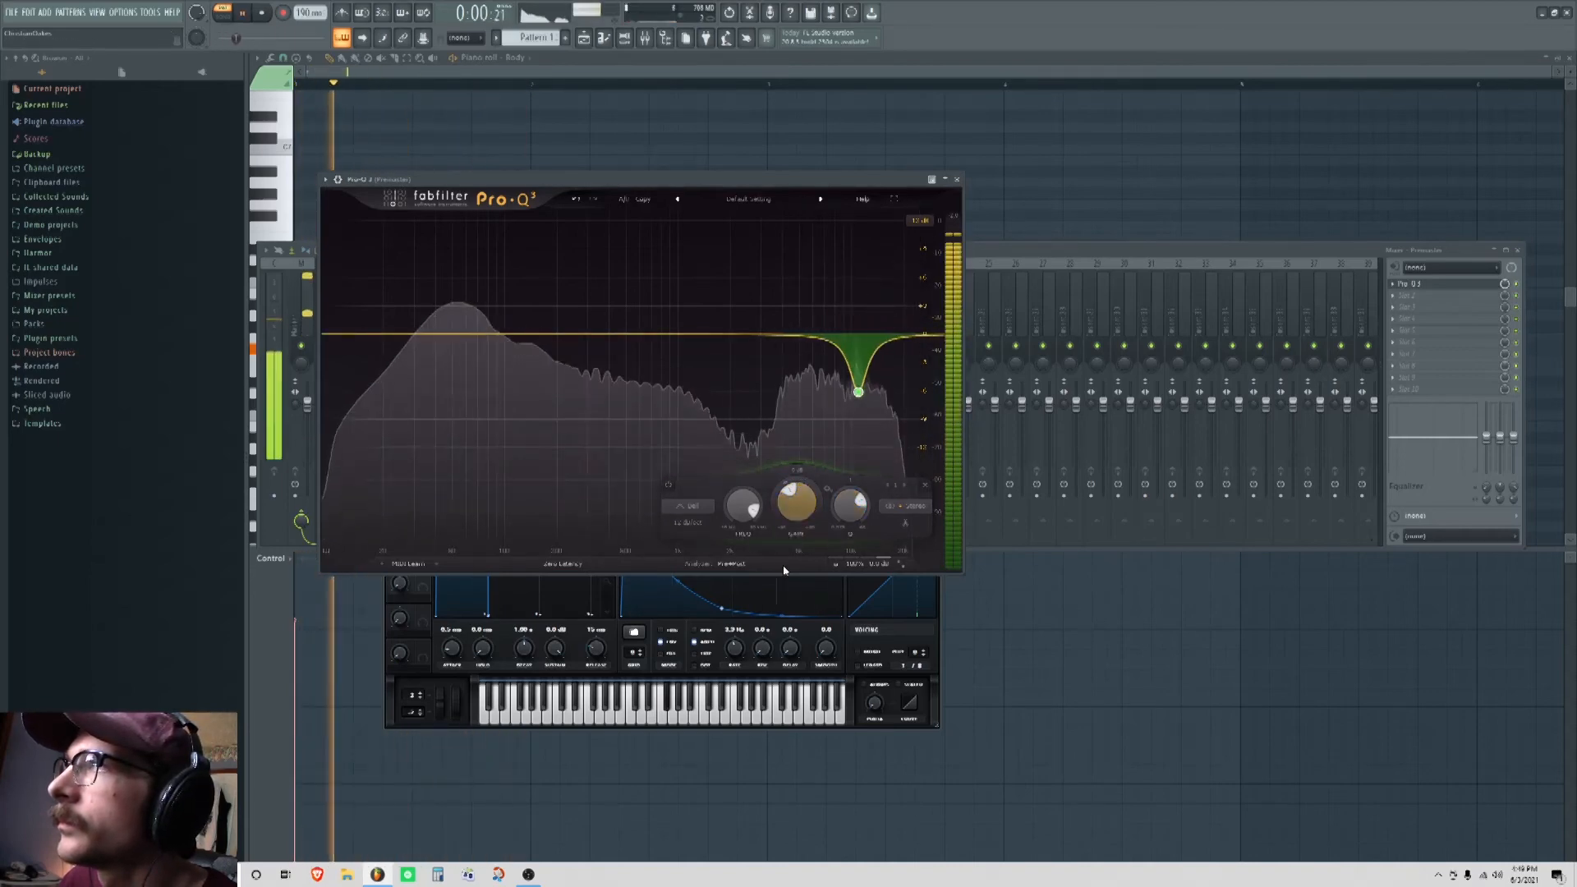
mouse_move(862, 407)
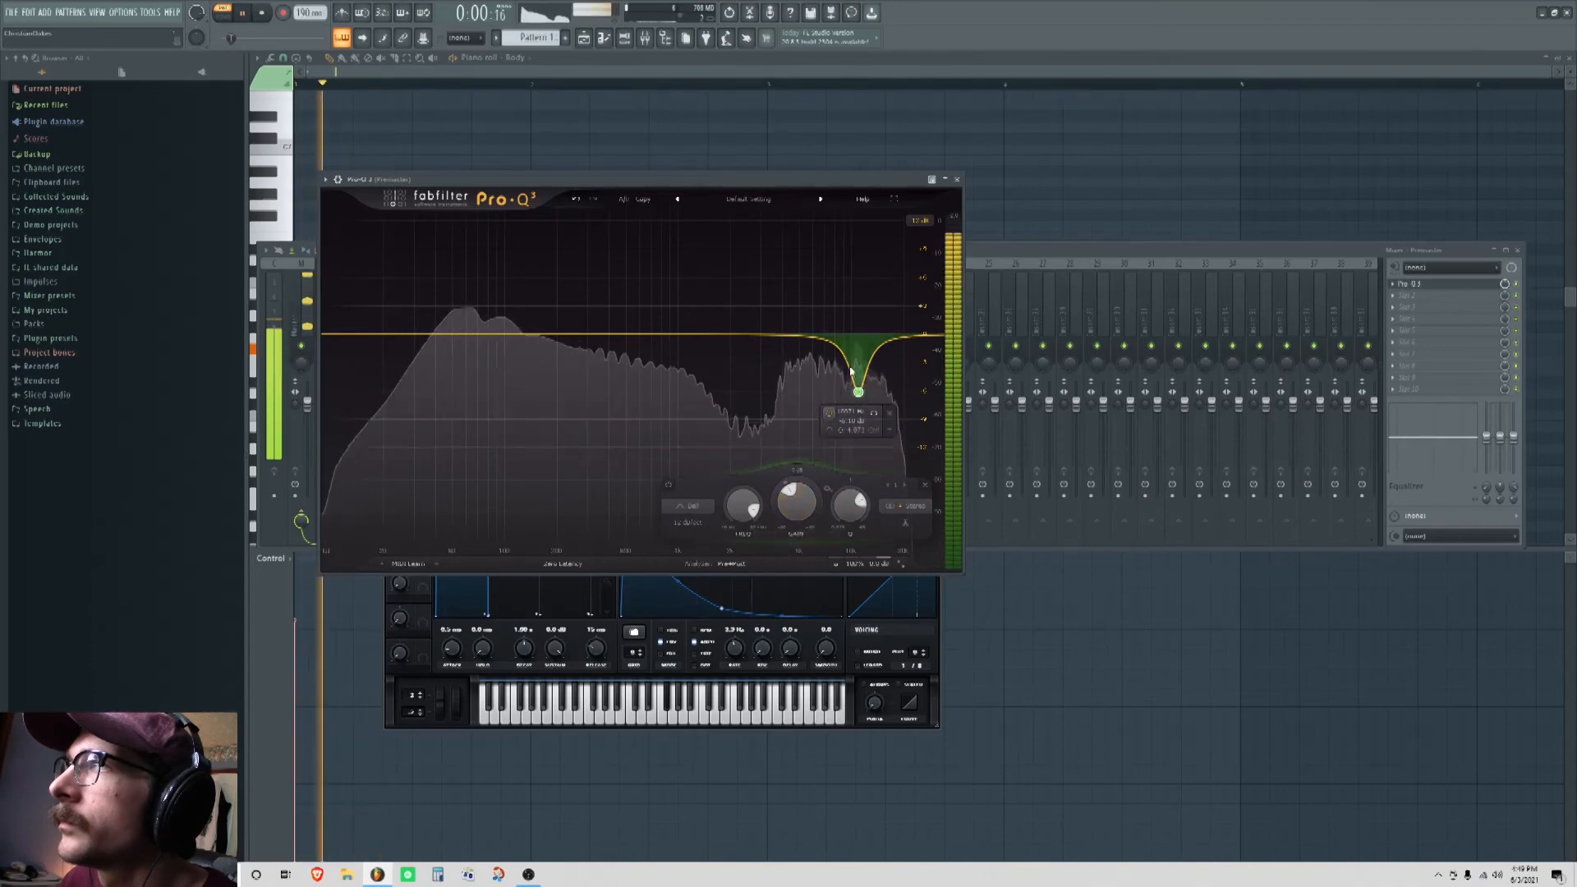
Step: Audition the treble cut band on its own and bypass it in the Premaster track's Pro-Q 3
left_click(875, 415)
key("space")
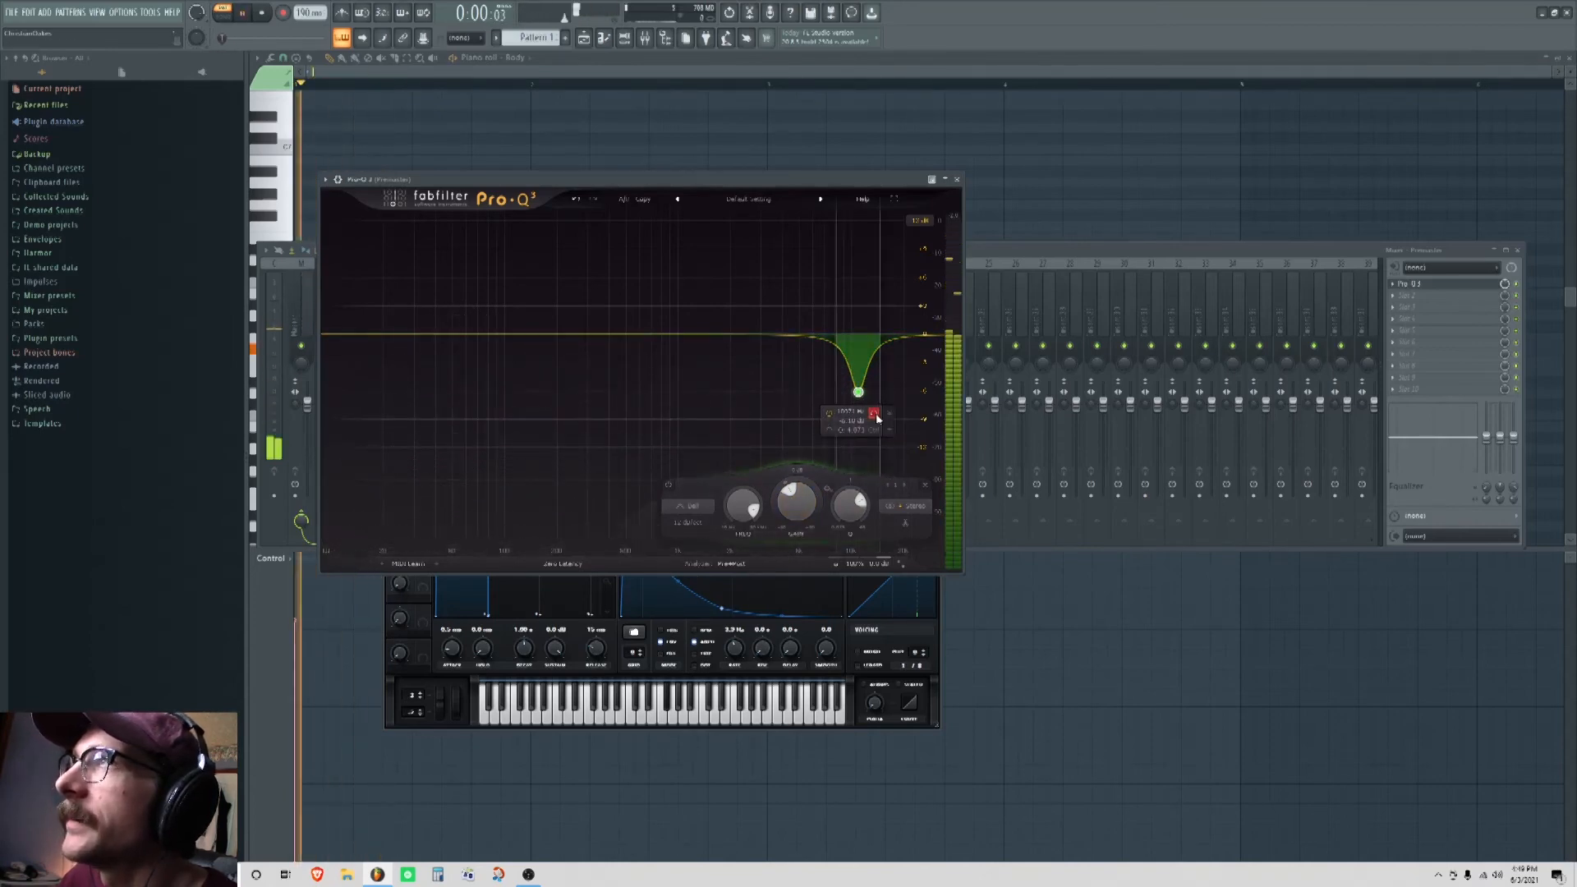
left_click(668, 485)
key("space")
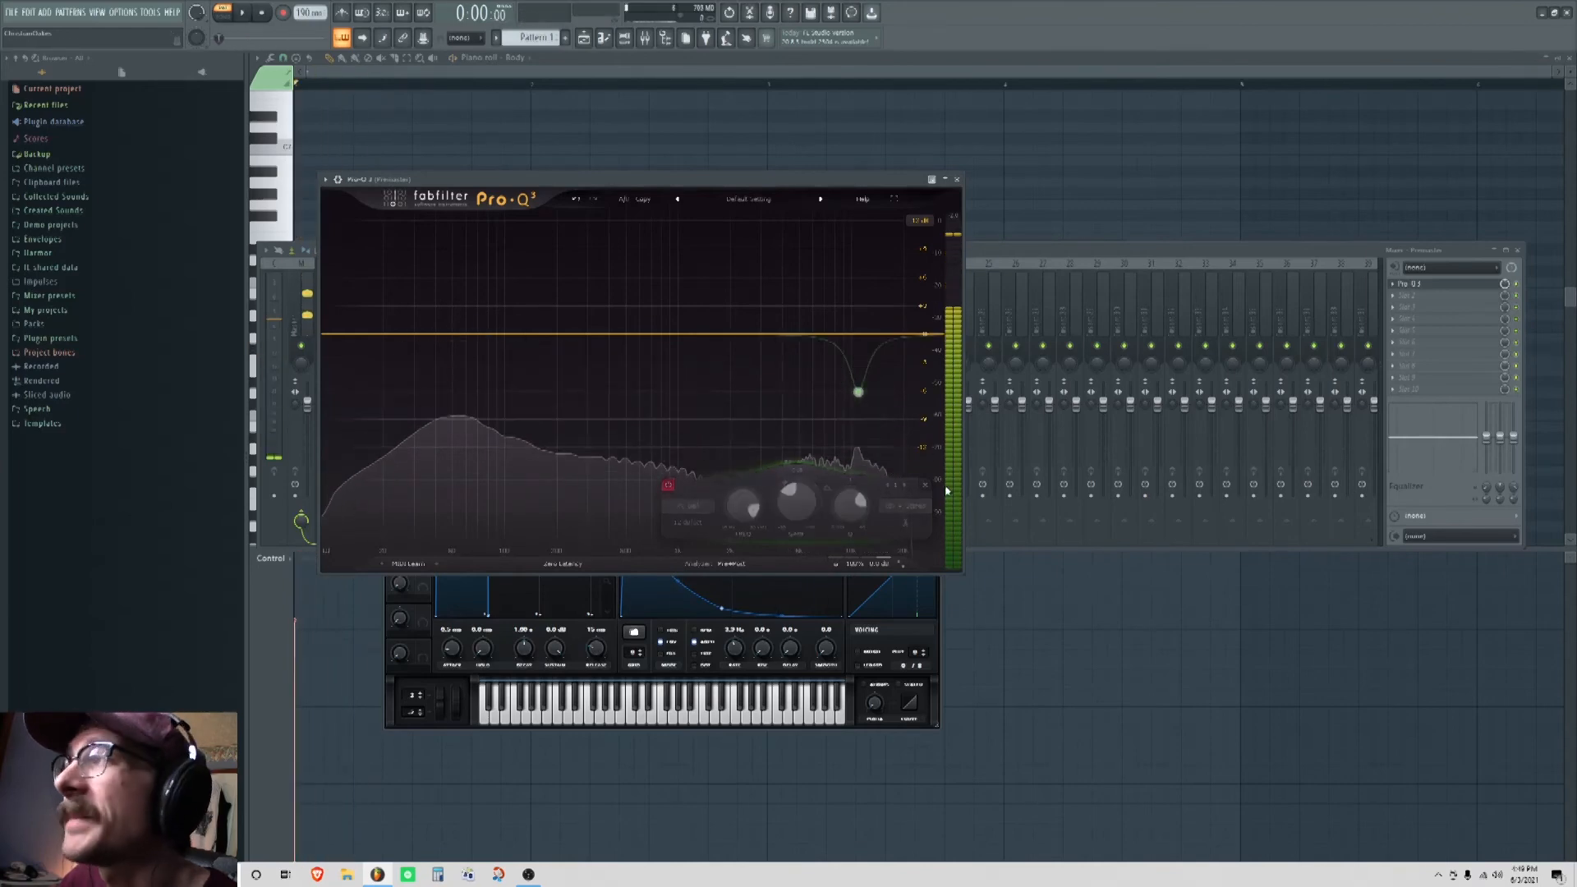
Step: Replace Pro-Q 3 with Decimort 2 in the first effect slot of the Premaster track
left_click(1378, 287)
left_click(1393, 283)
mouse_move(1411, 296)
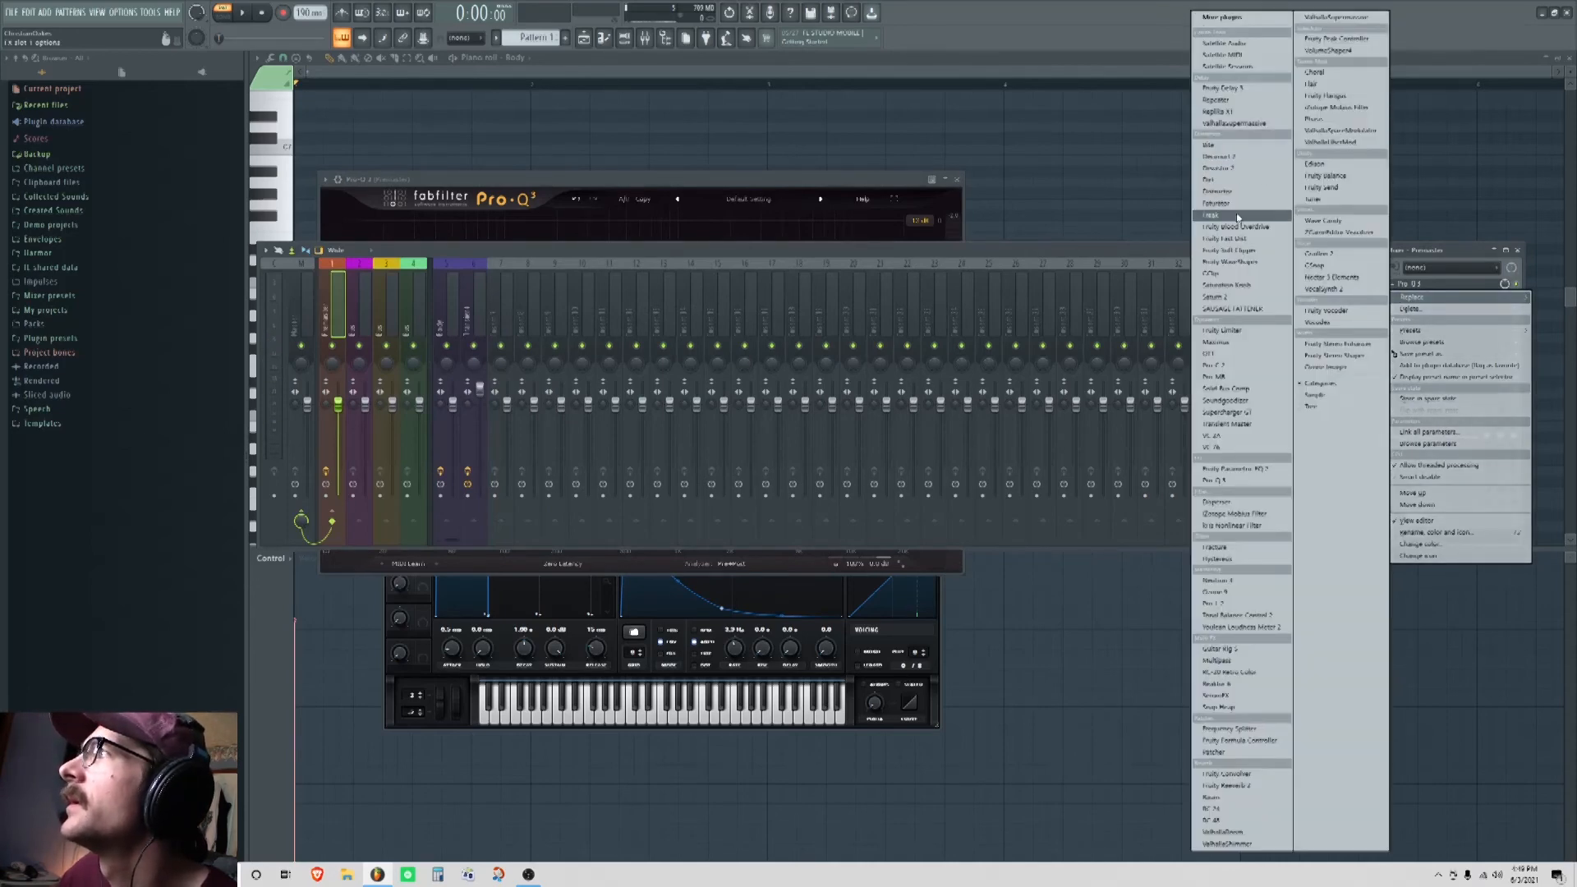
left_click(1224, 156)
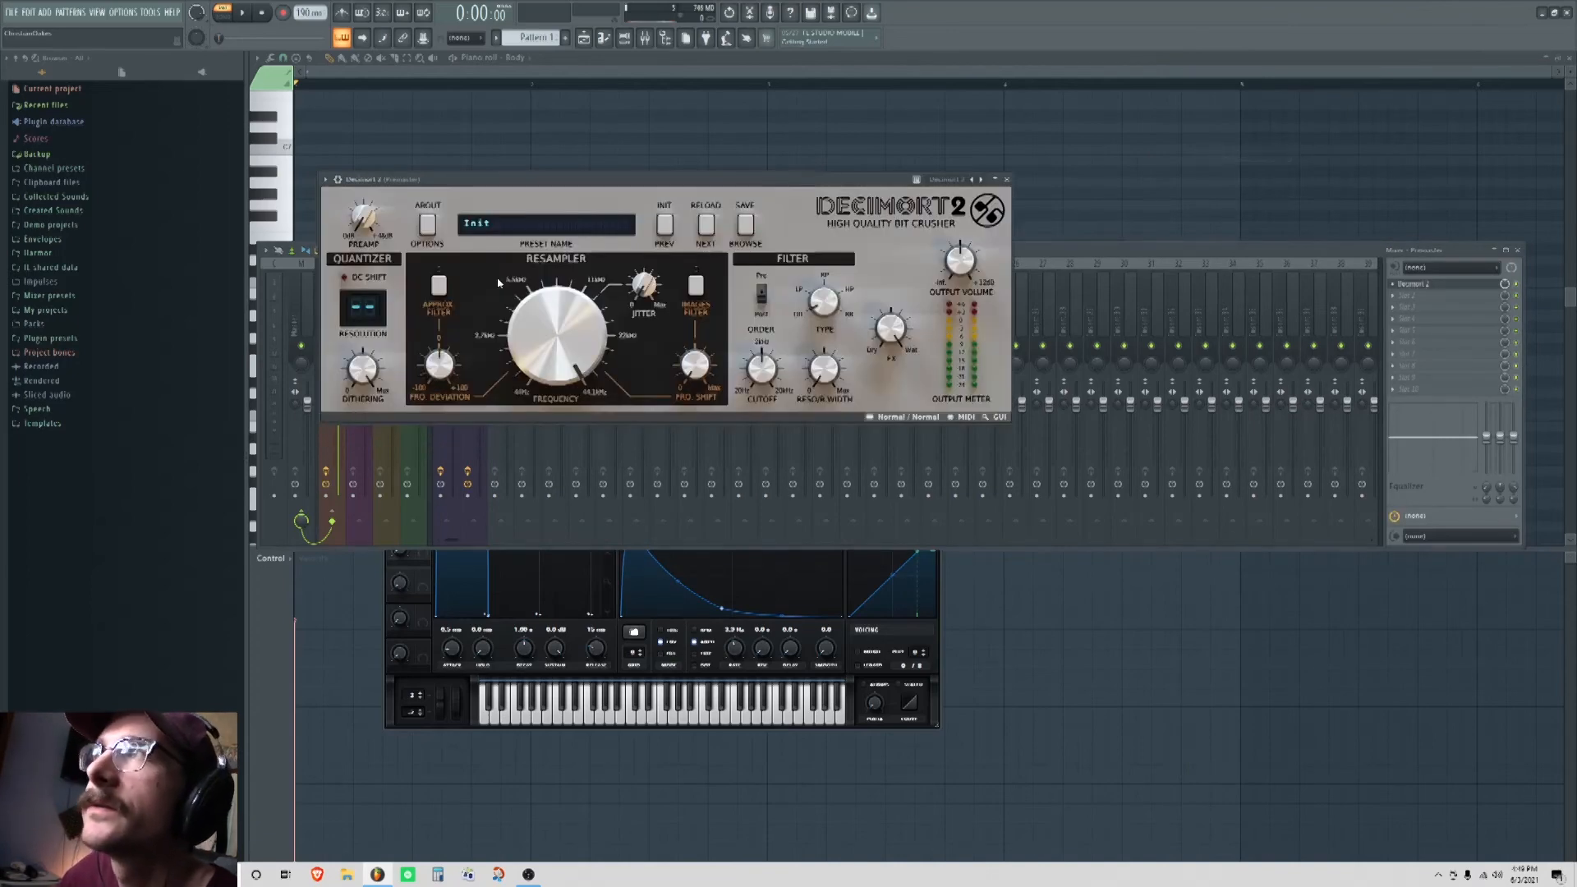
Step: Audition the Decimort 2 preset 16Bit 32kHz, settle on the preset 16Bit 16kHz and play the sound
left_click(510, 230)
left_click(624, 508)
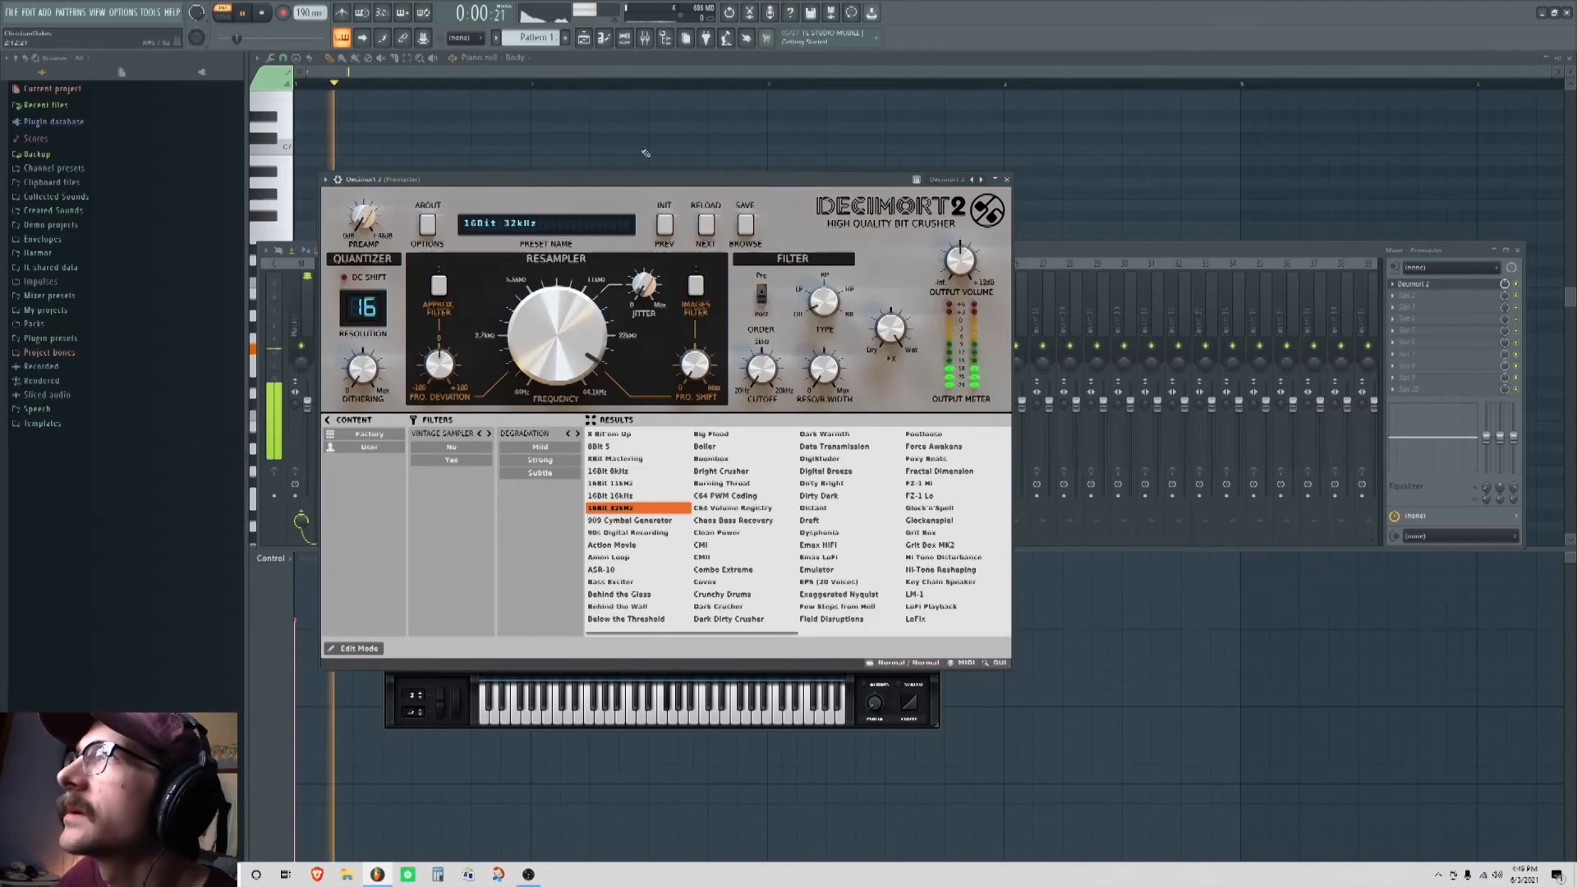
key("space")
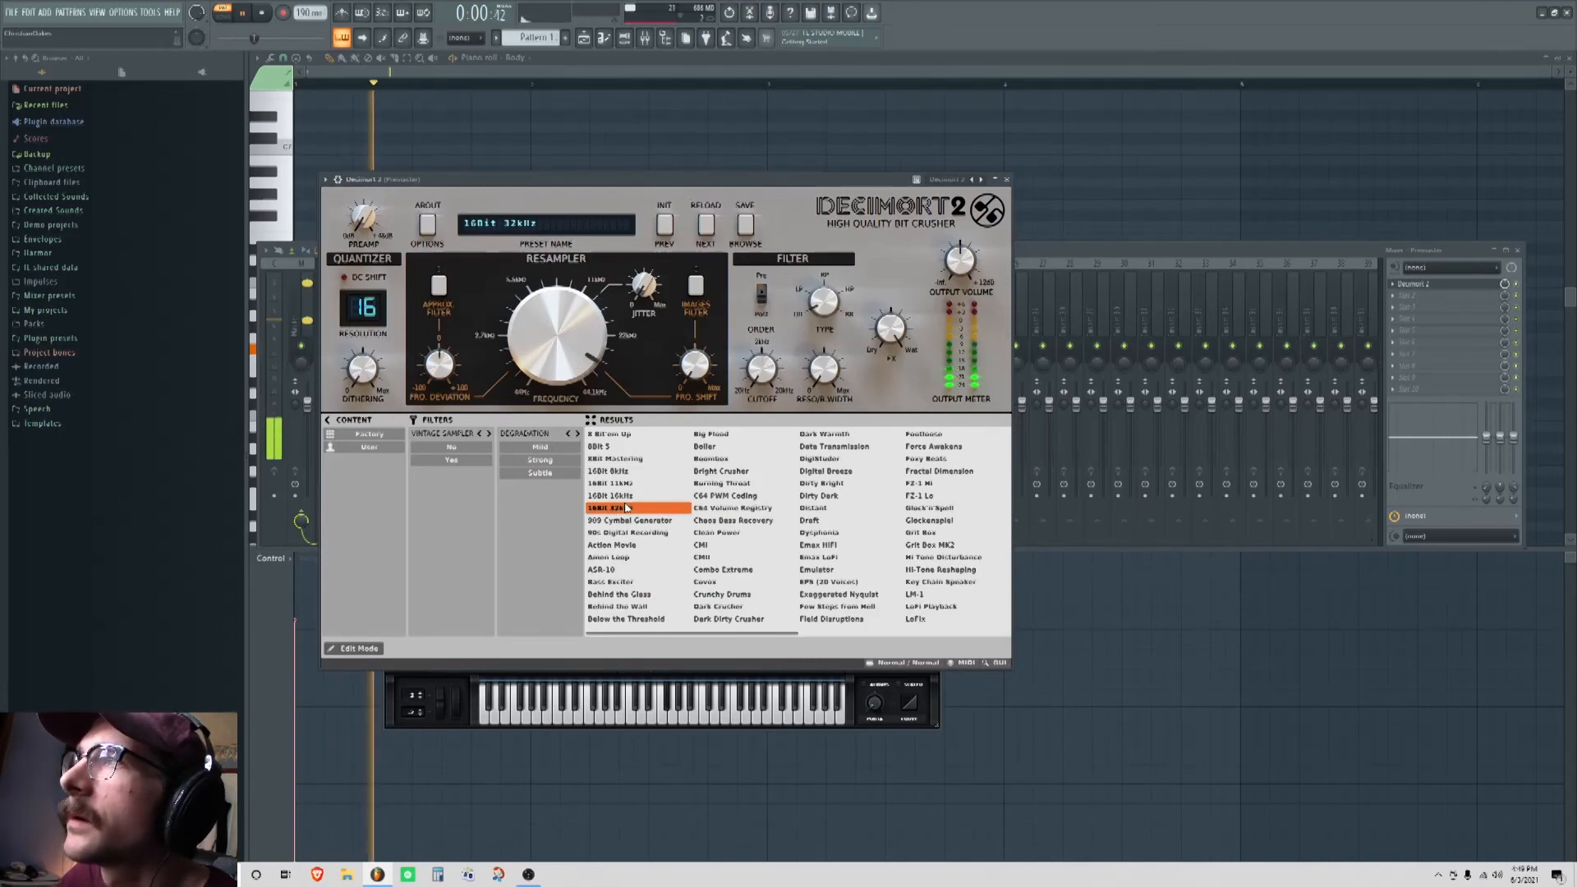
left_click(624, 496)
key("space")
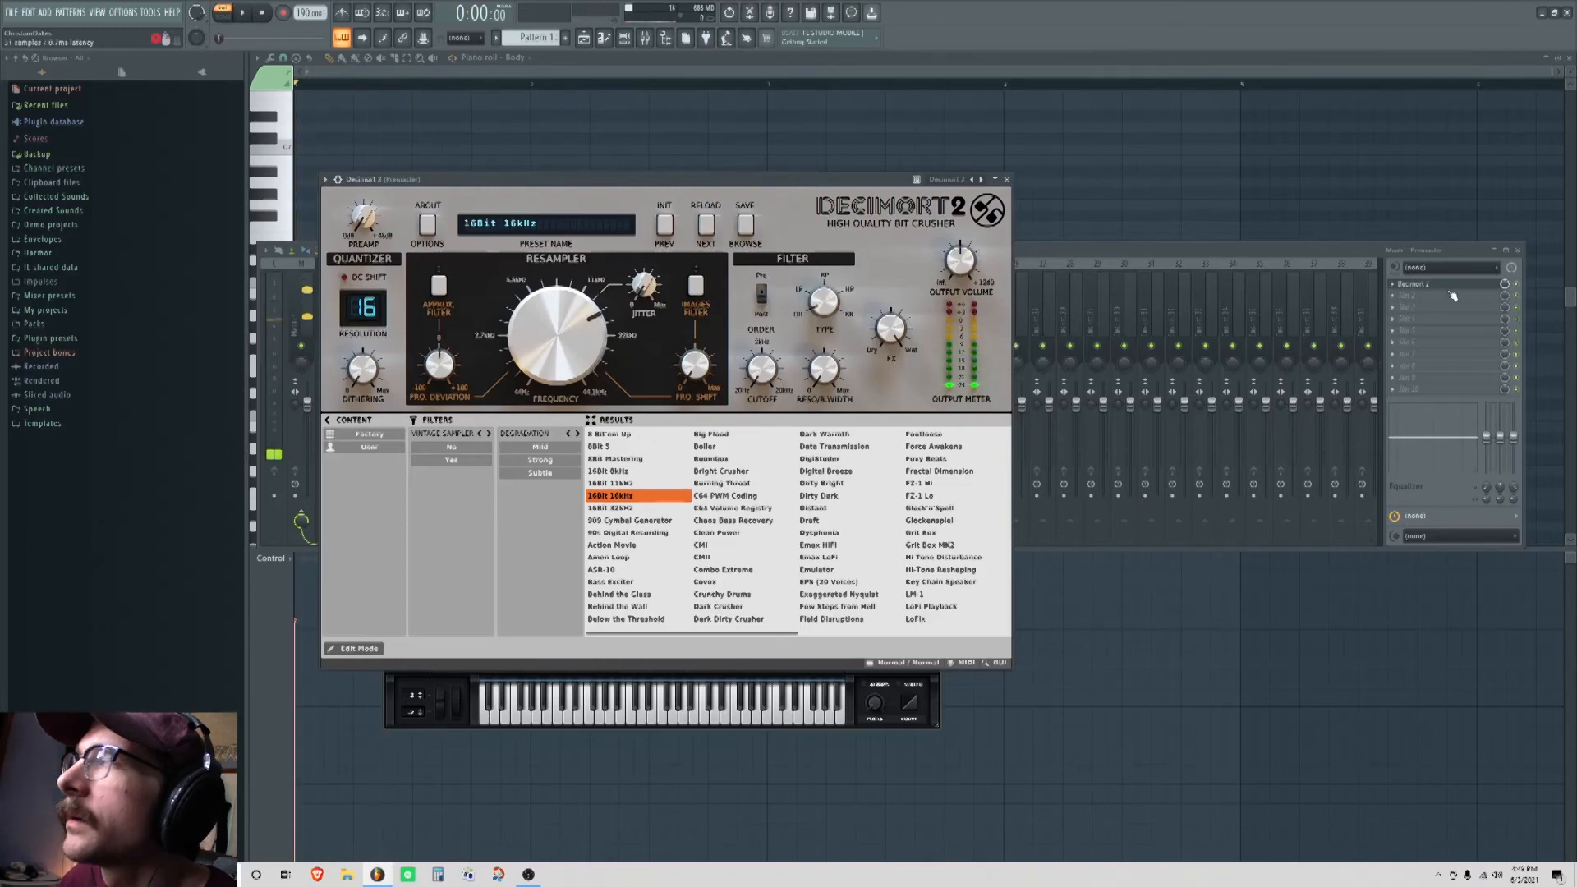
Step: Load FabFilter Pro-C 2 in the second effect slot of the Premaster track
left_click(1396, 297)
key("f")
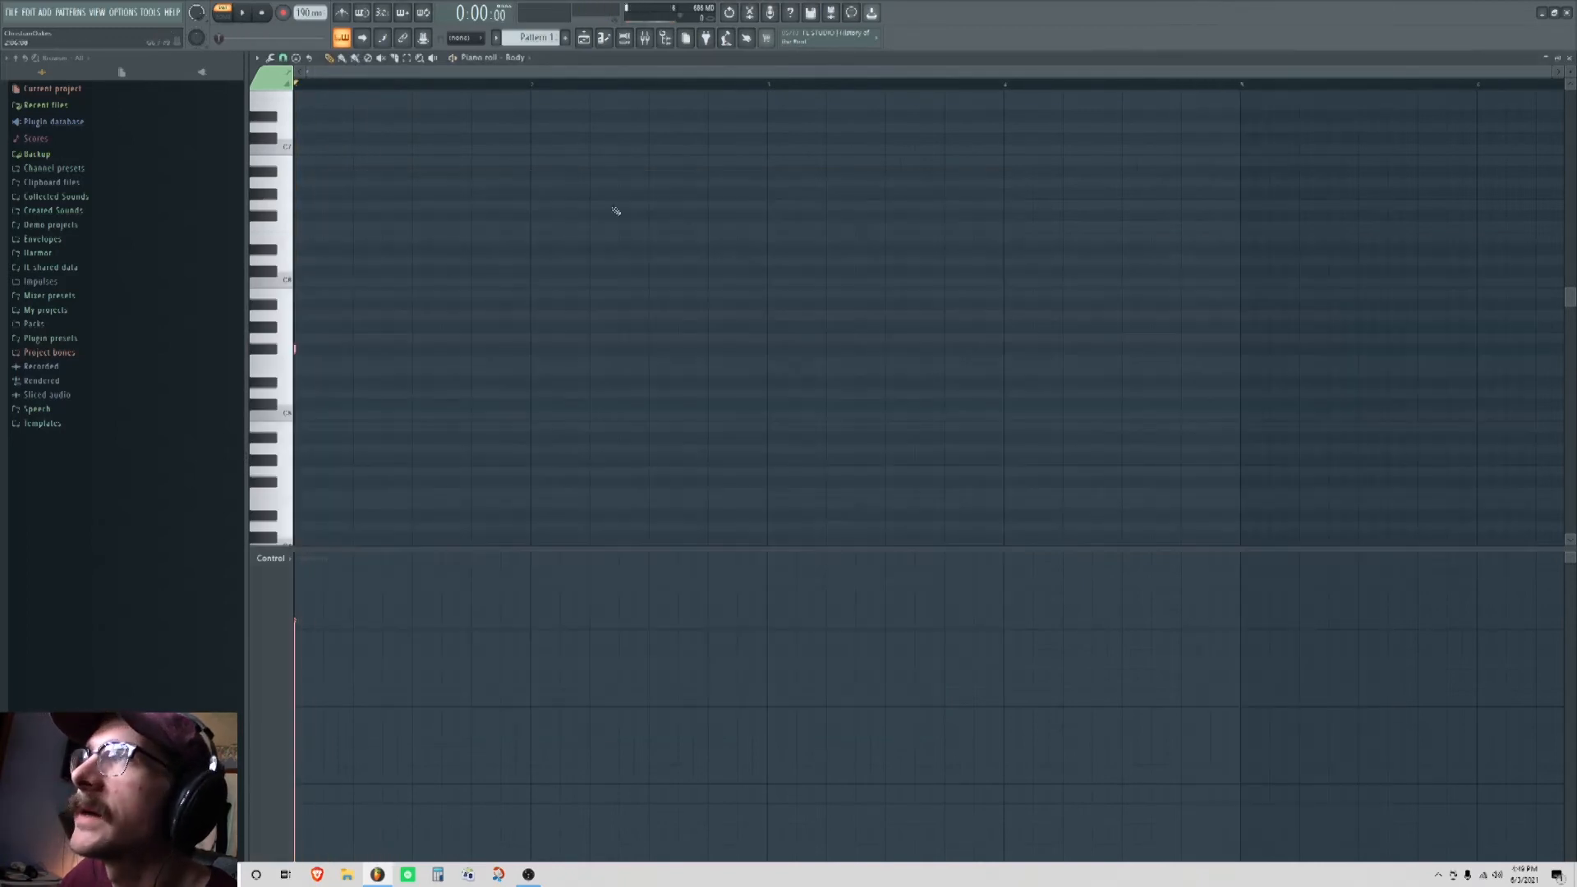
left_click(645, 38)
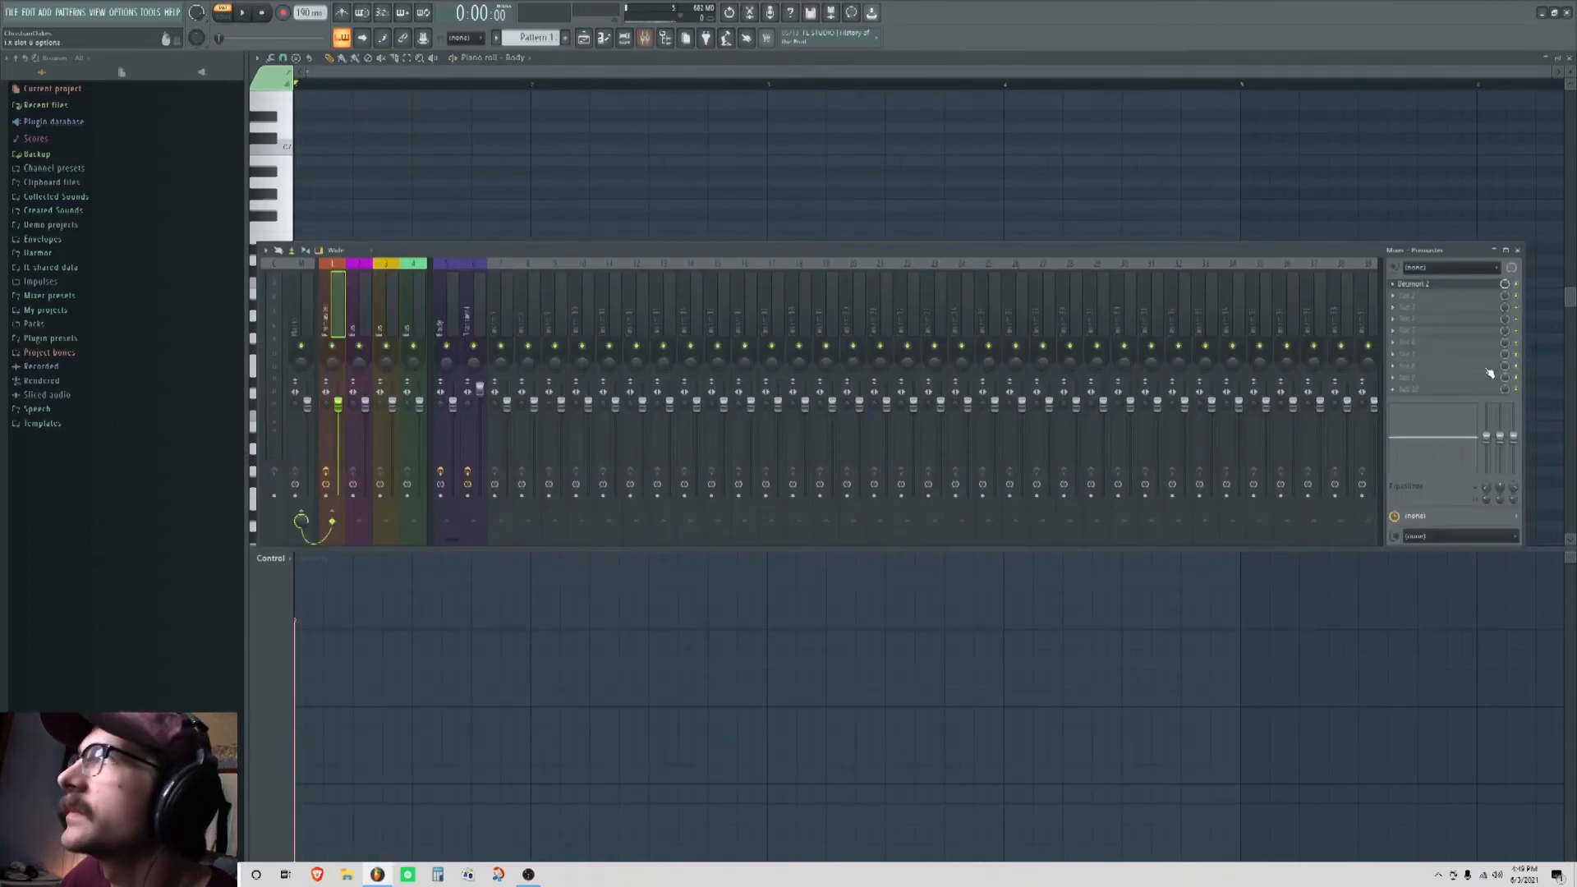
left_click(1410, 305)
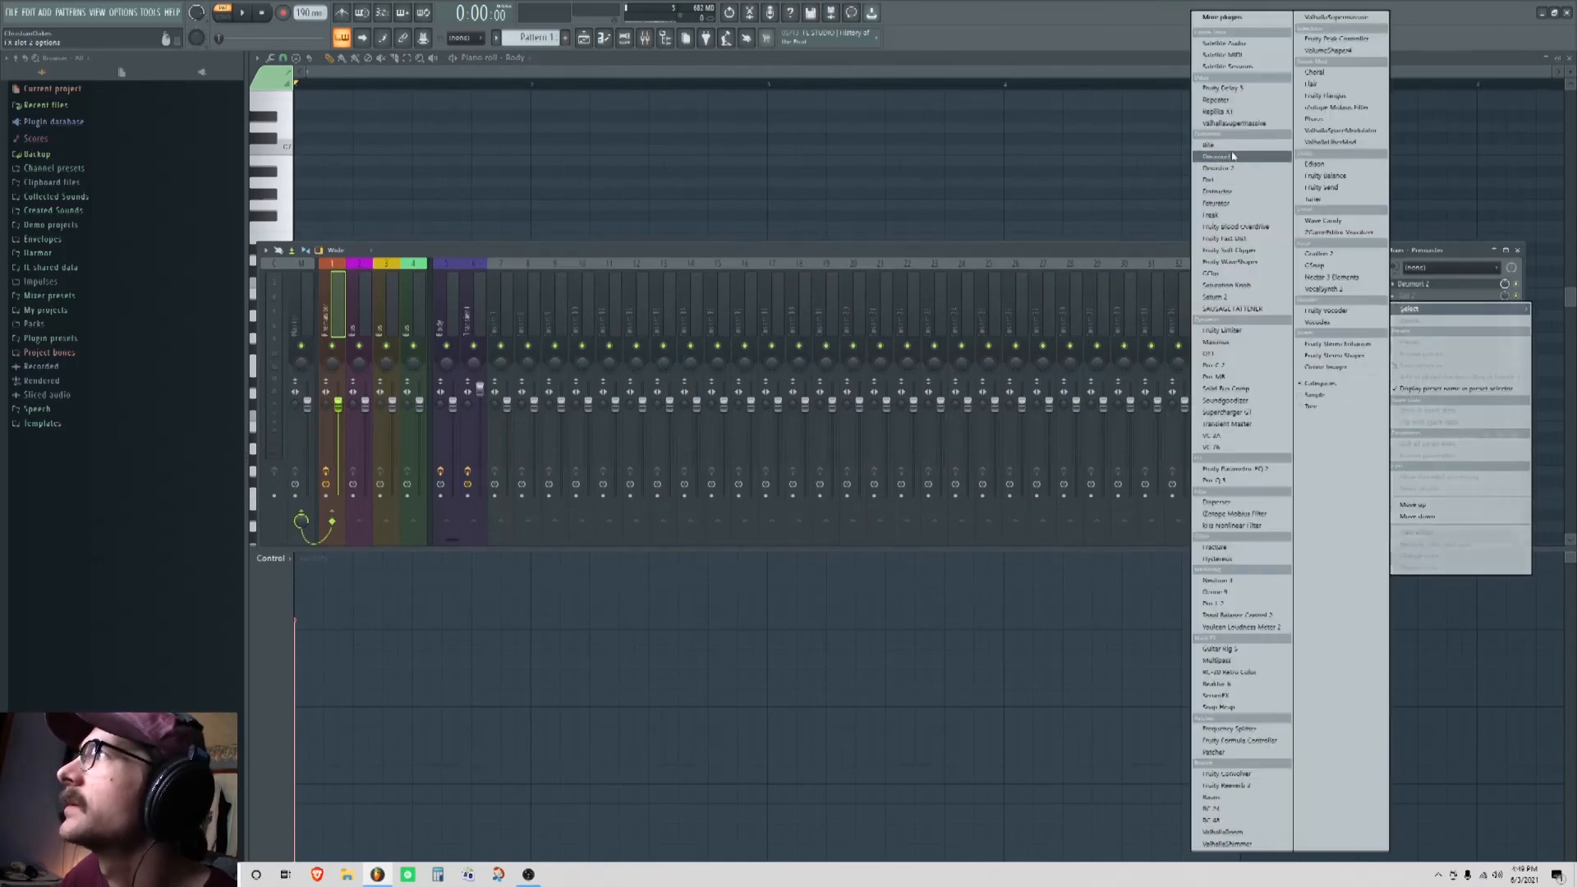
left_click(1216, 366)
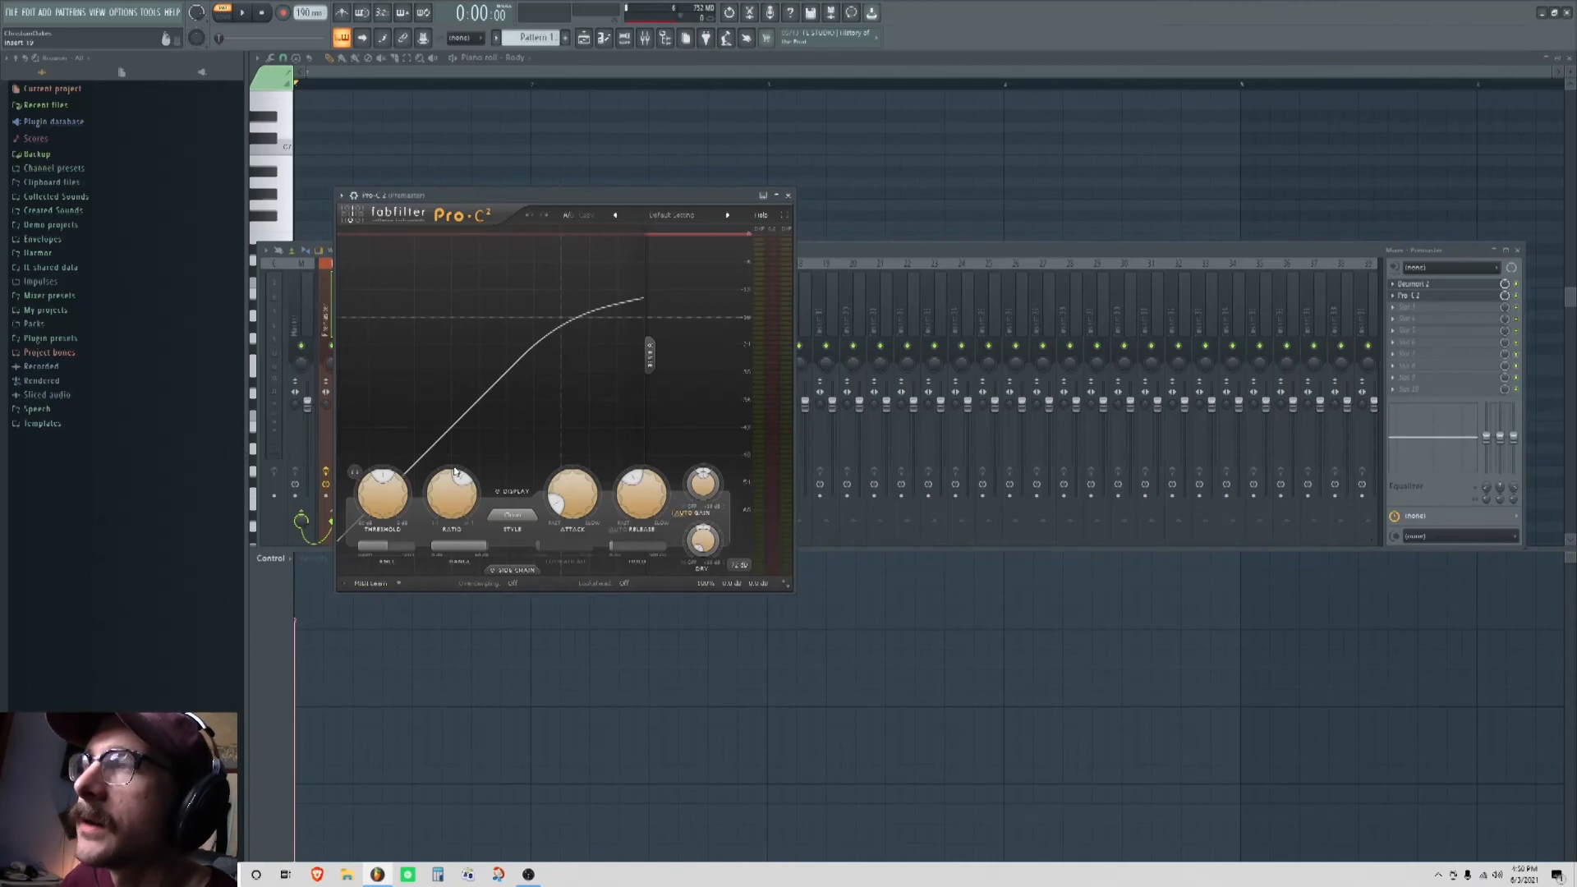
Step: Lengthen the attack and raise the threshold in the Premaster track's Pro-C 2 while auditioning the sound
left_click_drag(573, 501, 572, 508)
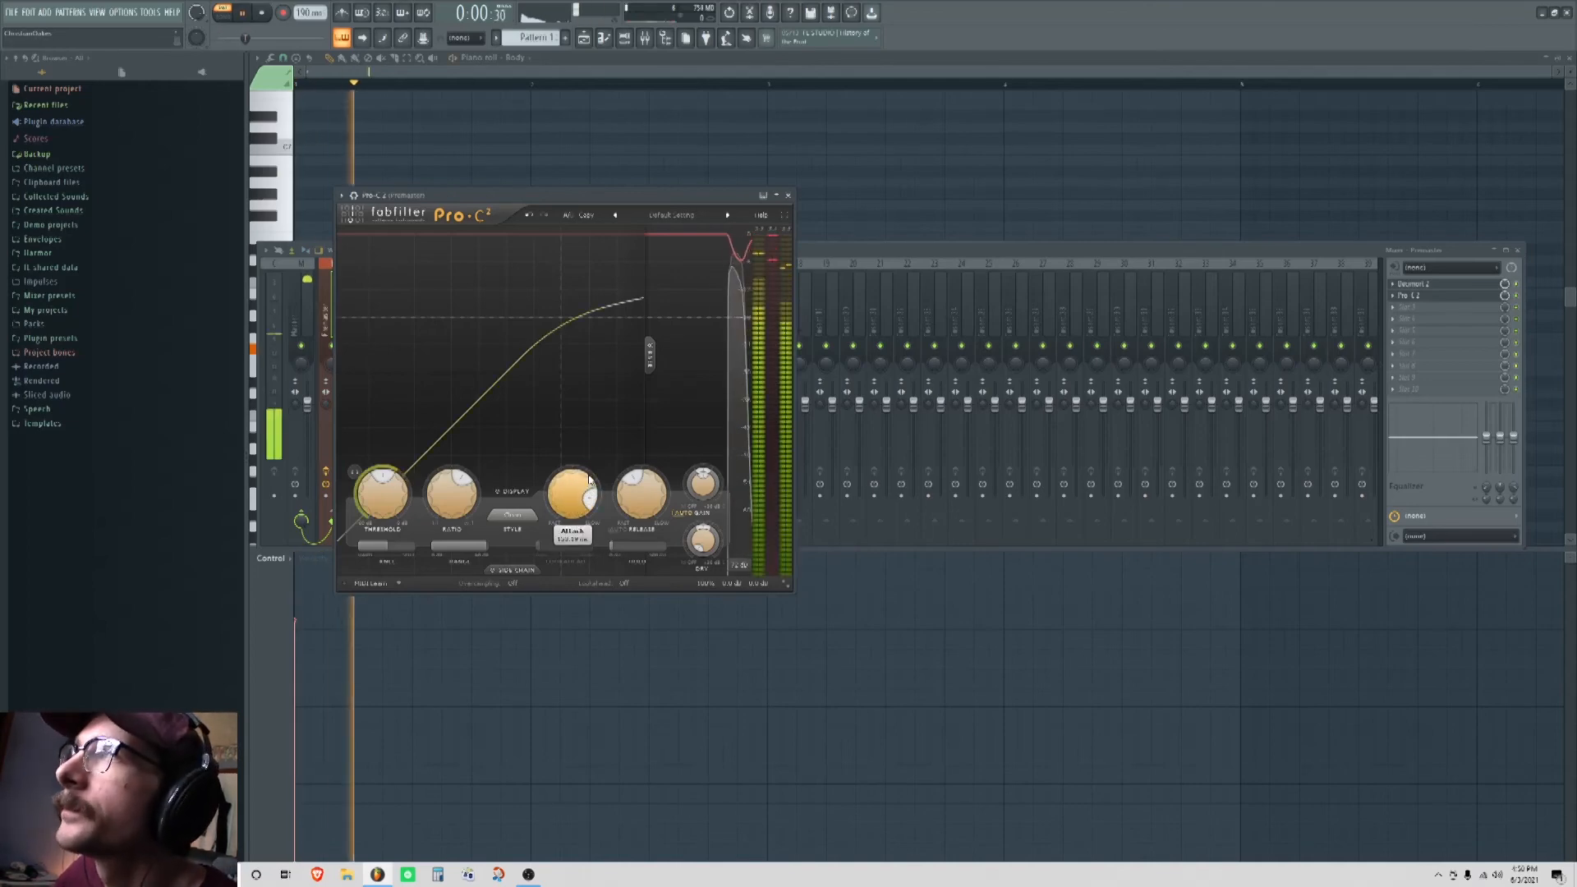
left_click_drag(393, 493, 400, 464)
key("space")
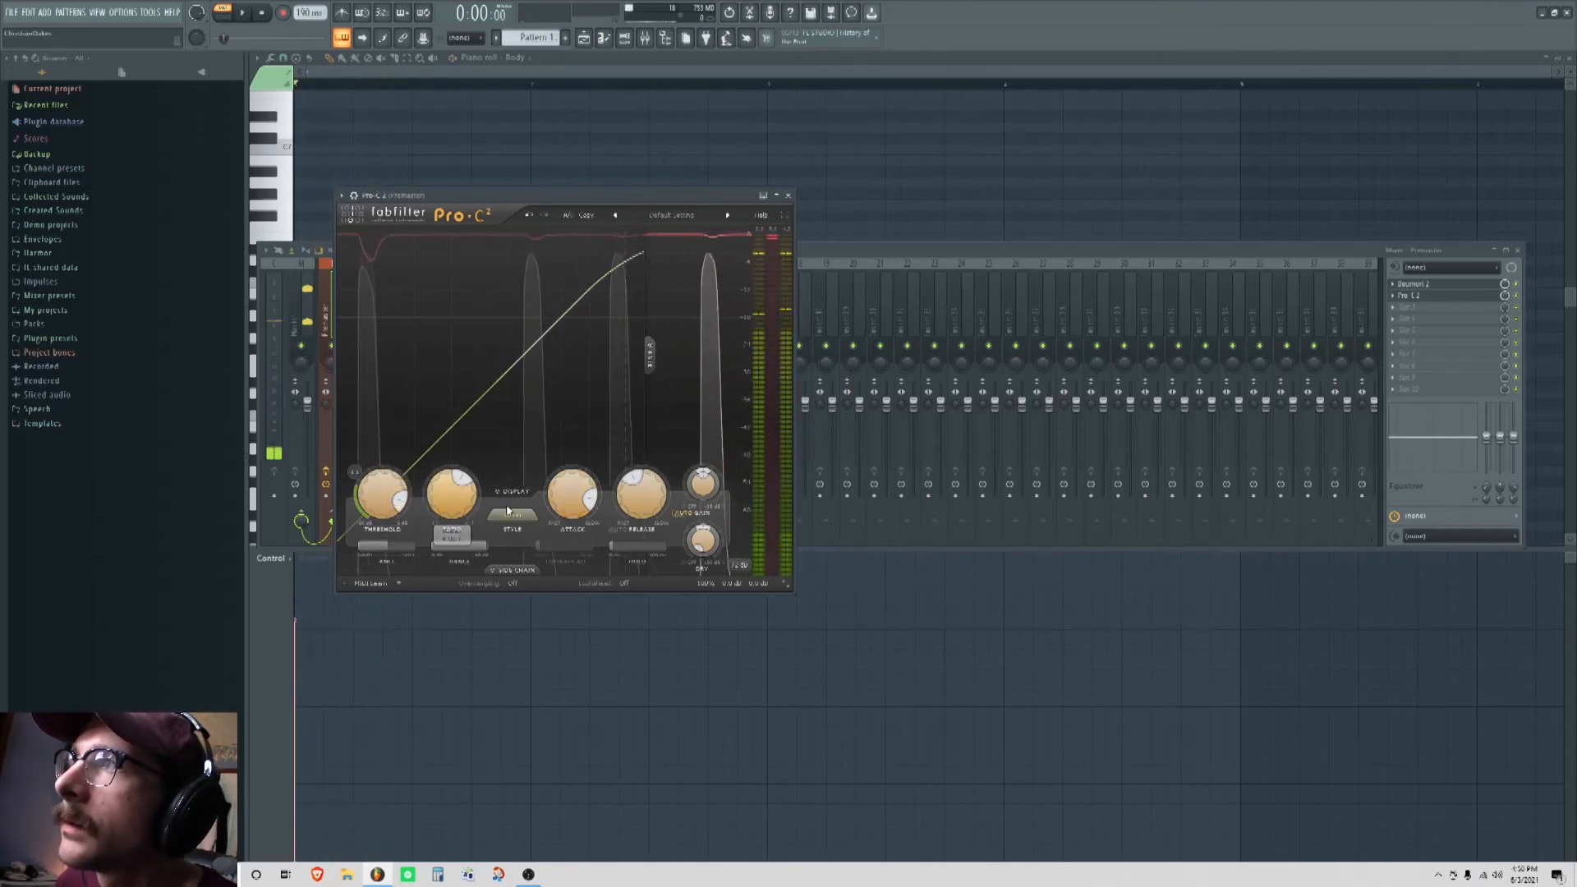
key("space")
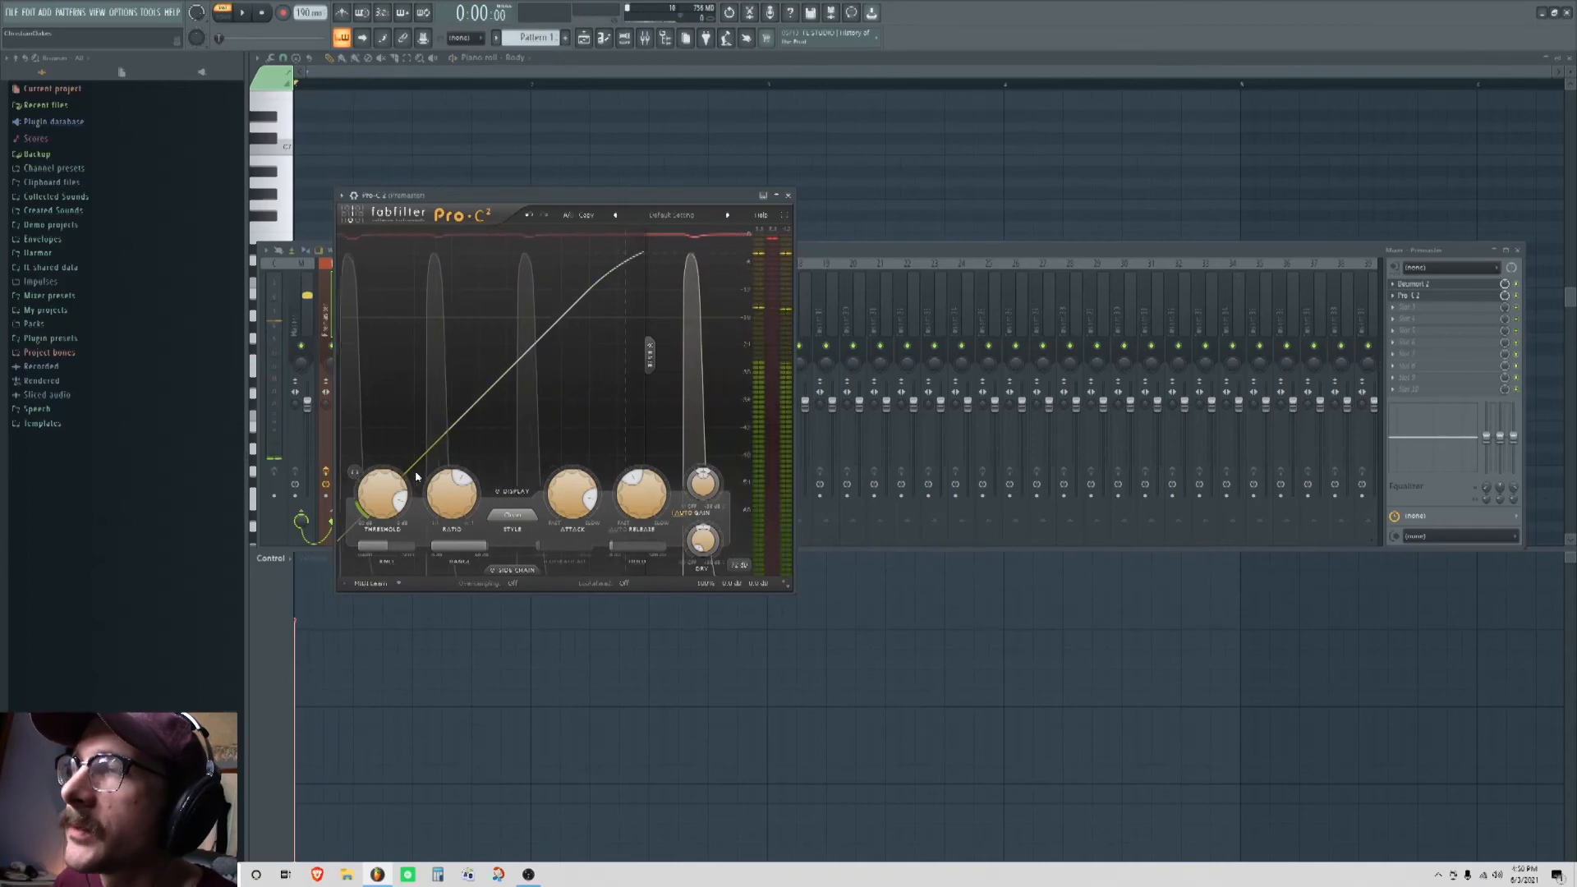
mouse_move(452, 499)
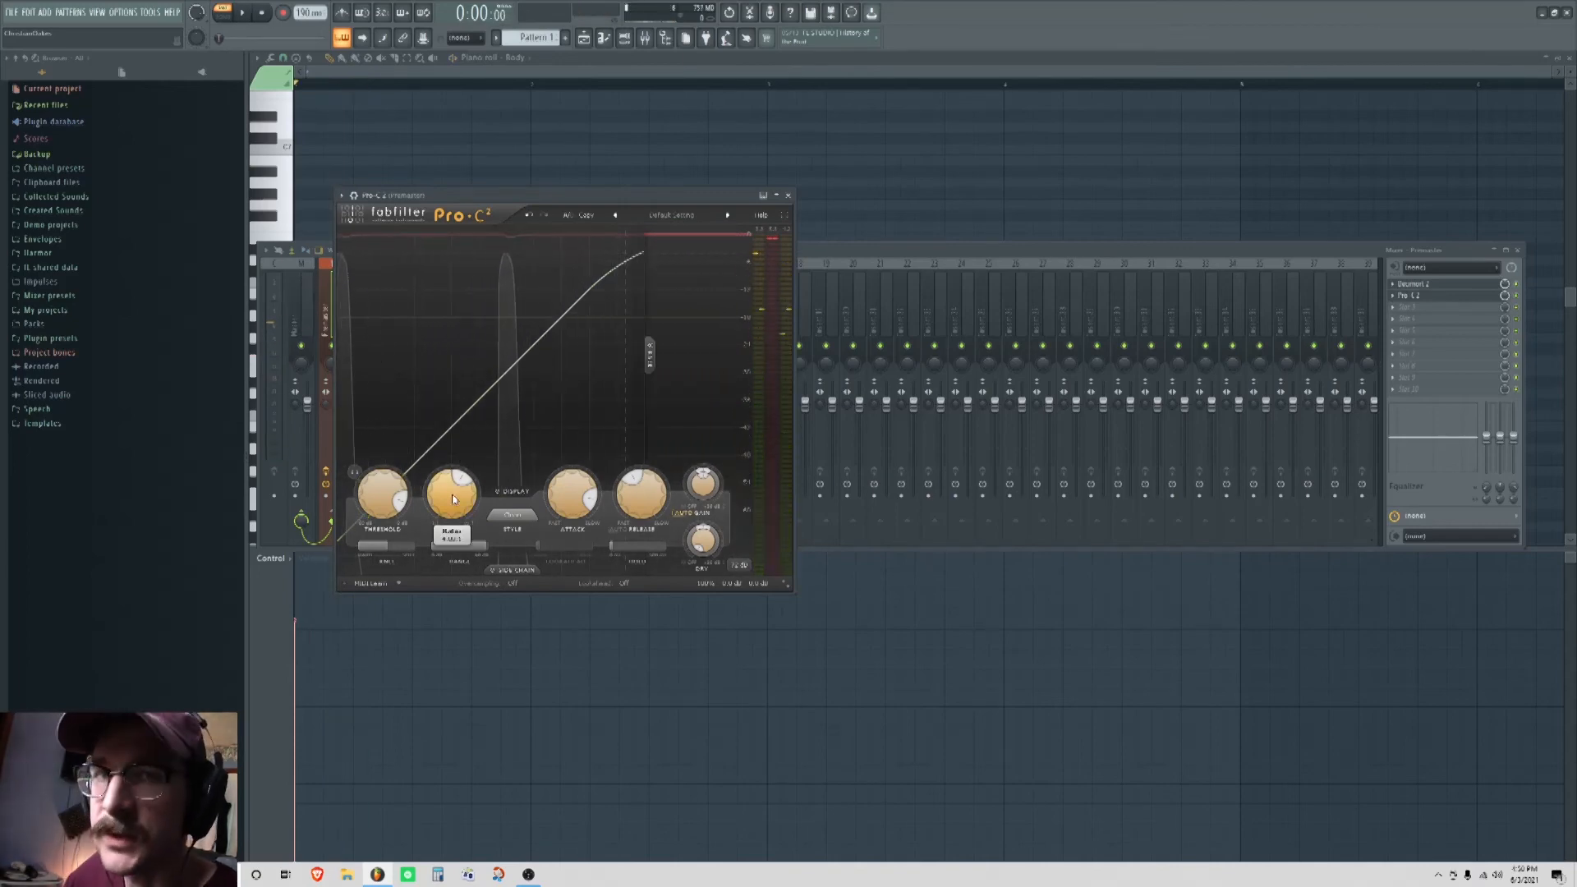
Step: Add Fruity Limiter in the Premaster track's third effect slot, disable Pro-C 2 and play the sound through the limiter
left_click(1396, 309)
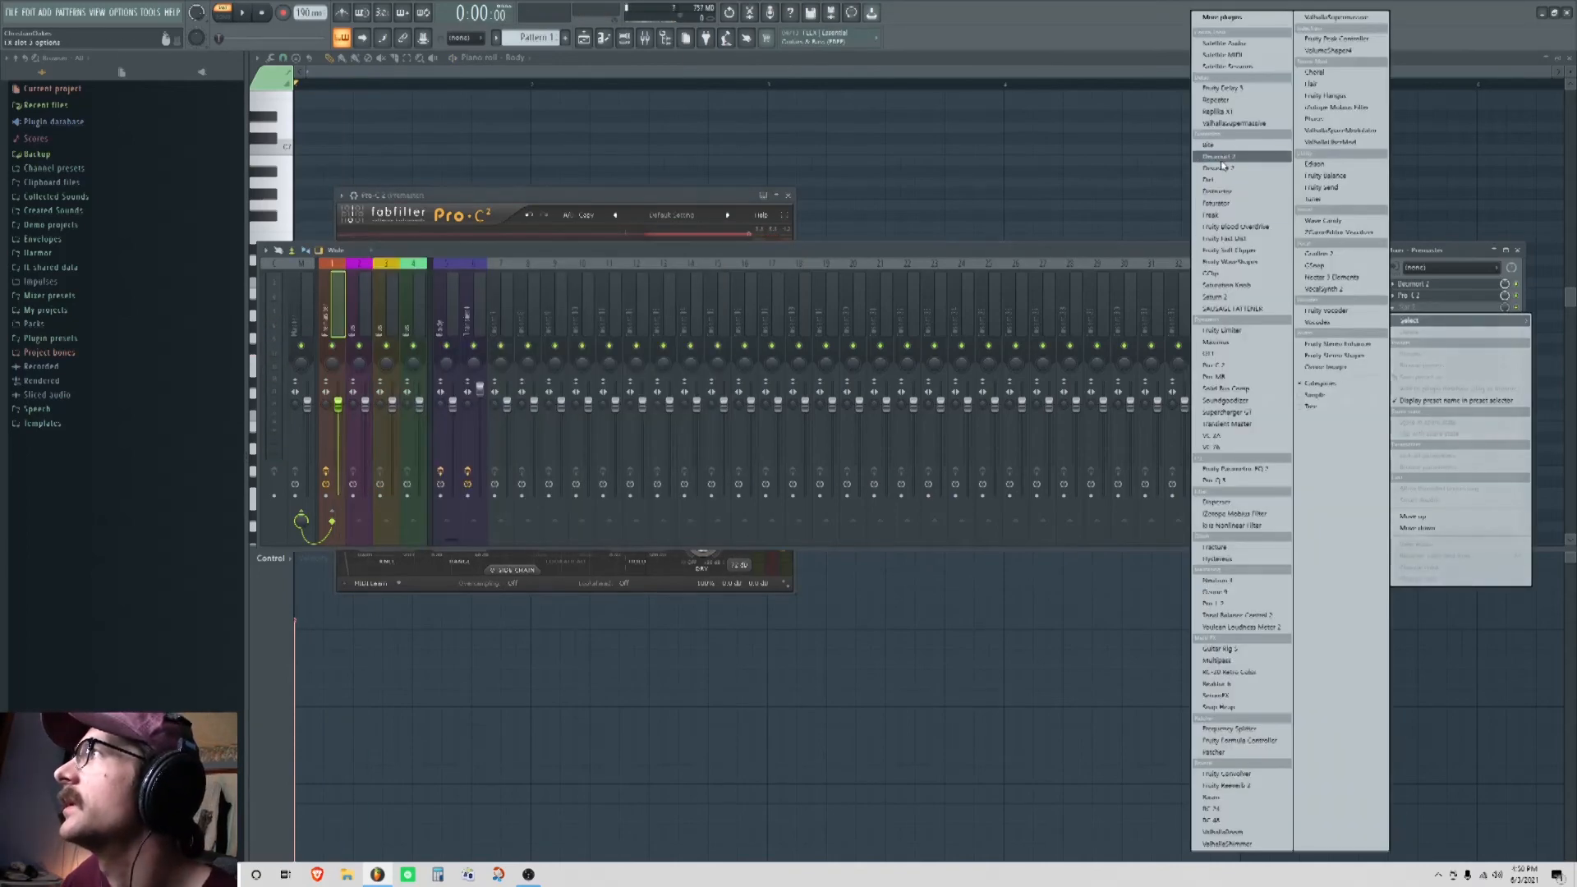
left_click(1224, 330)
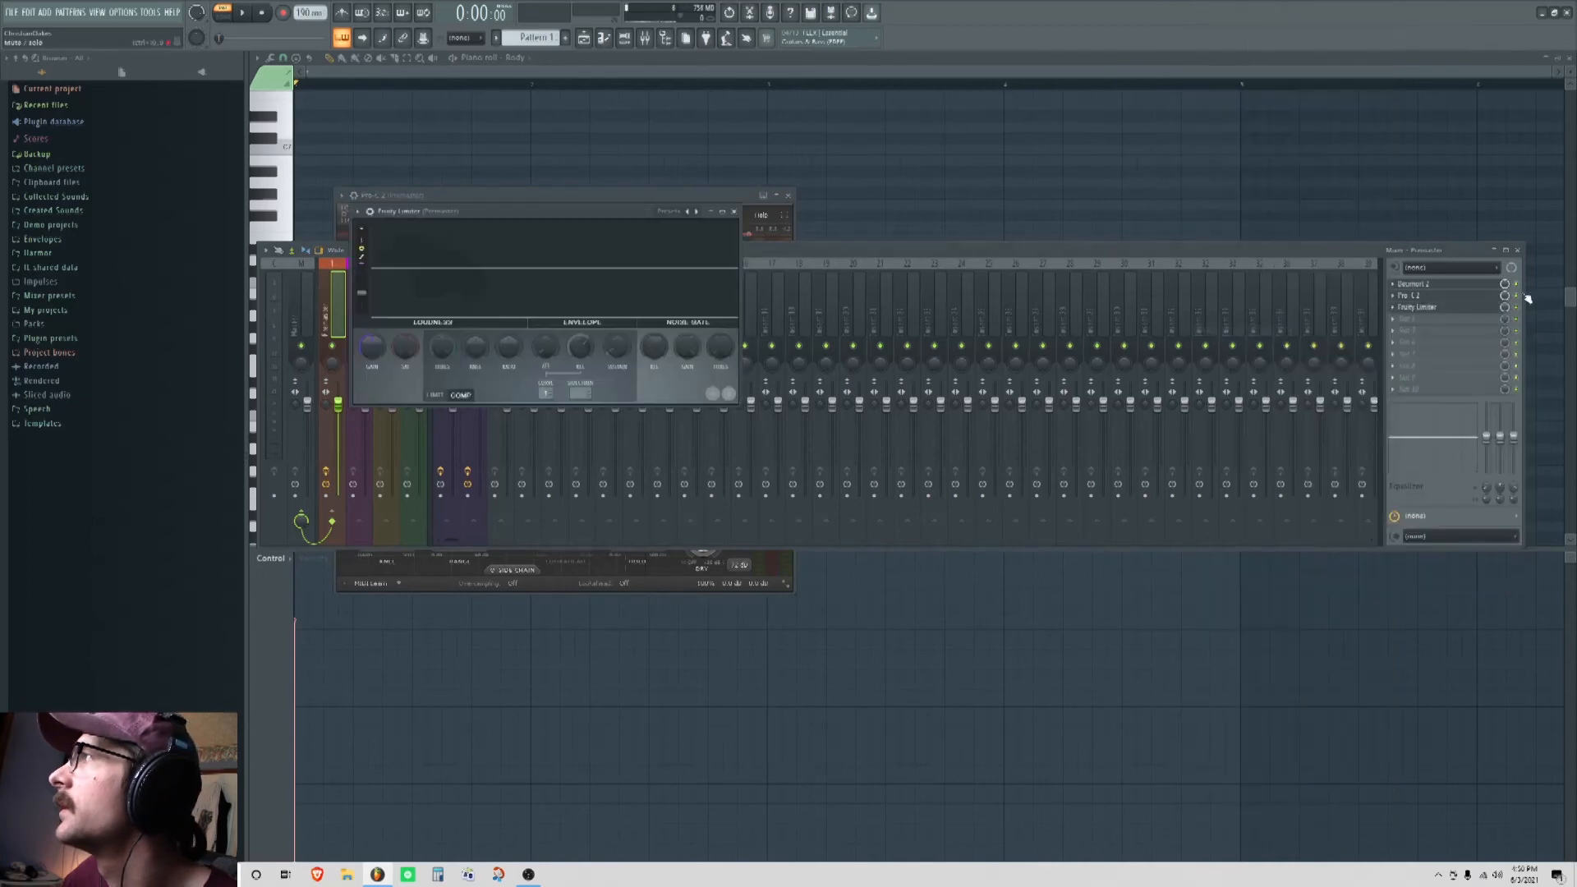
left_click(1517, 295)
left_click(1442, 308)
left_click(1441, 308)
key("space")
key("space")
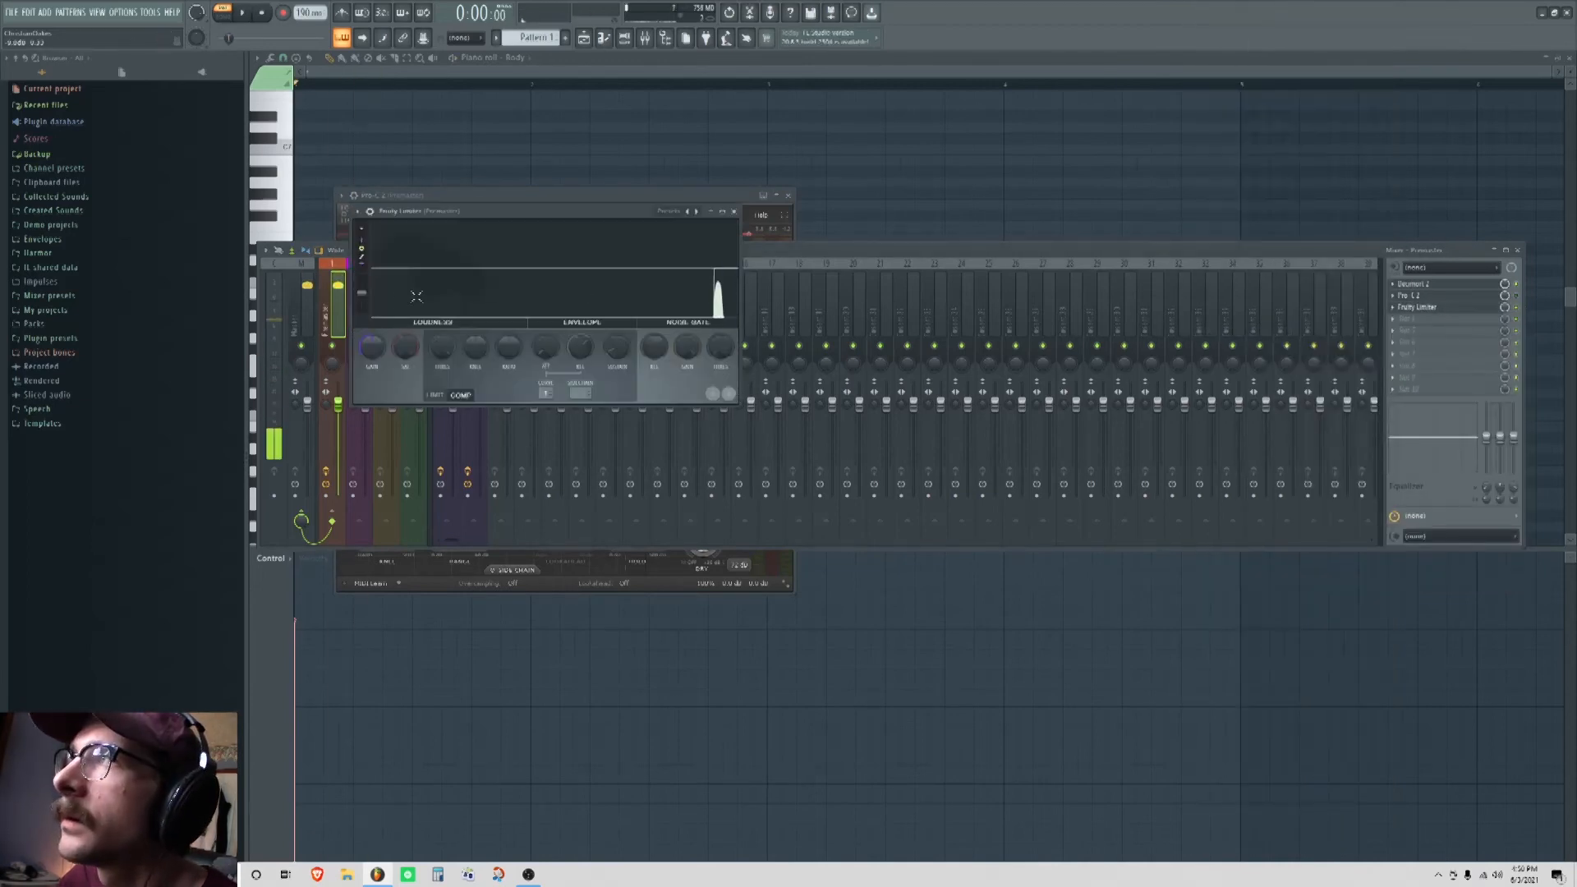
Step: Speed up the scrolling of the Fruity Limiter's level display and audition the hit's waveform
left_click_drag(362, 293, 362, 279)
key("space")
key("space")
key("space")
key("space")
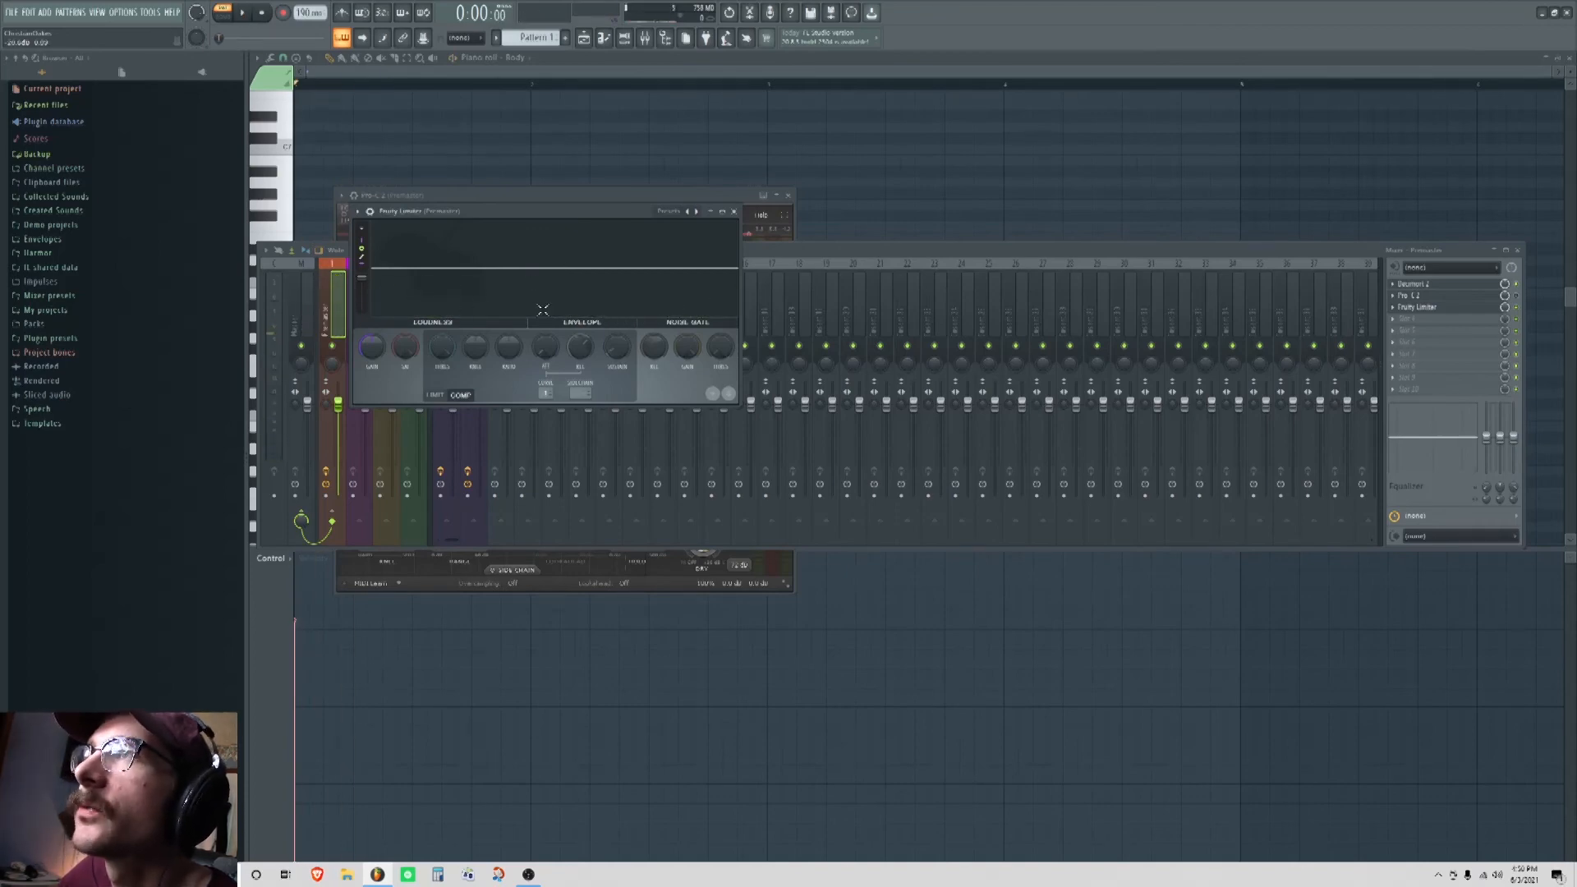
key("space")
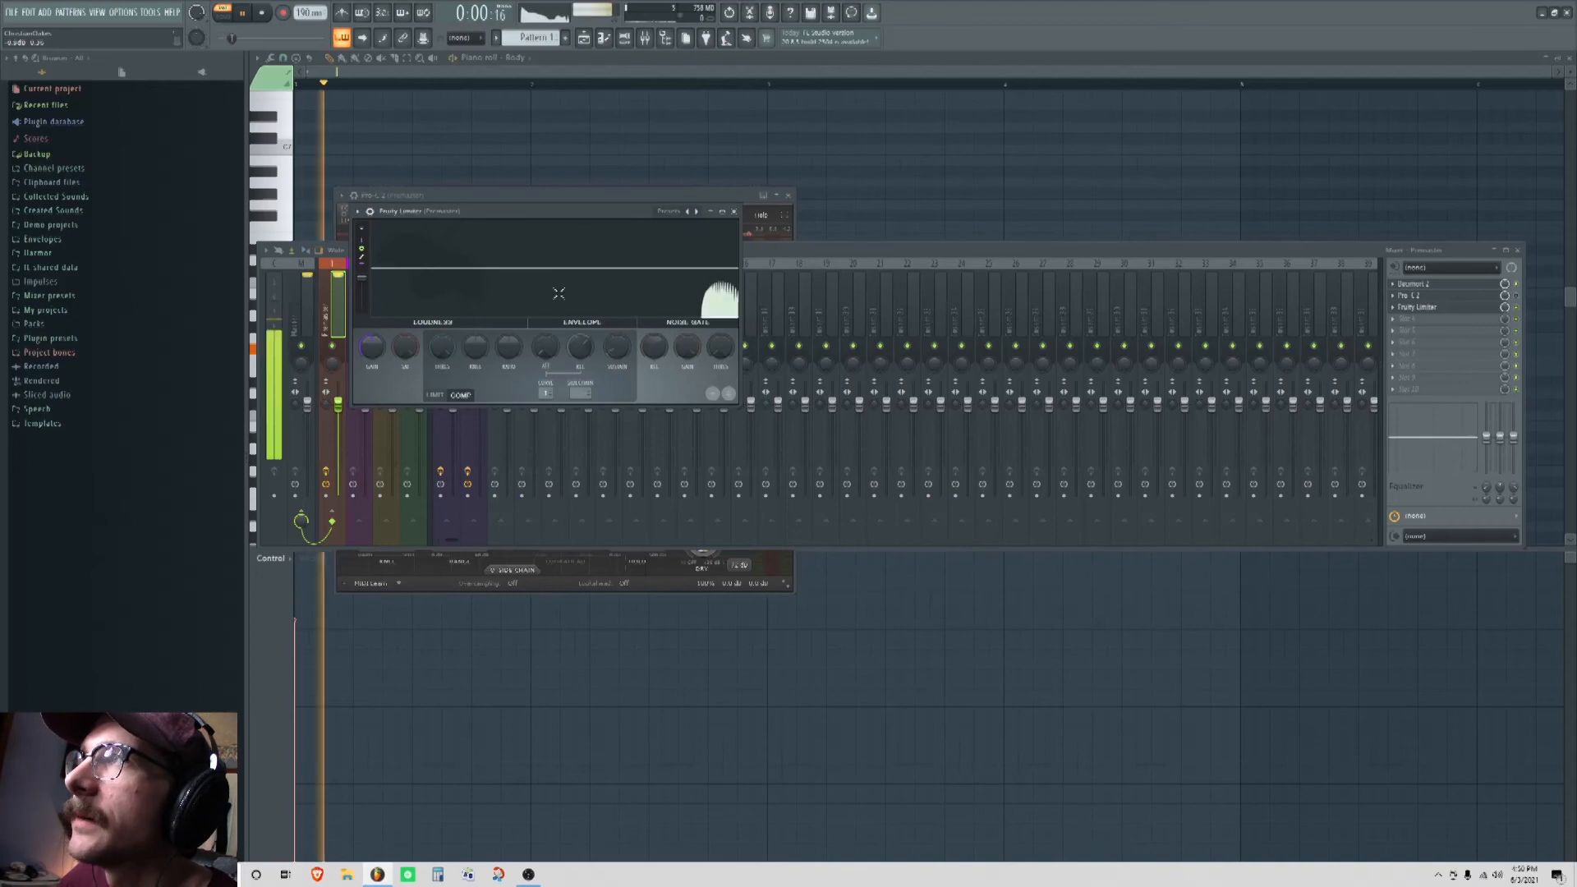
key("space")
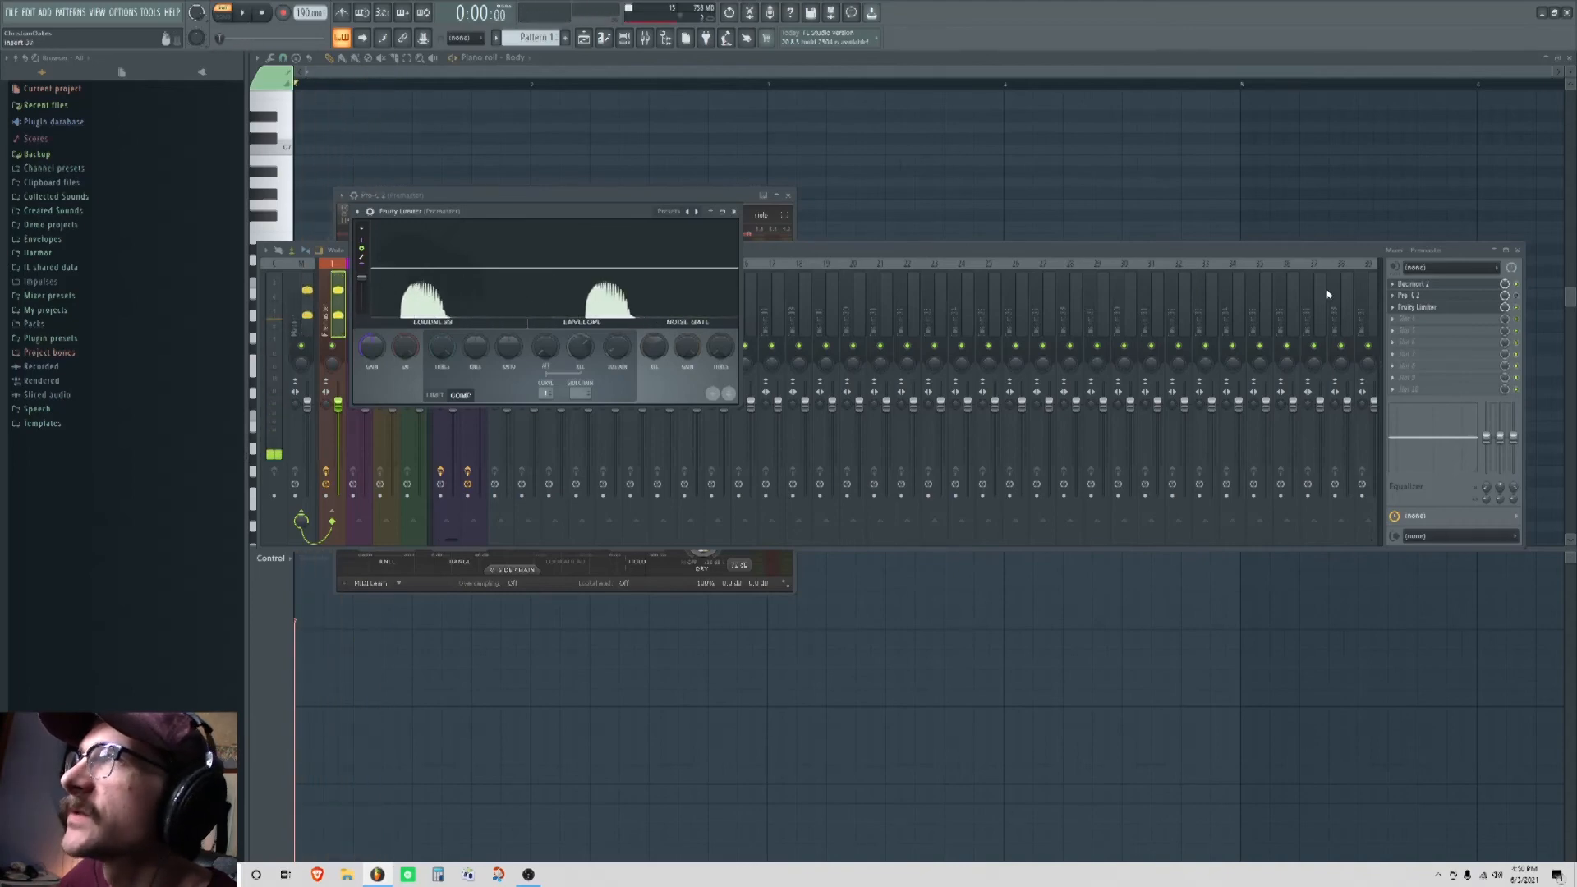
Step: Lower the threshold and raise the ratio in the Fruity Limiter's compressor section while auditioning the sound
left_click(465, 395)
key("space")
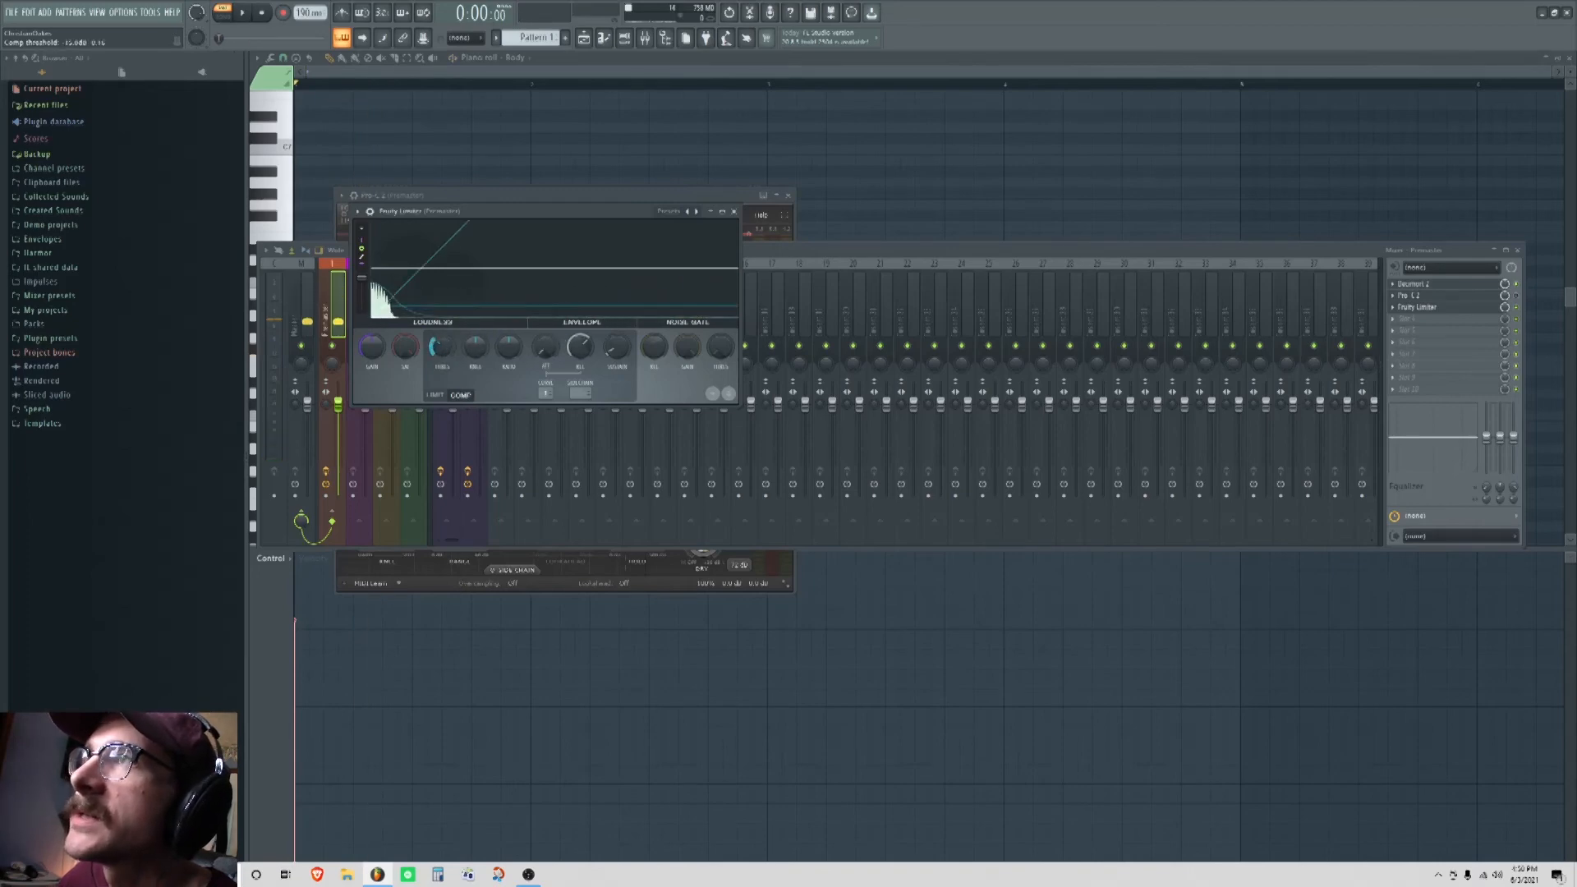
key("space")
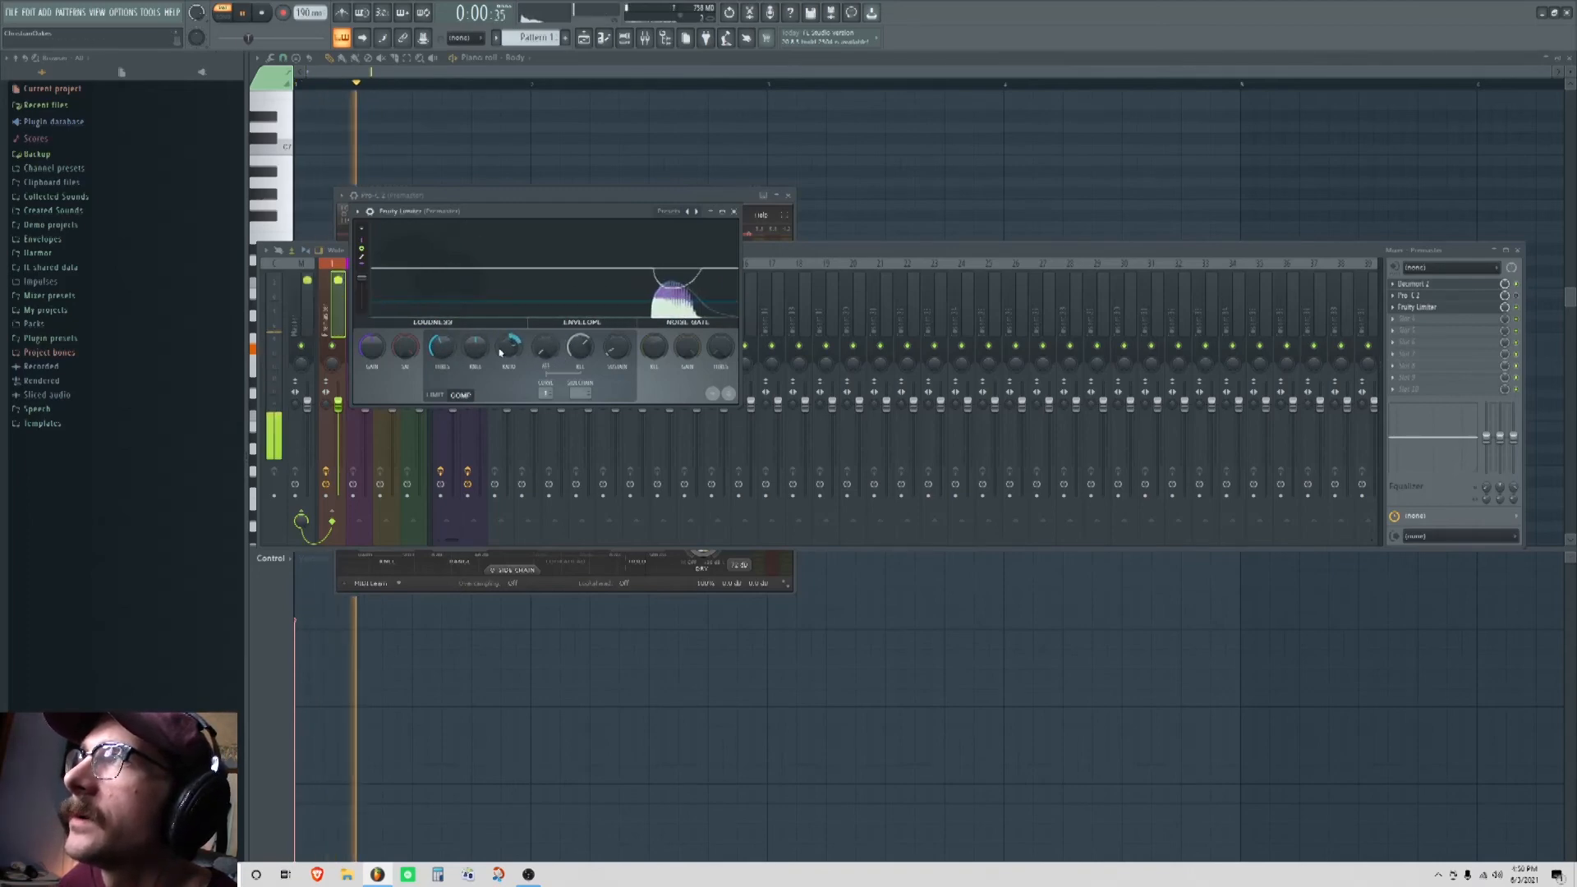
key("space")
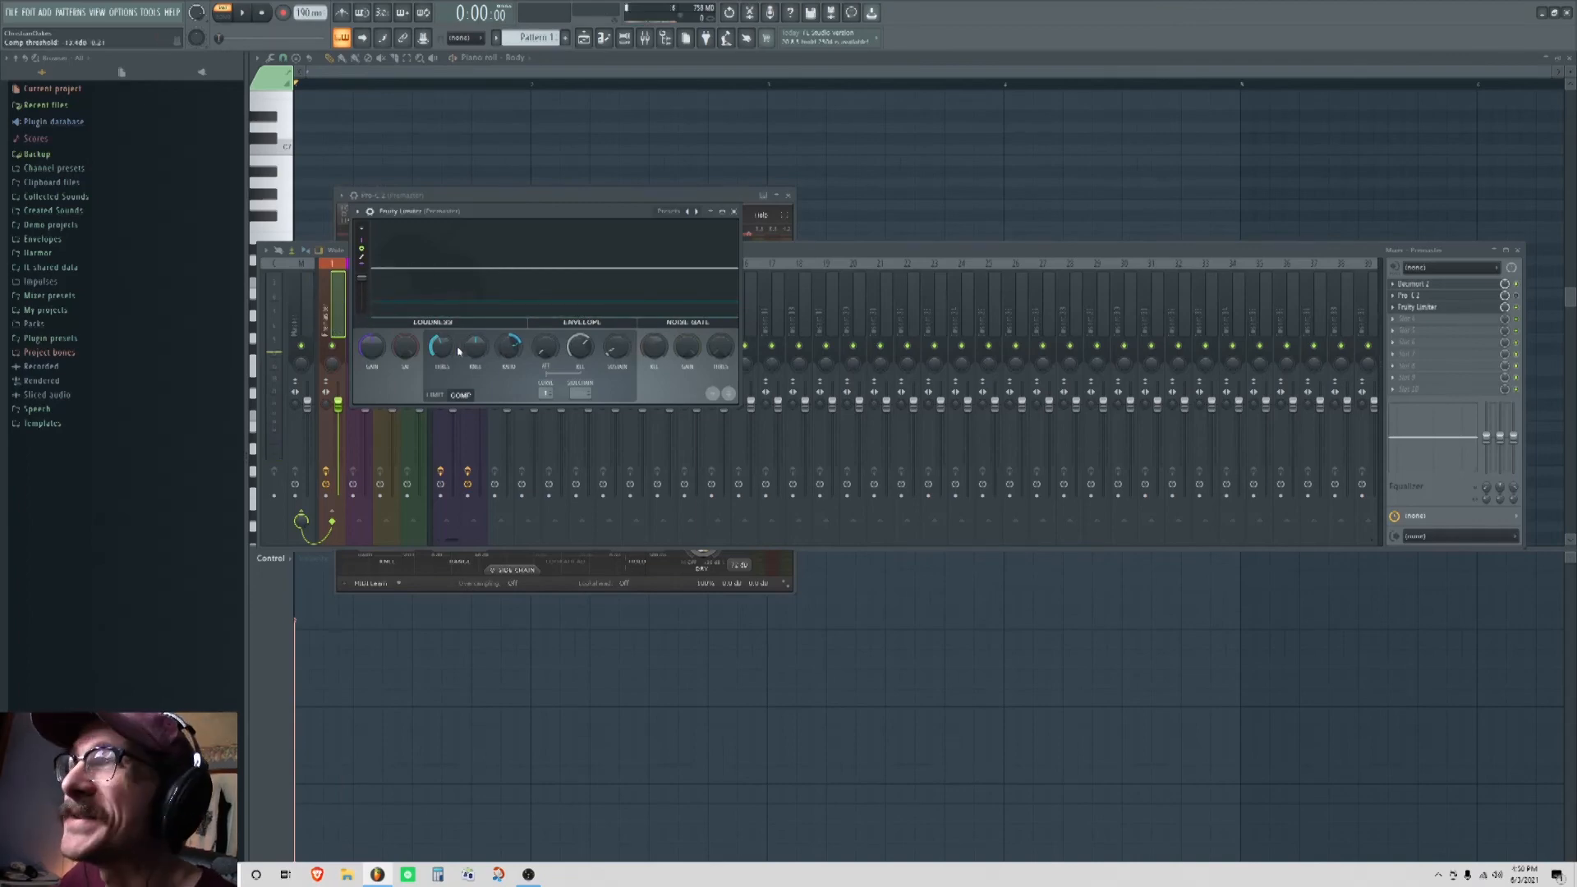
Step: Reduce the mix level of the Fruity Limiter in the Premaster track's third slot and audition the blend
left_click(1517, 315)
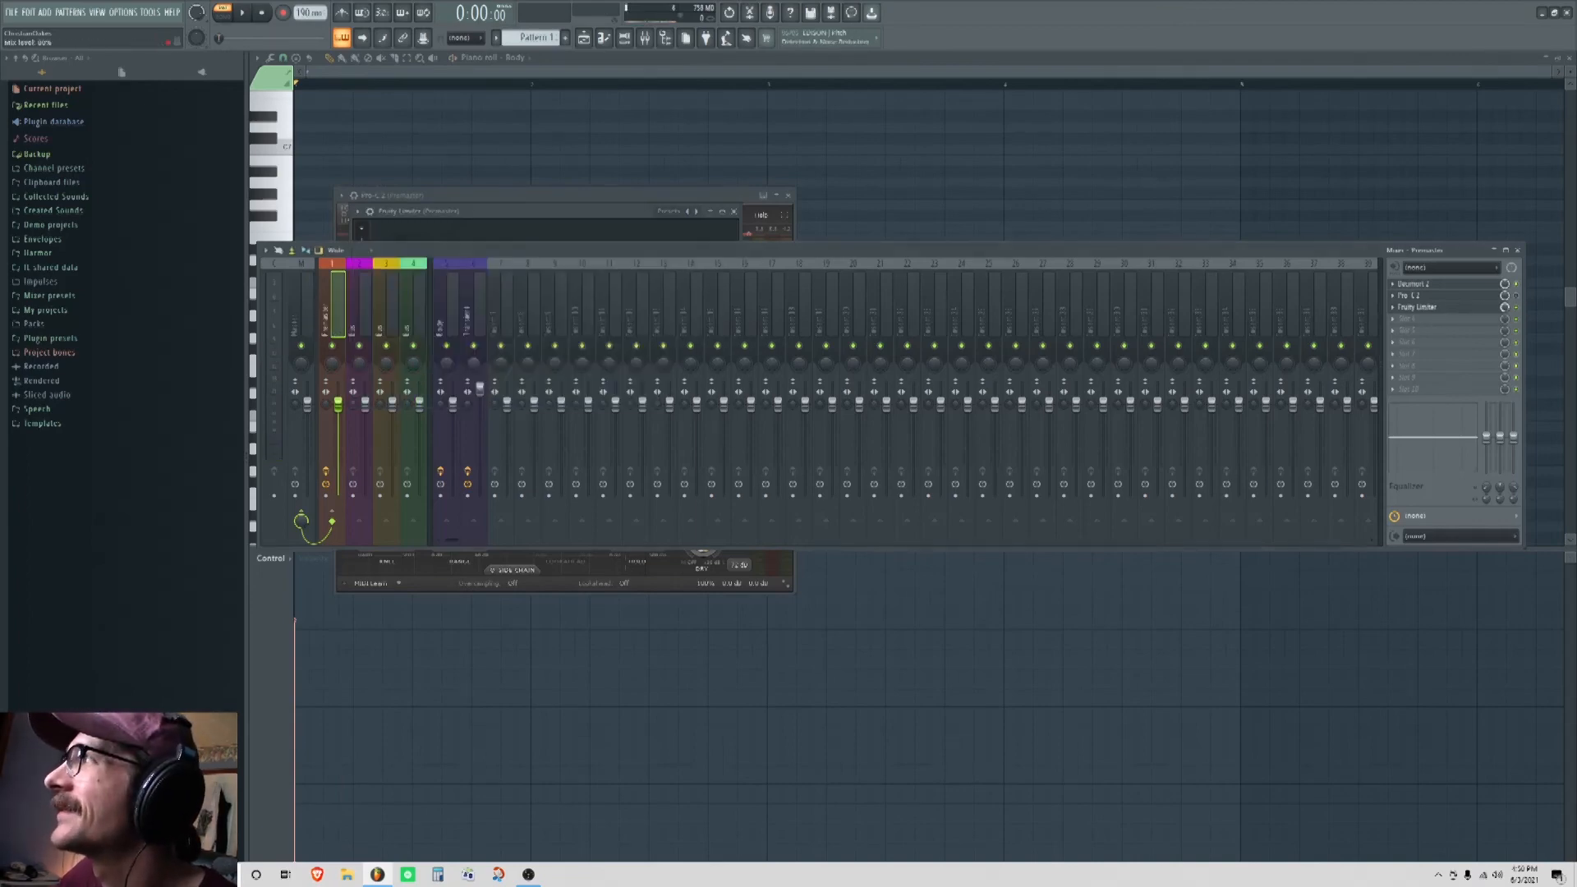
key("space")
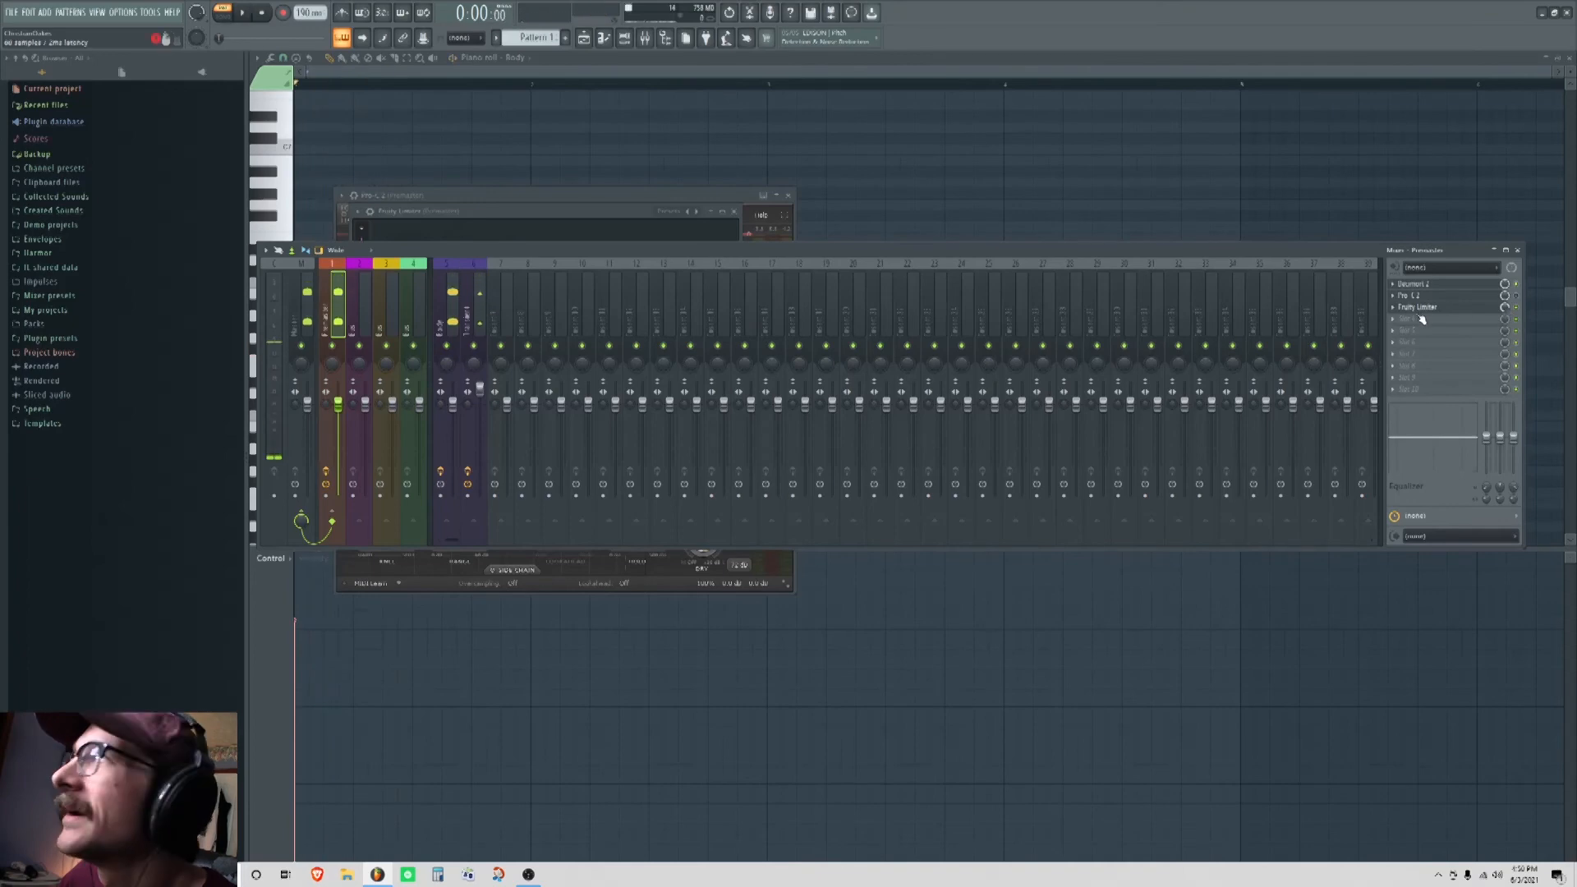
key("space")
key("space")
left_click_drag(1504, 309, 1503, 329)
key("space")
key("space")
key("space")
key("space")
Step: Load Maximus in the Premaster track's fourth slot, replace it with a second Fruity Limiter and play the sound
left_click(1393, 319)
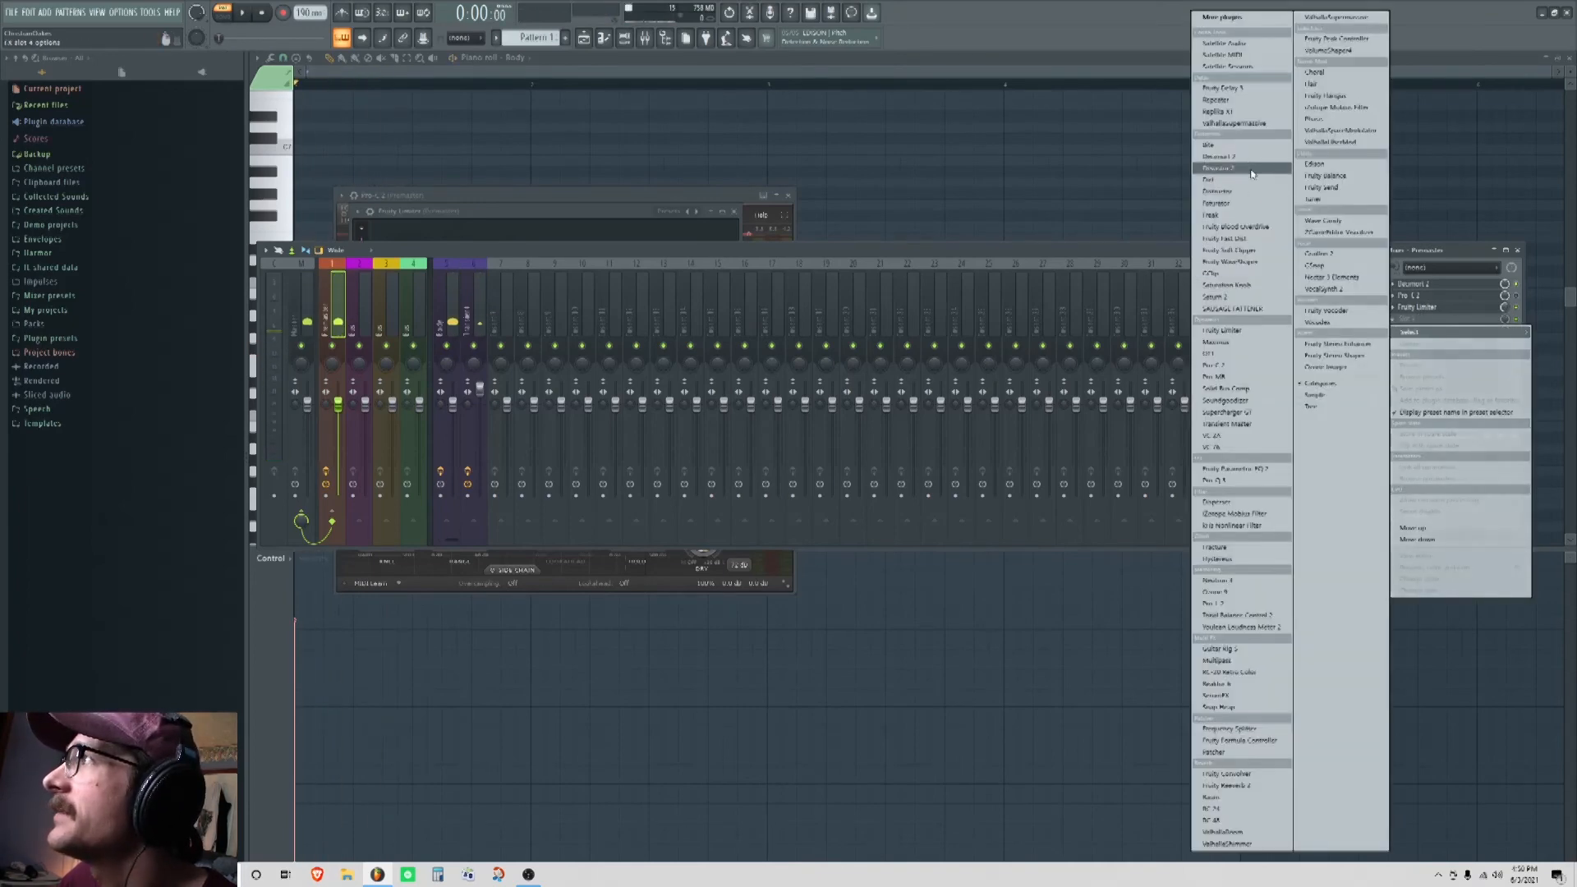
left_click(1215, 342)
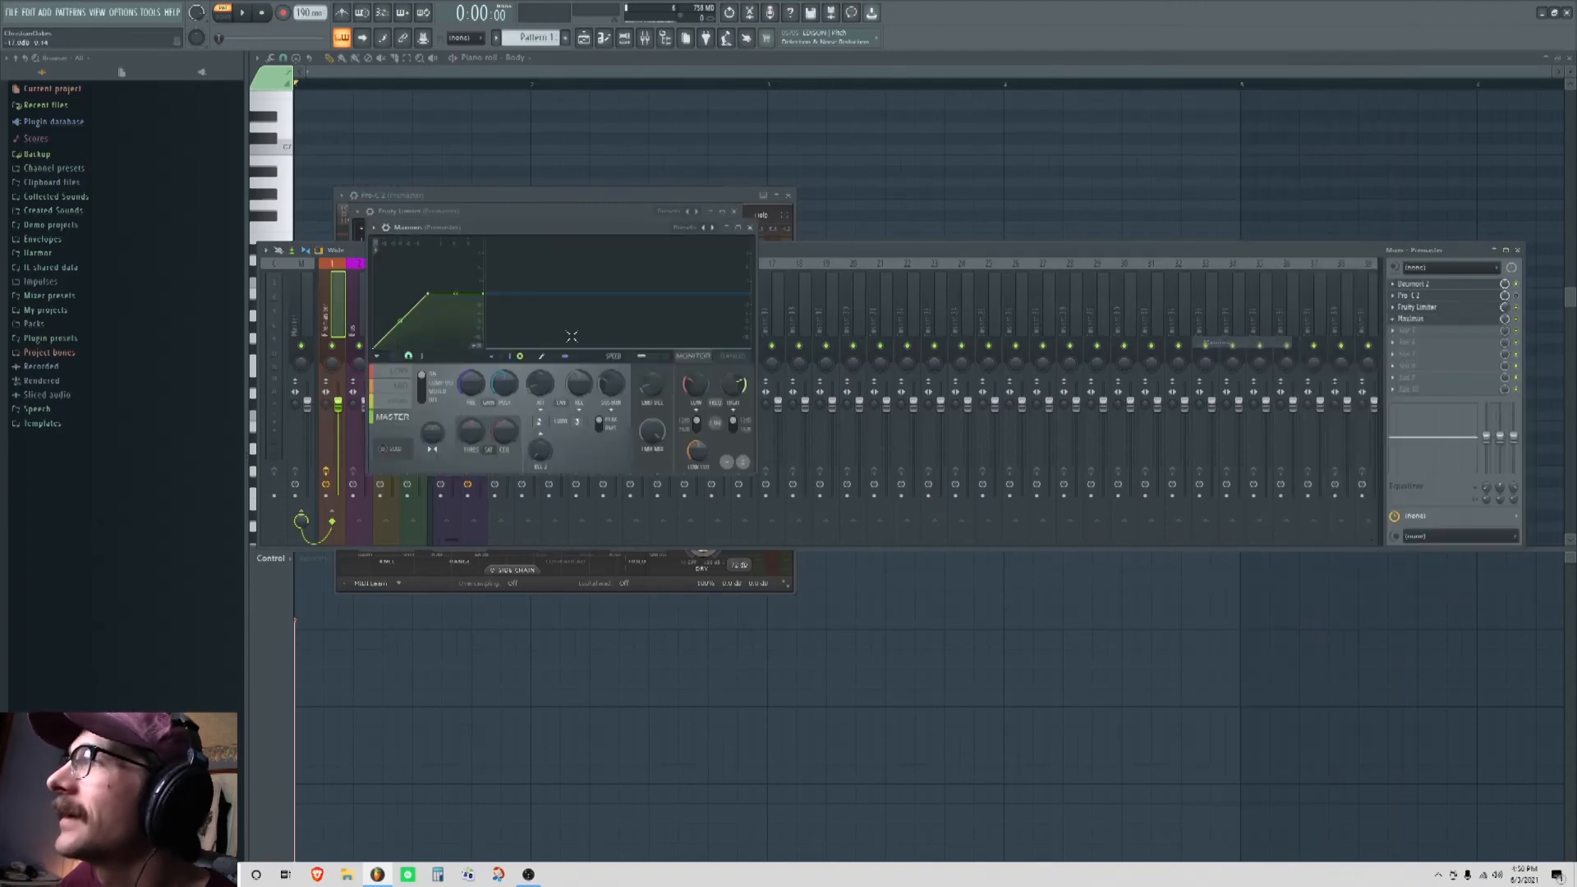
left_click(1394, 318)
mouse_move(1412, 331)
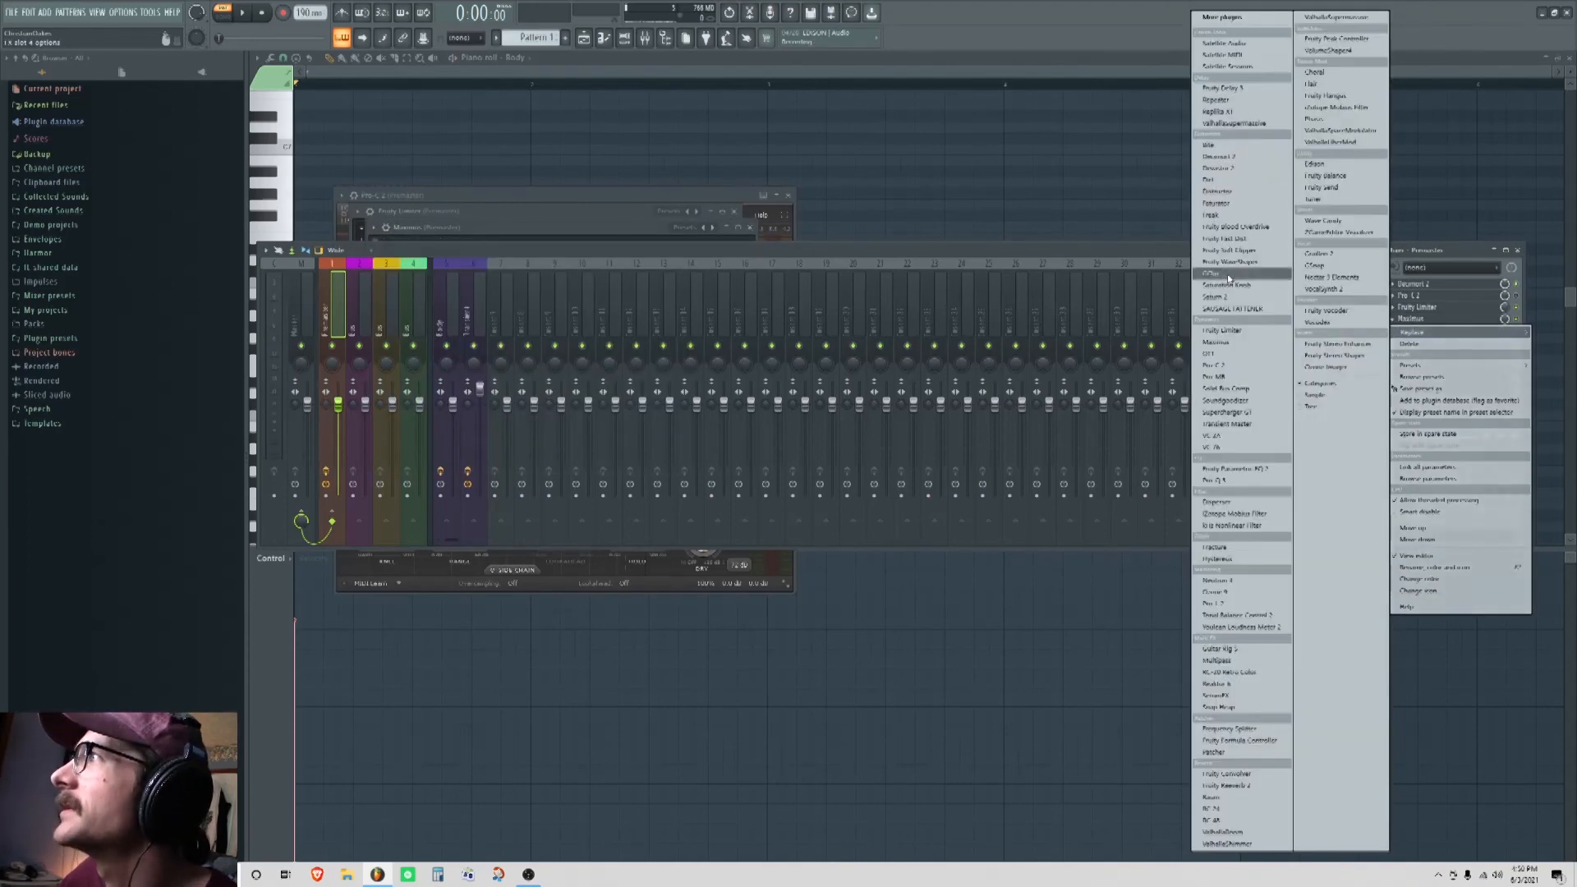
left_click(1221, 330)
key("space")
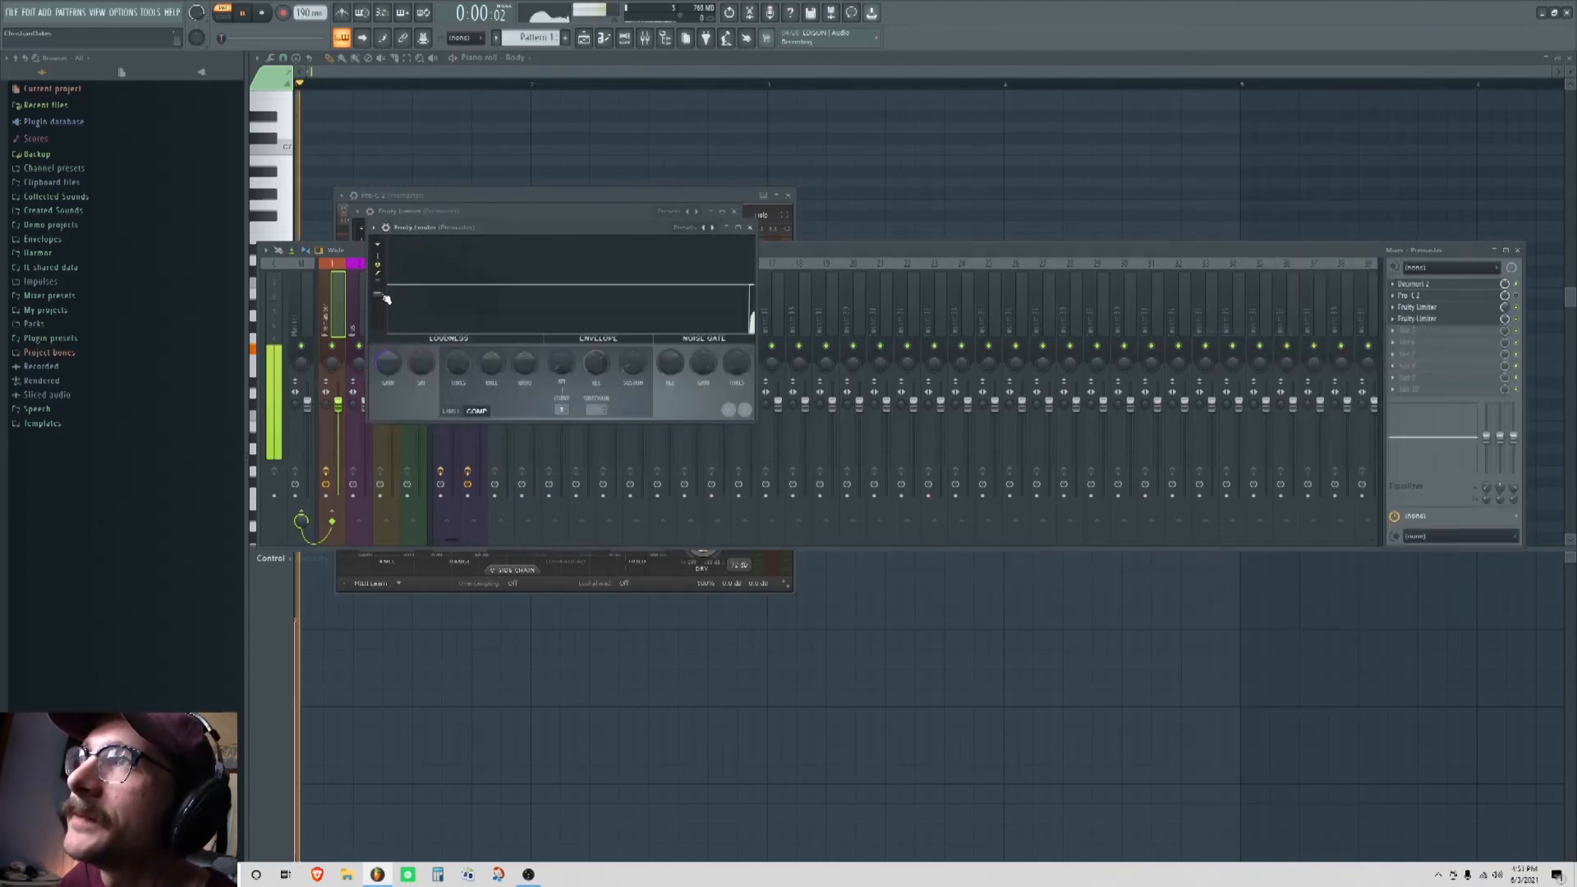
Step: Return the third-slot Fruity Limiter's mix level to 100% and check the waveform in the fourth-slot limiter
left_click(1517, 310)
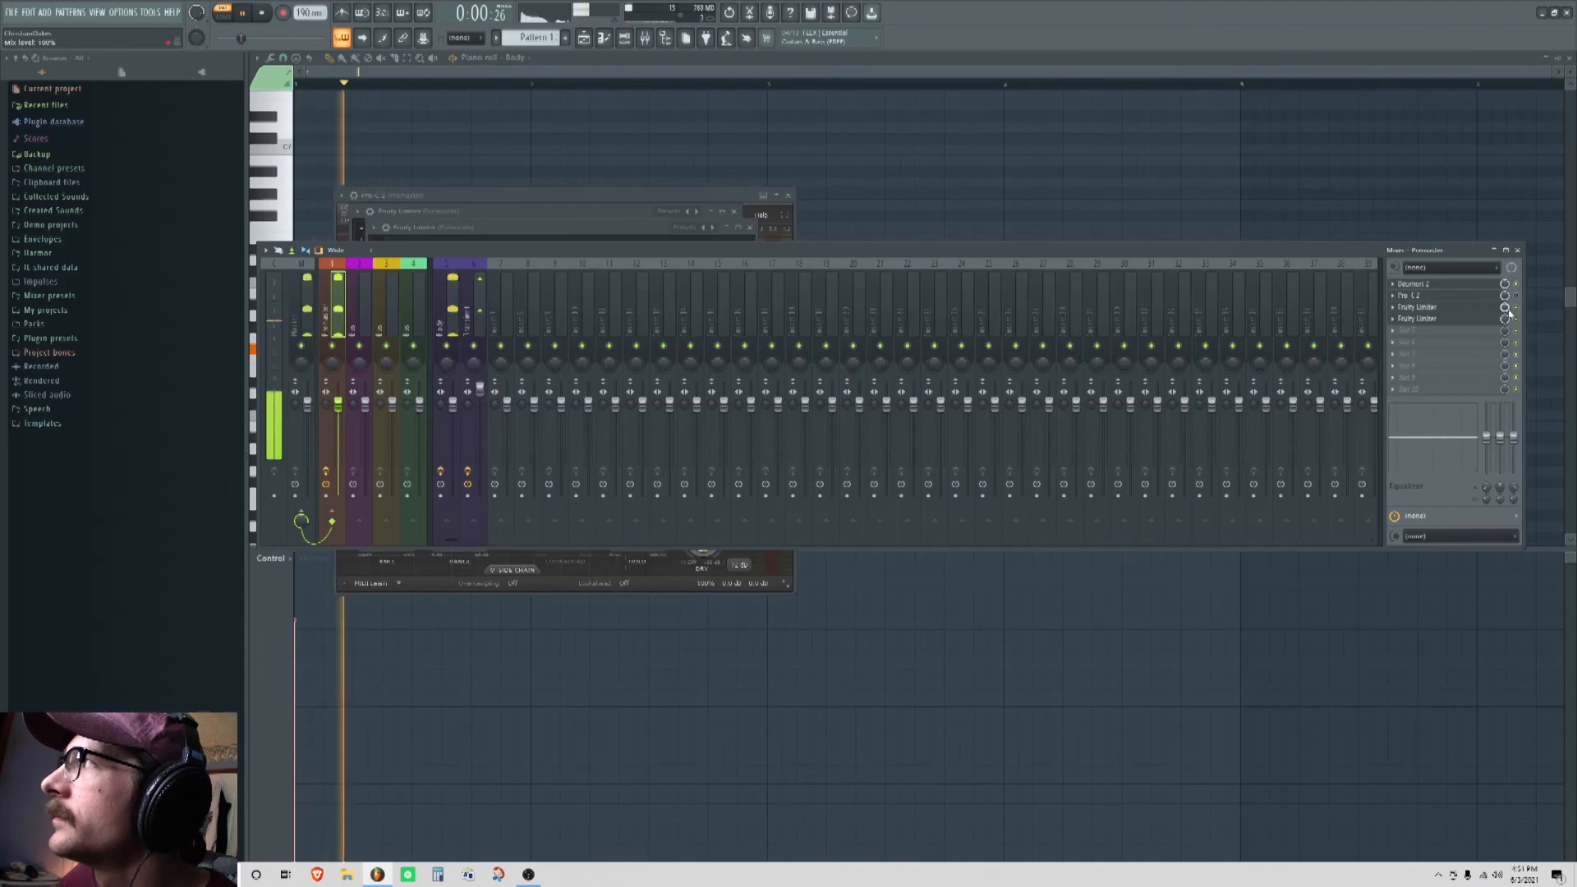
left_click(1452, 318)
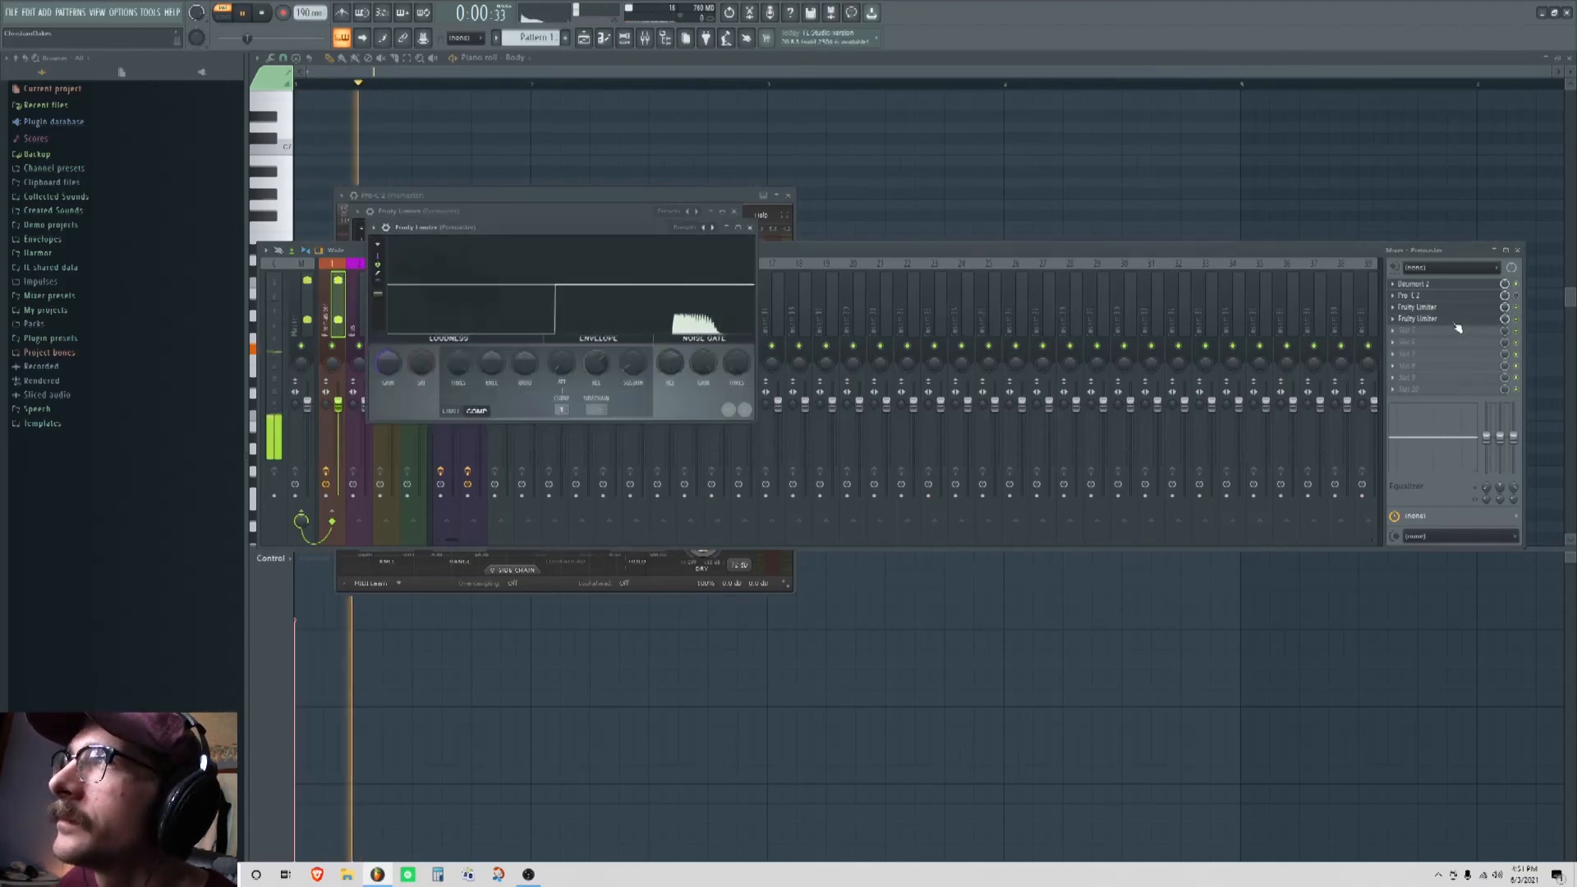
key("space")
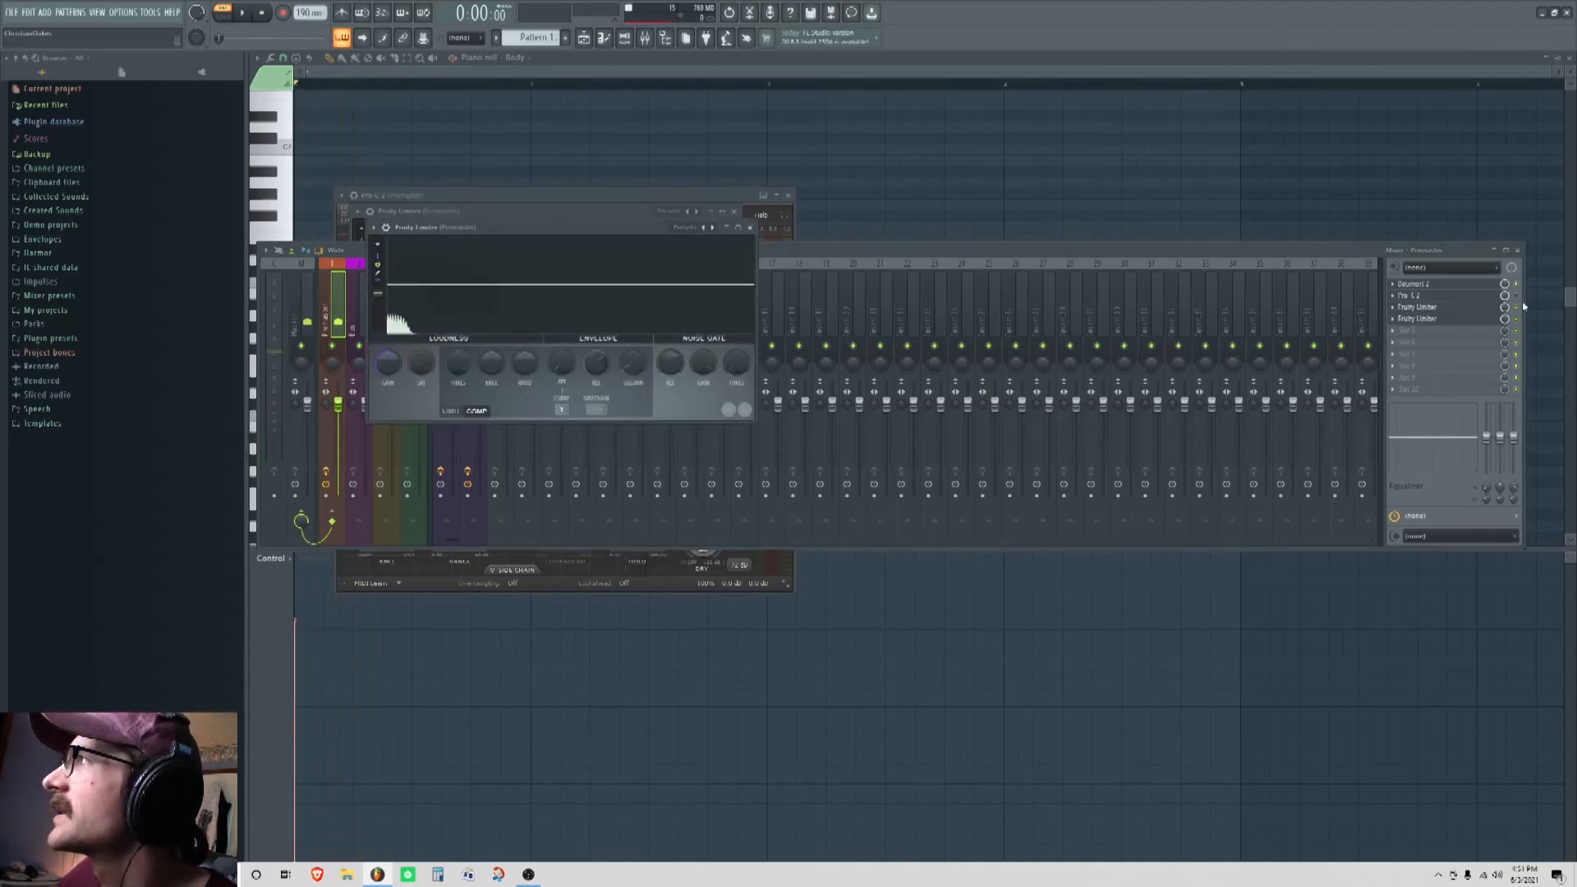
Step: Toggle the third-slot Fruity Limiter and compare the hit's waveform in the fourth-slot limiter's display
left_click(1507, 308)
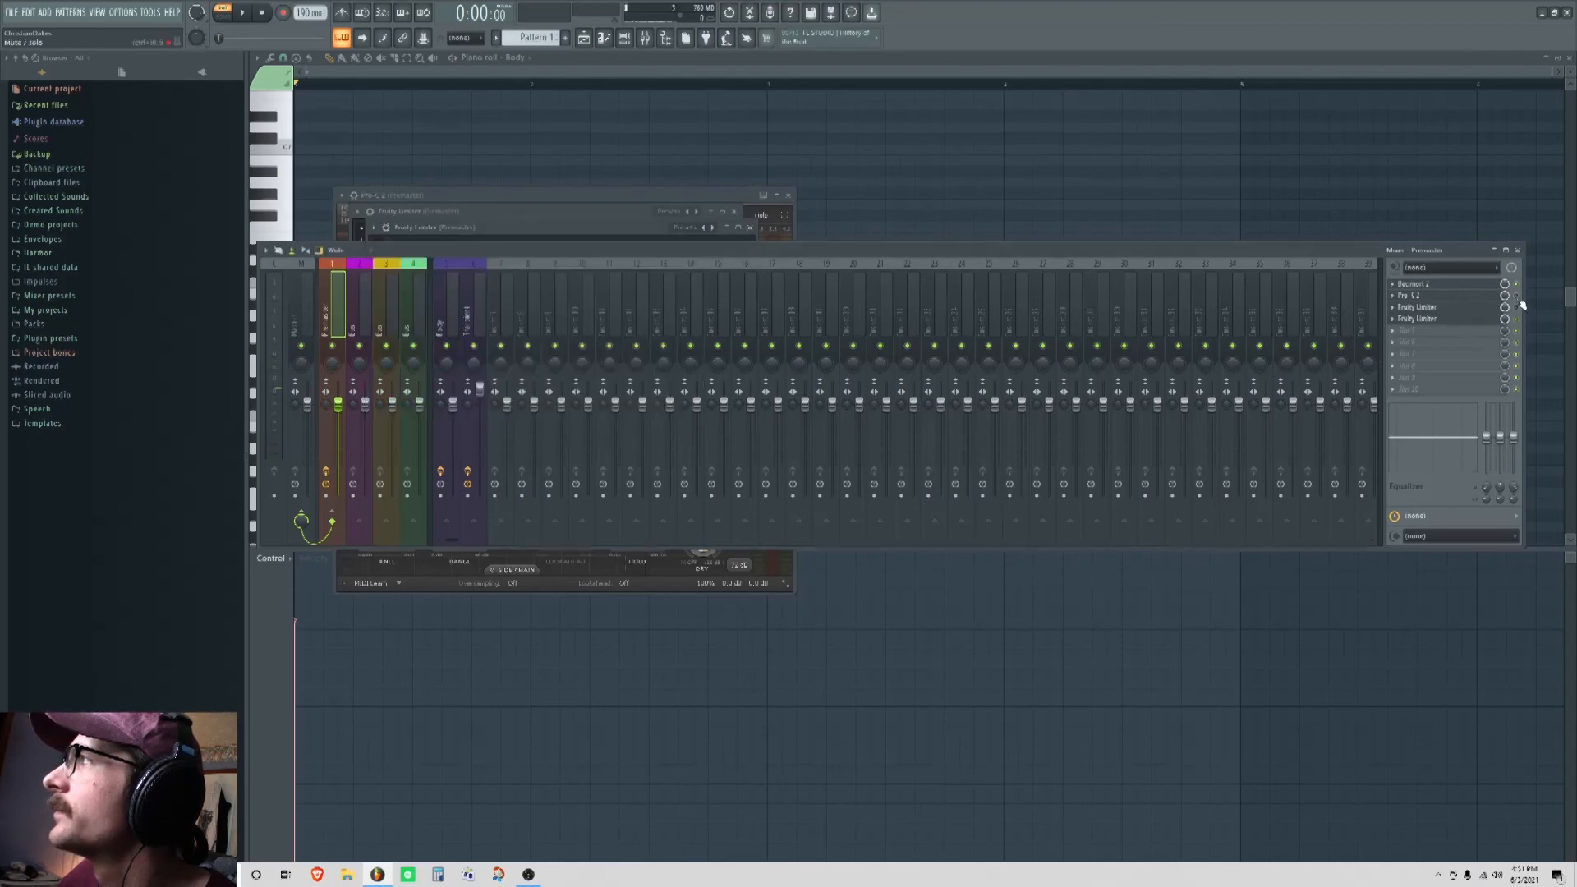
left_click(1442, 326)
key("space")
key("space")
key("space")
key("space")
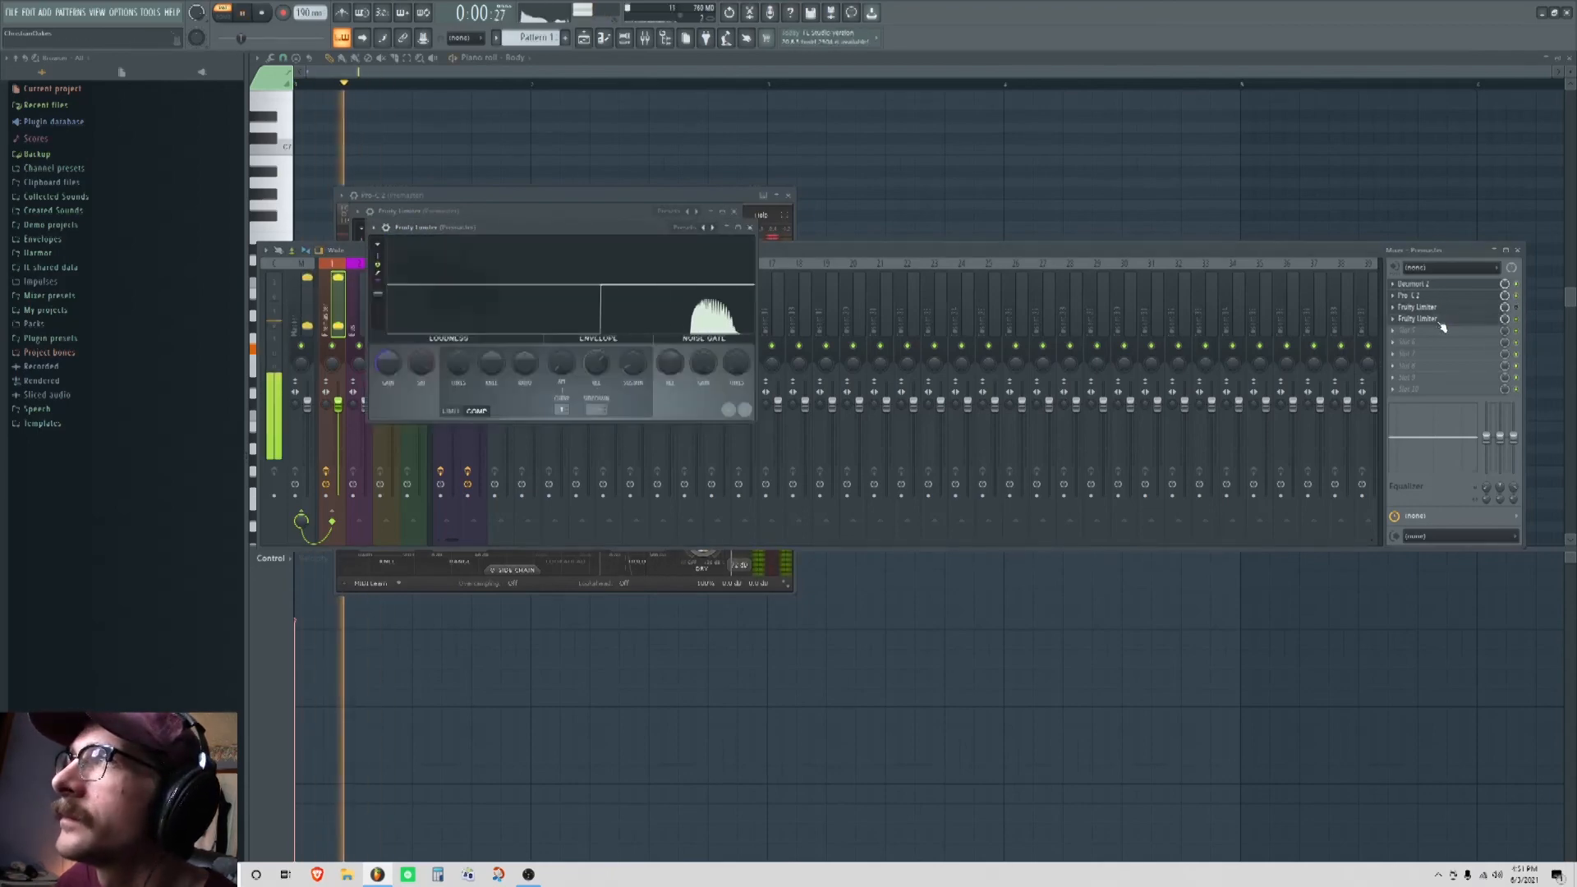
Step: Reduce the knee of the Premaster track's Pro-C 2 compressor and audition the hit
left_click(1444, 298)
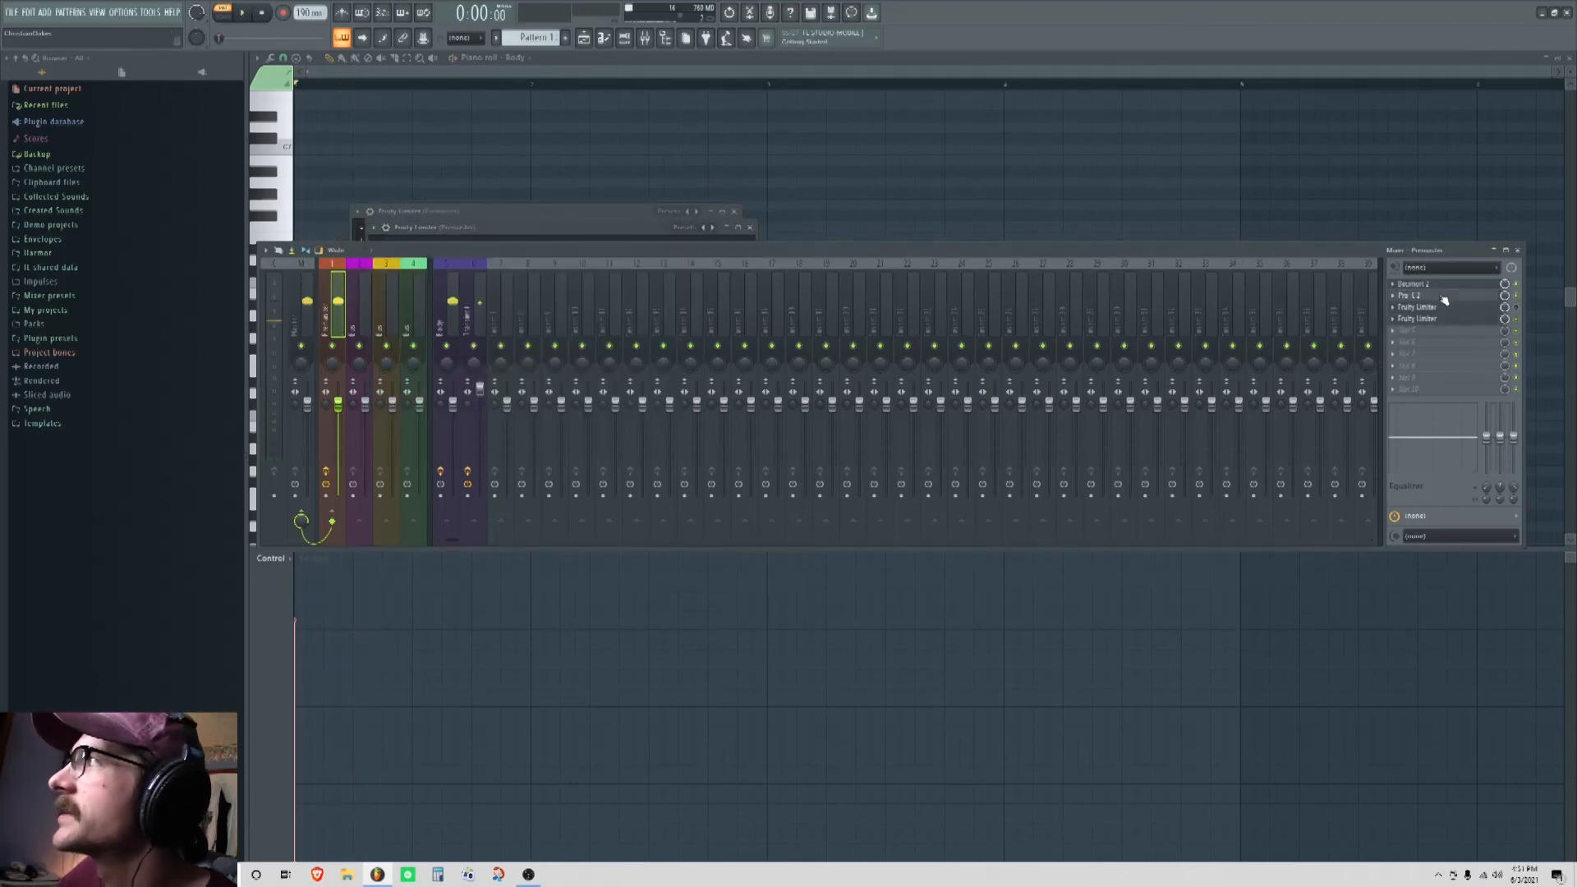
left_click(1444, 298)
left_click_drag(389, 556, 372, 560)
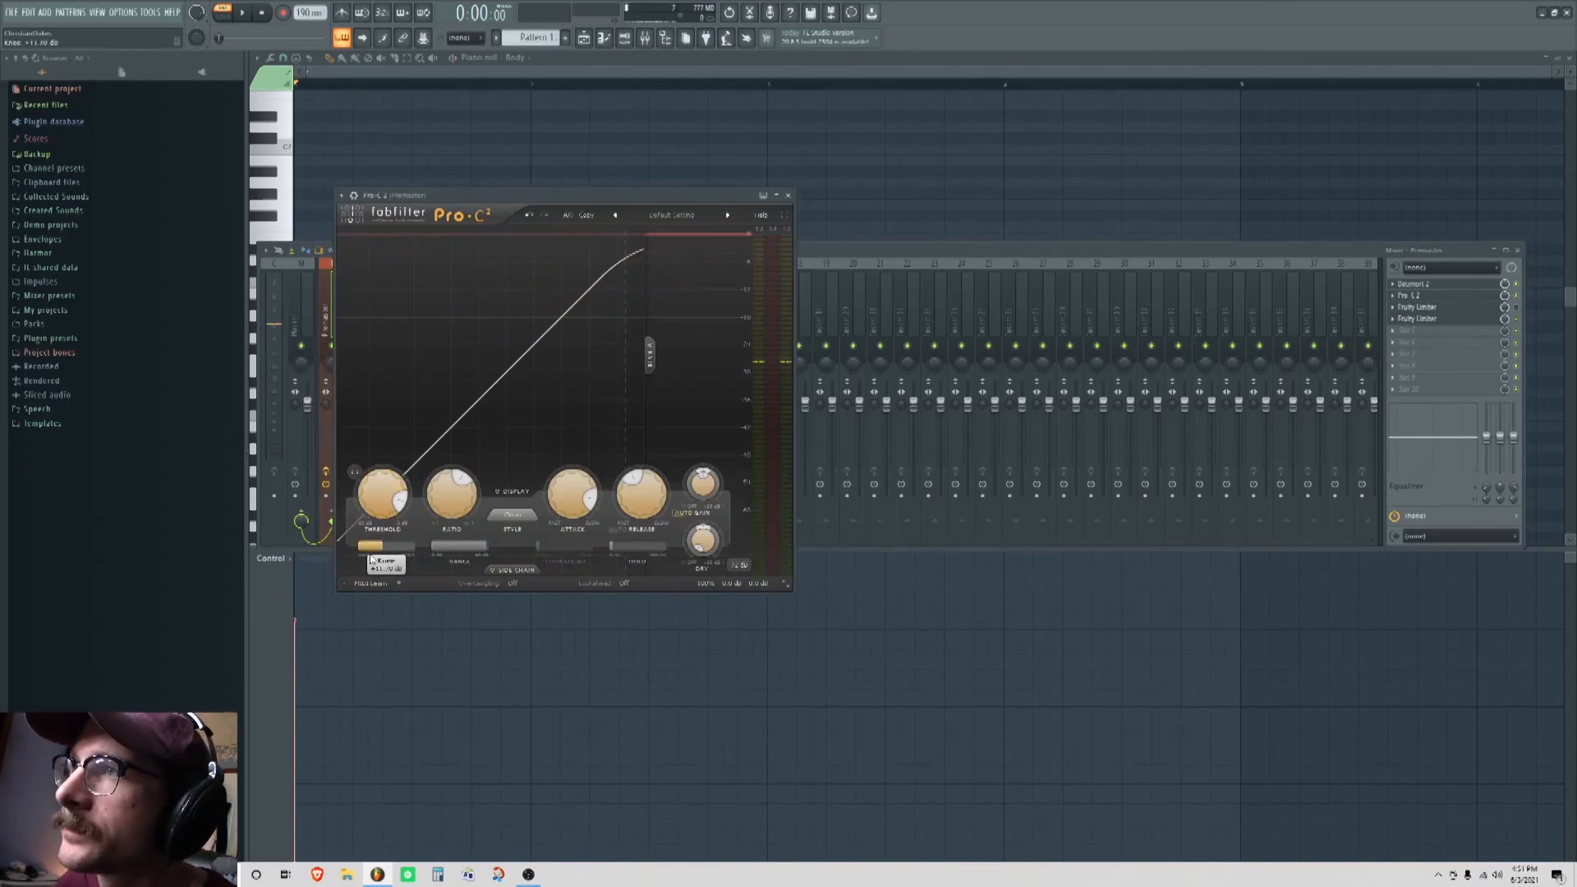
key("space")
key("space")
Step: Lower the threshold in Pro-C 2 and audition the stronger compression on the hit
left_click_drag(374, 499, 371, 534)
key("space")
key("space")
key("space")
key("space")
Step: Shorten the attack in Pro-C 2 and check the hit's waveform in the fourth-slot Fruity Limiter
left_click_drag(571, 514, 557, 553)
key("space")
key("space")
key("space")
left_click(1439, 321)
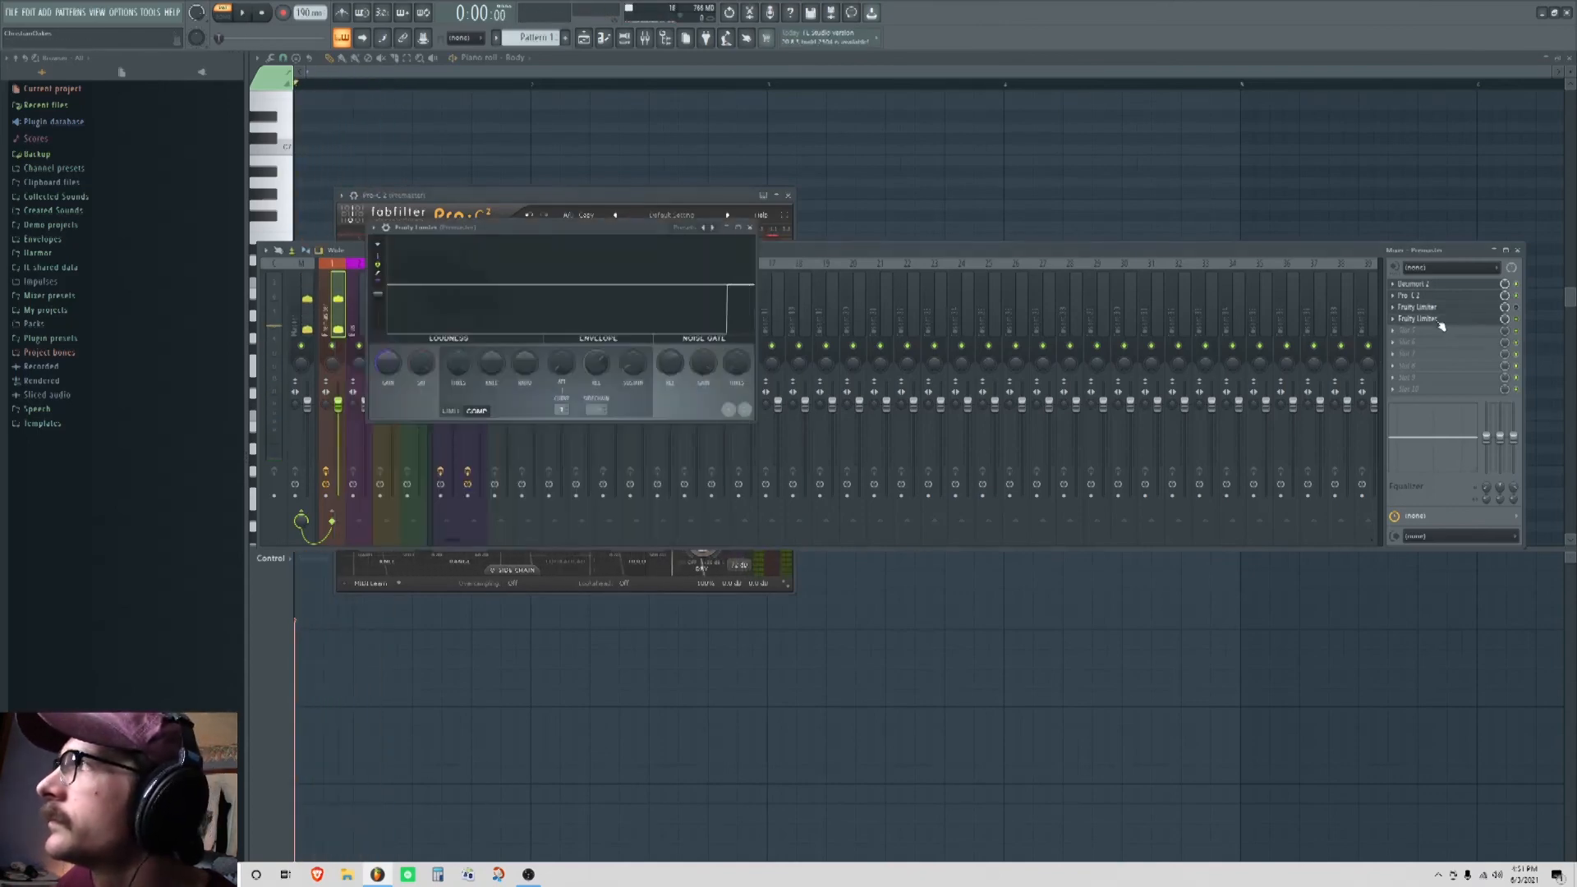
key("space")
key("space")
key("space")
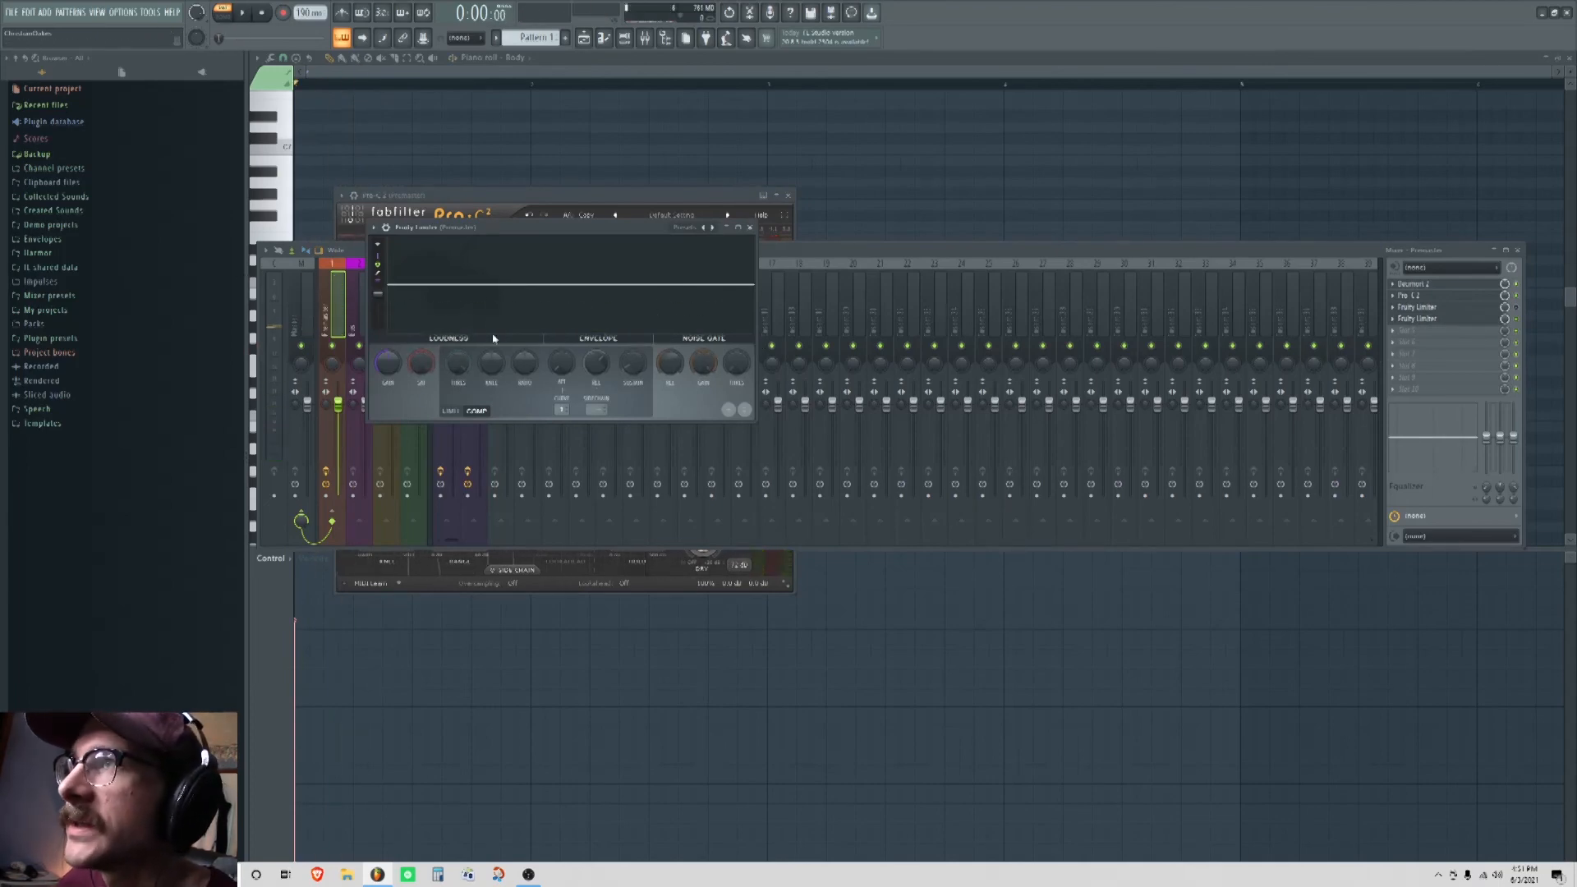
Step: Delete the Fruity Limiter from the Premaster track's third slot
left_click(1393, 307)
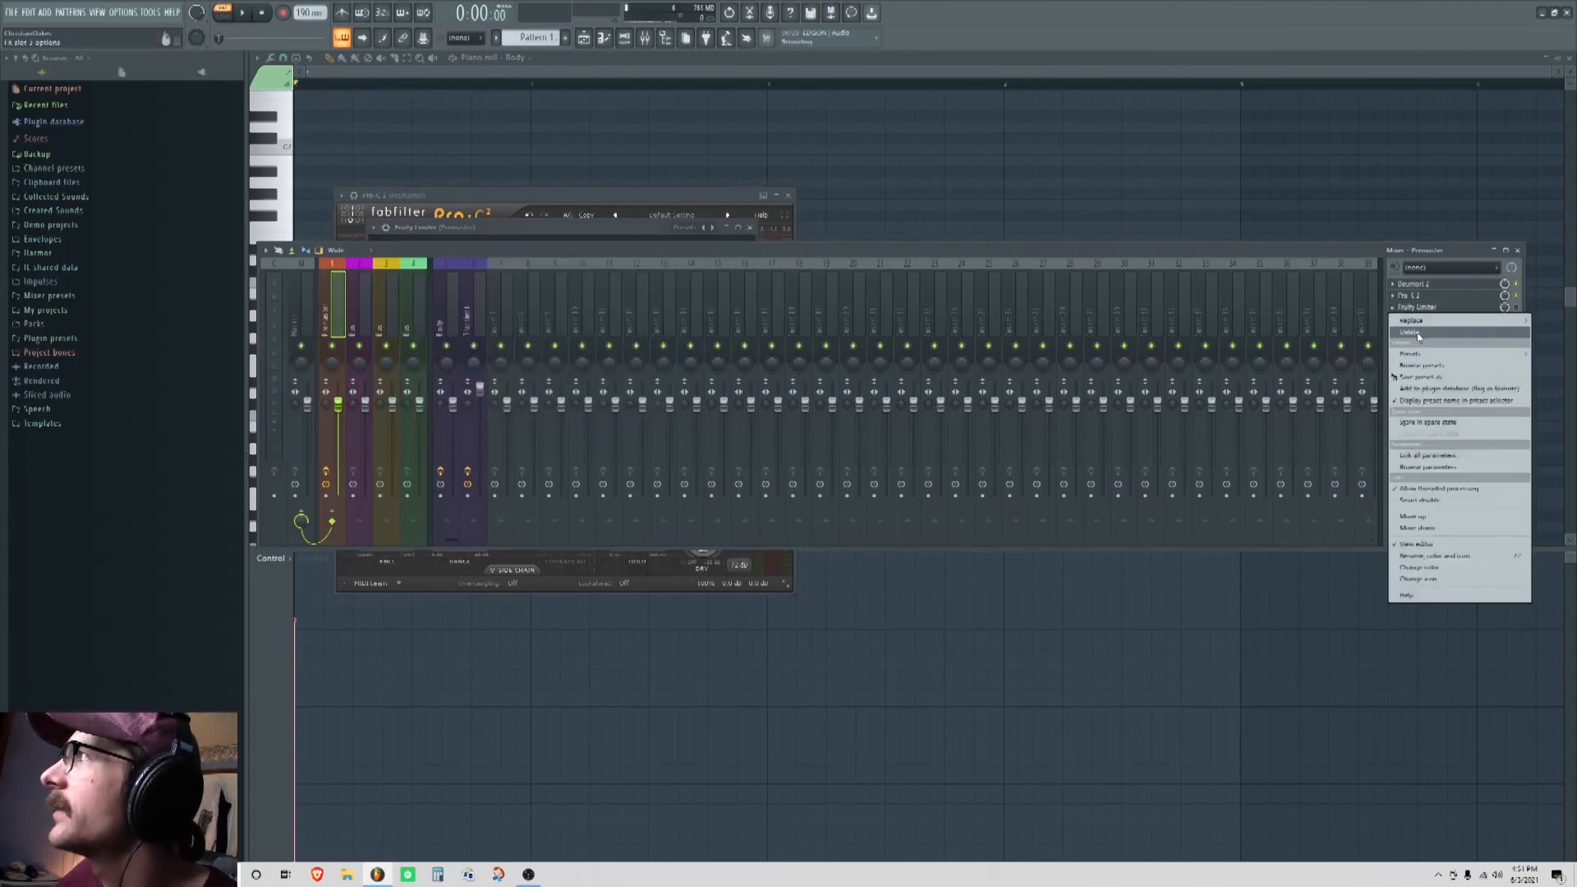
left_click(1411, 332)
left_click(849, 479)
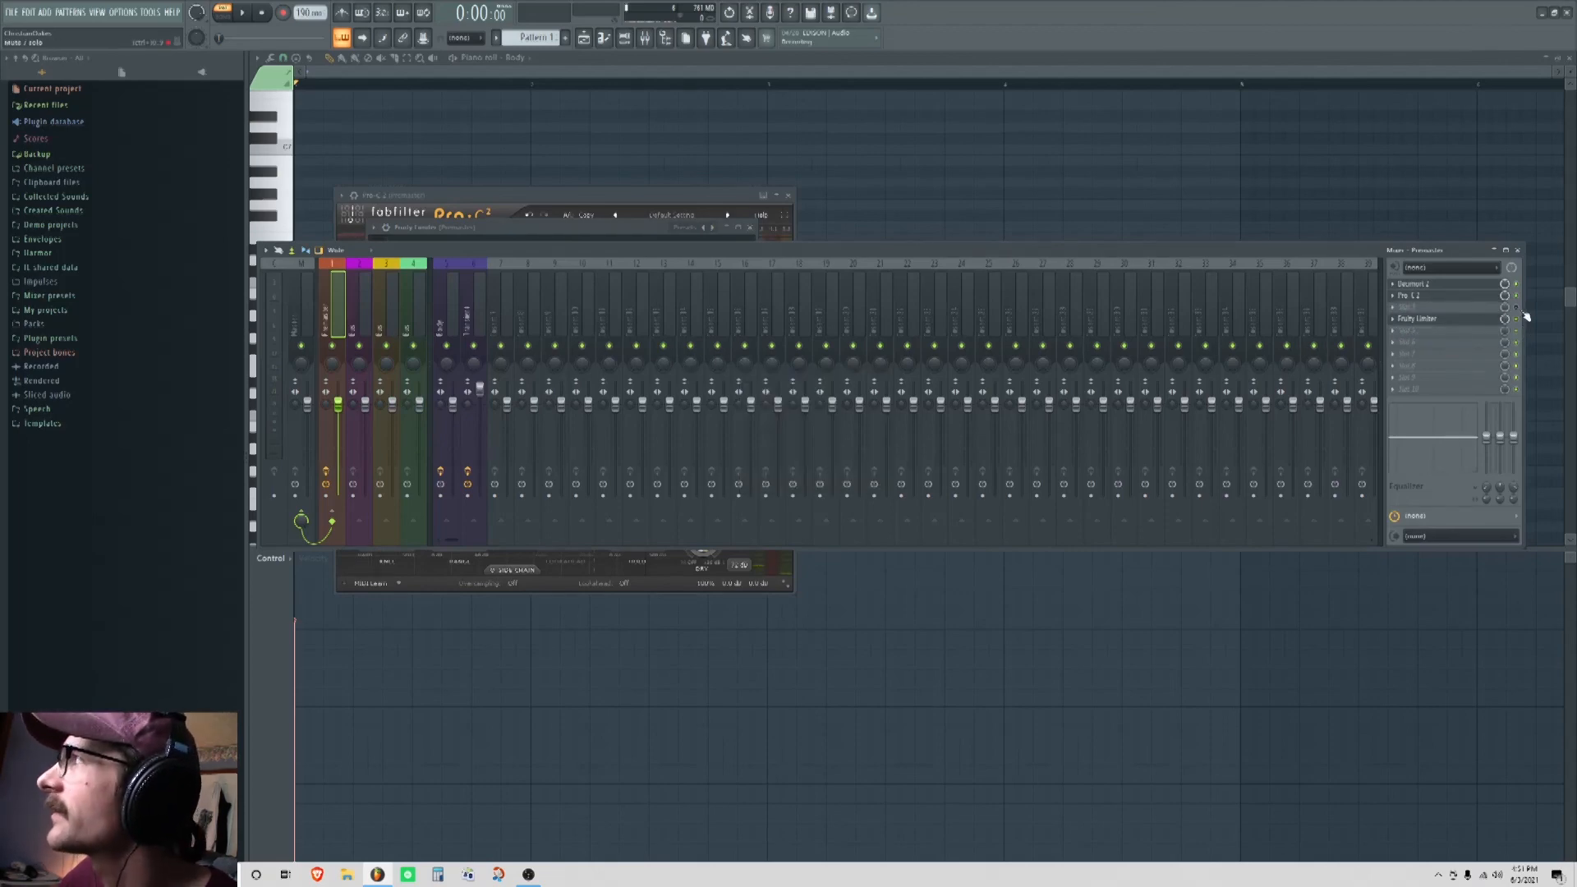
Step: Replace the fourth-slot Fruity Limiter with Edison and record a few hits of the playing pattern into it
left_click(1393, 319)
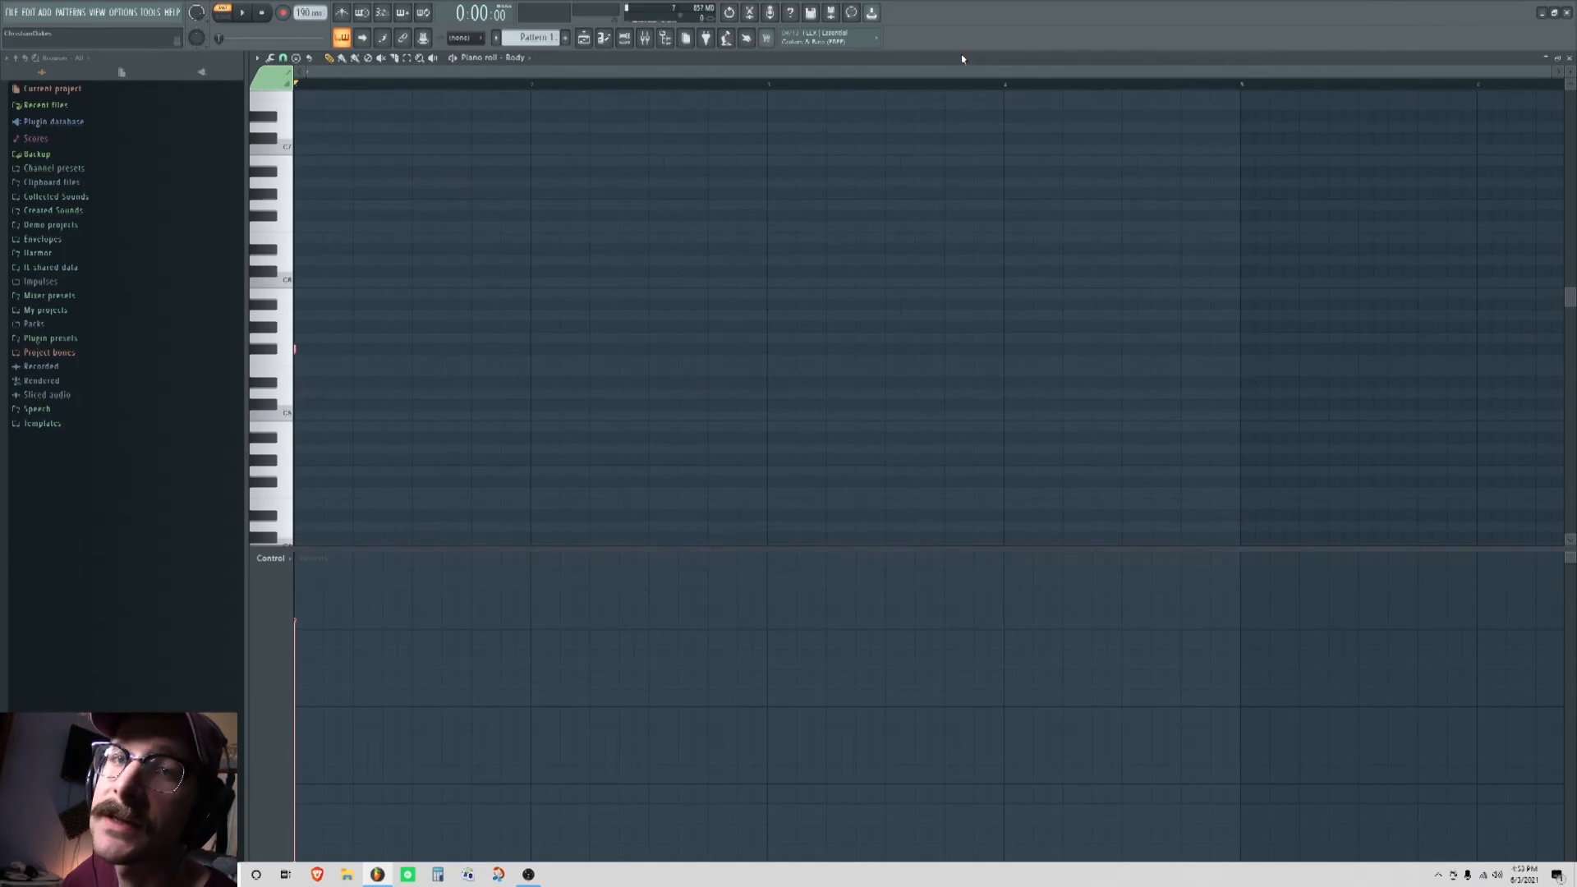
left_click(646, 39)
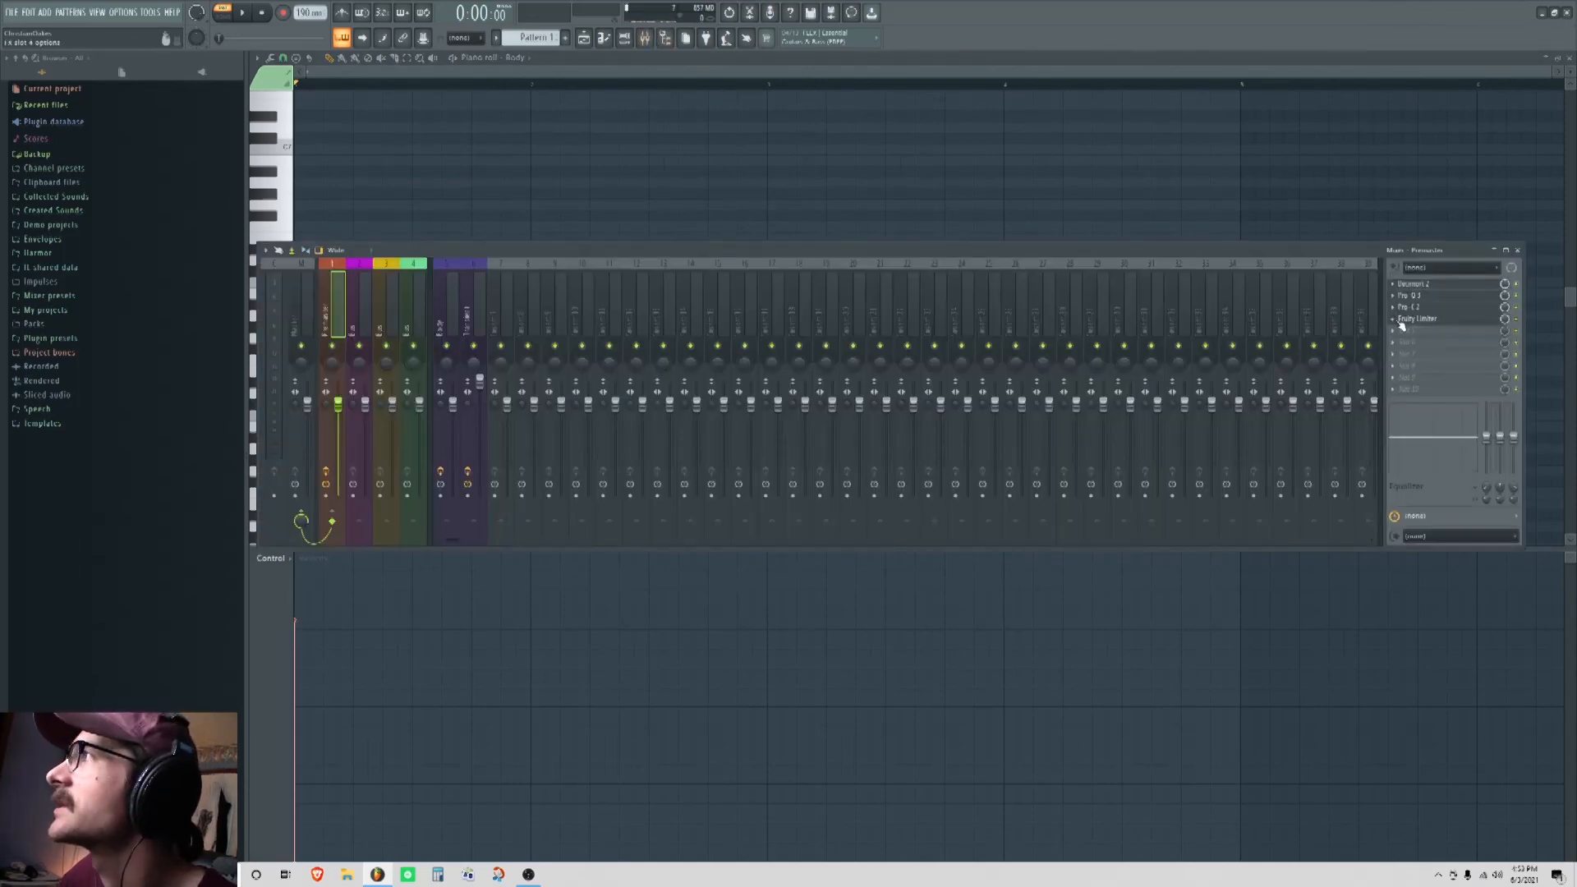
left_click(1402, 326)
mouse_move(1413, 333)
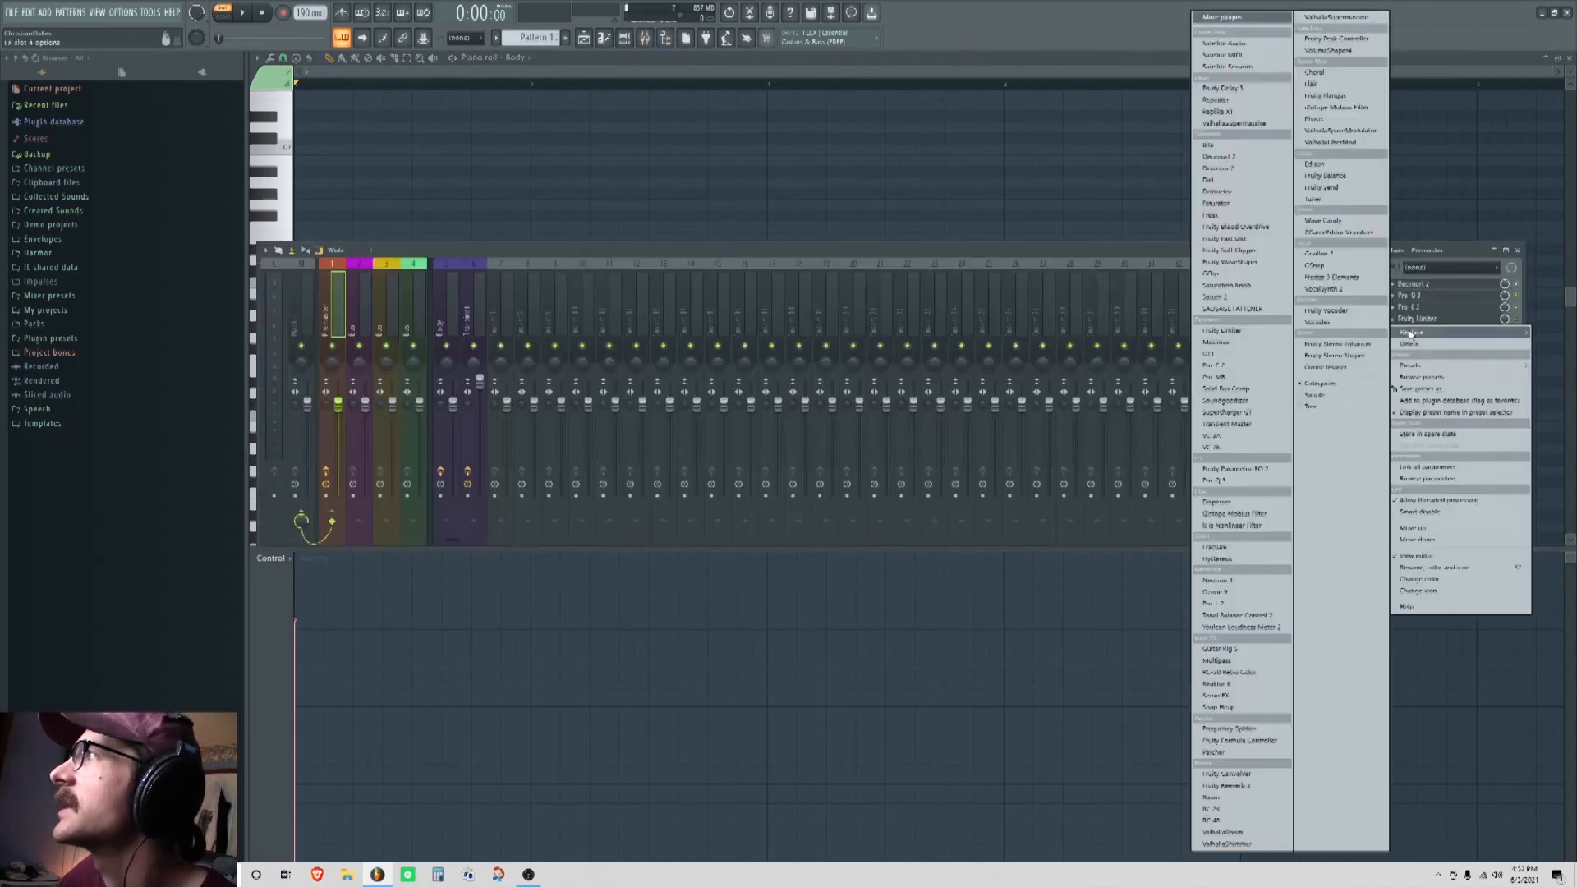
left_click(1324, 167)
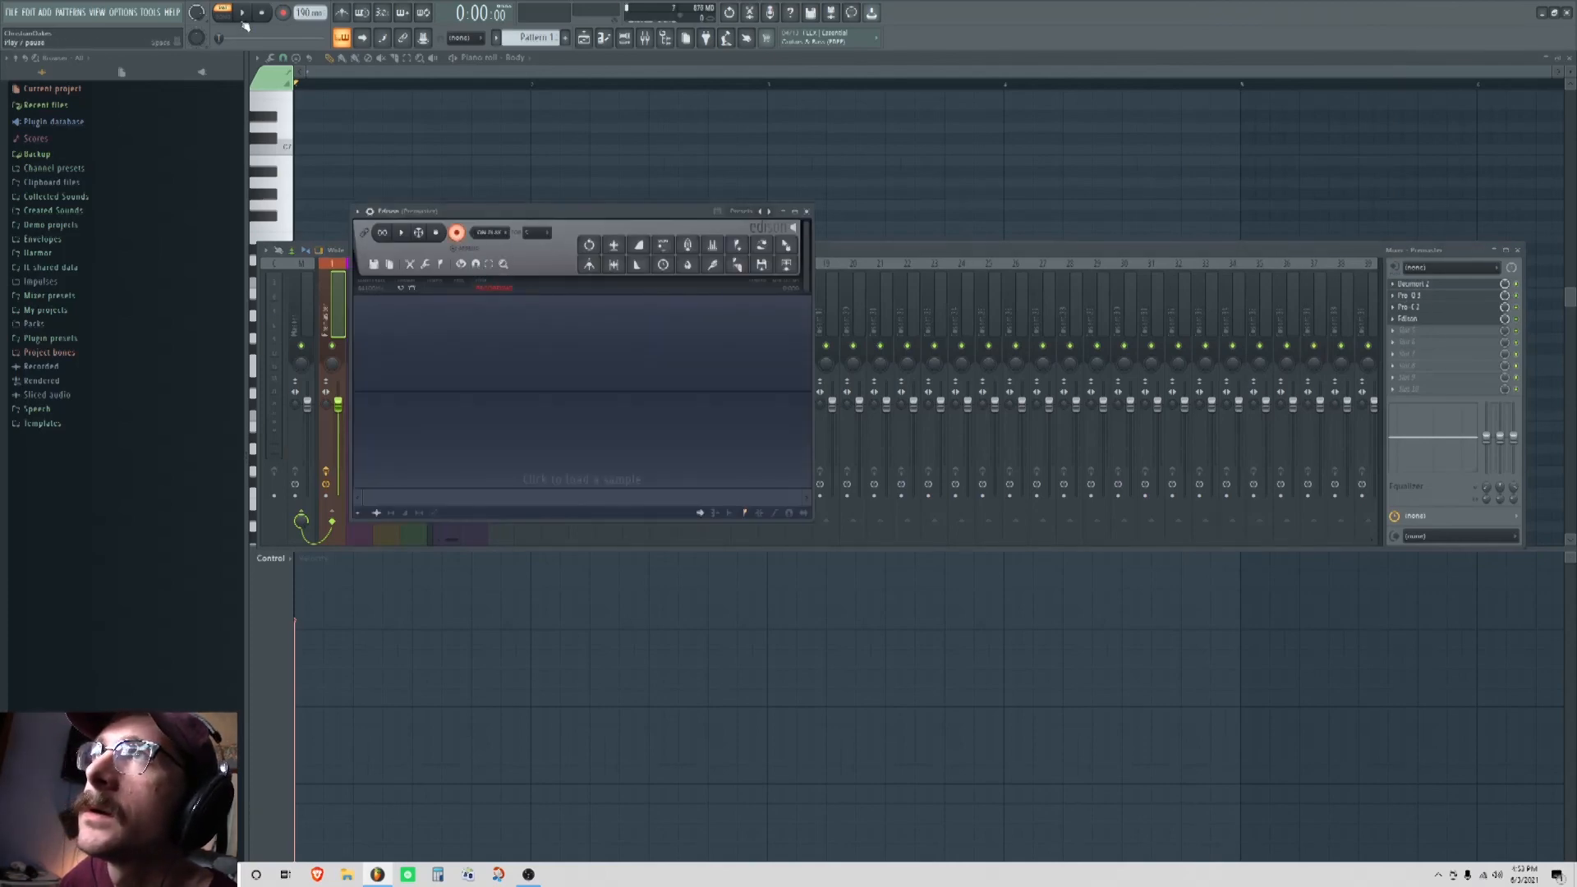
left_click(244, 23)
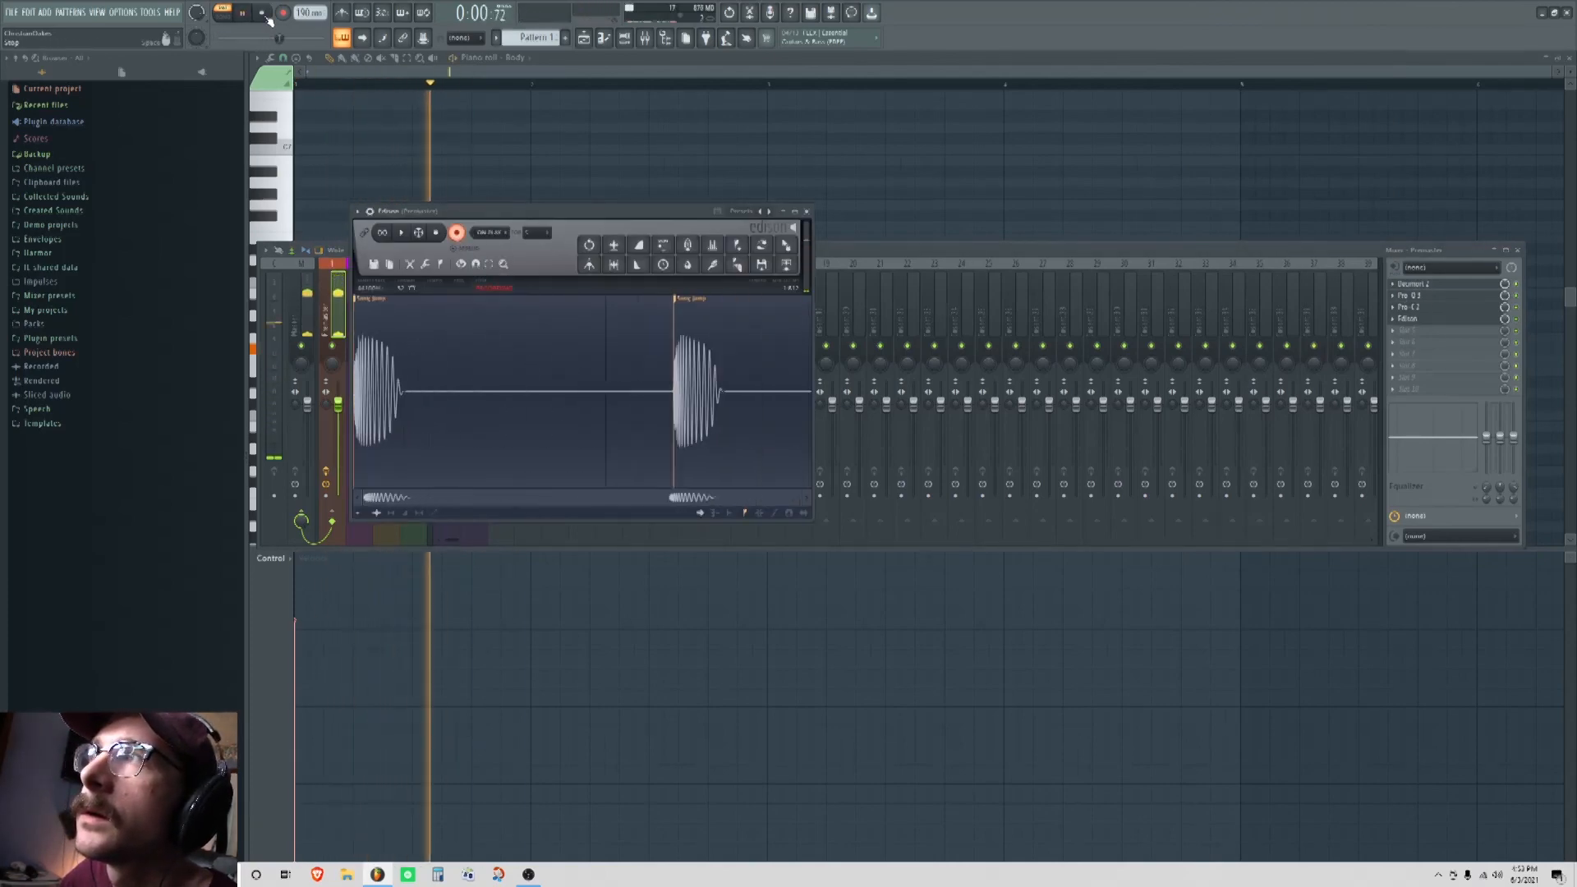
left_click(261, 12)
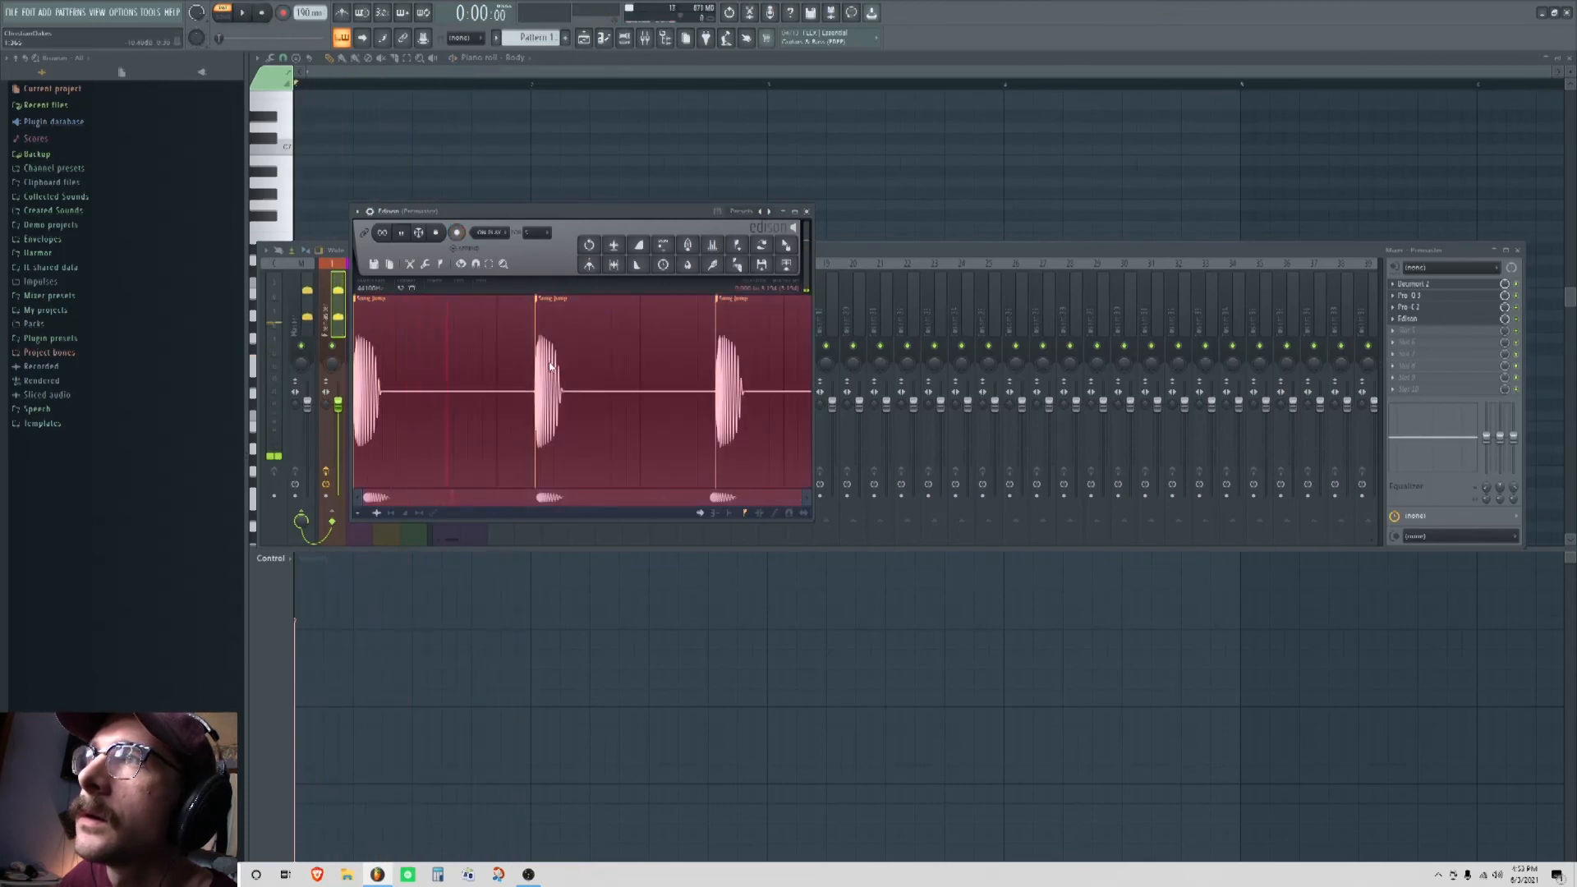
Step: Select the second recorded hit in Edison with some space around it and crop the recording to that selection
left_click_drag(809, 402, 647, 416)
scroll(470, 420, "up", 3)
left_click_drag(421, 419, 582, 412)
scroll(594, 423, "up", 5)
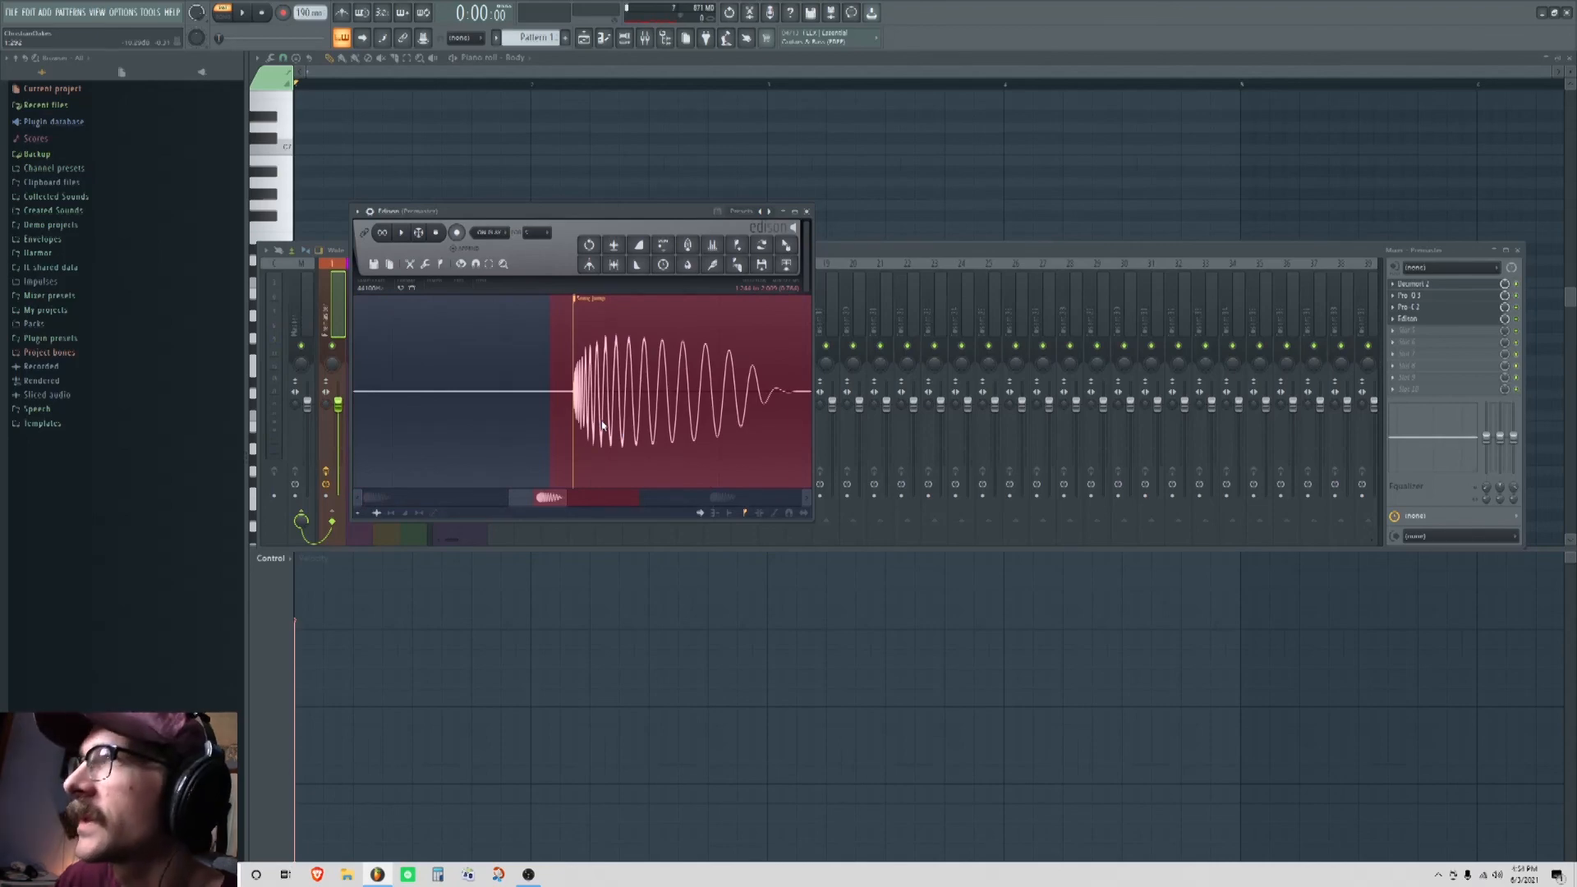
scroll(603, 424, "down", 6)
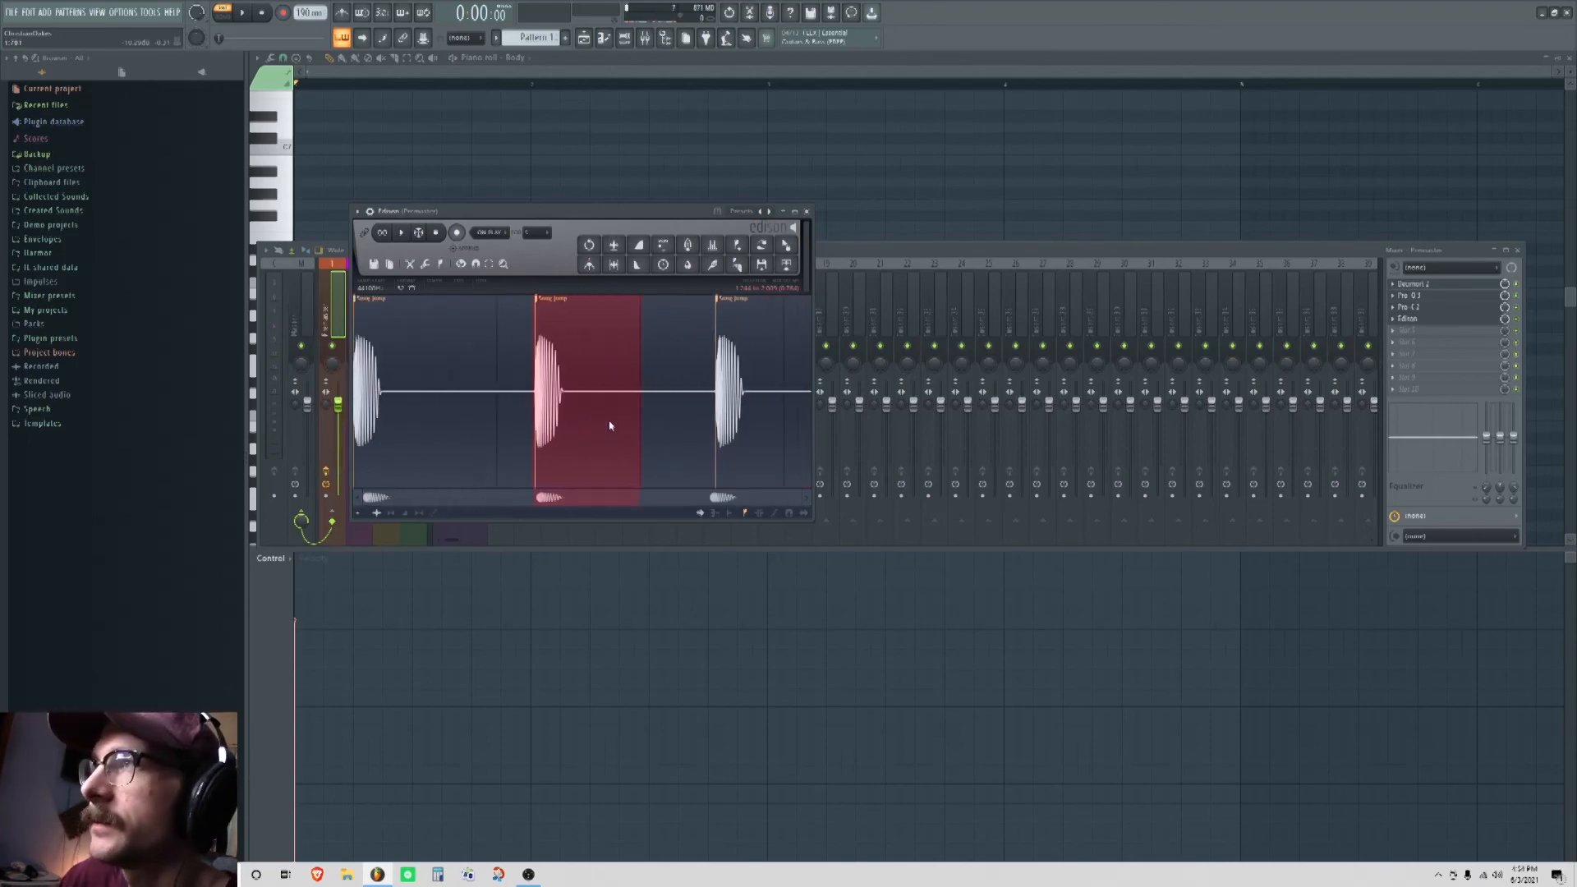
key("ctrl+t")
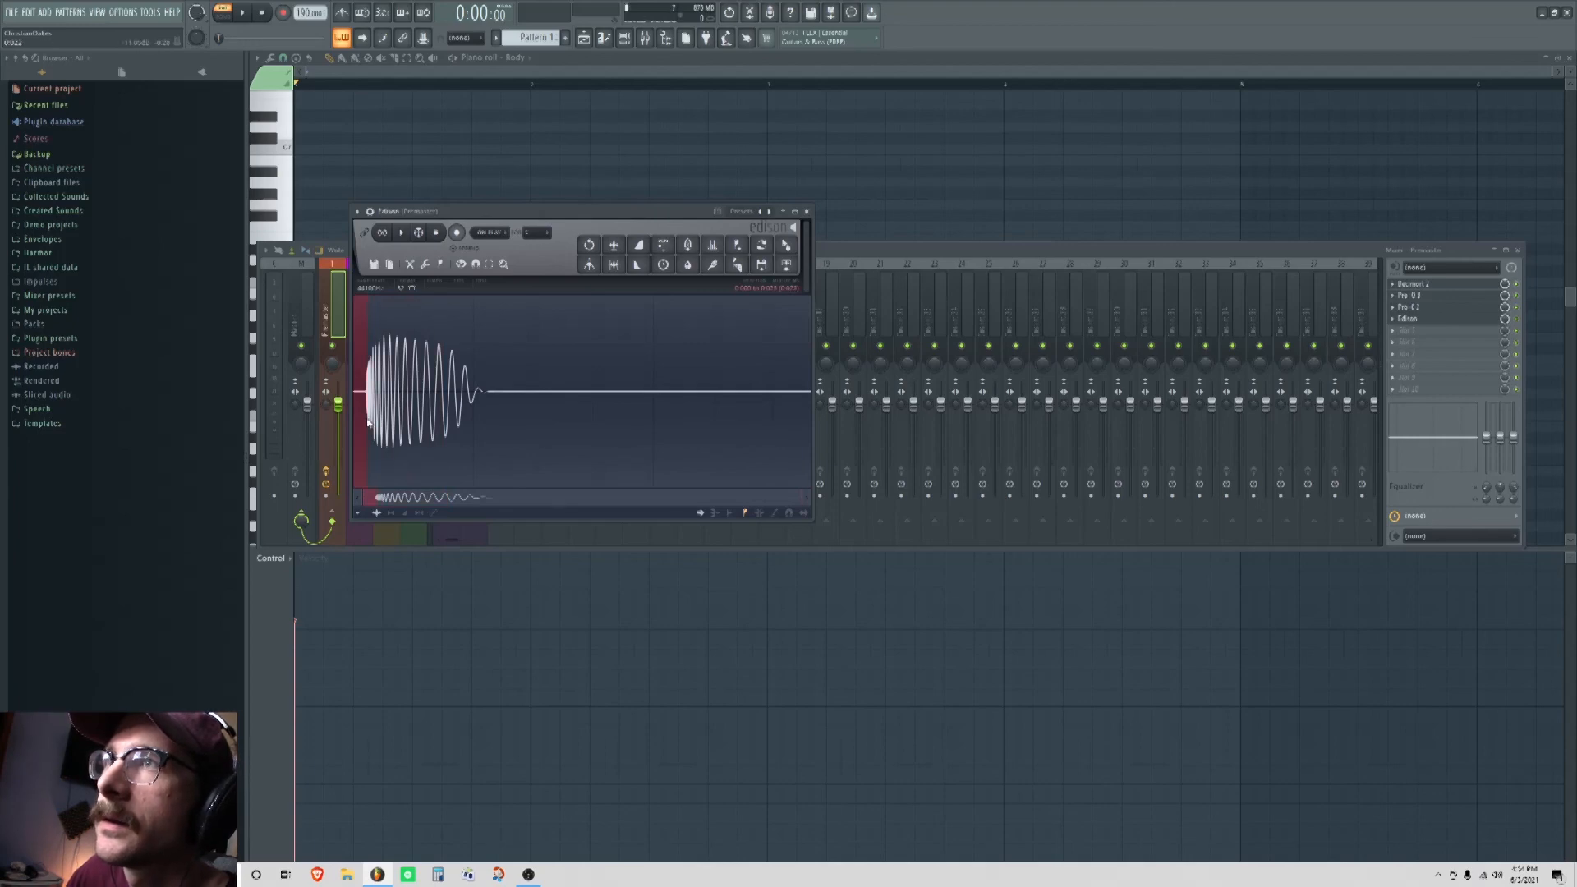
Step: Delete the silence before the start of the hit so the sample begins directly on the transient
scroll(368, 423, "up", 4)
left_click_drag(431, 497, 422, 497)
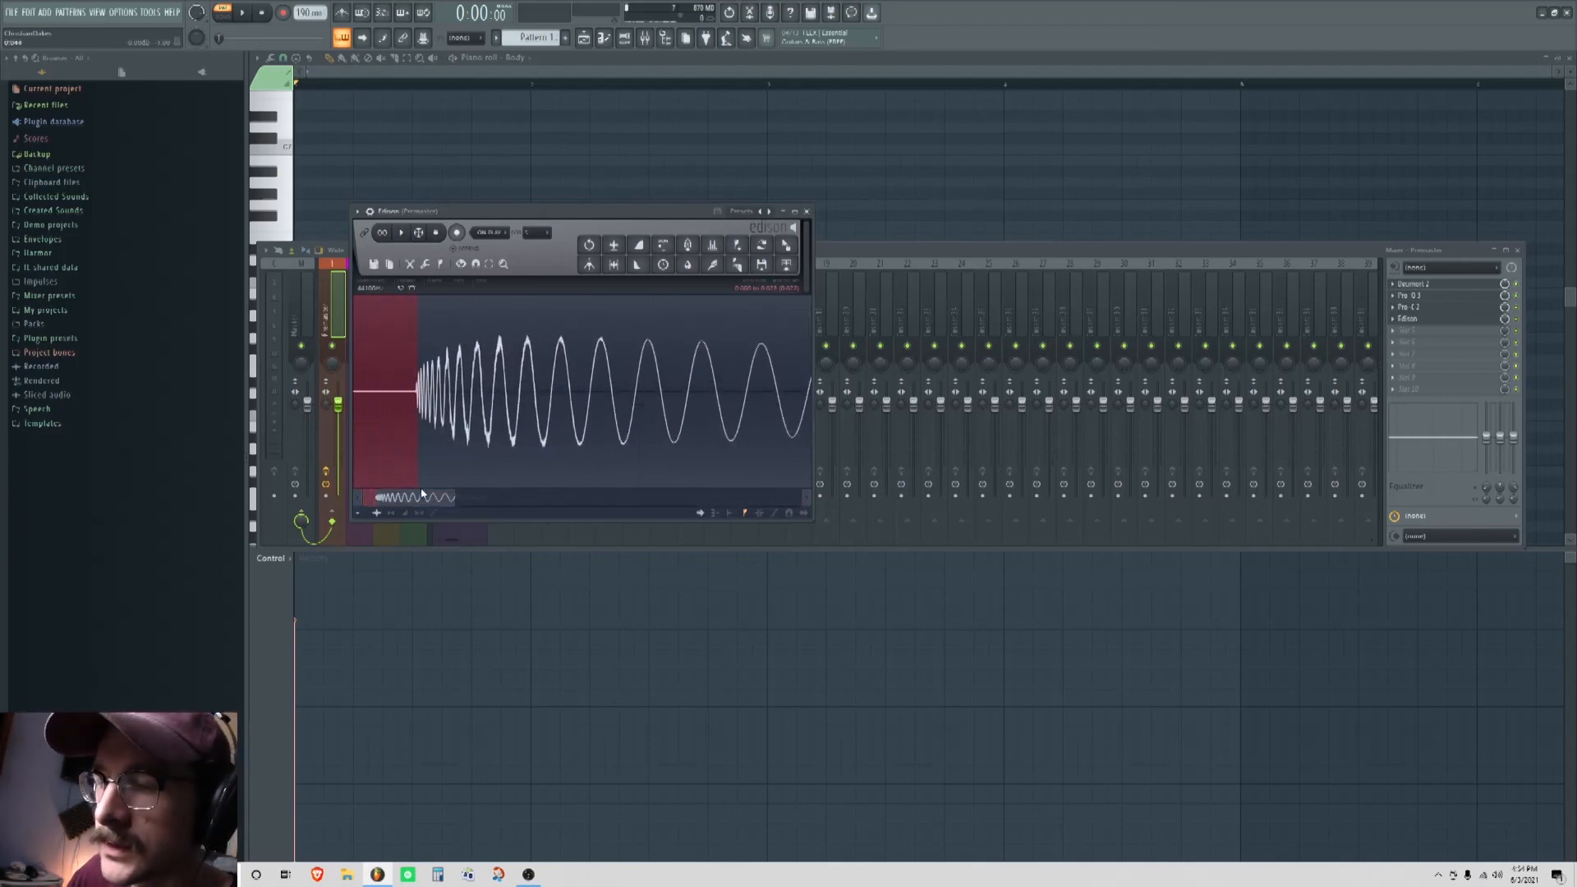
scroll(448, 419, "down", 2)
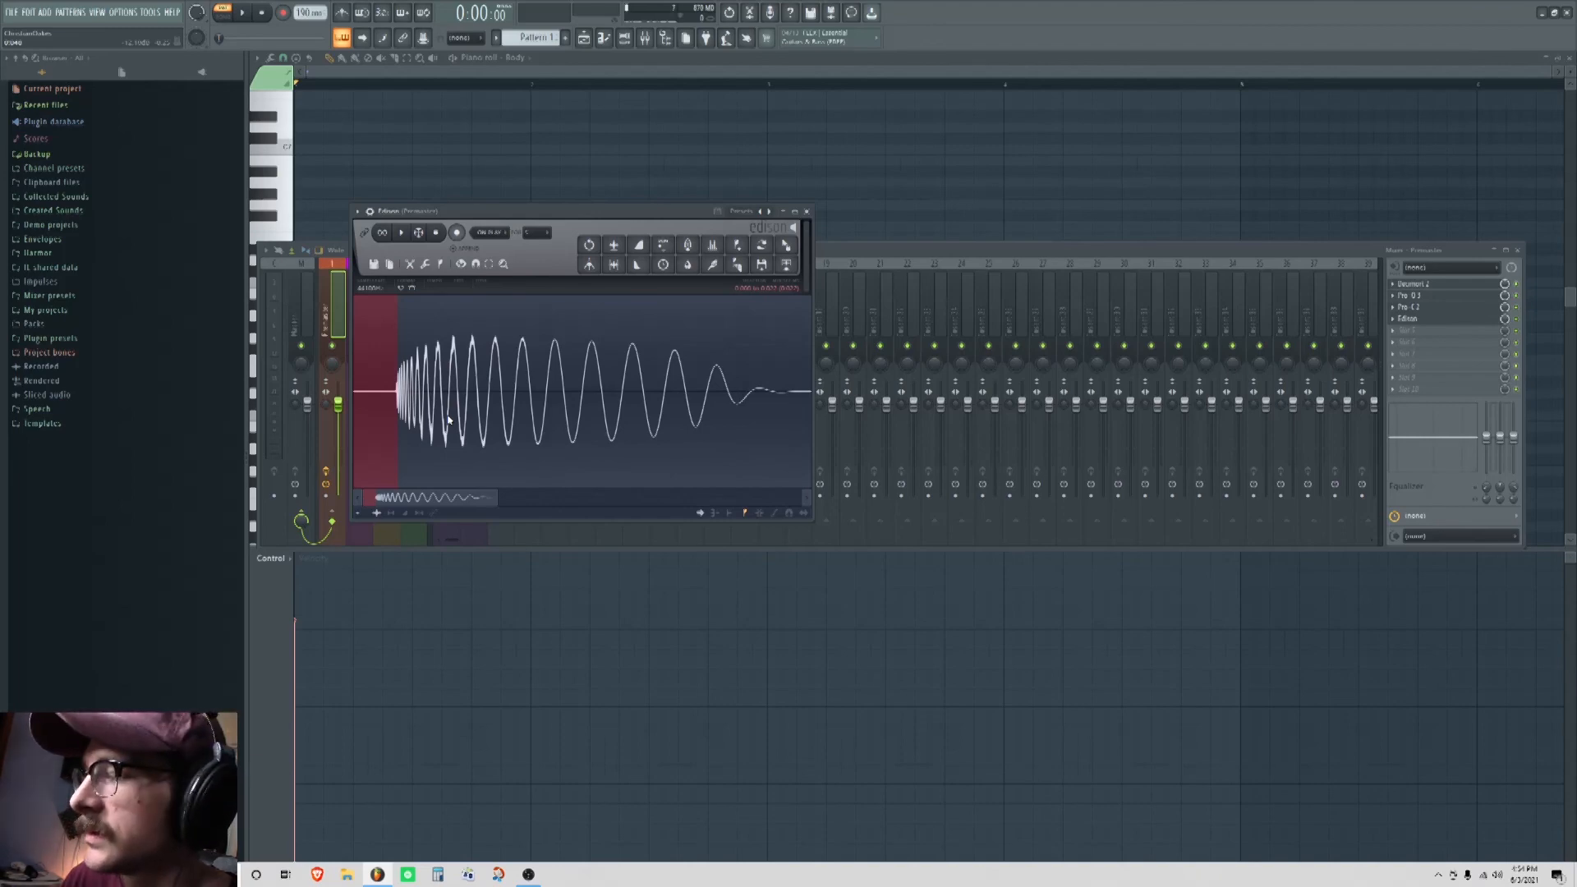
scroll(448, 420, "down", 4)
scroll(440, 472, "up", 3)
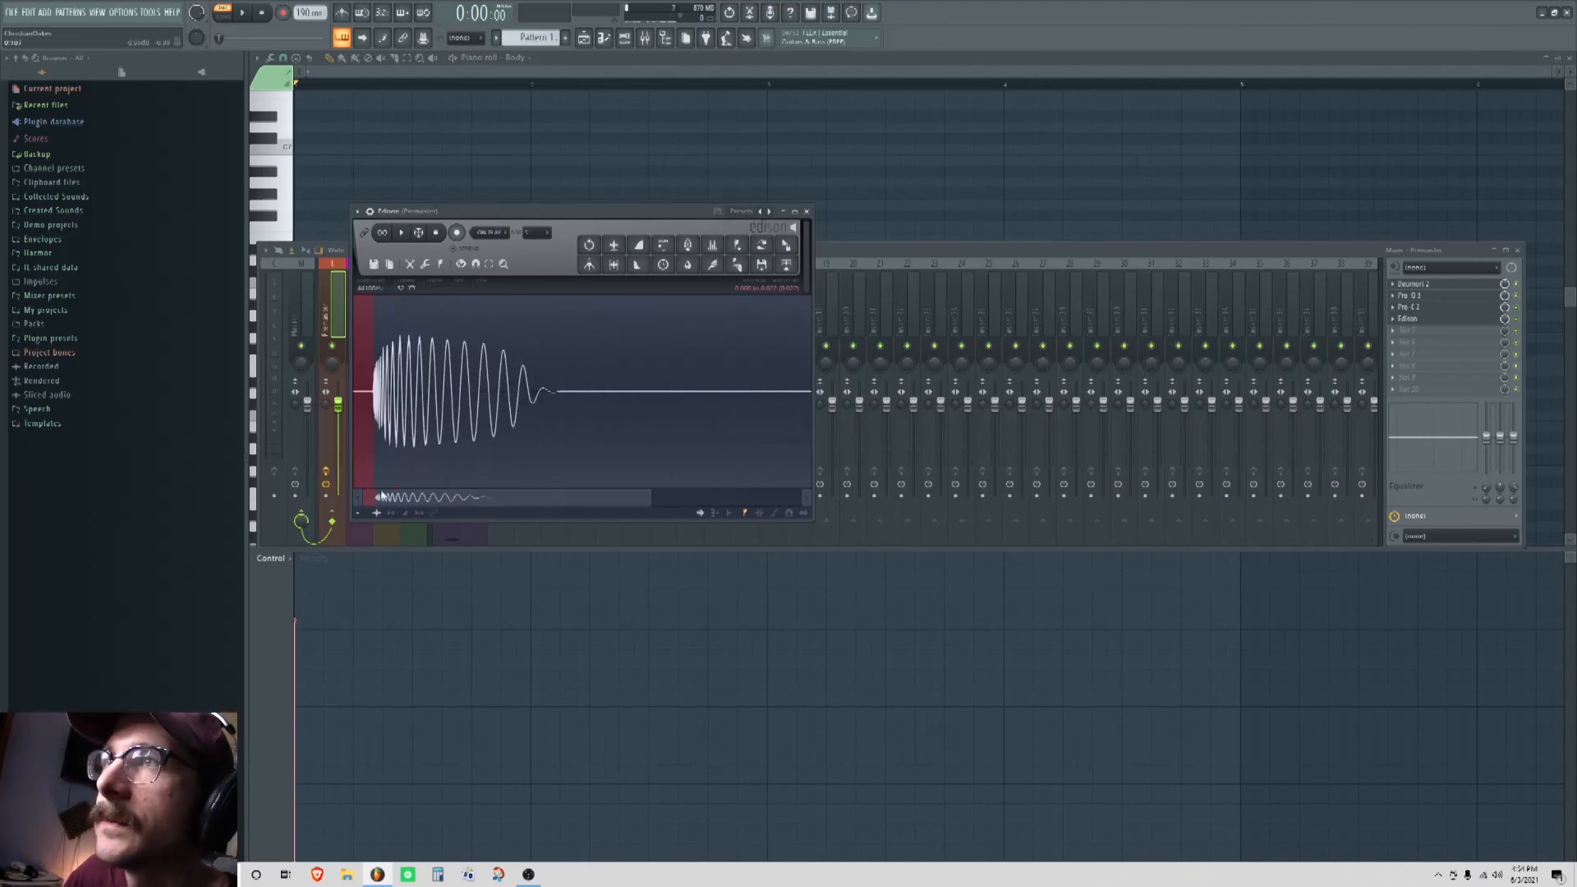
scroll(382, 427, "up", 1)
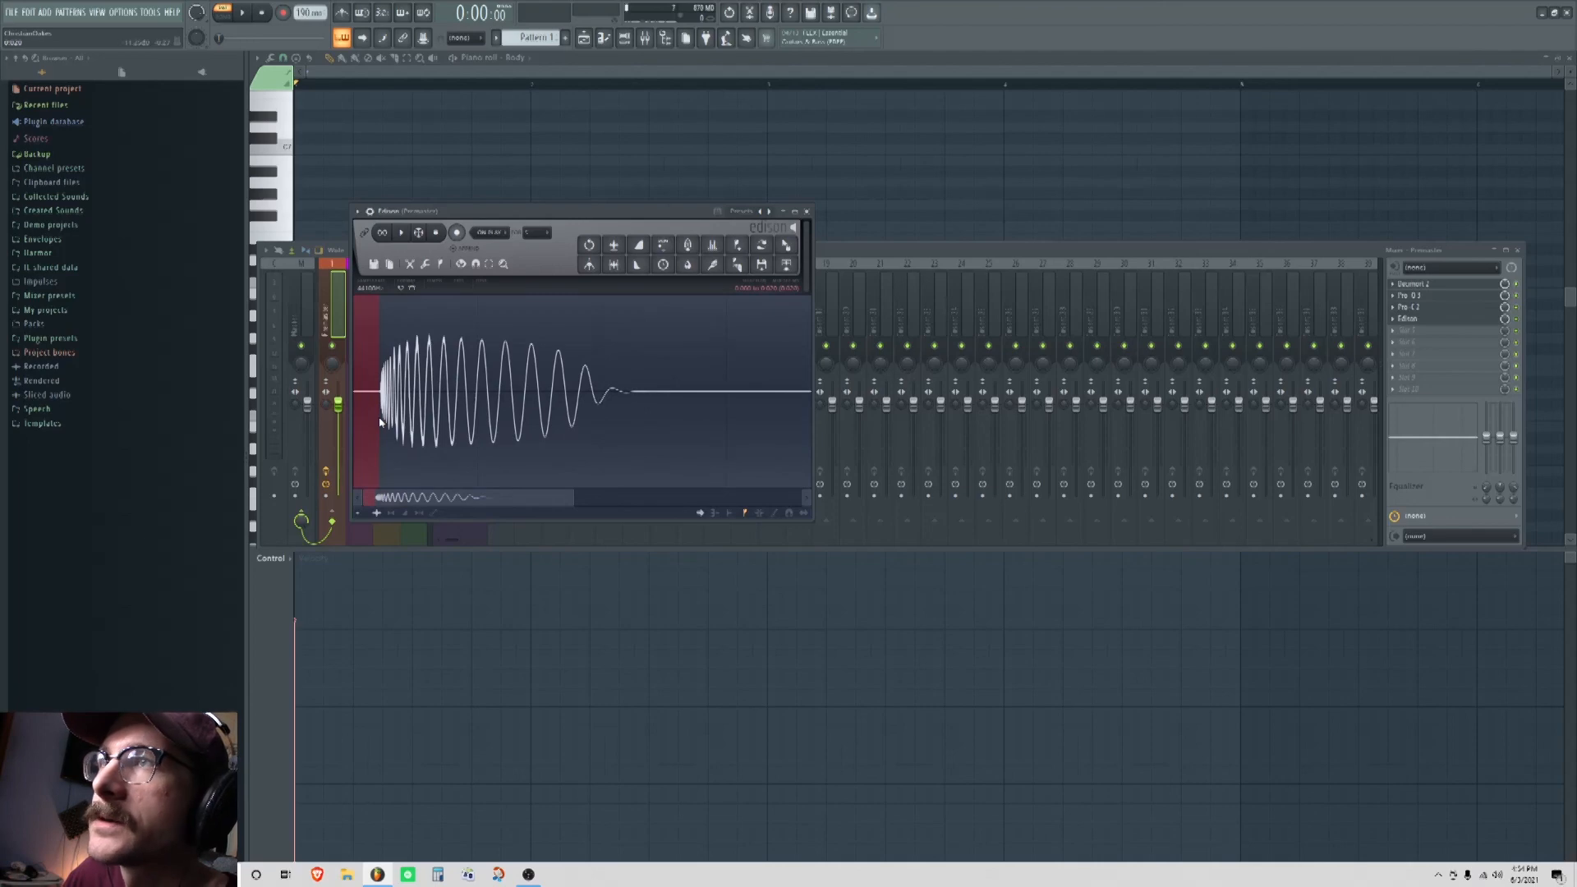
scroll(380, 422, "down", 1)
key("Delete")
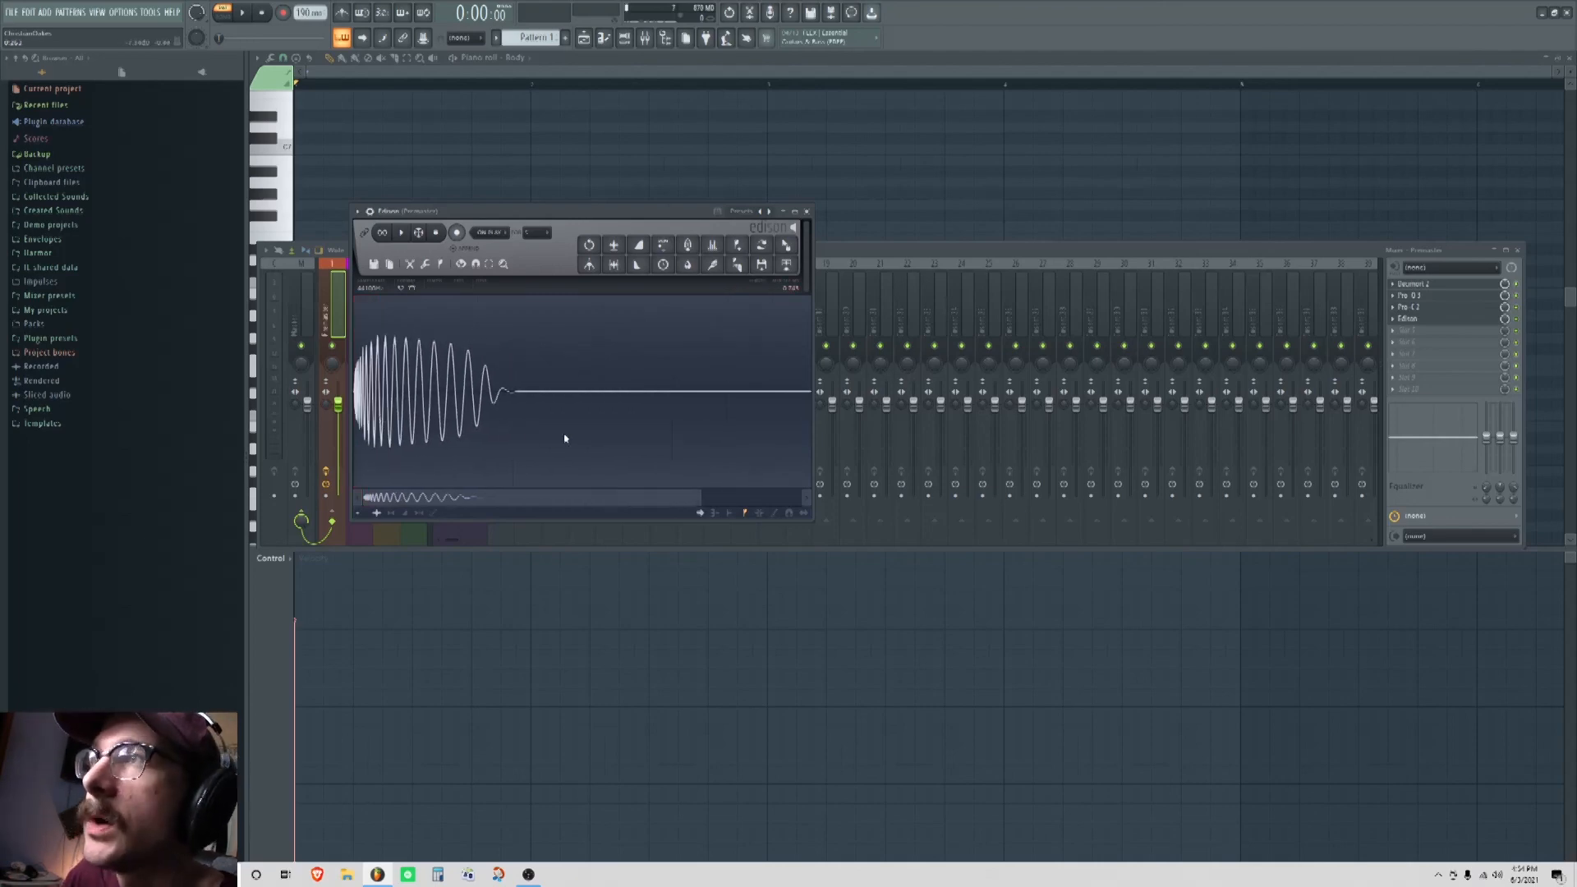
Step: Trim the excess silence after the hit's tail and normalize the sample in Edison
left_click(545, 407)
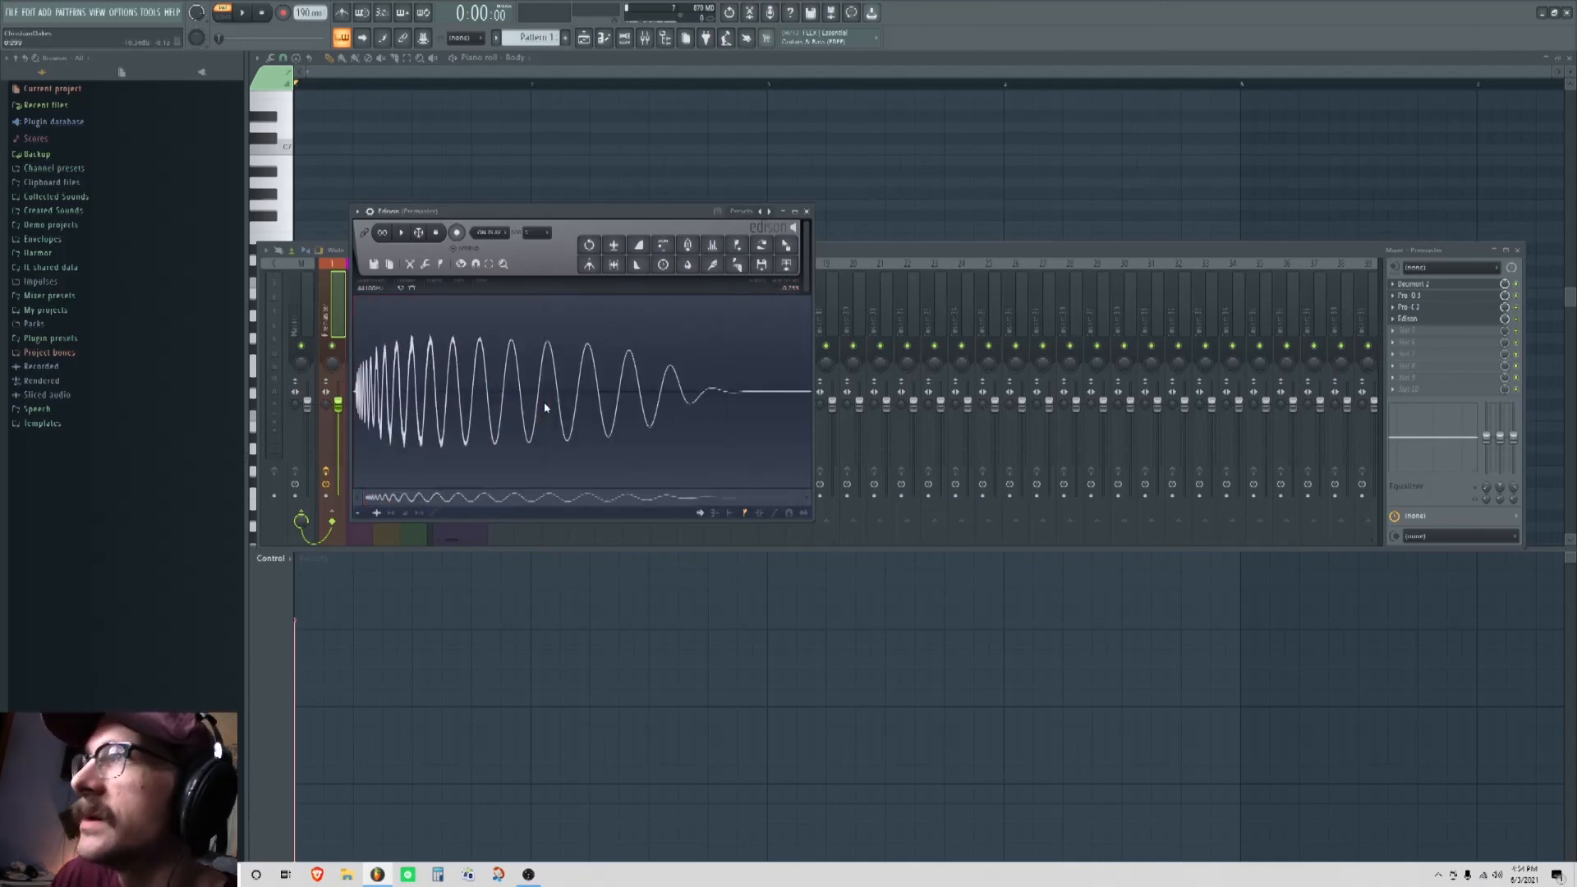
left_click(615, 247)
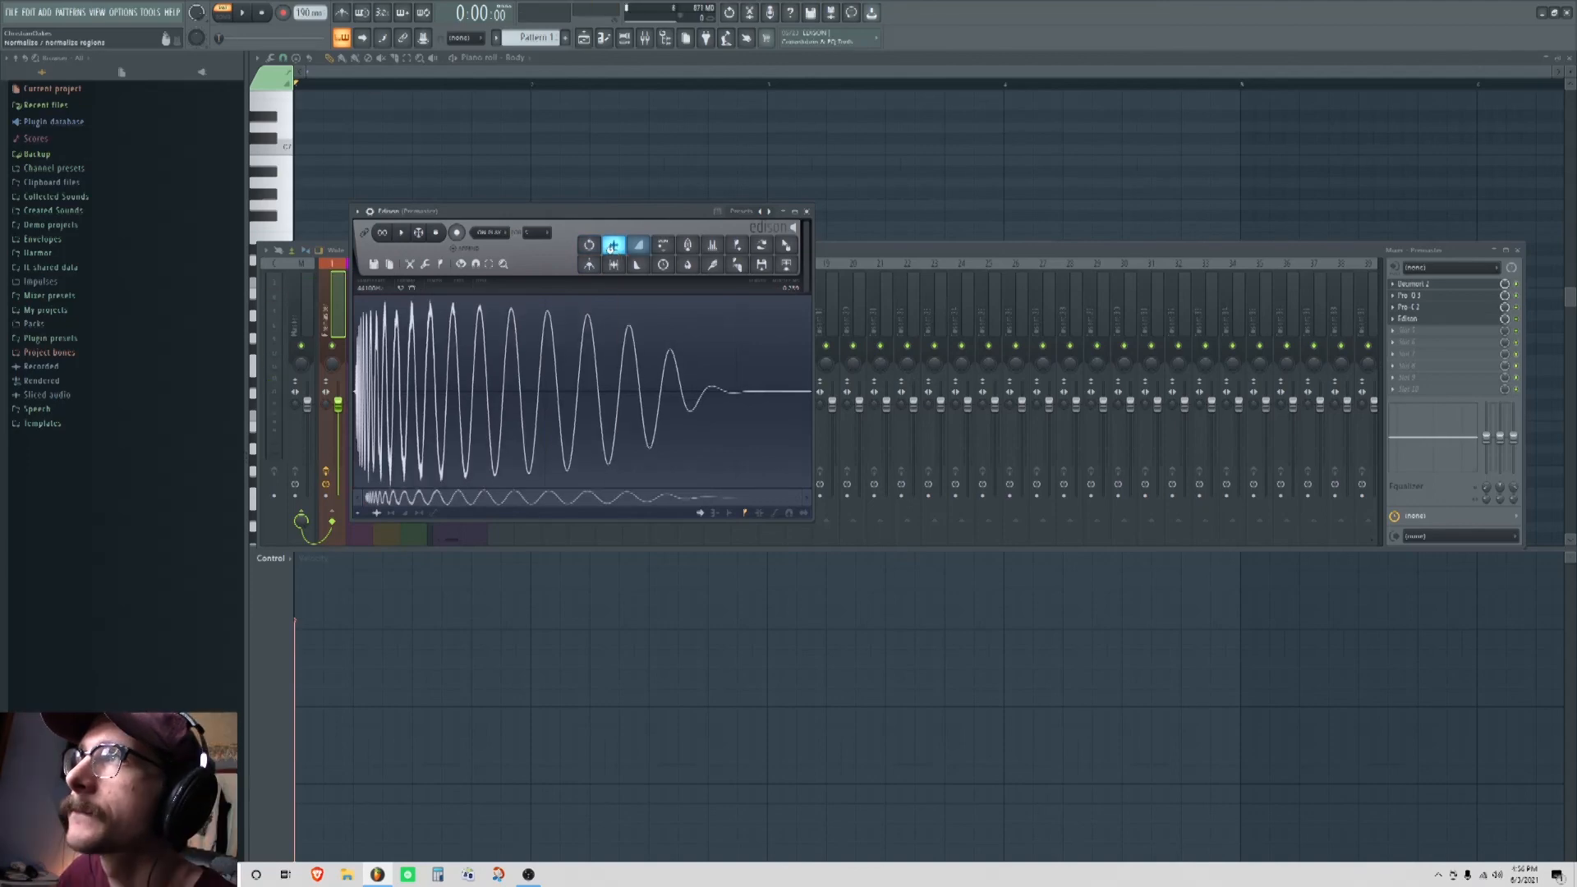